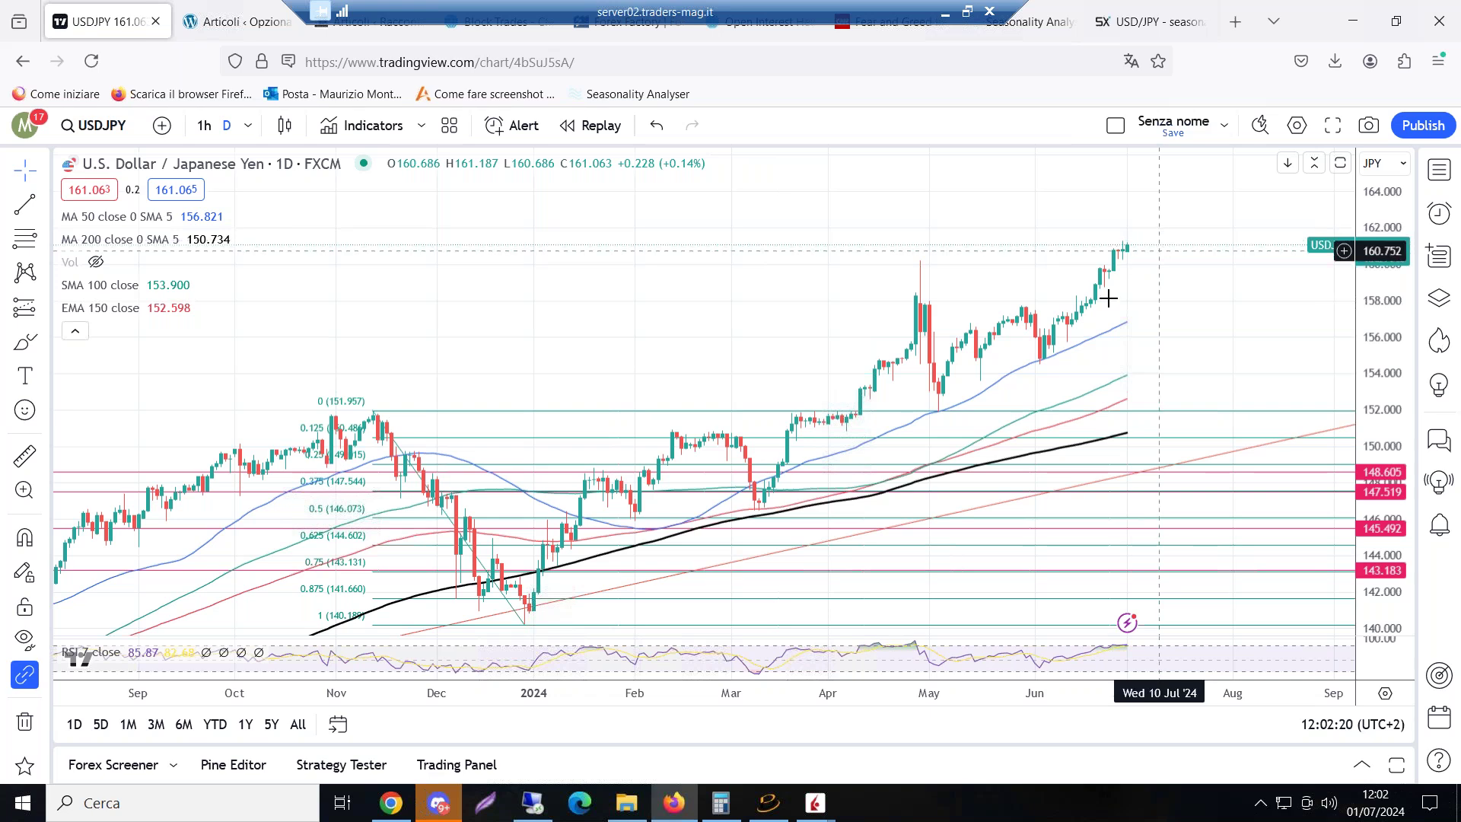
Bring up the USD/JPY seasonality page and switch to the "report forexpert grafico" workbook in Excel
left_click(1149, 21)
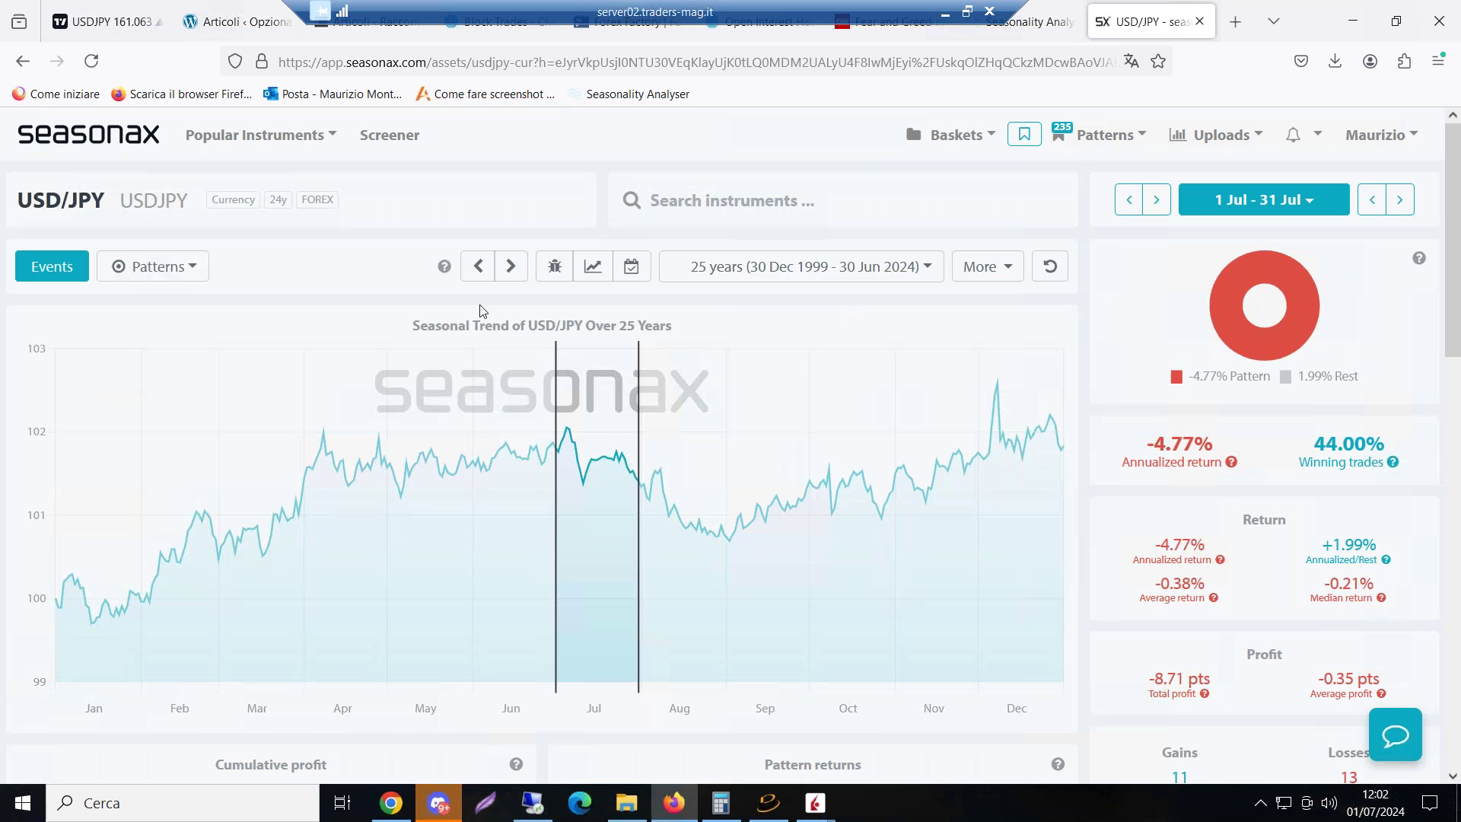
left_click(945, 12)
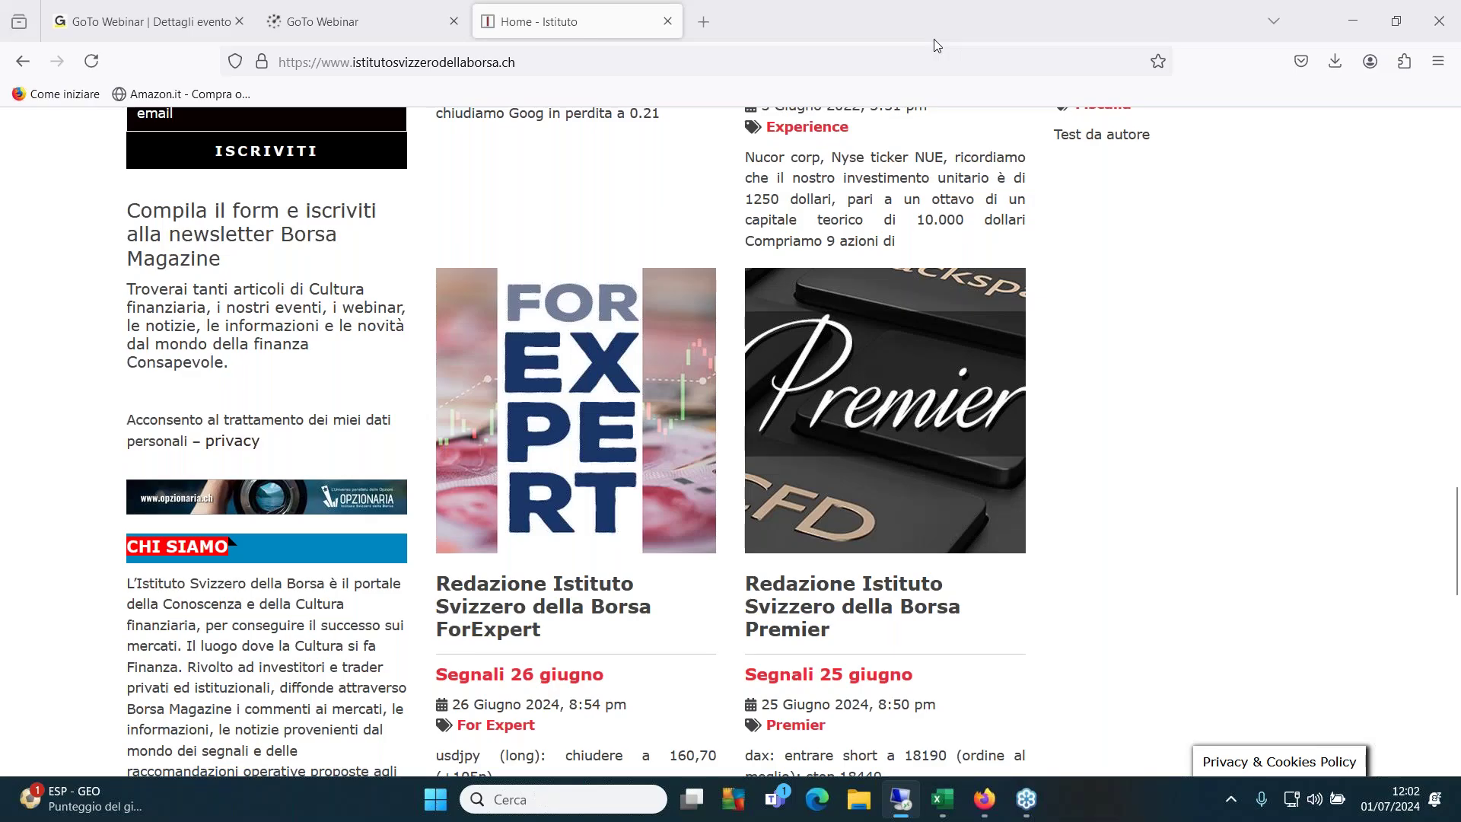
left_click(939, 808)
scroll(147, 480, "up", 1)
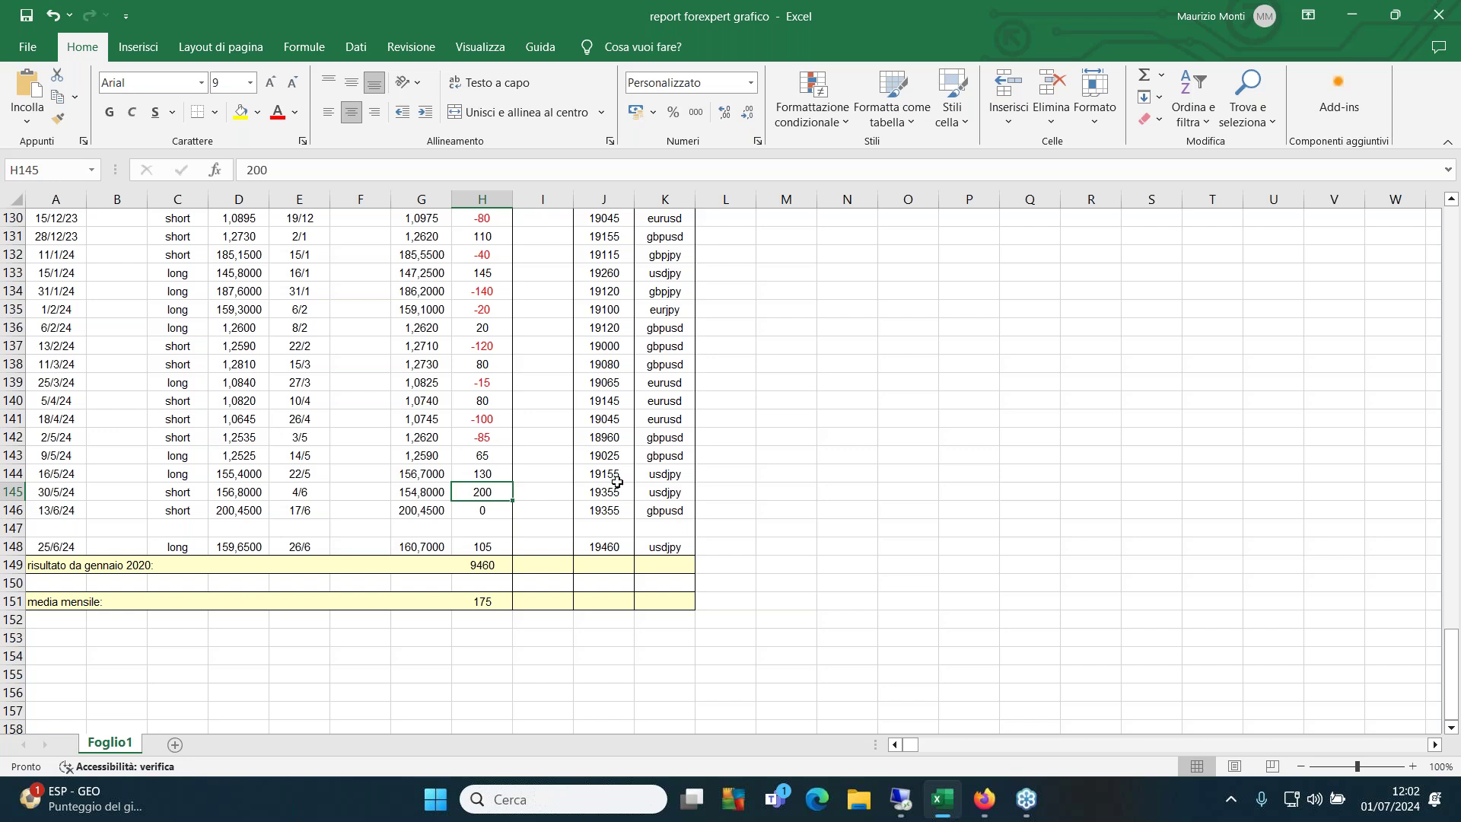
Examine the pair, entry date, exit date and result of the 25/6/24 usdjpy trade in row 148
left_click(681, 549)
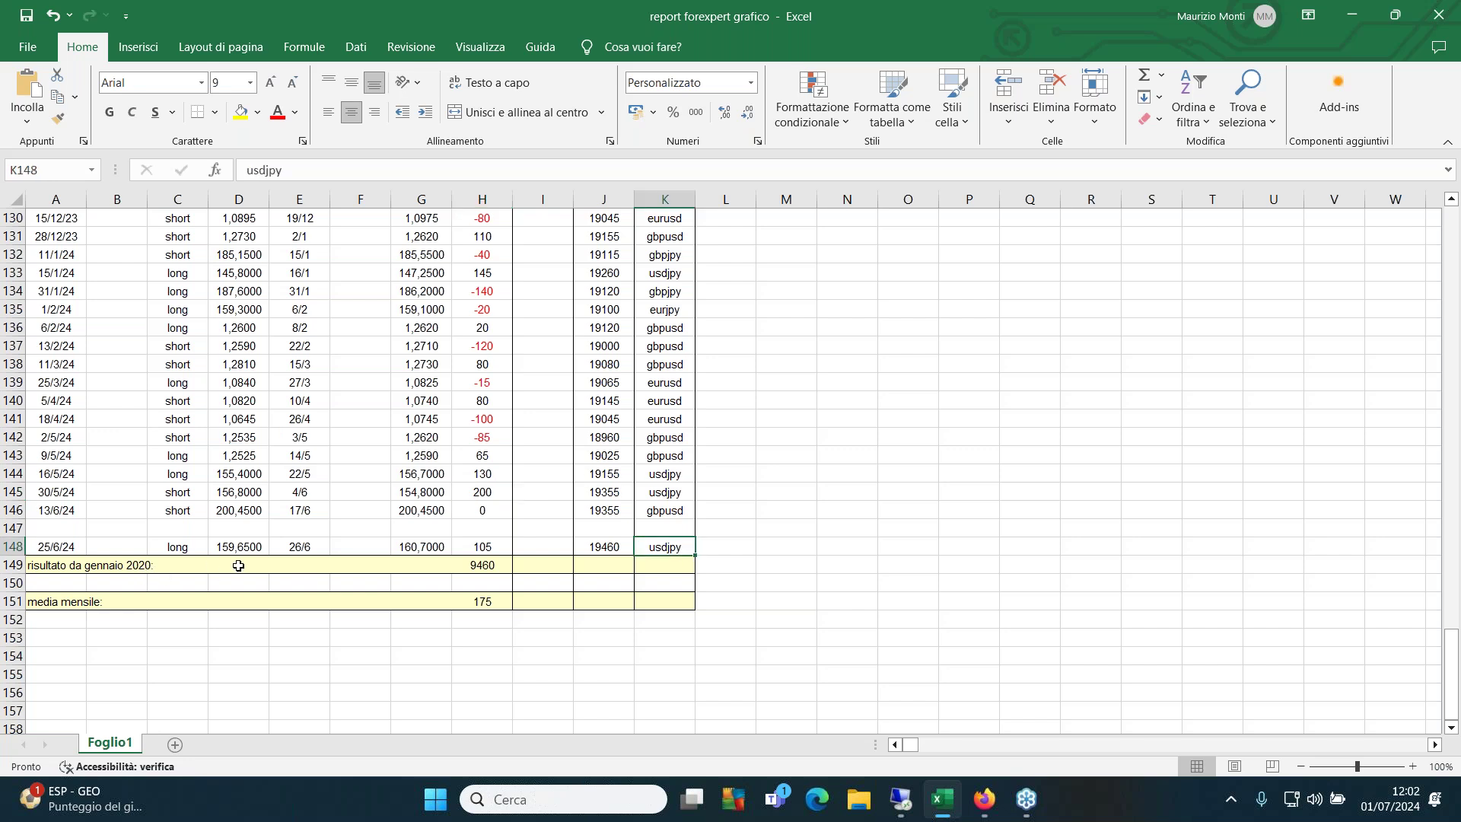
left_click(300, 548)
left_click(63, 548)
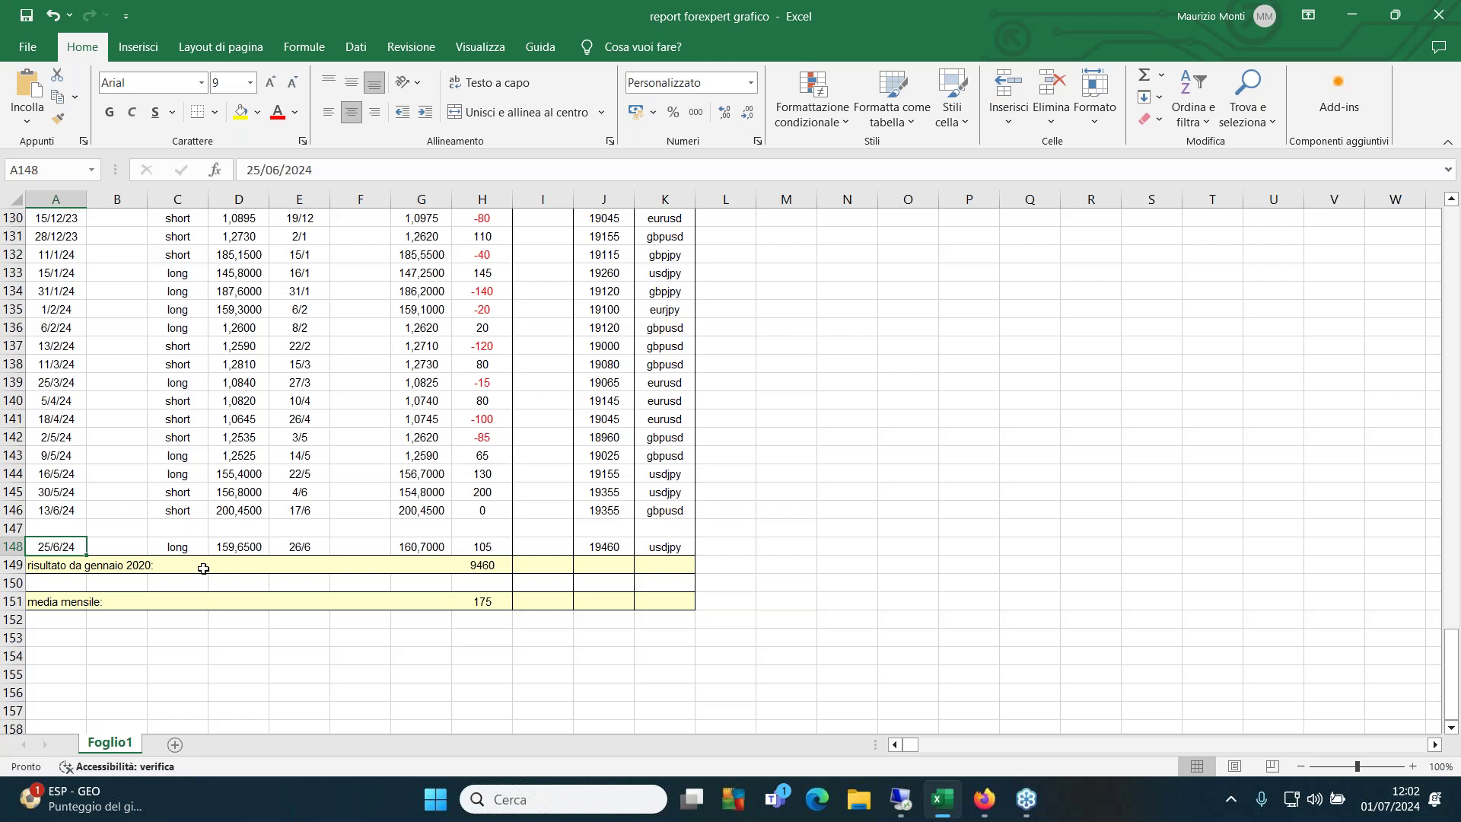
left_click(308, 549)
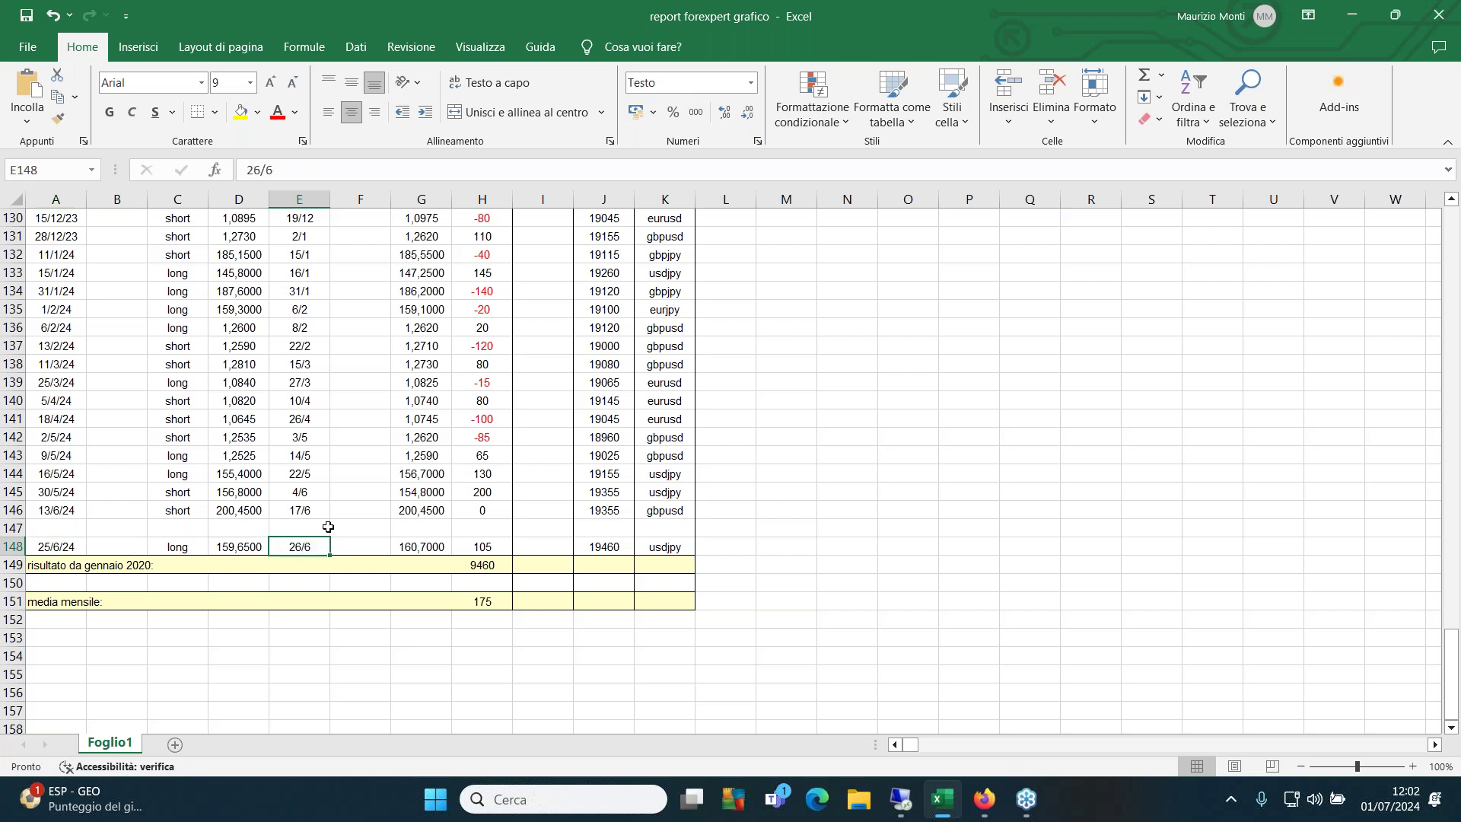
scroll(319, 542, "down", 1)
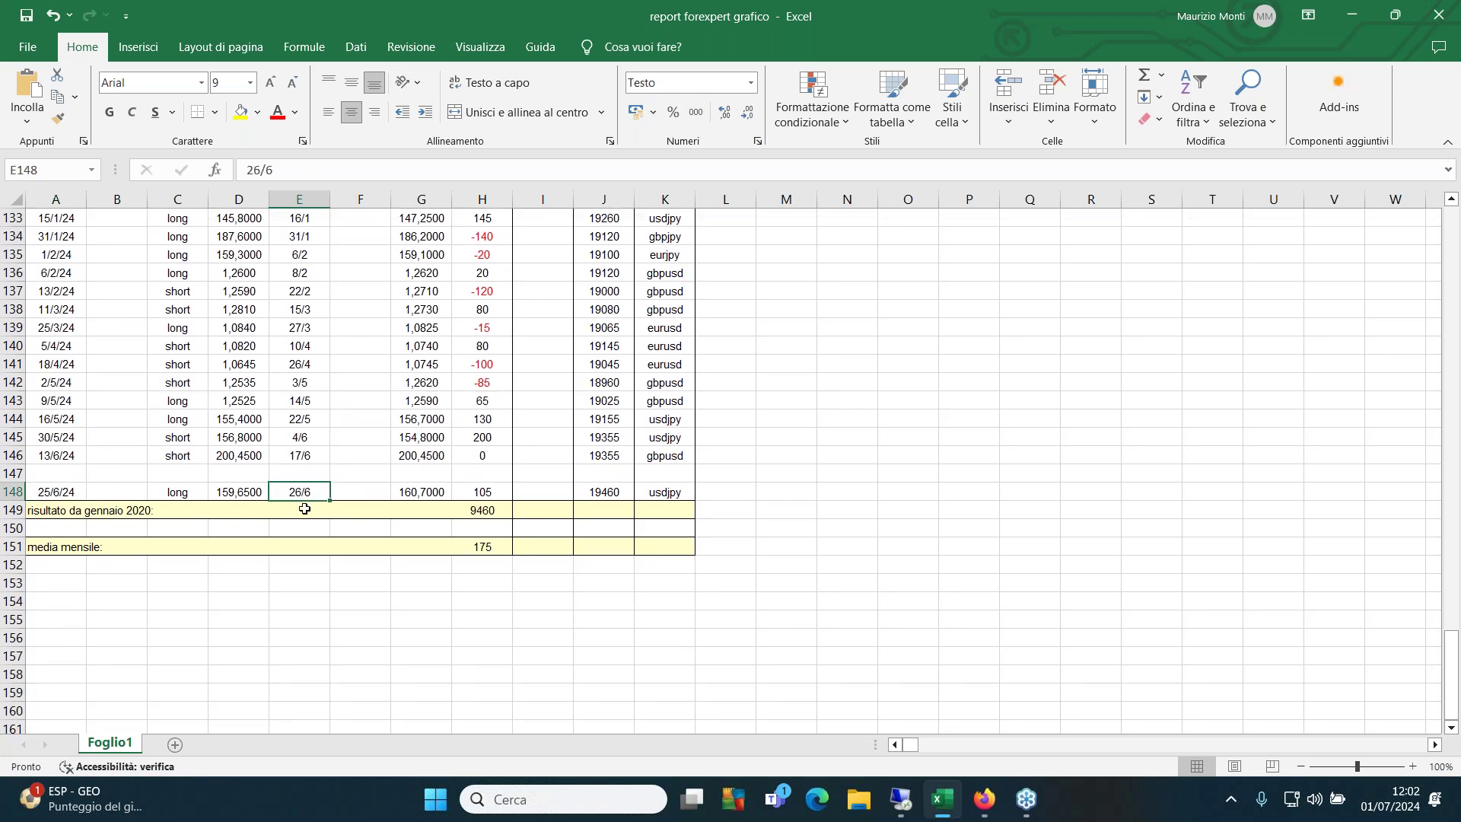
left_click(499, 494)
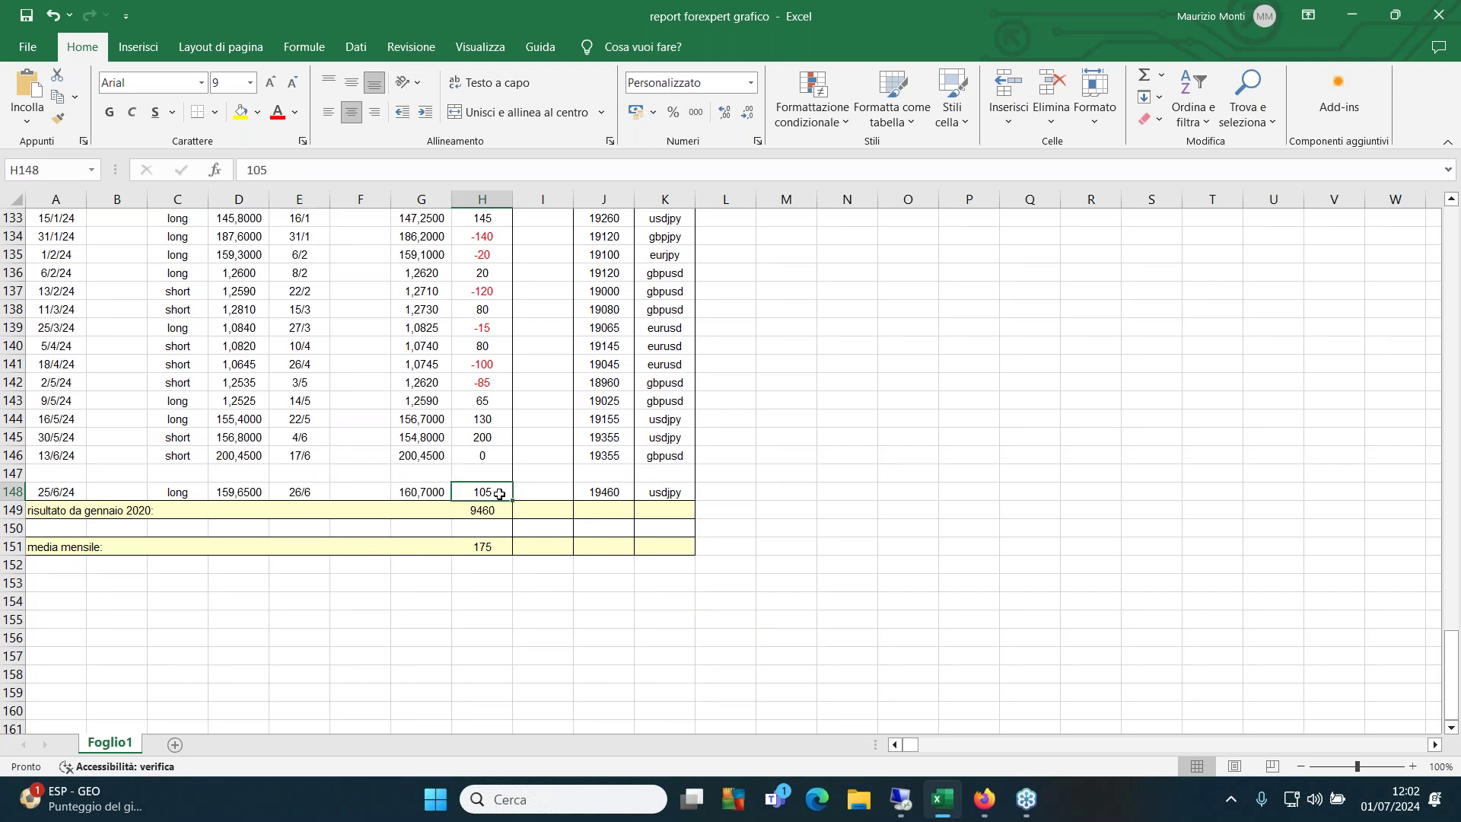
Review the dates, direction, entry price and results of the 30/5/24 and 16/5/24 usdjpy trades in rows 145 and 144
left_click(491, 437)
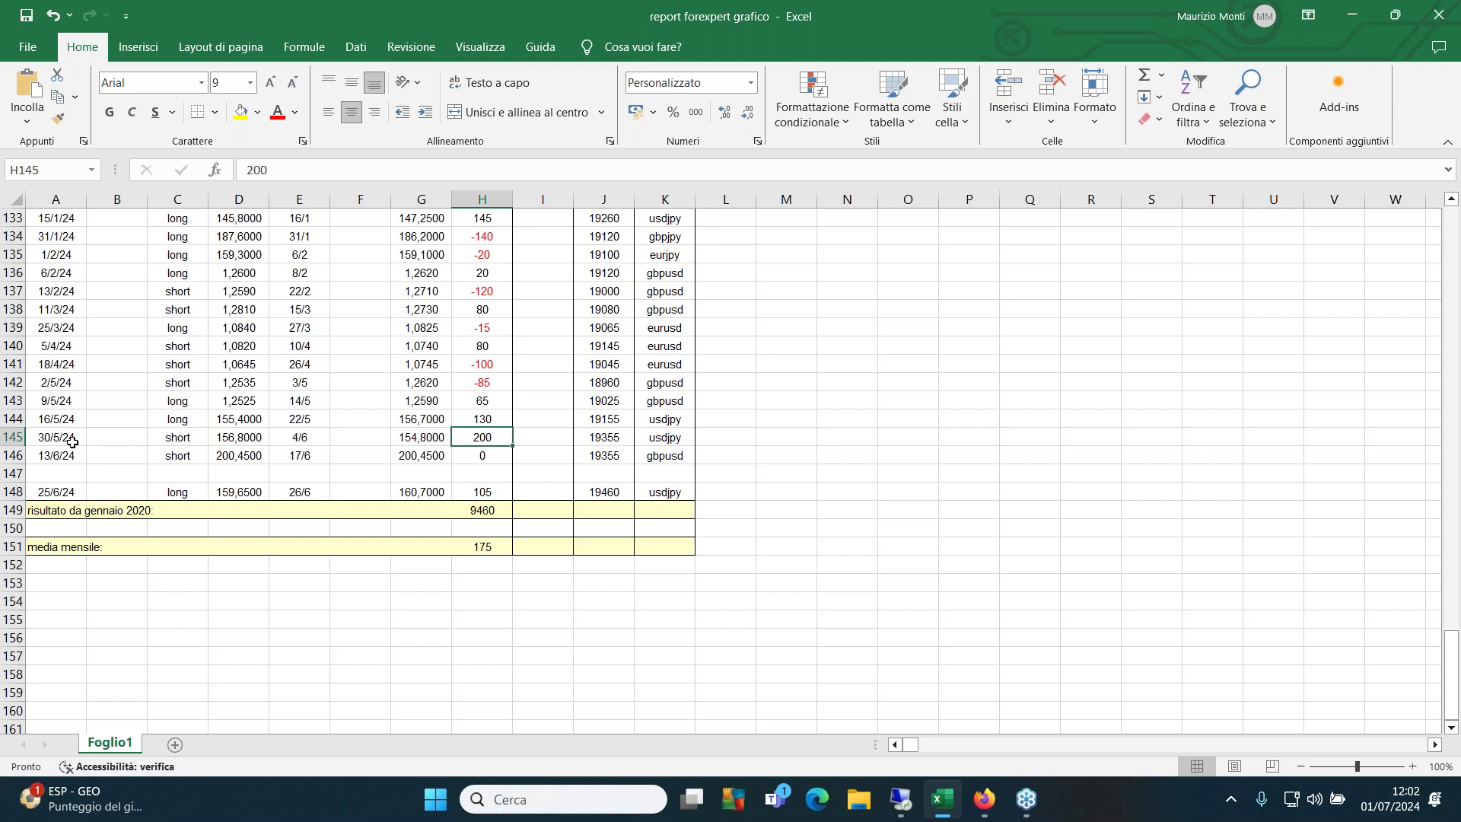
left_click(305, 444)
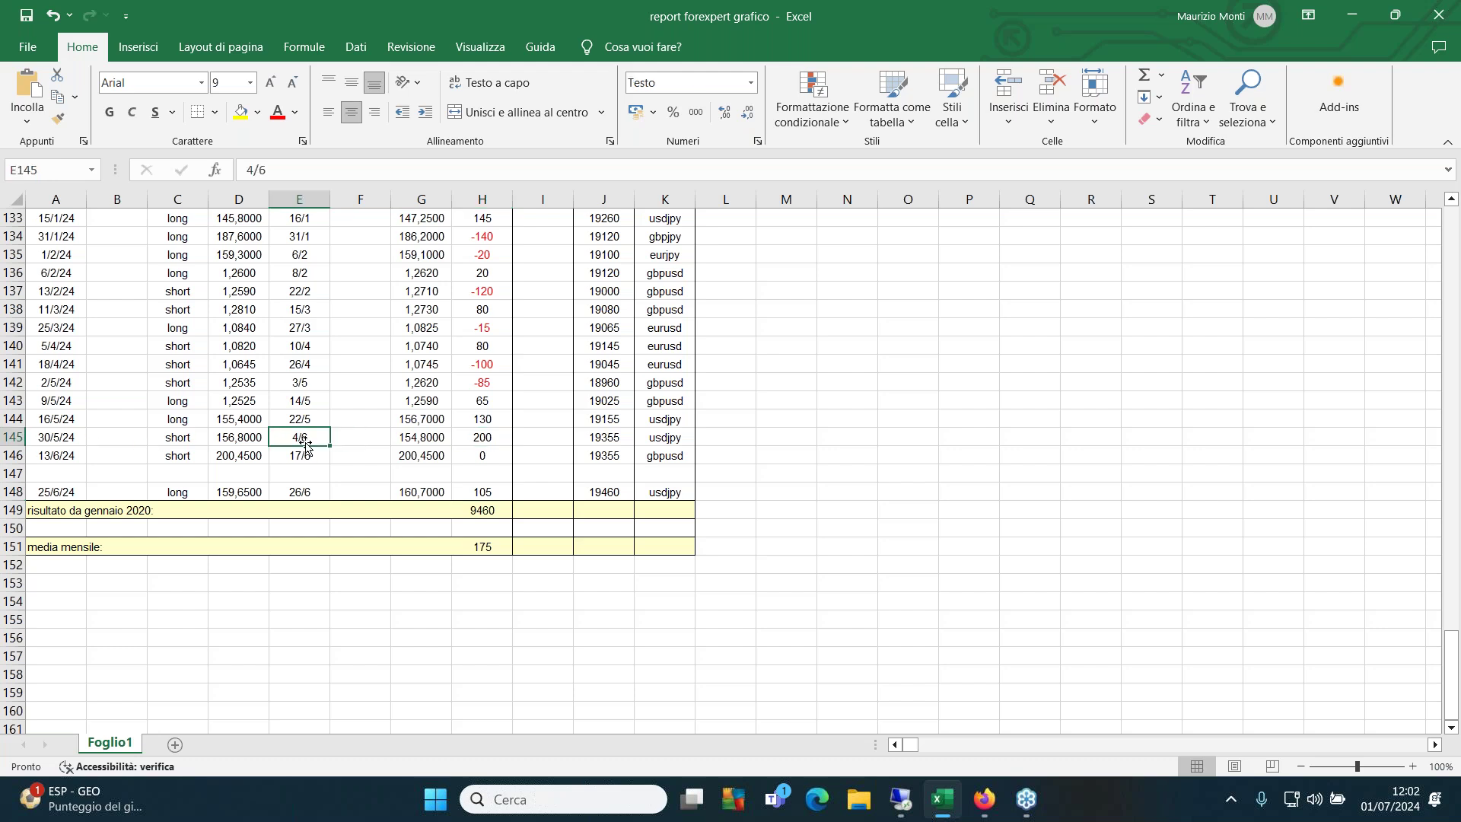
left_click(493, 436)
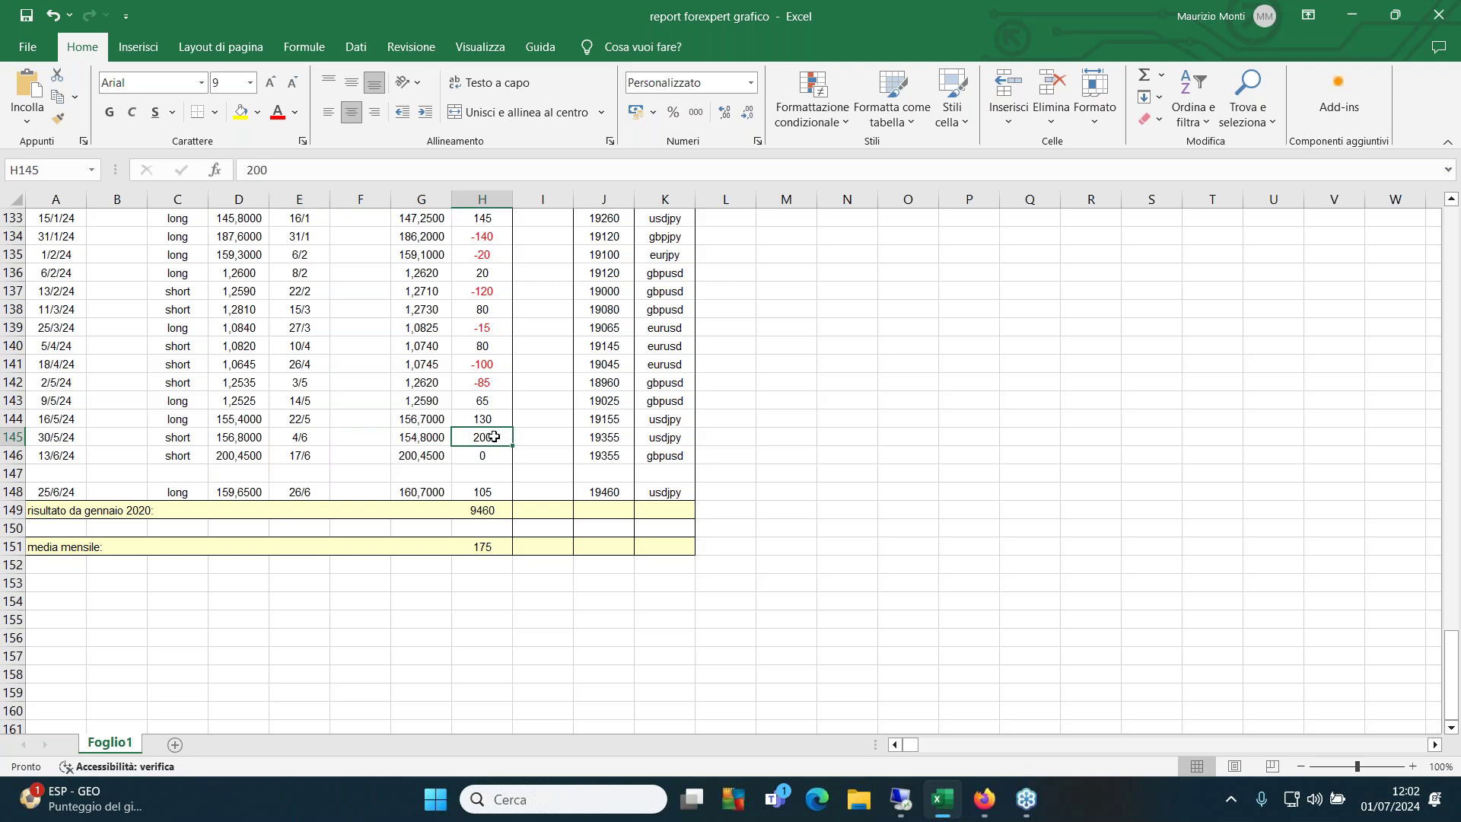
left_click(65, 421)
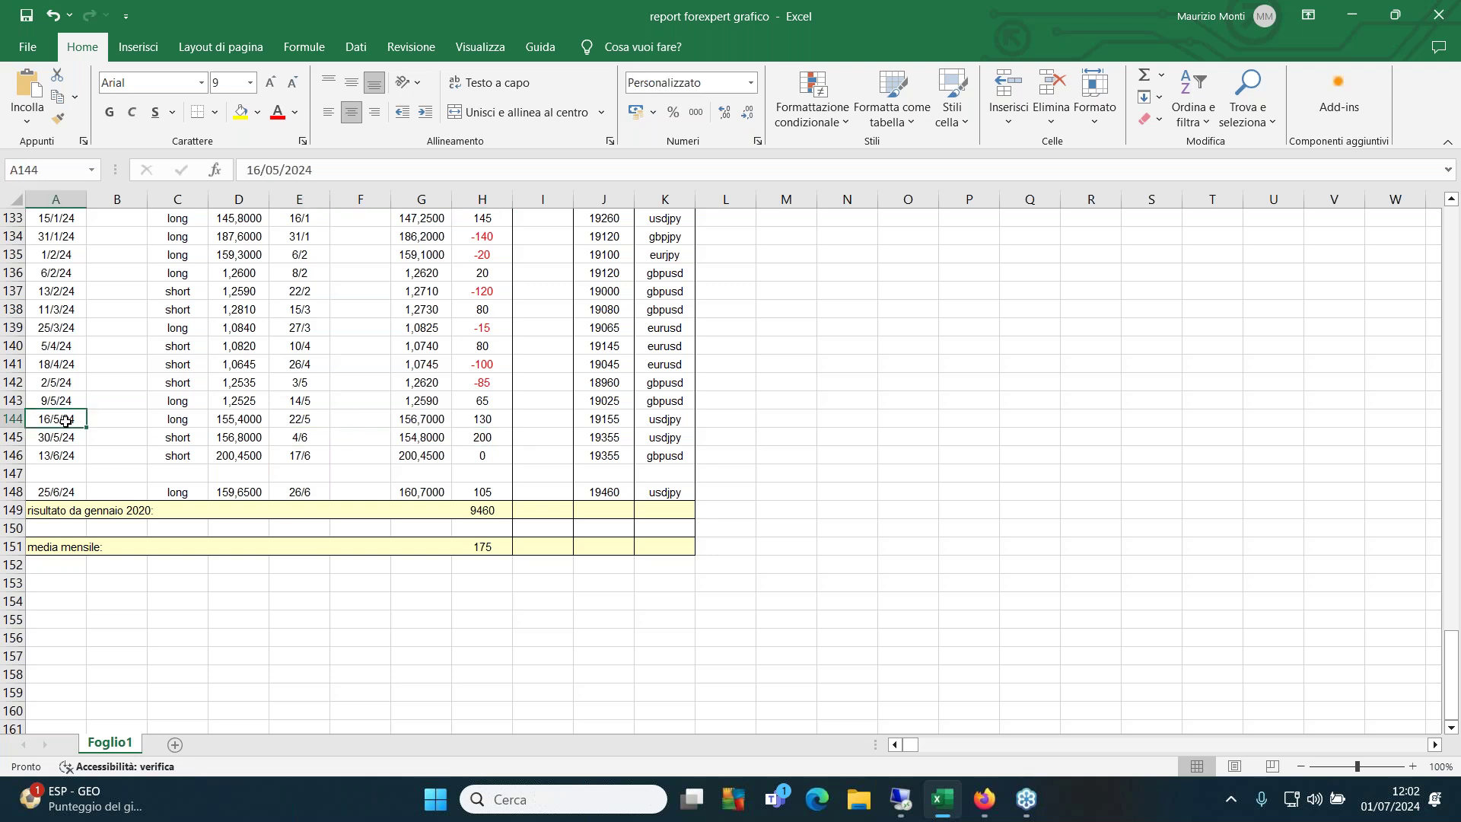
left_click(309, 421)
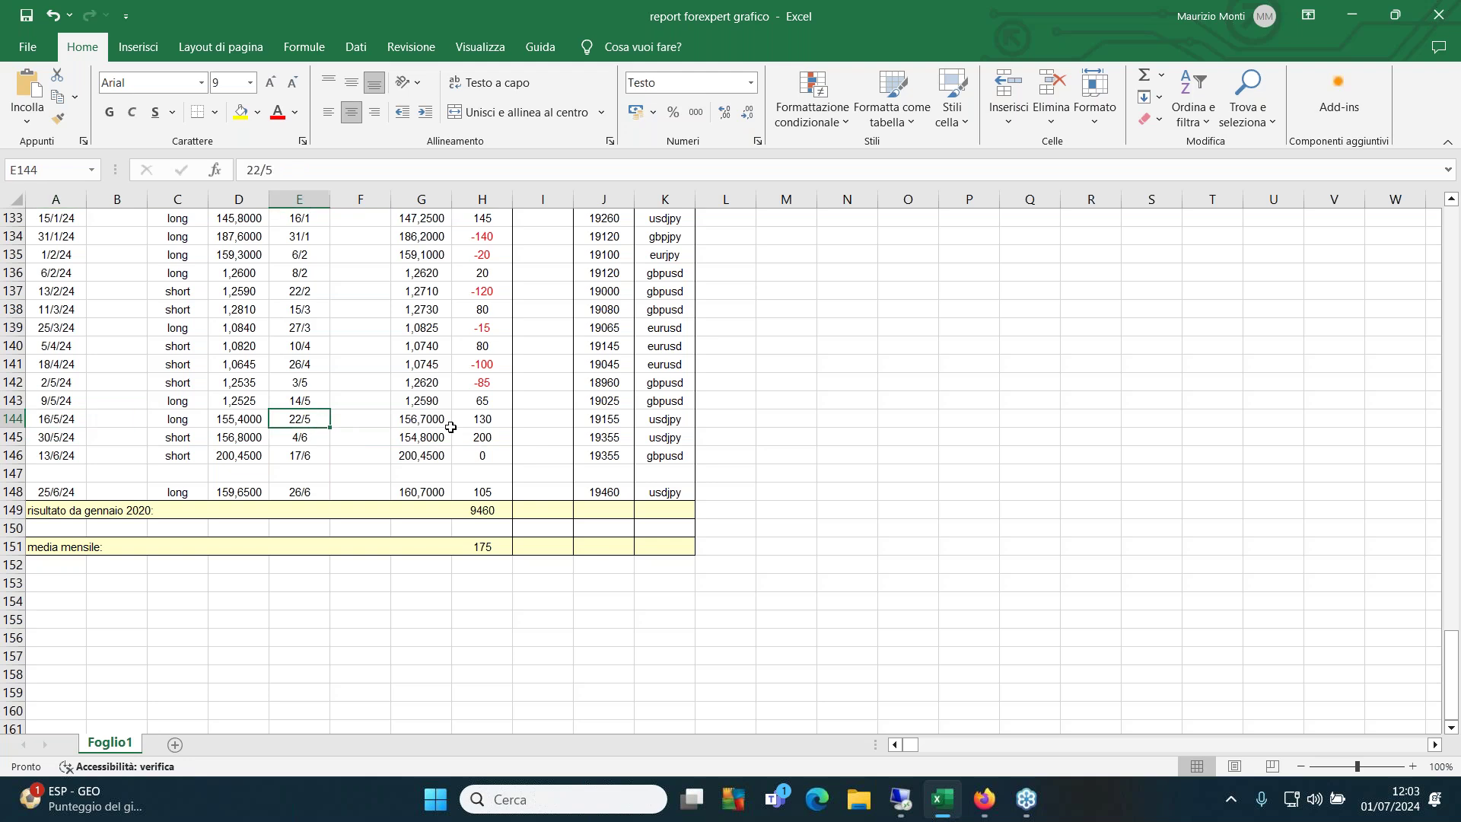
left_click(491, 417)
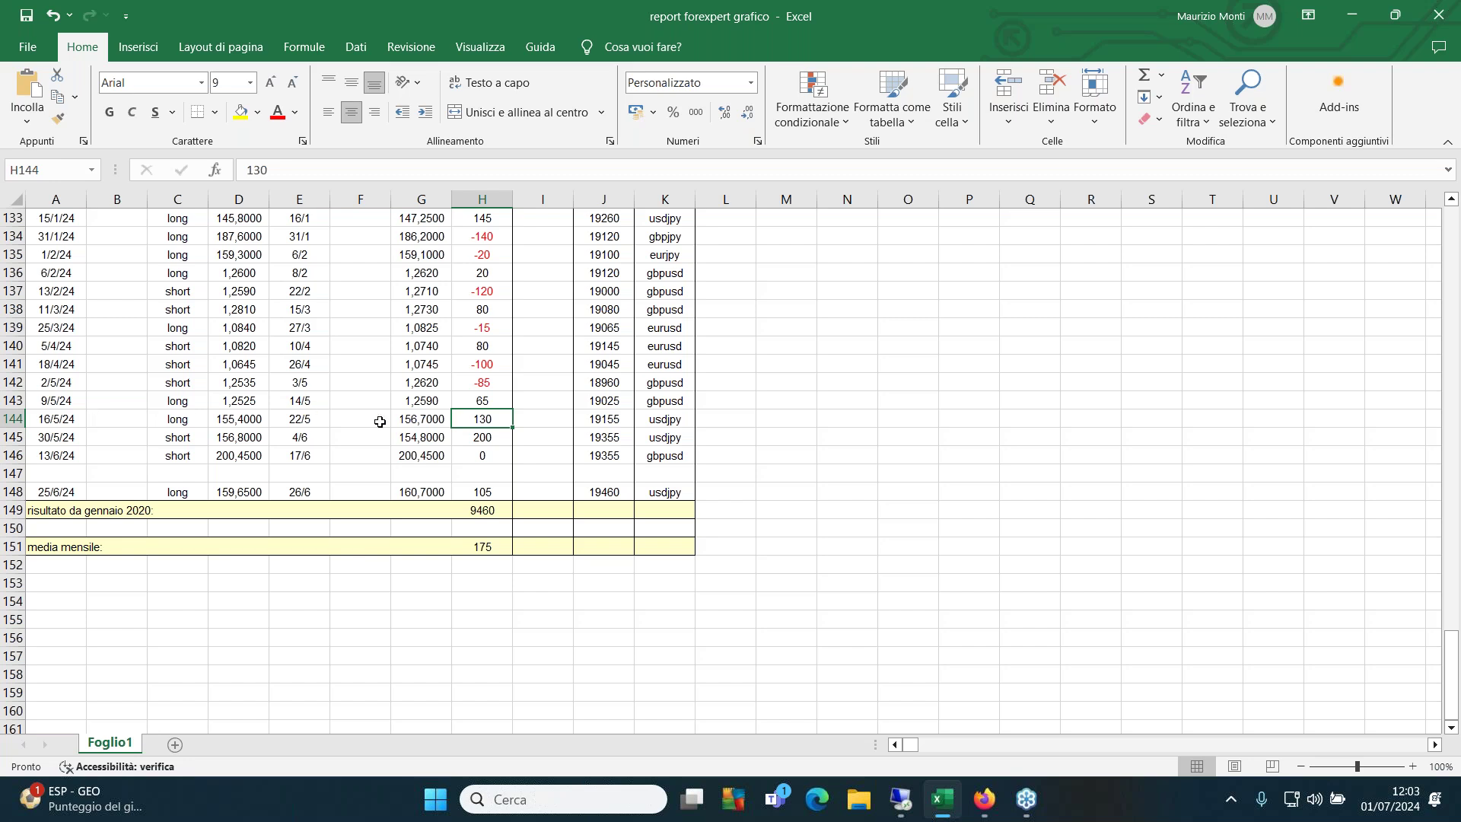
left_click(190, 419)
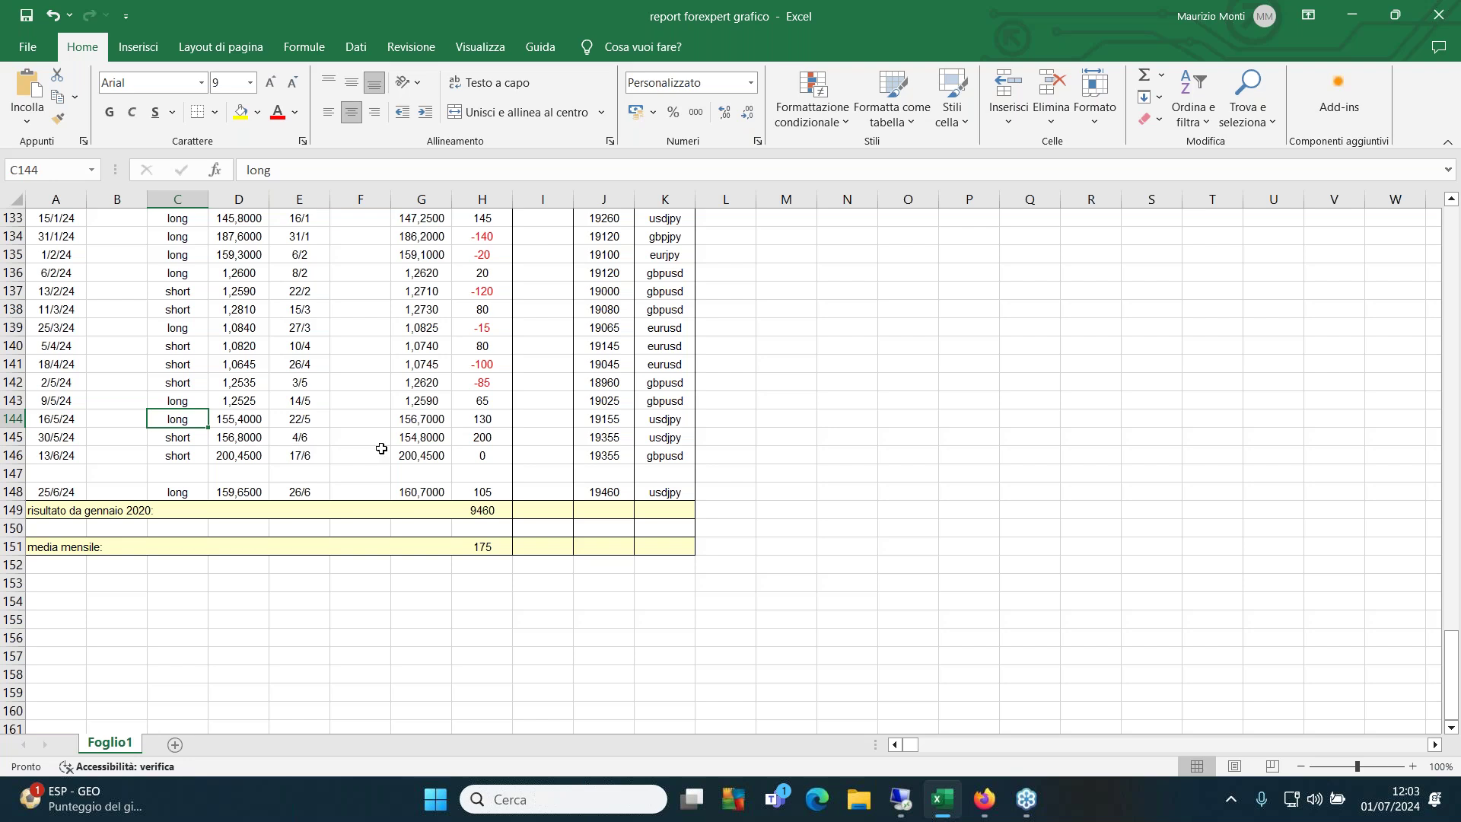
left_click(246, 439)
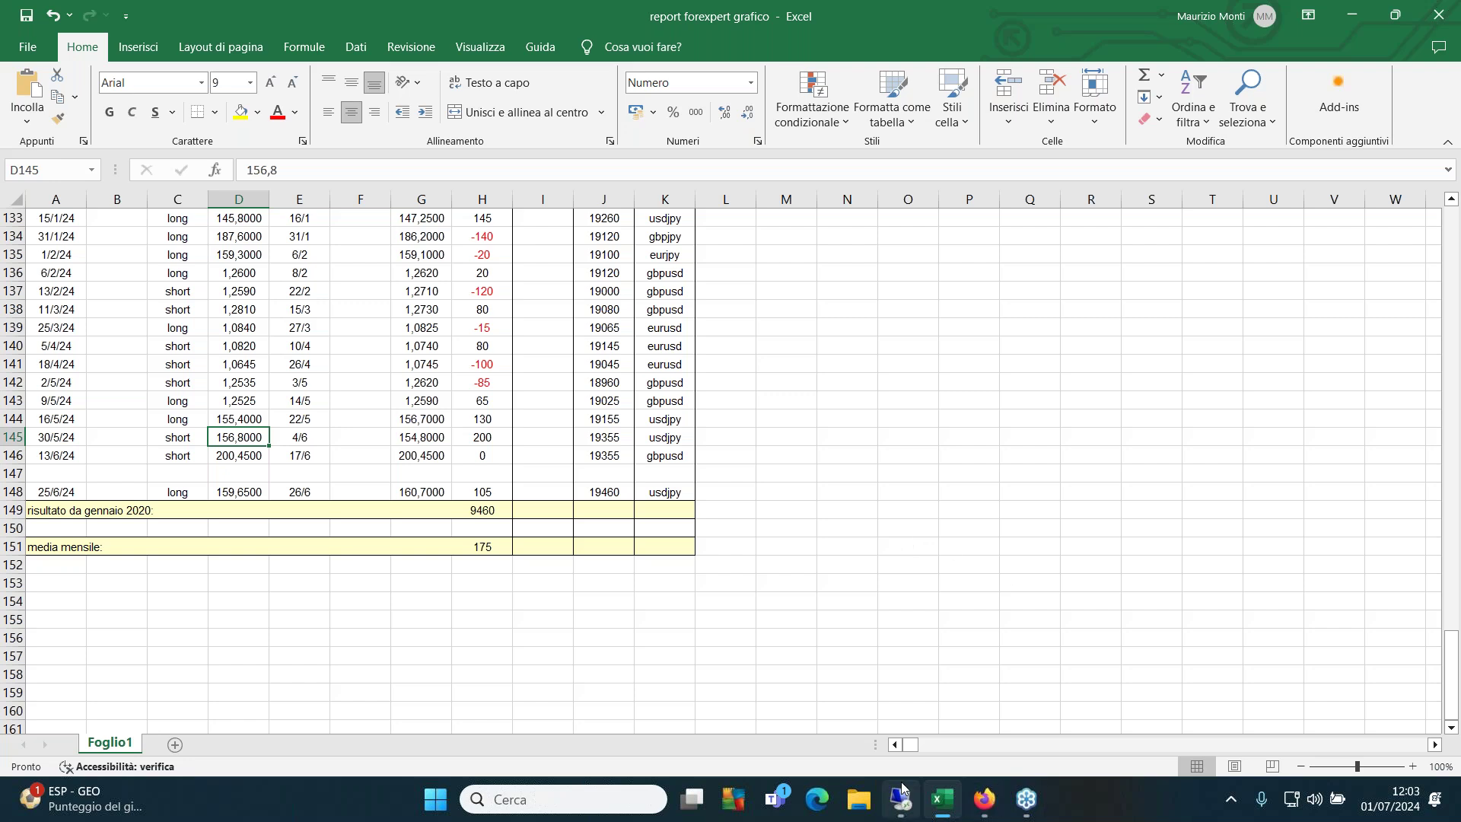
left_click(489, 440)
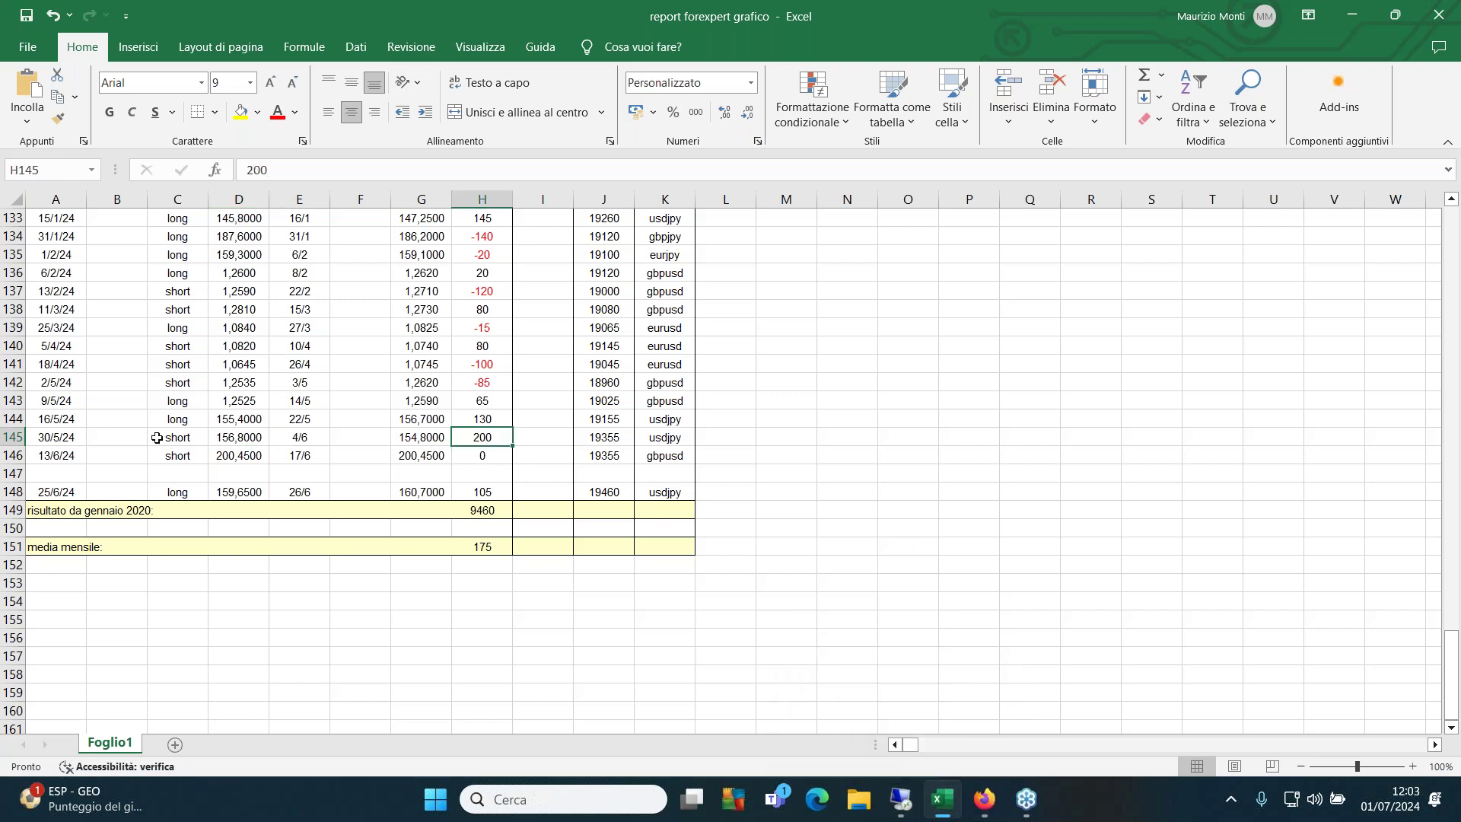
left_click(94, 446)
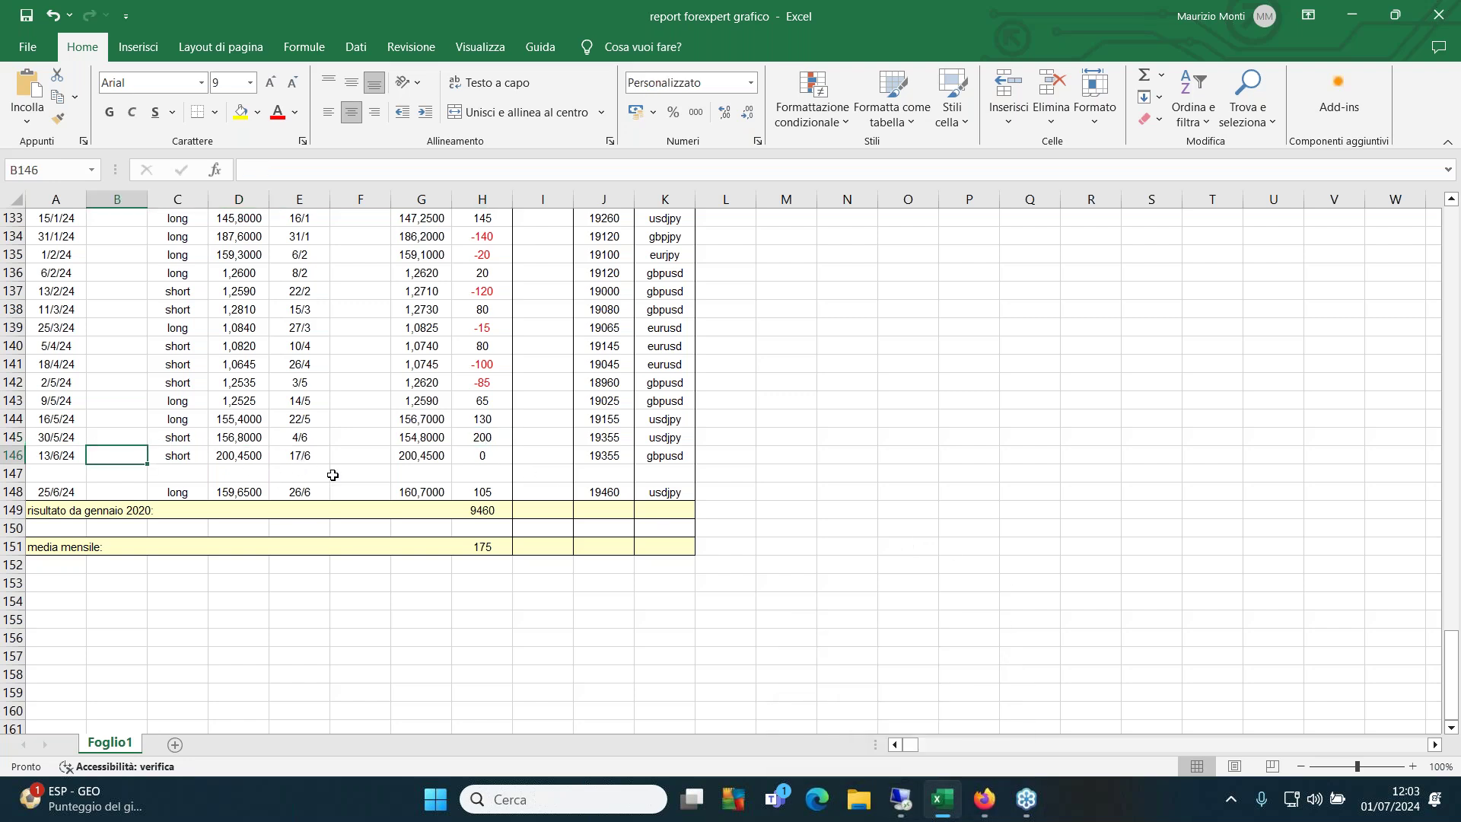
Return to the remote Seasonax page, replace the July selection with 30 May - 4 Jun and review that pattern's statistics
left_click(901, 799)
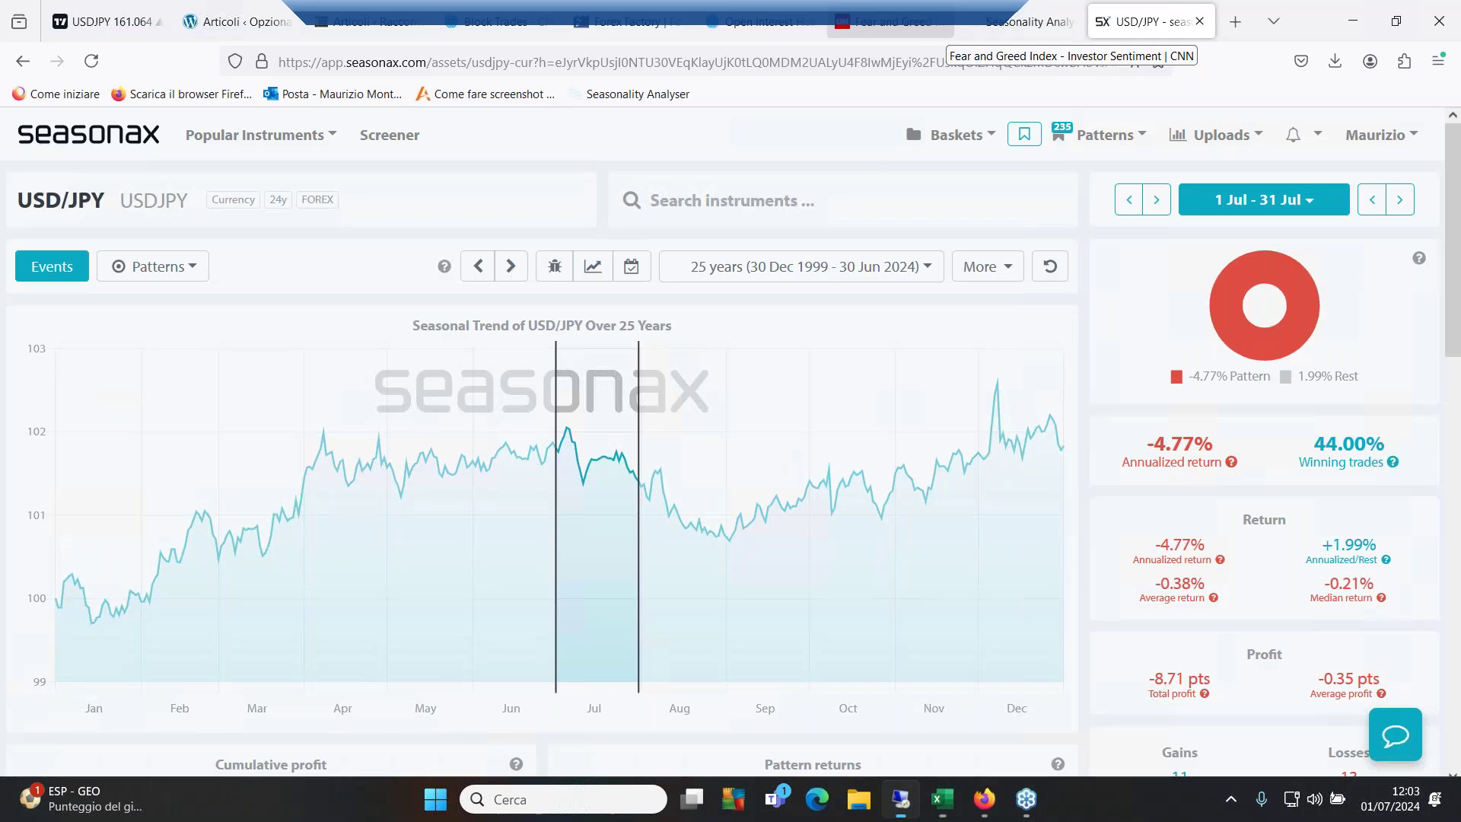
left_click(519, 385)
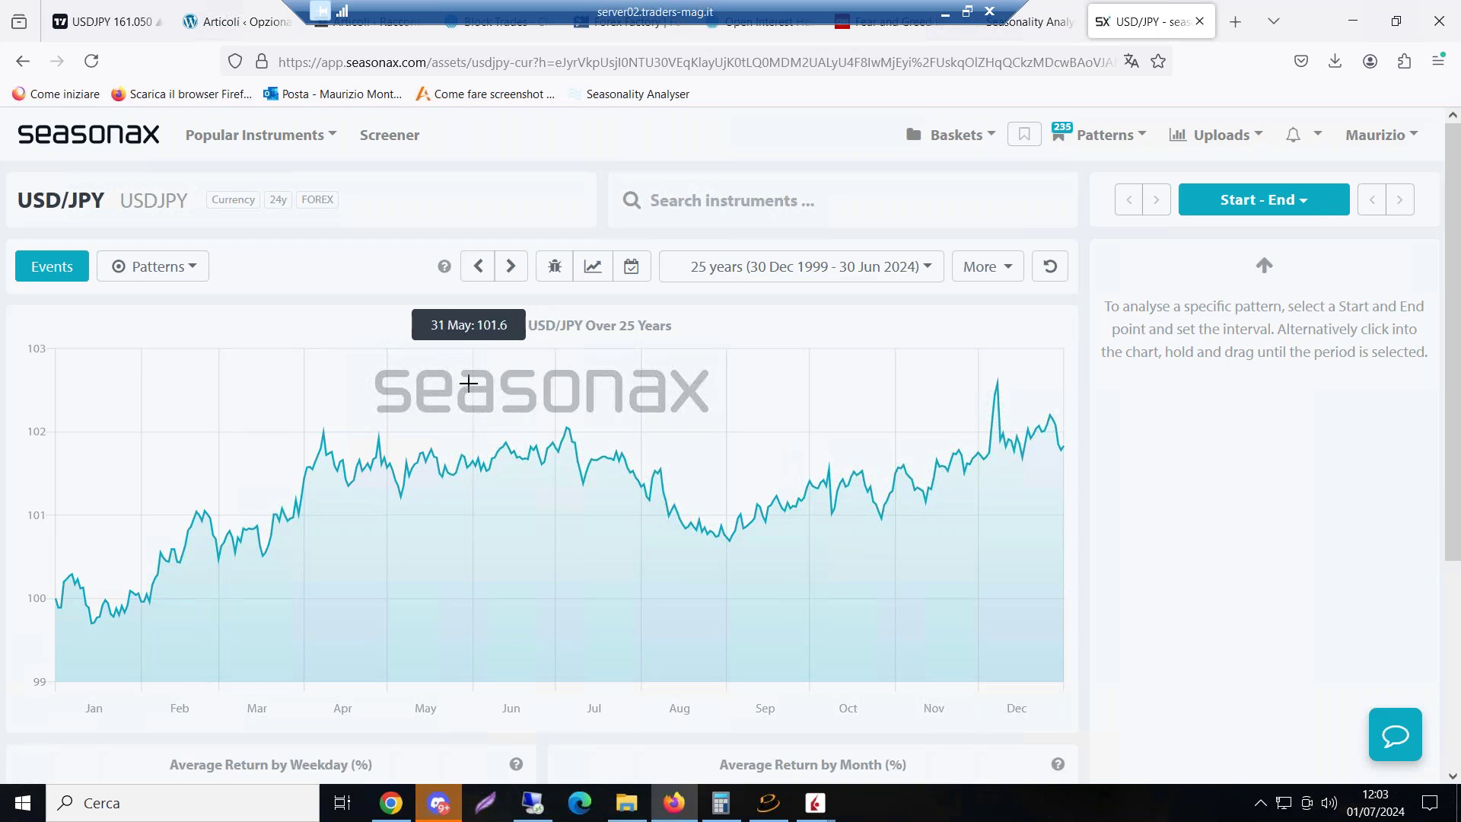
mouse_move(467, 383)
left_mouse_down()
mouse_move(515, 383)
mouse_move(480, 402)
left_mouse_up()
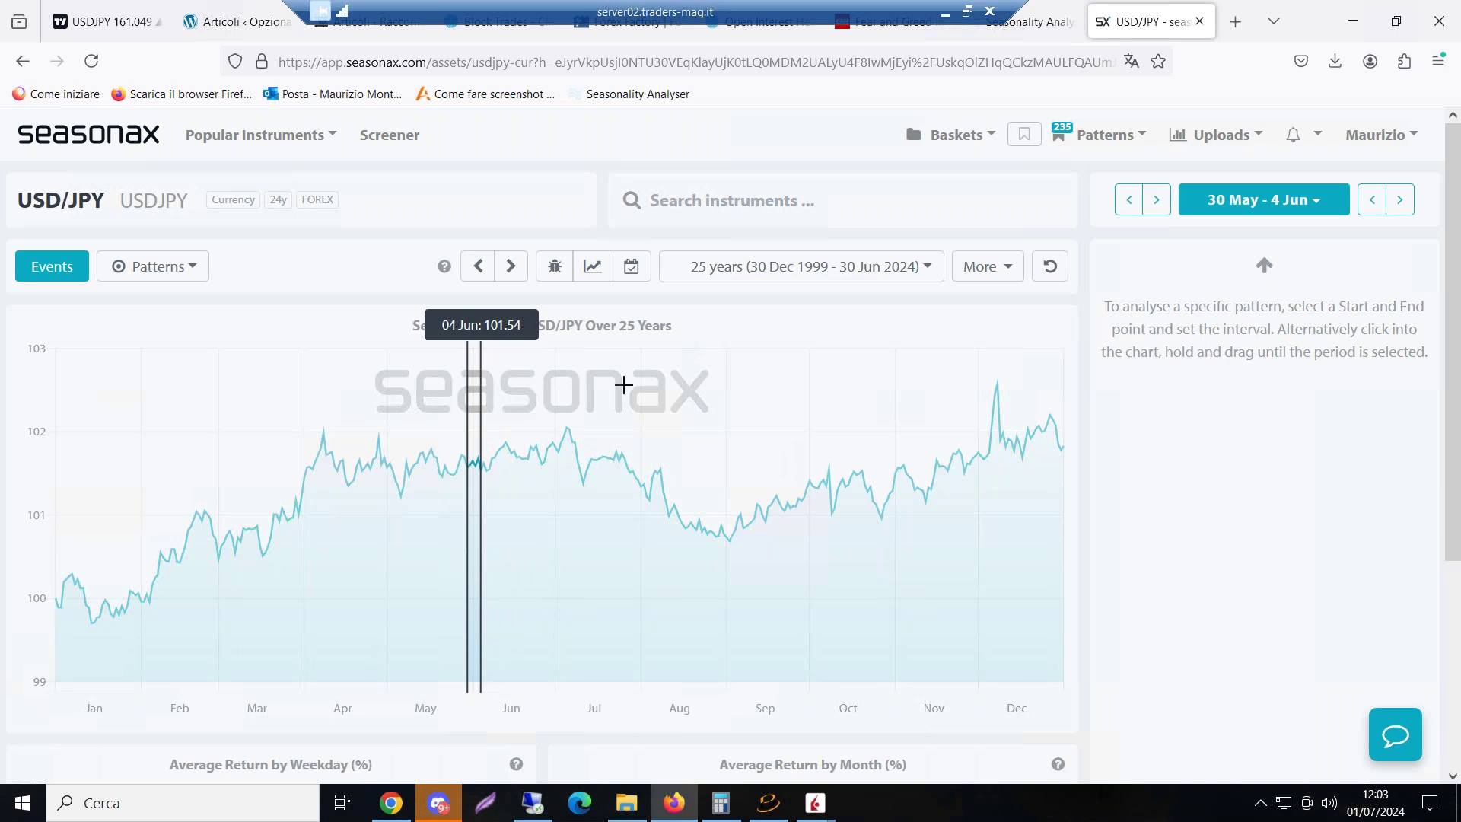
scroll(785, 389, "down", 4)
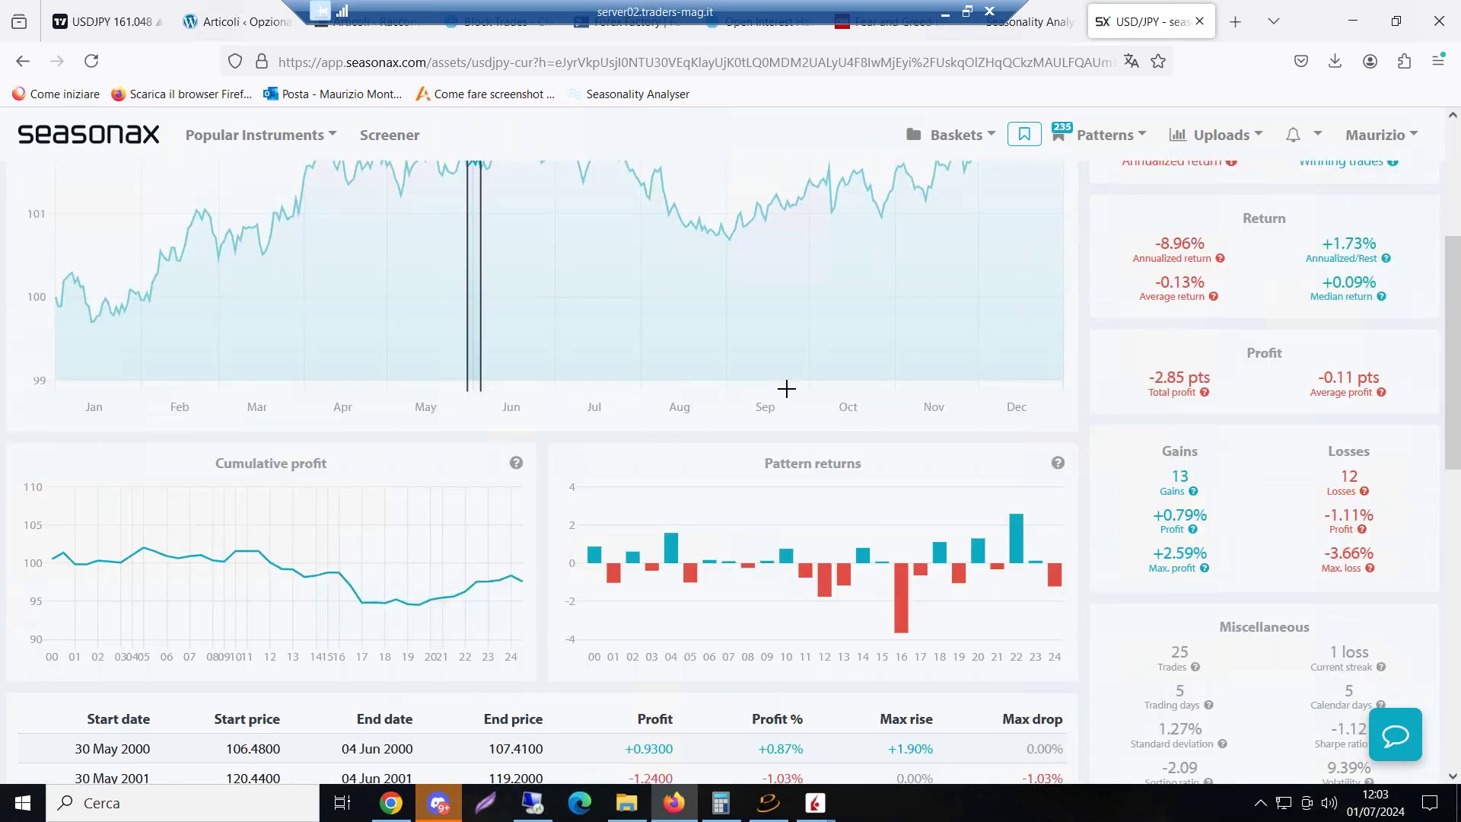
scroll(786, 389, "up", 4)
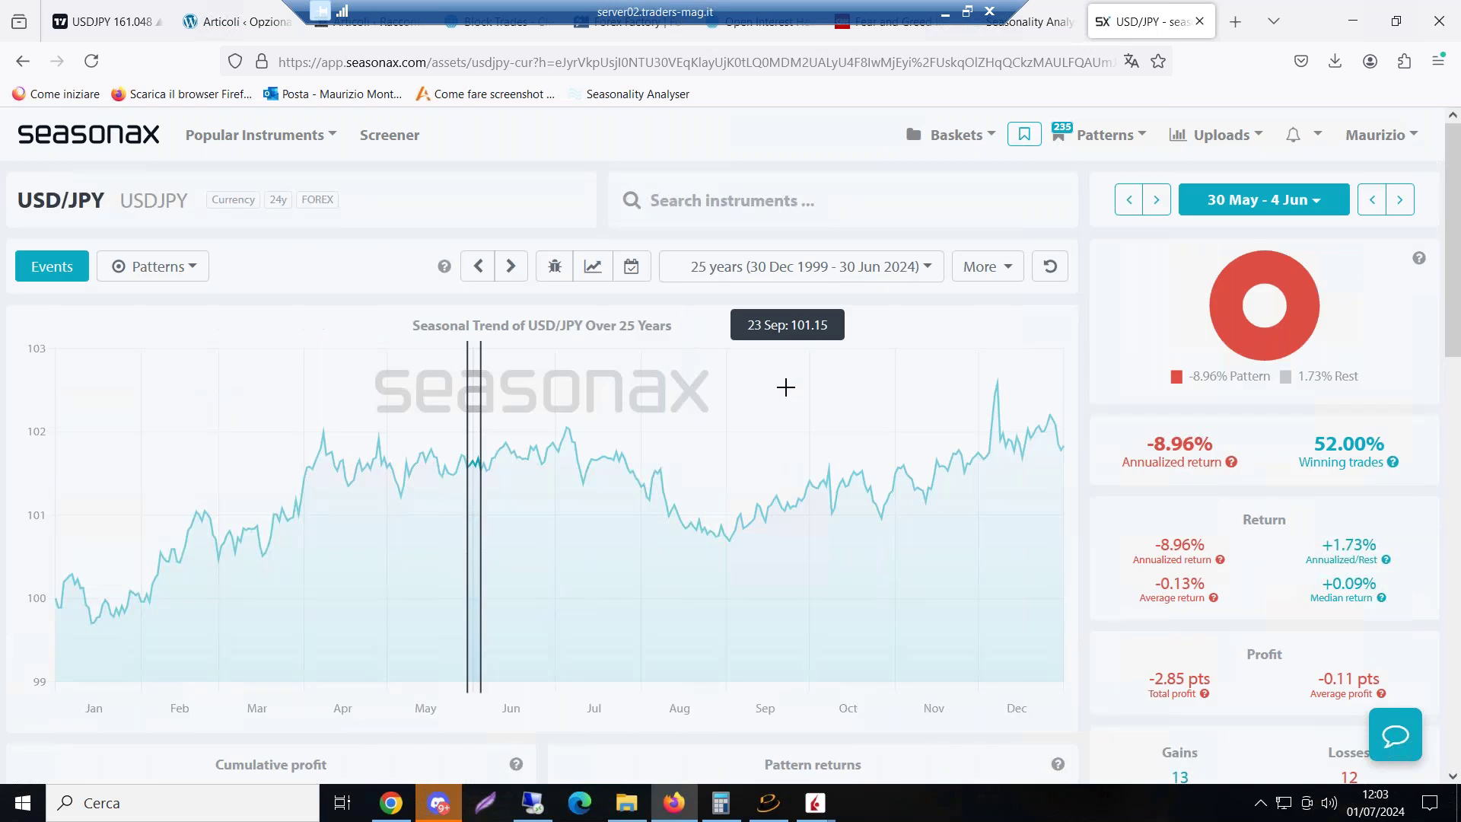
scroll(803, 447, "down", 3)
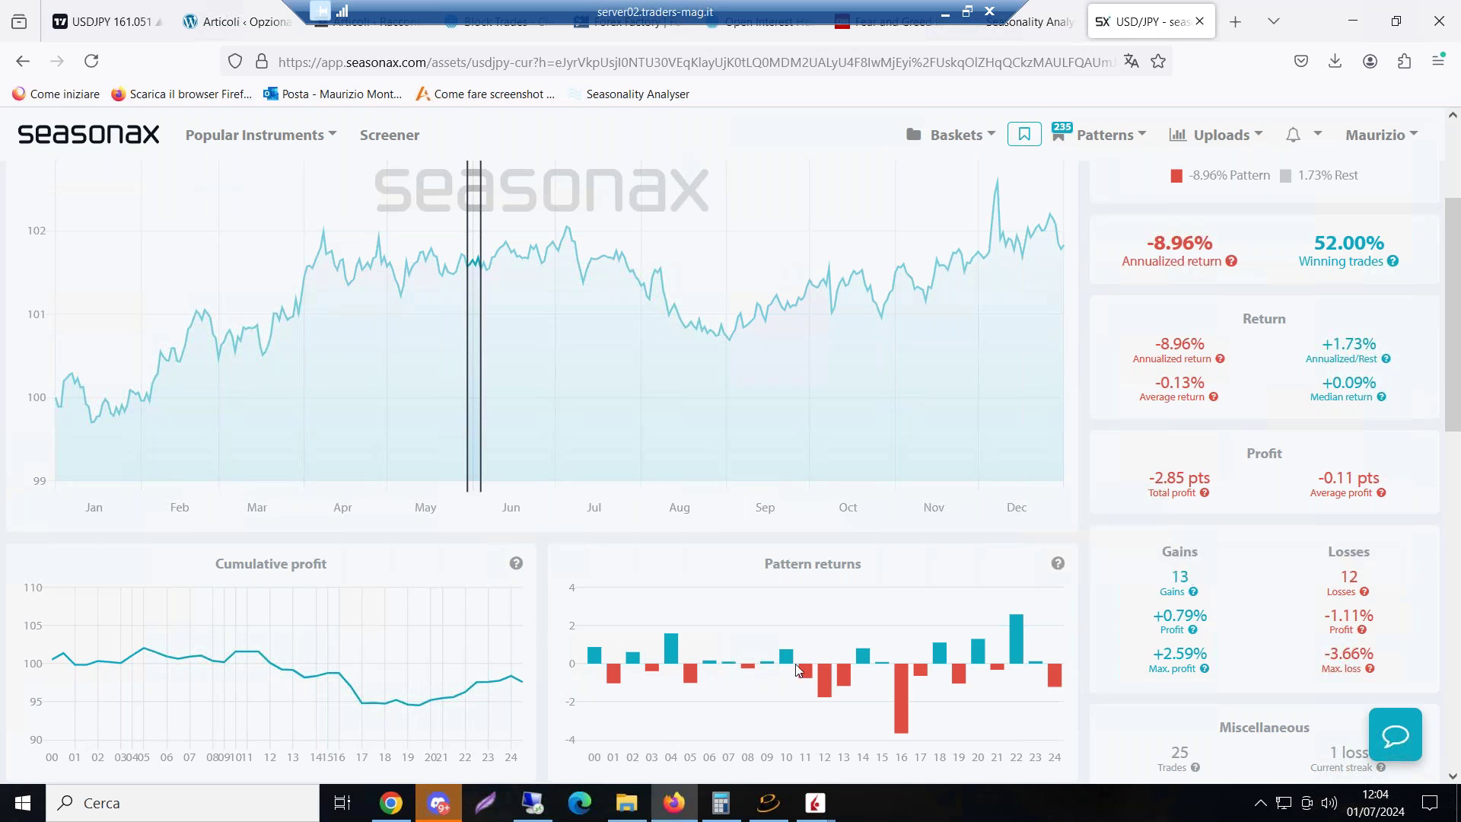
scroll(867, 469, "up", 3)
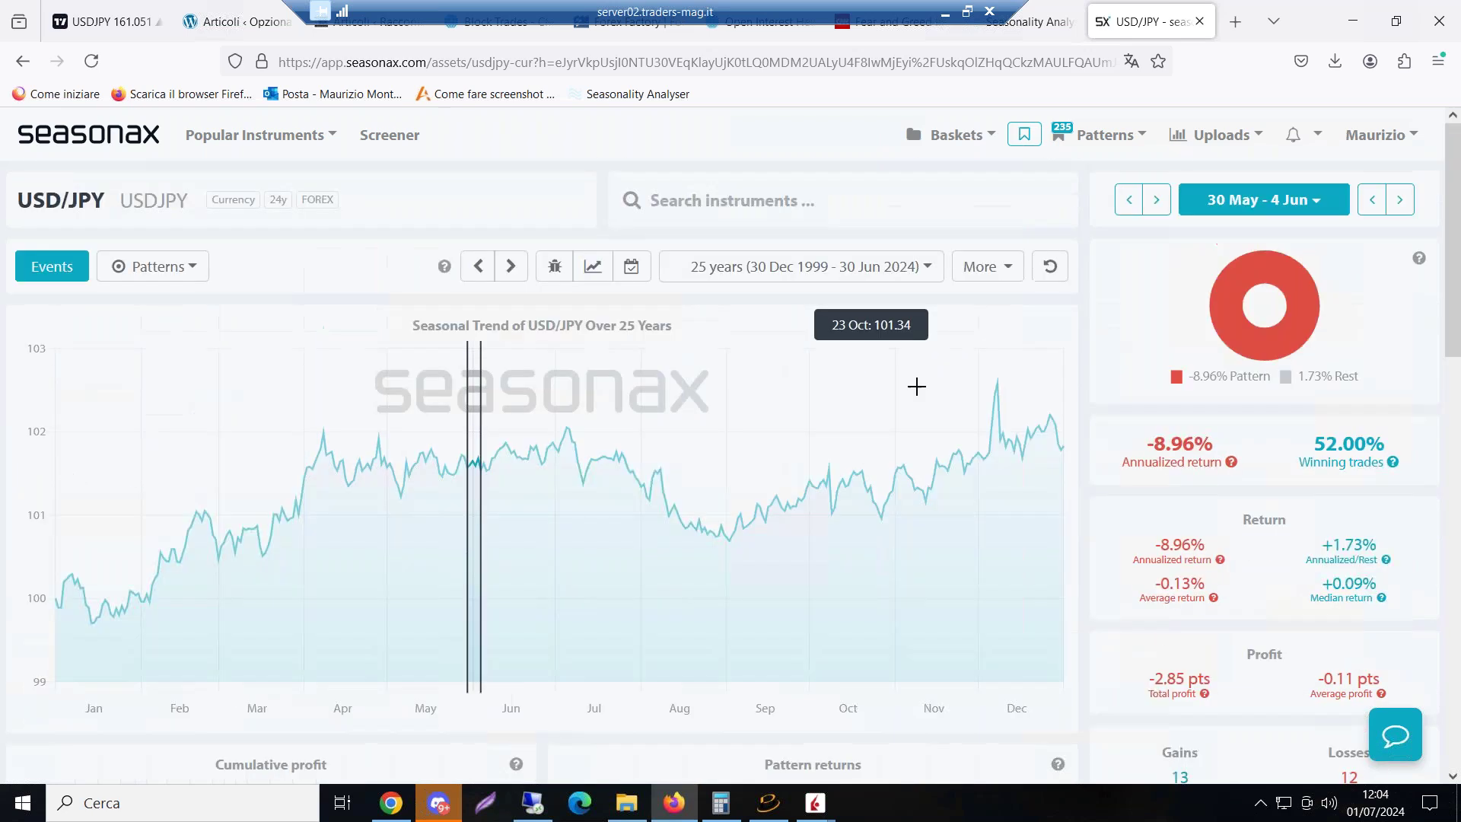
Change the seasonal chart's date range to 15 years and review the selected pattern's gains, losses and returns
left_click(932, 274)
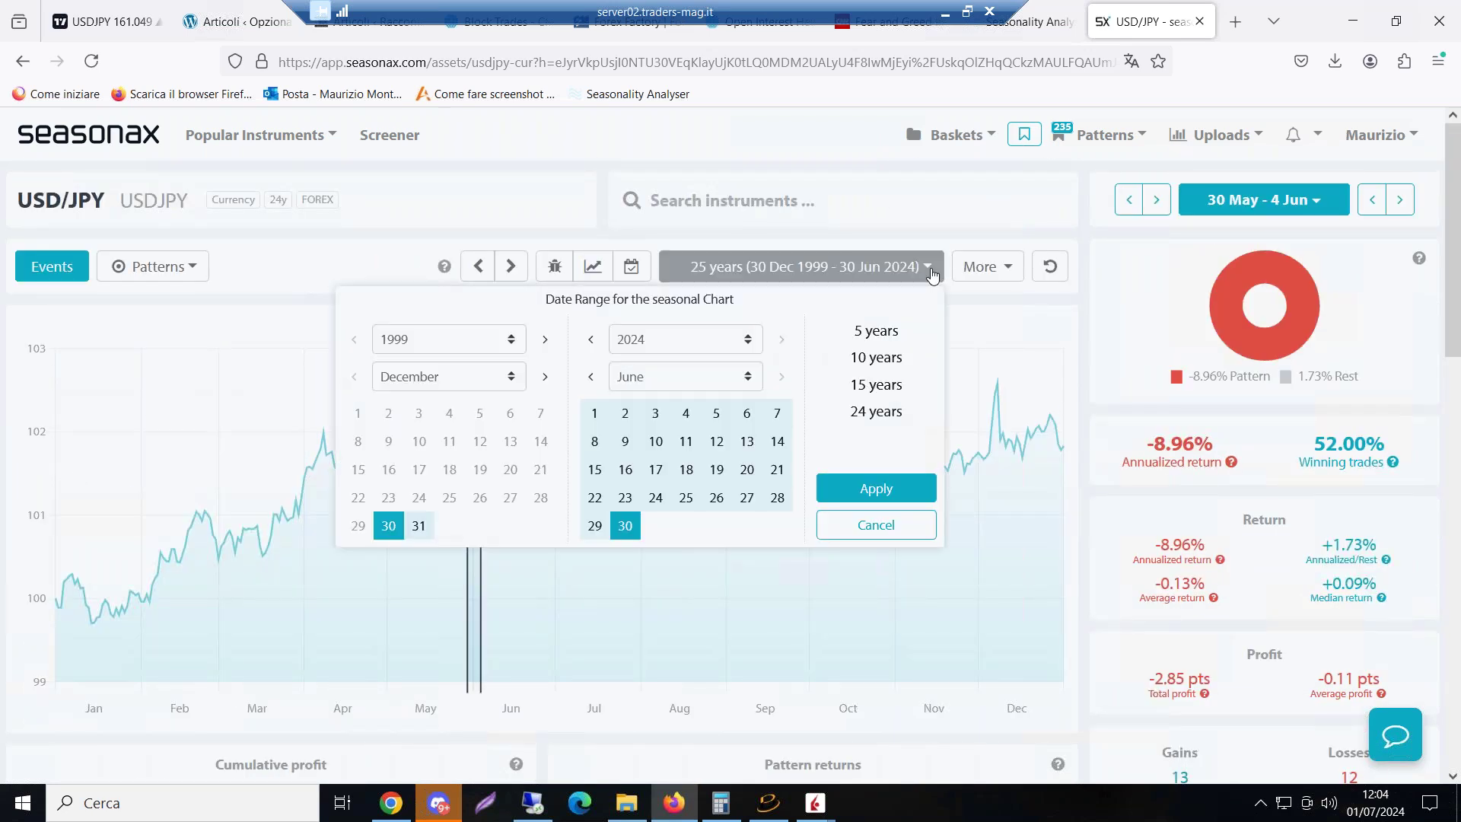
left_click(879, 385)
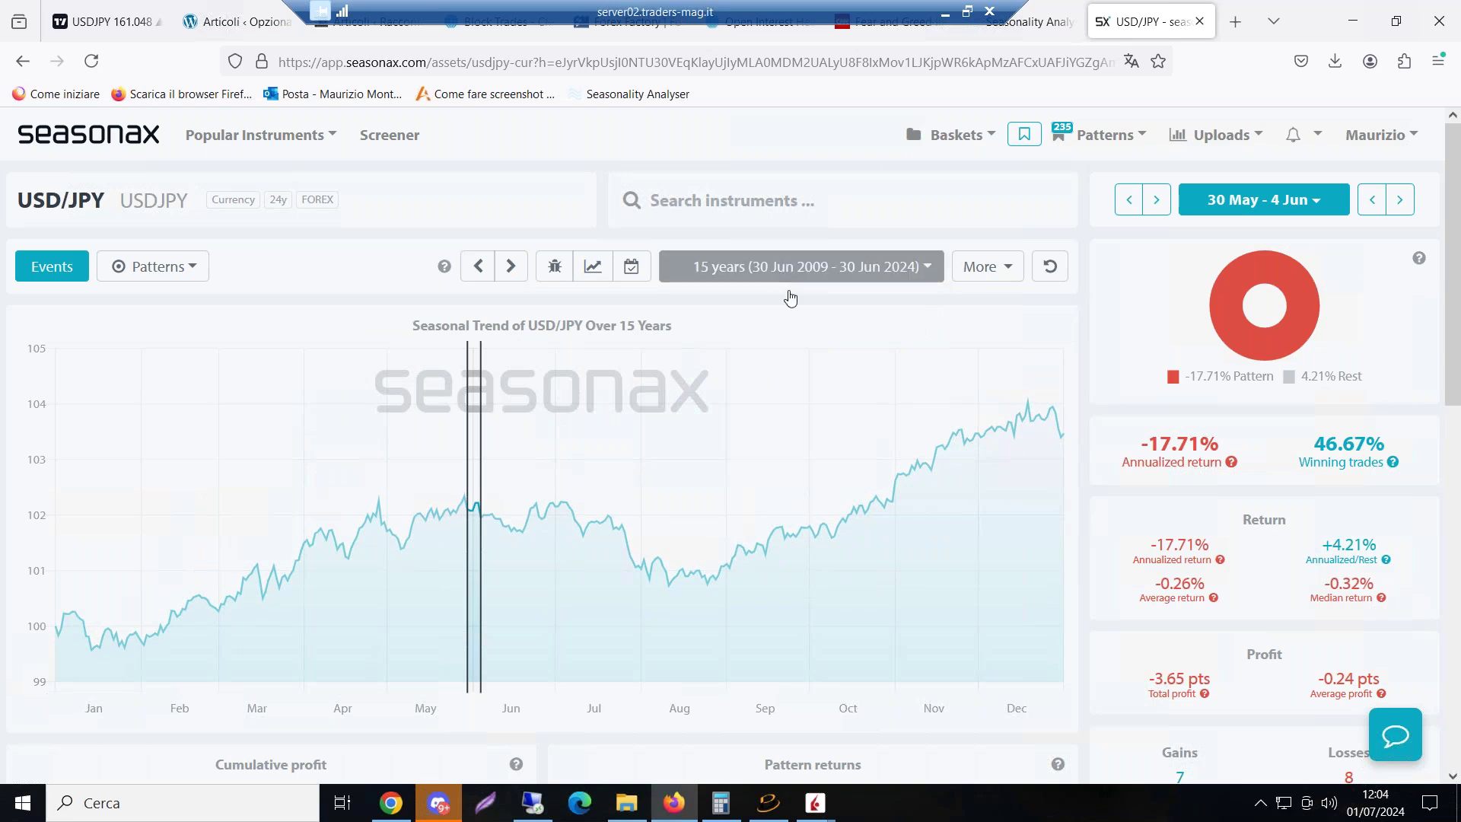
scroll(1021, 528, "down", 3)
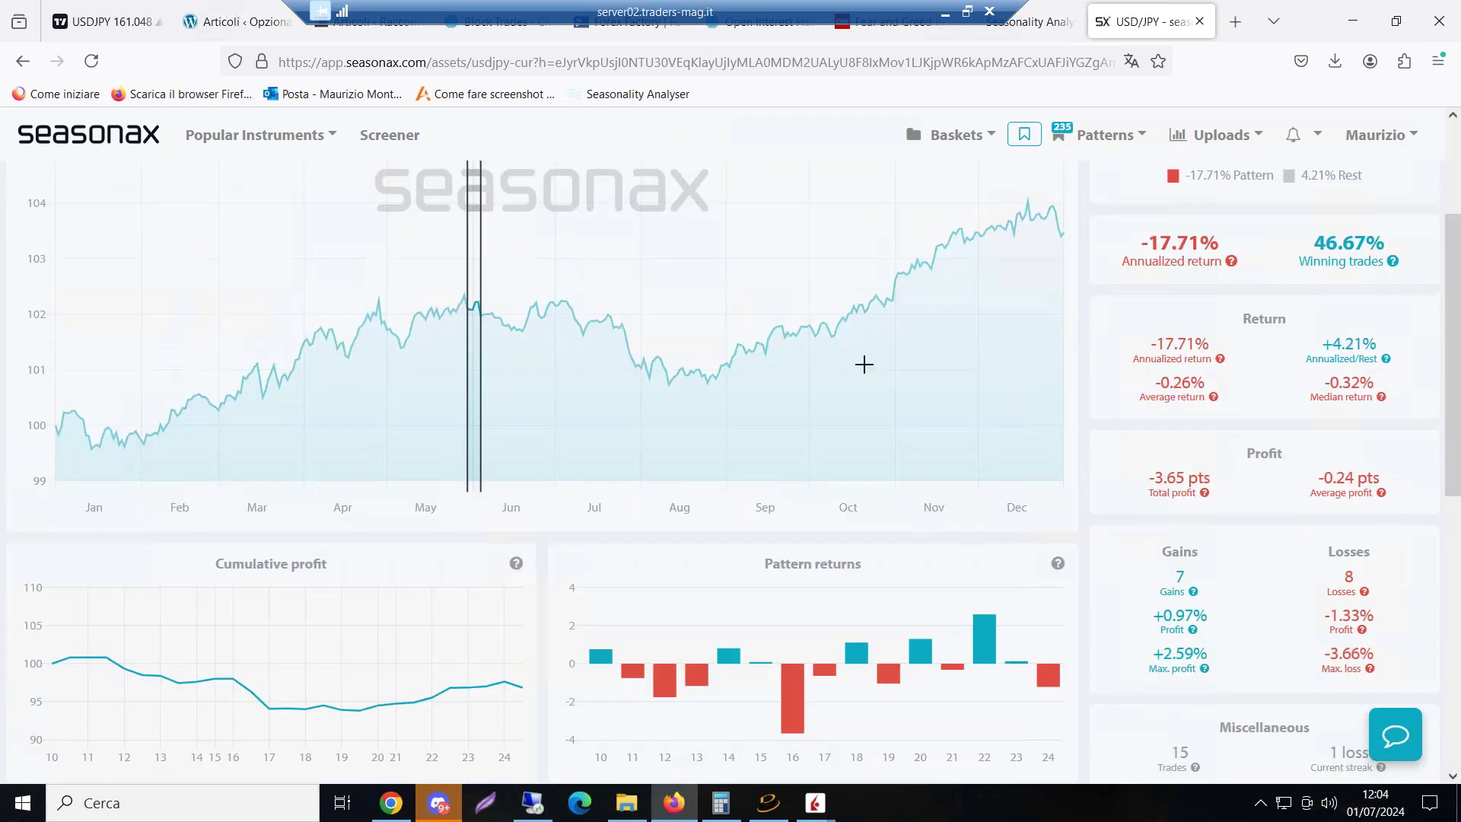
mouse_move(1369, 599)
scroll(770, 251, "up", 3)
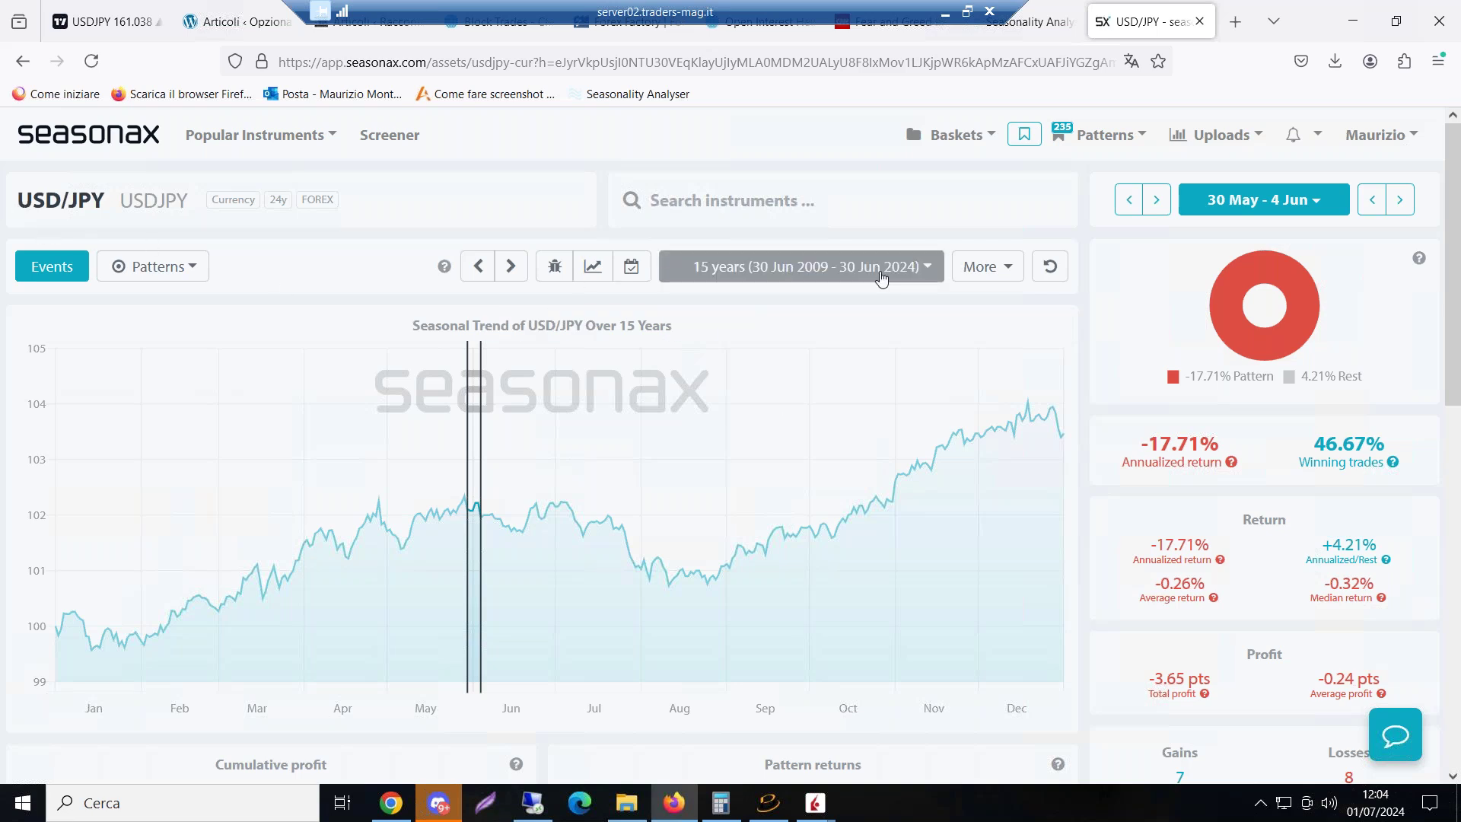
Set the seasonal chart's date range to 10 years and examine the pattern's cumulative profit and yearly returns
left_click(847, 277)
left_click(875, 357)
scroll(832, 528, "down", 1)
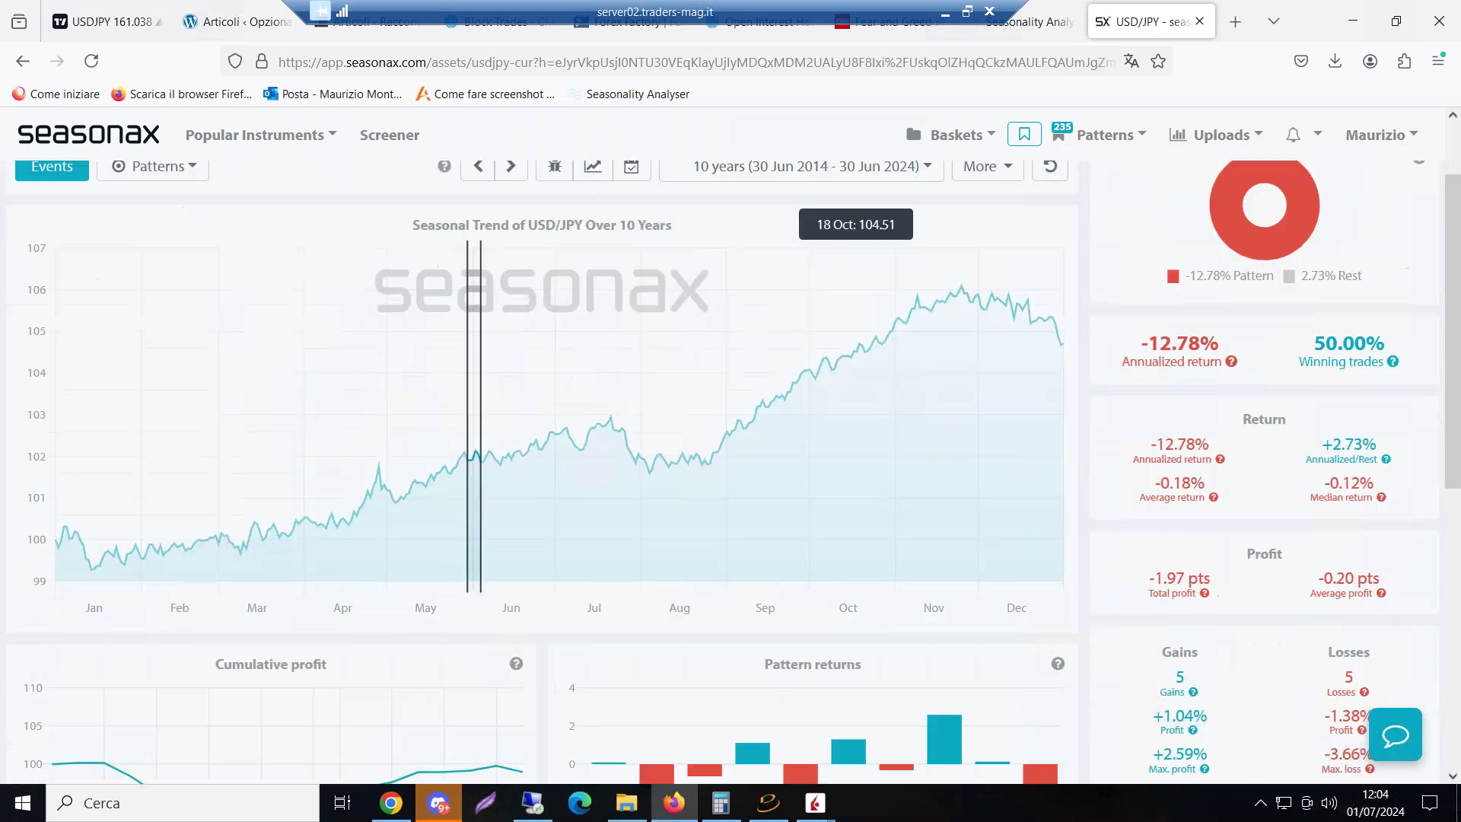
scroll(1021, 590, "down", 1)
scroll(722, 304, "up", 2)
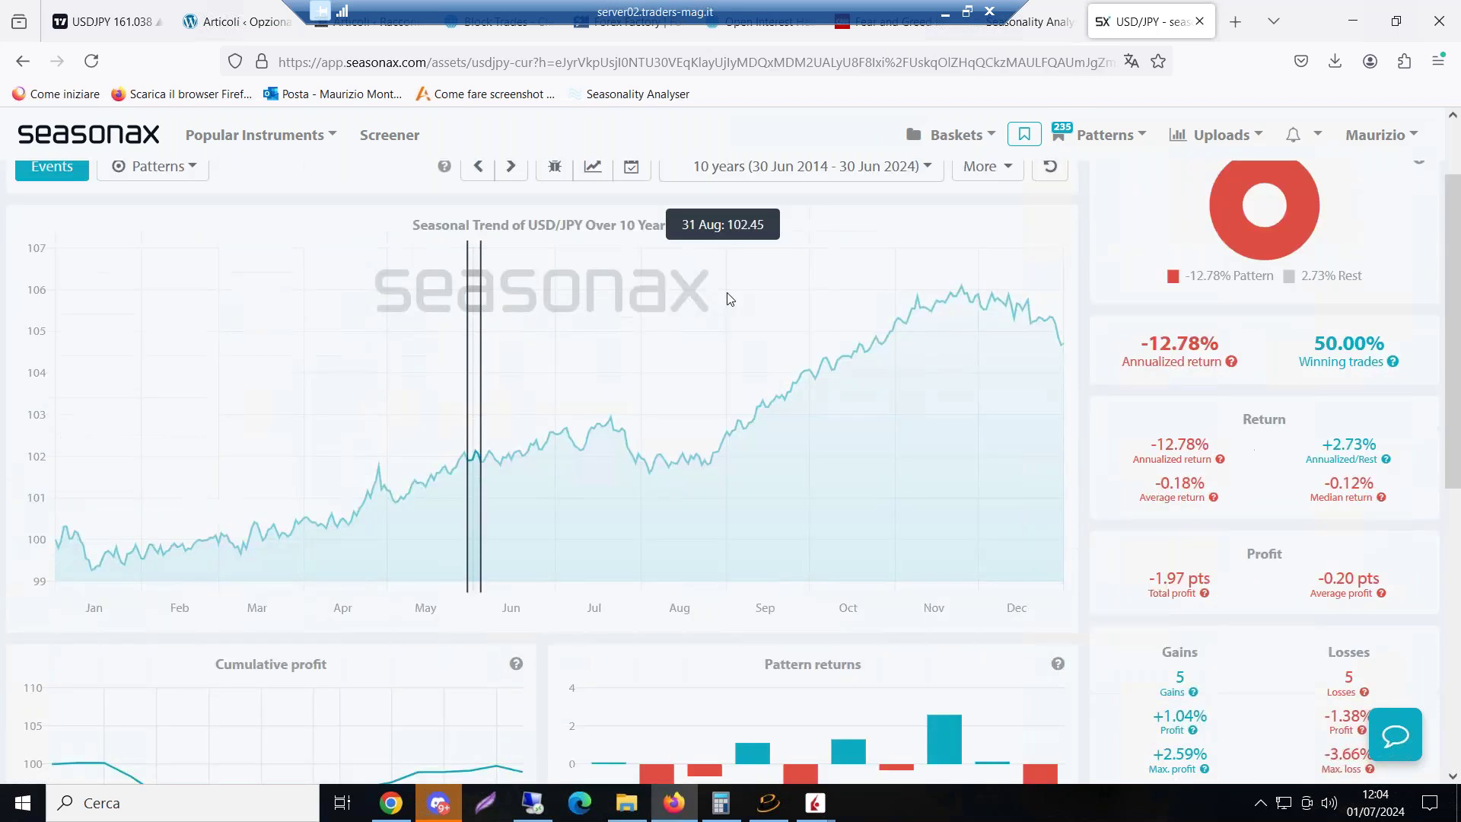
scroll(1026, 586, "down", 2)
scroll(1029, 590, "down", 1)
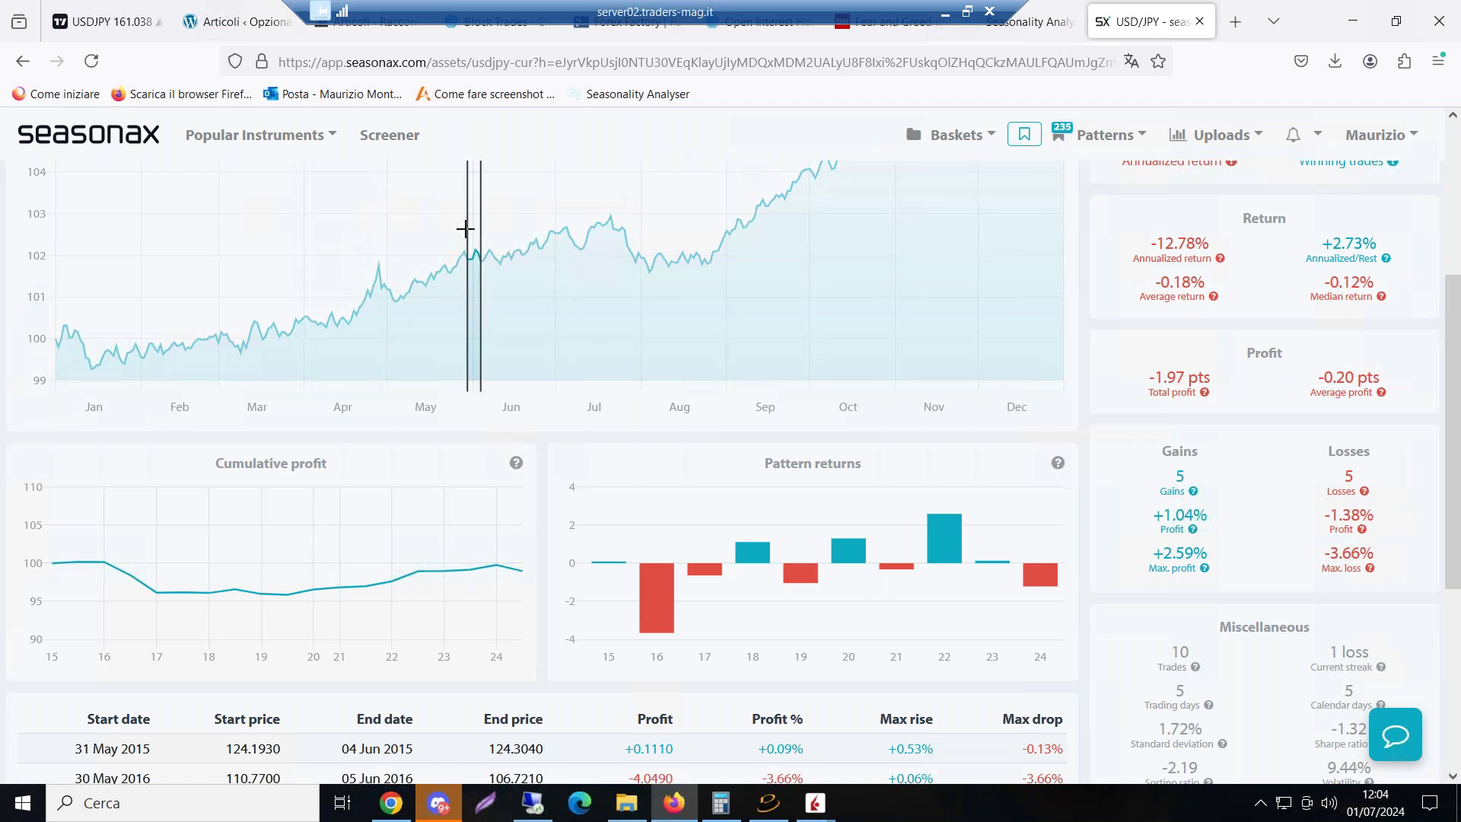
Select the period from 30 May to 21 Jul on the seasonal chart and check its gains and losses
left_click_drag(465, 229, 610, 172)
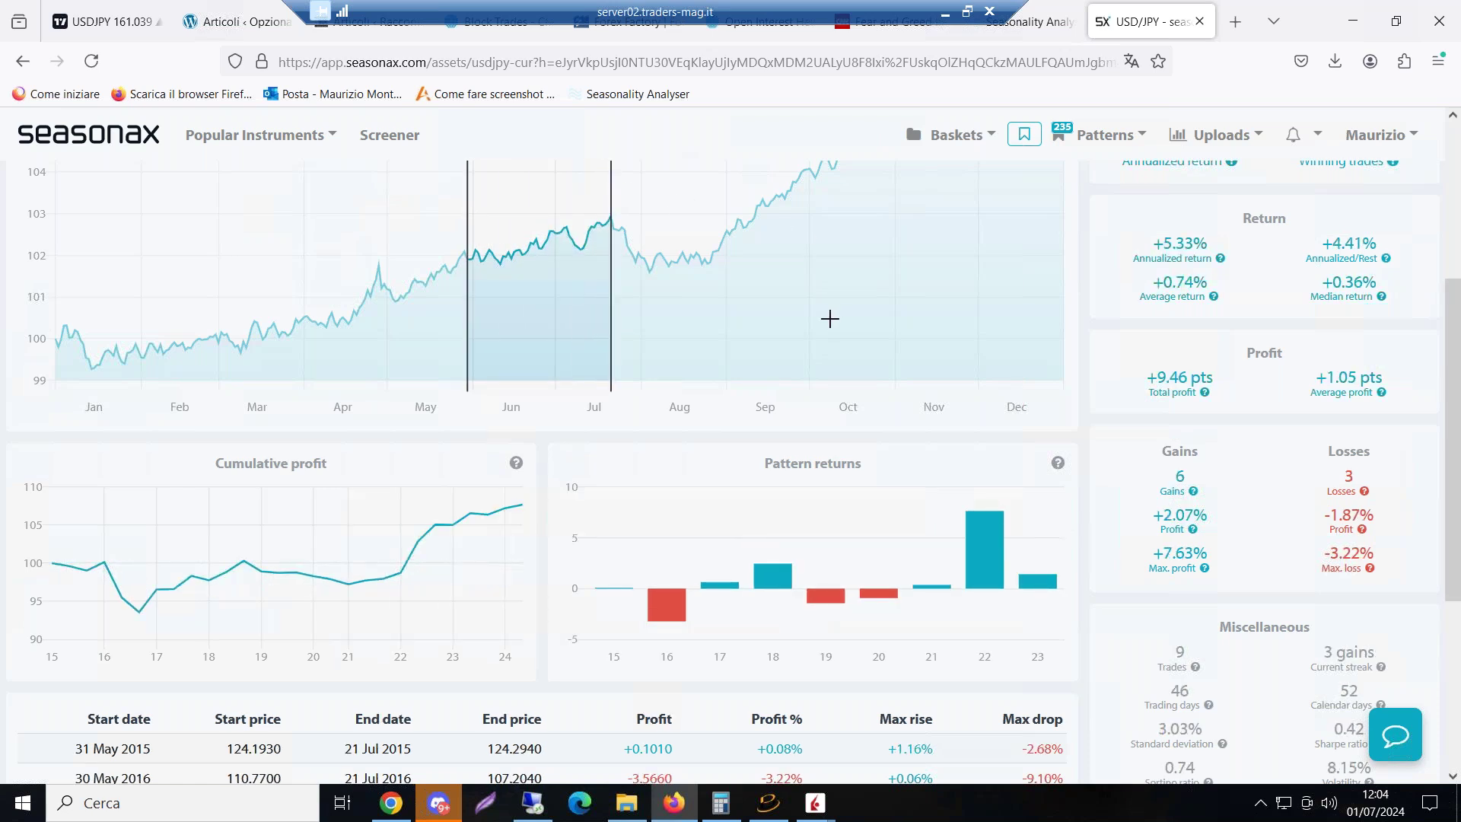
scroll(828, 309, "up", 3)
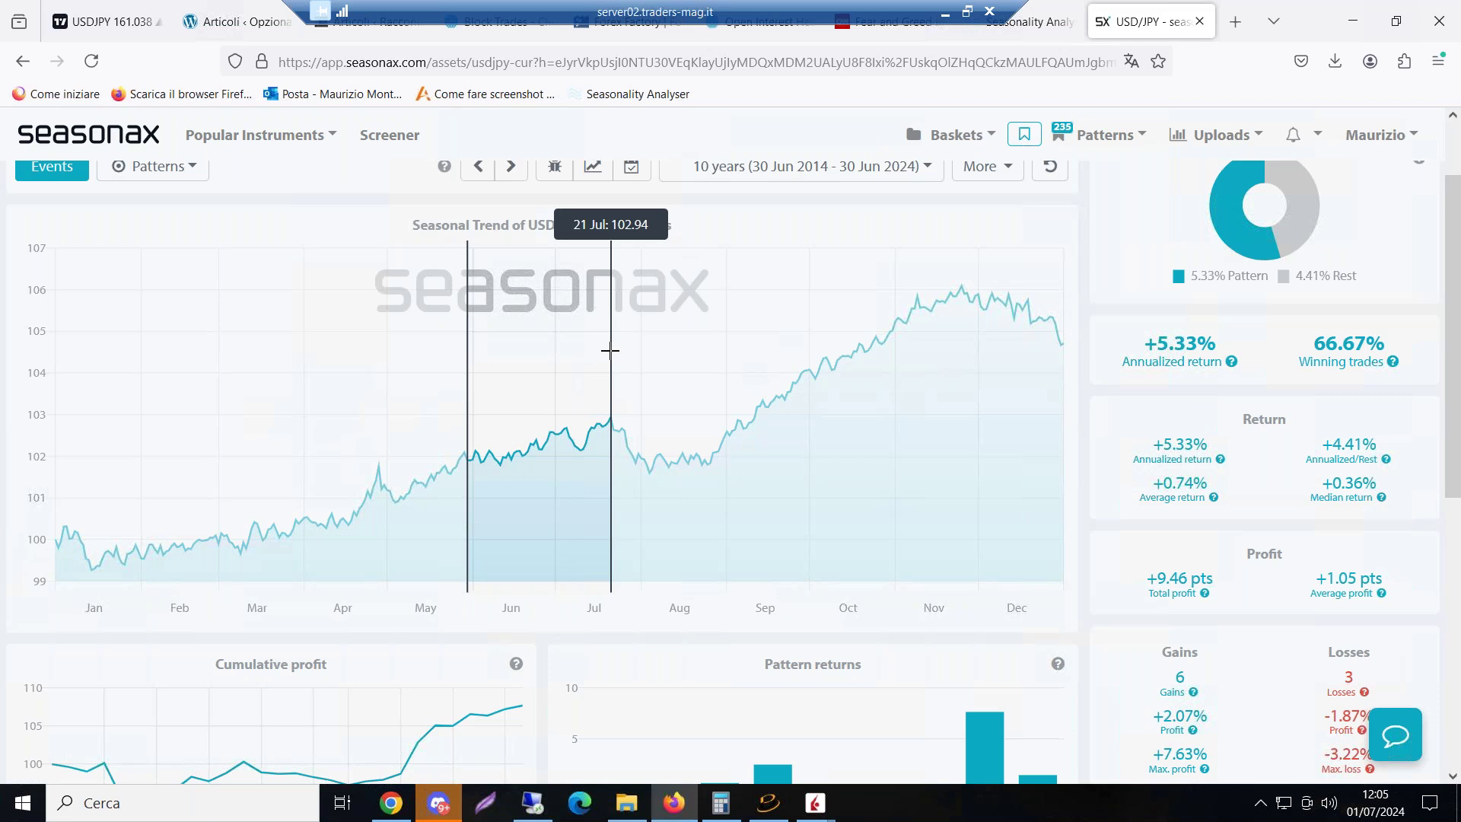
scroll(982, 380, "down", 3)
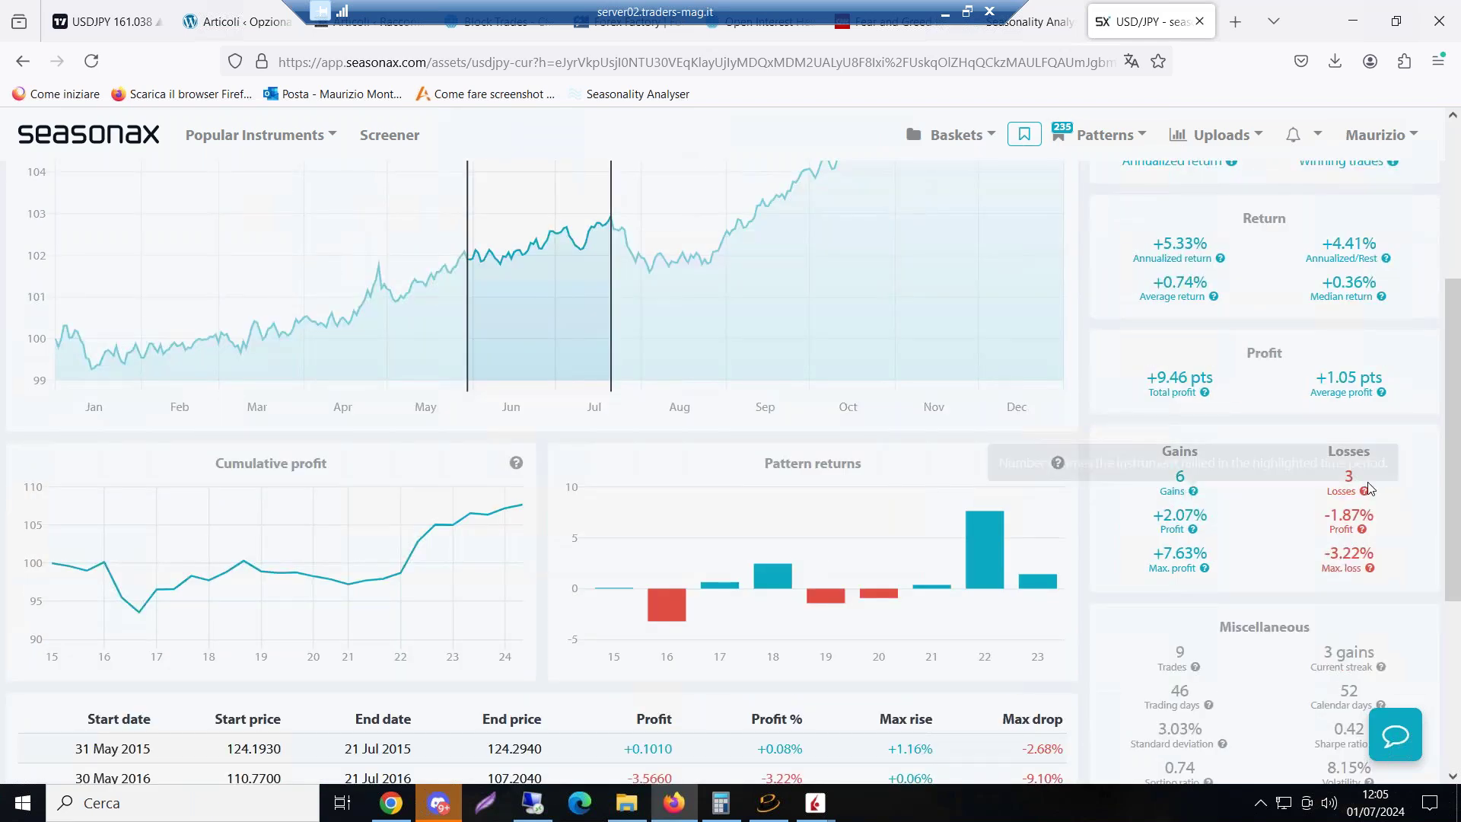
Set the seasonal chart's date range to 15 years and review the 30 May - 21 Jul pattern's gains, losses and returns
scroll(913, 395, "up", 3)
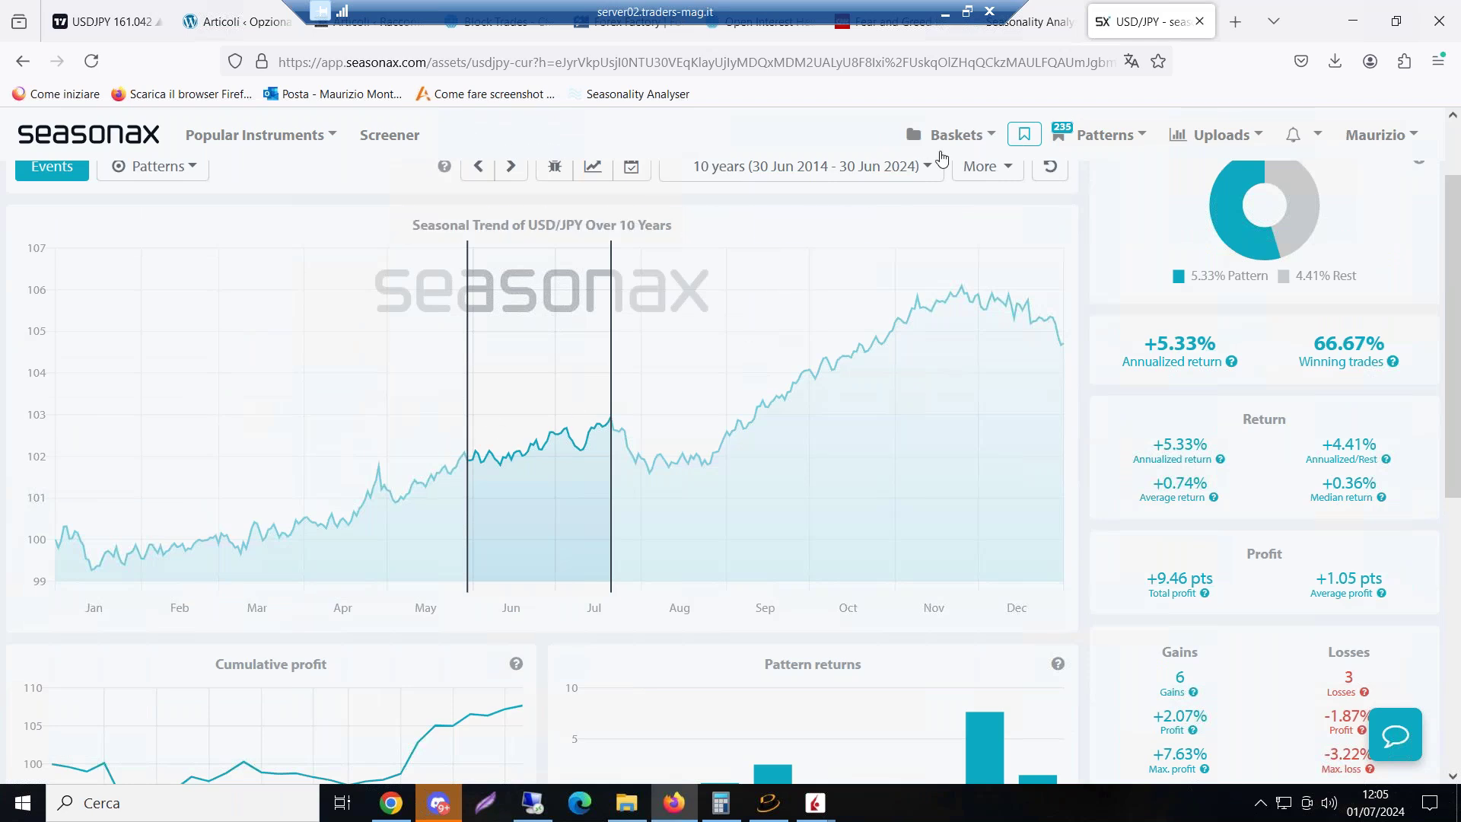
left_click(923, 175)
left_click(883, 284)
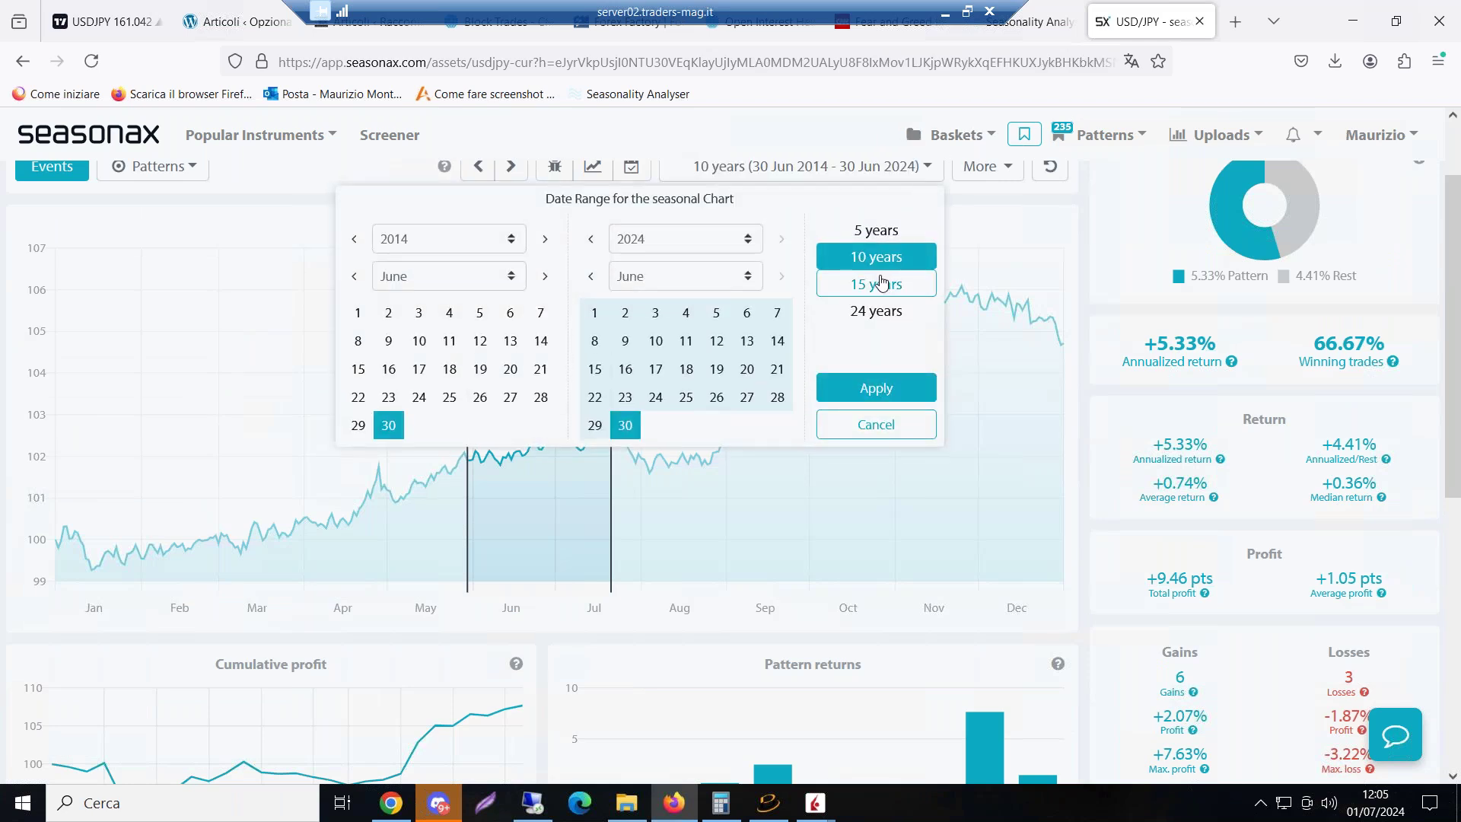
scroll(1197, 478, "down", 3)
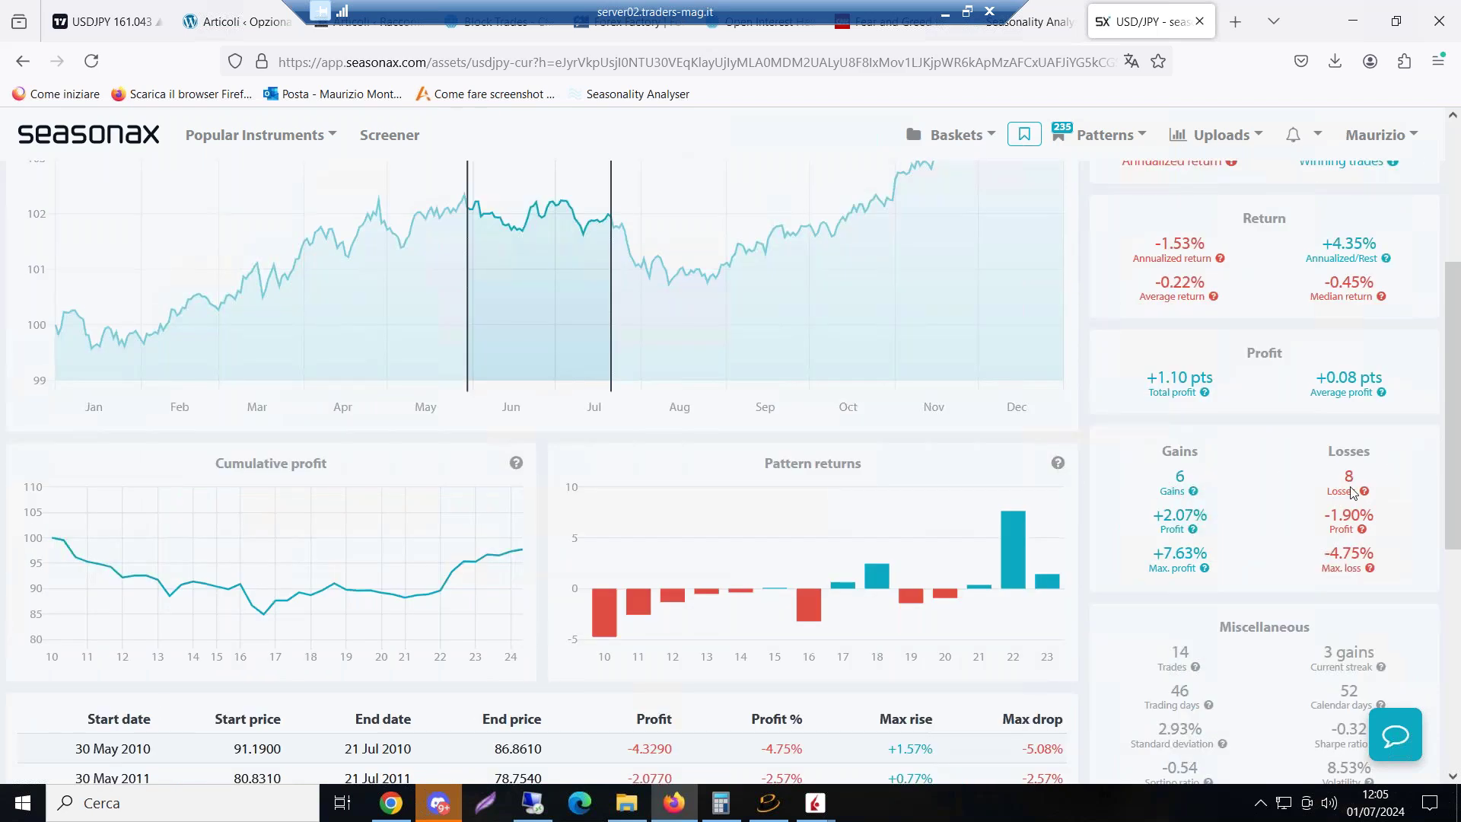
scroll(823, 363, "up", 3)
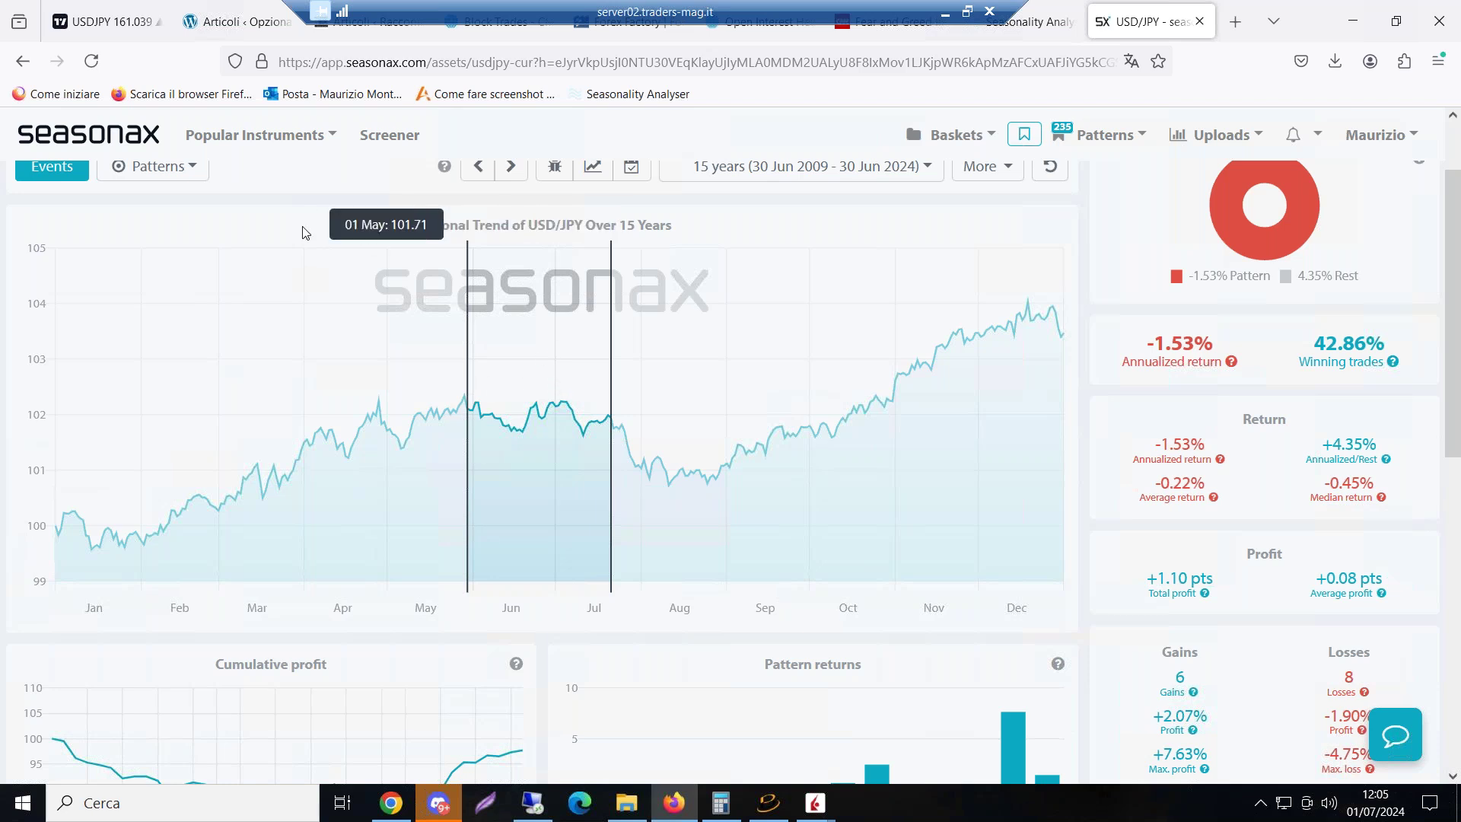
scroll(284, 256, "up", 2)
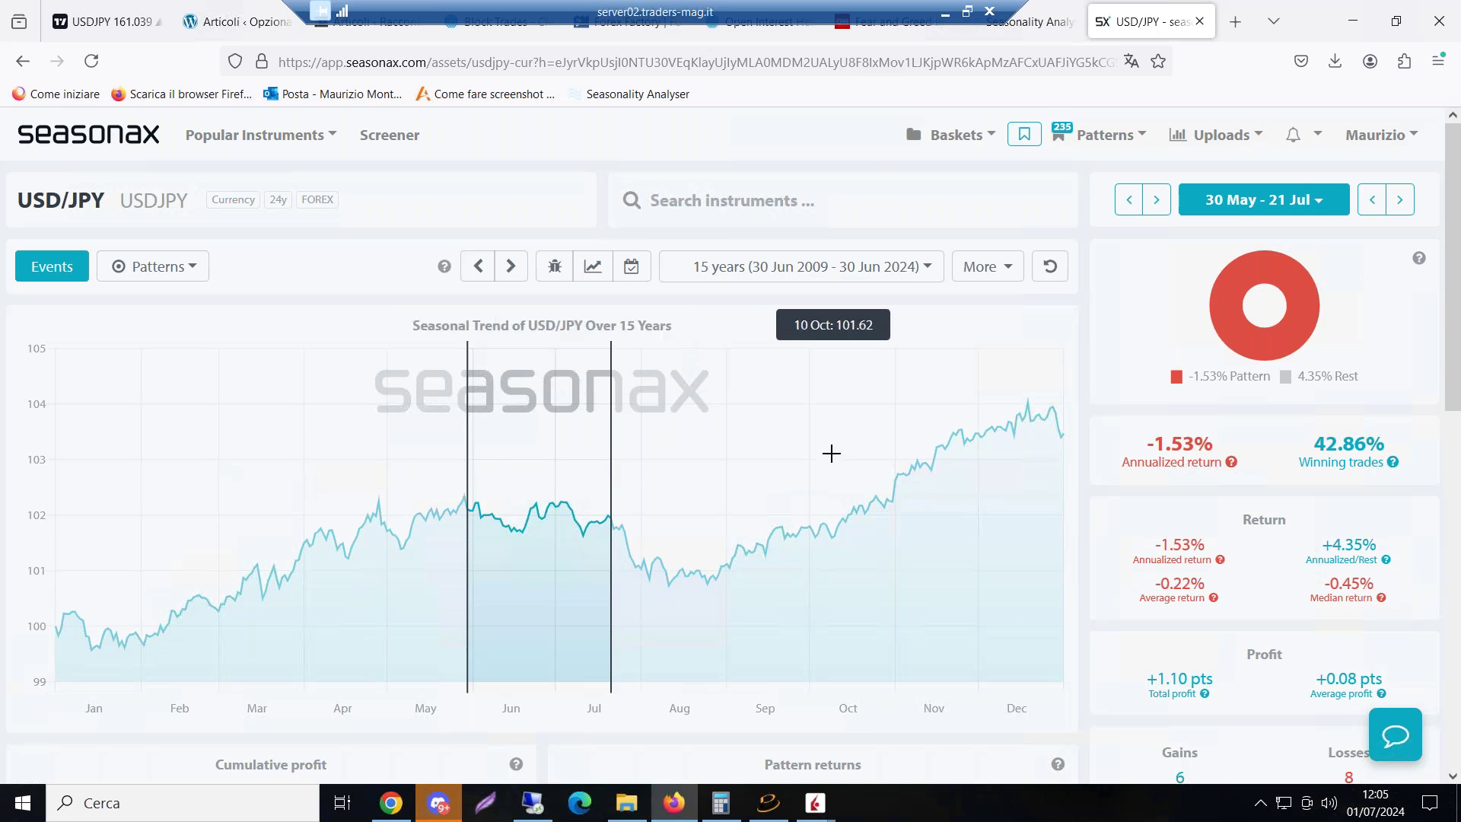
Replace the selected period with 1 Jul - 31 Jul and review its gains, losses and yearly pattern returns
left_click(532, 474)
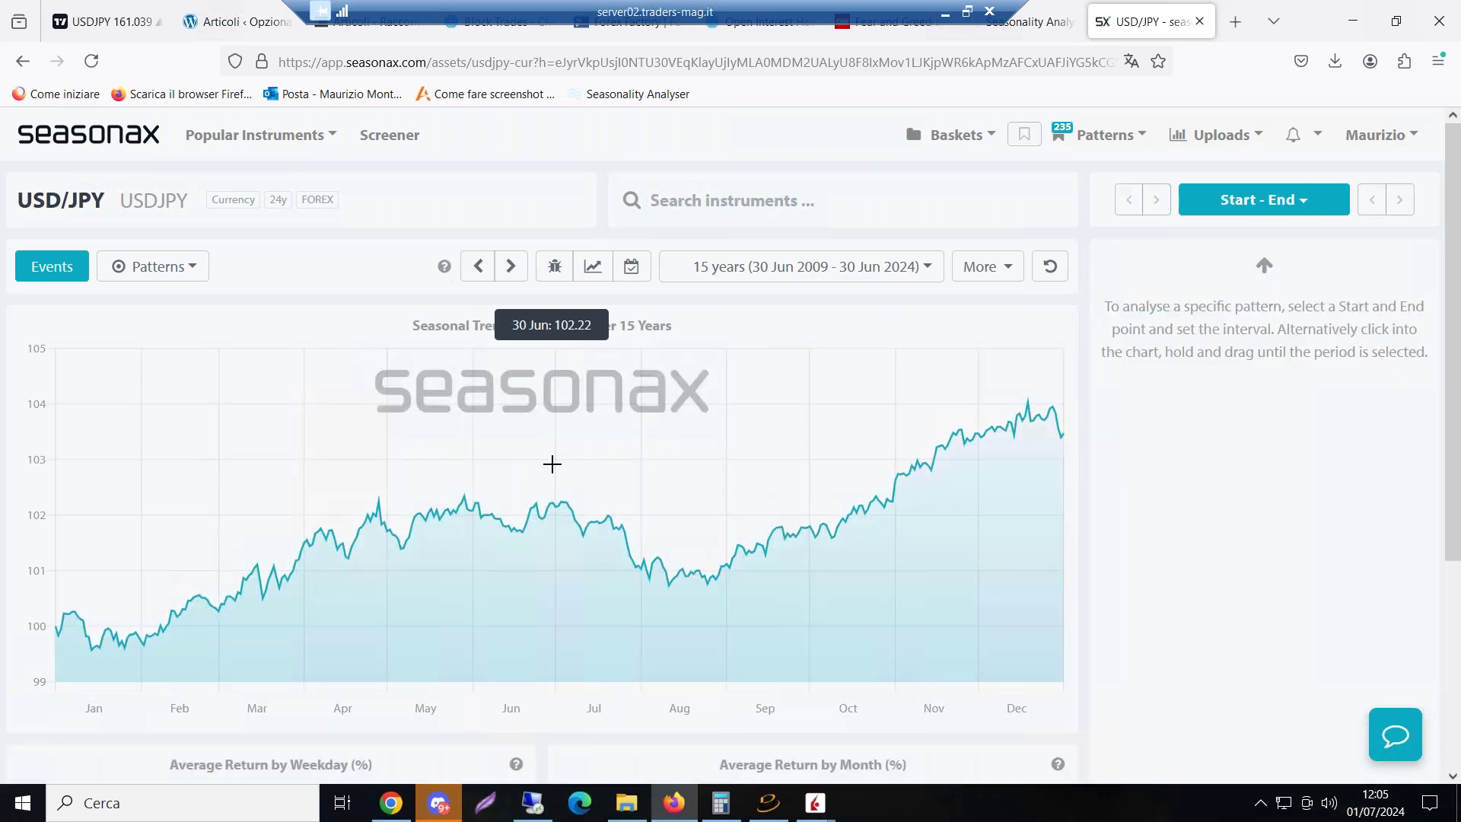
left_click(555, 461)
mouse_move(557, 461)
left_mouse_down()
mouse_move(652, 464)
mouse_move(638, 471)
left_mouse_up()
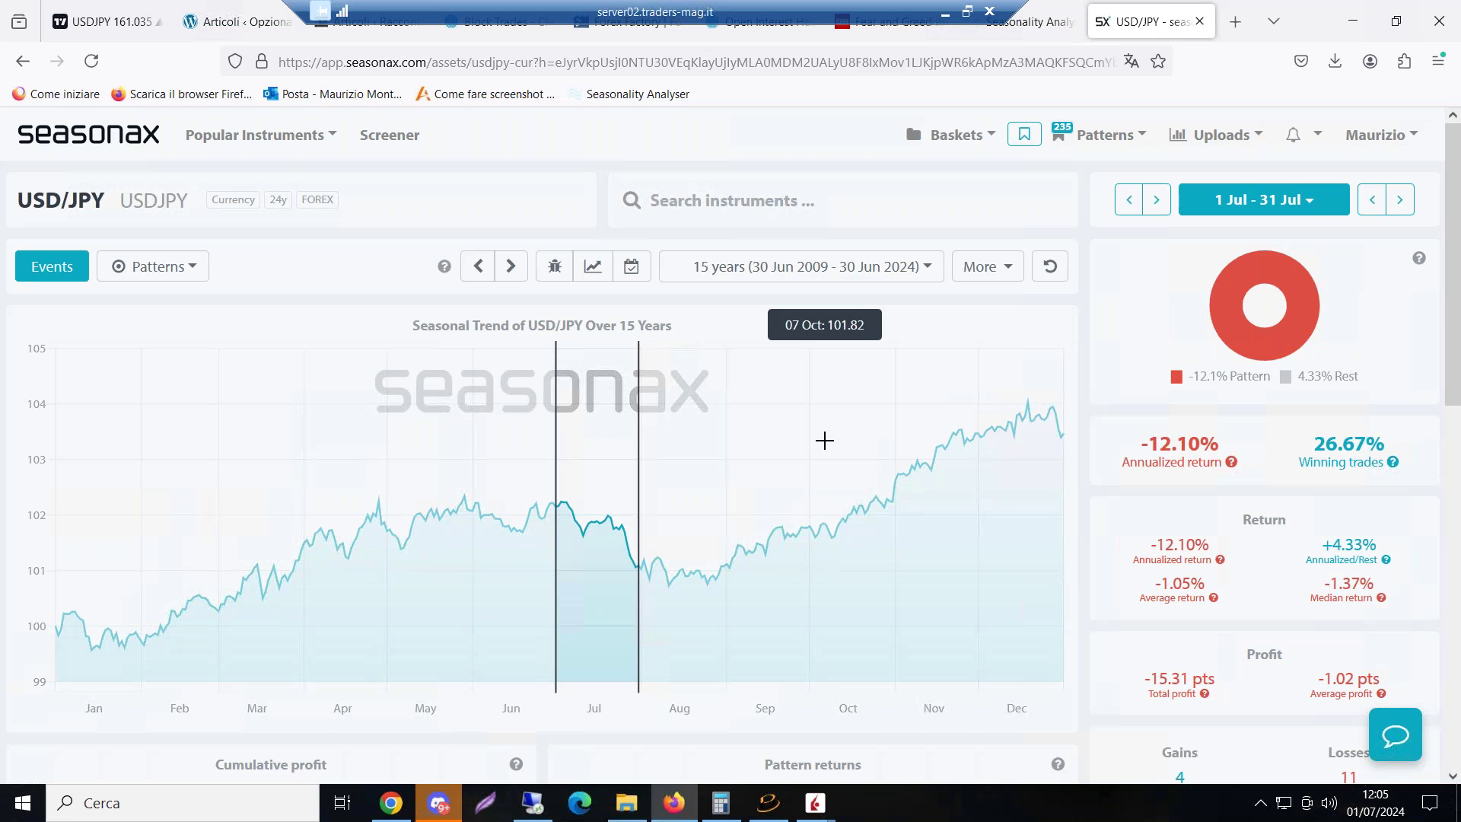
scroll(824, 439, "down", 4)
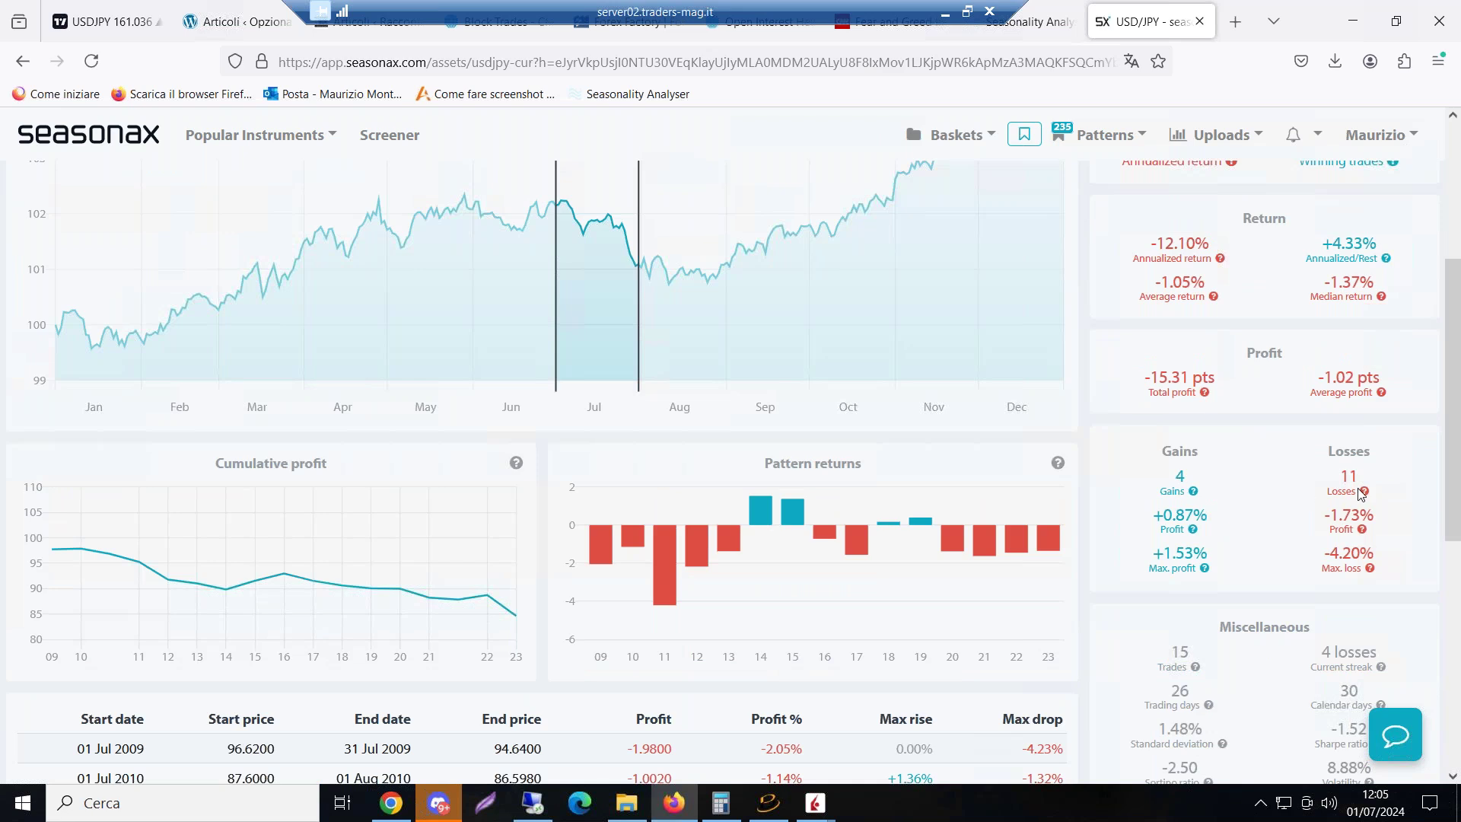
scroll(718, 260, "up", 4)
scroll(615, 432, "down", 5)
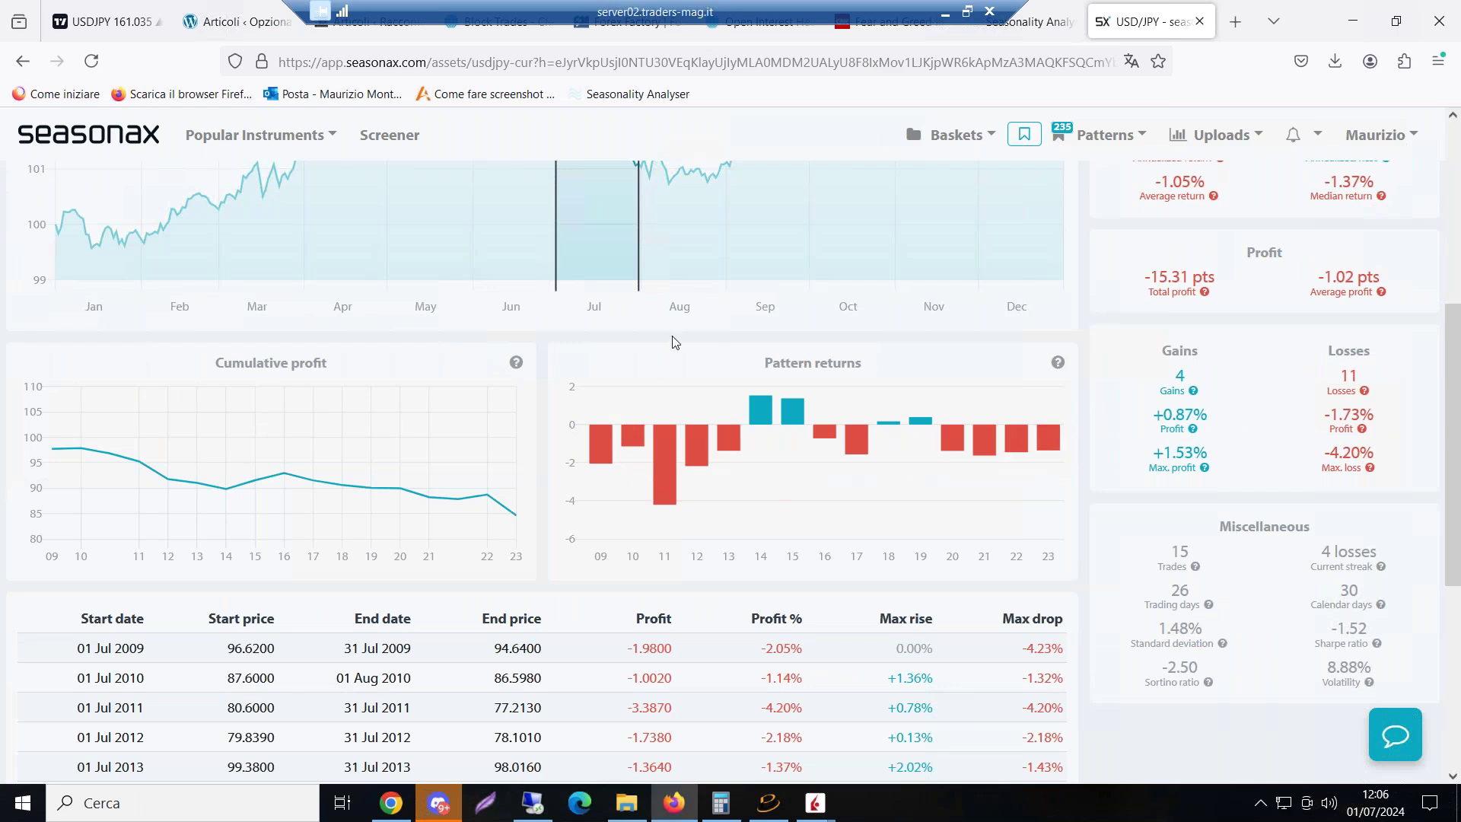
Set the seasonal chart's date range to 10 years and review the July pattern's cumulative profit and returns
scroll(672, 342, "up", 4)
left_click(925, 168)
left_click(873, 254)
scroll(1275, 497, "down", 3)
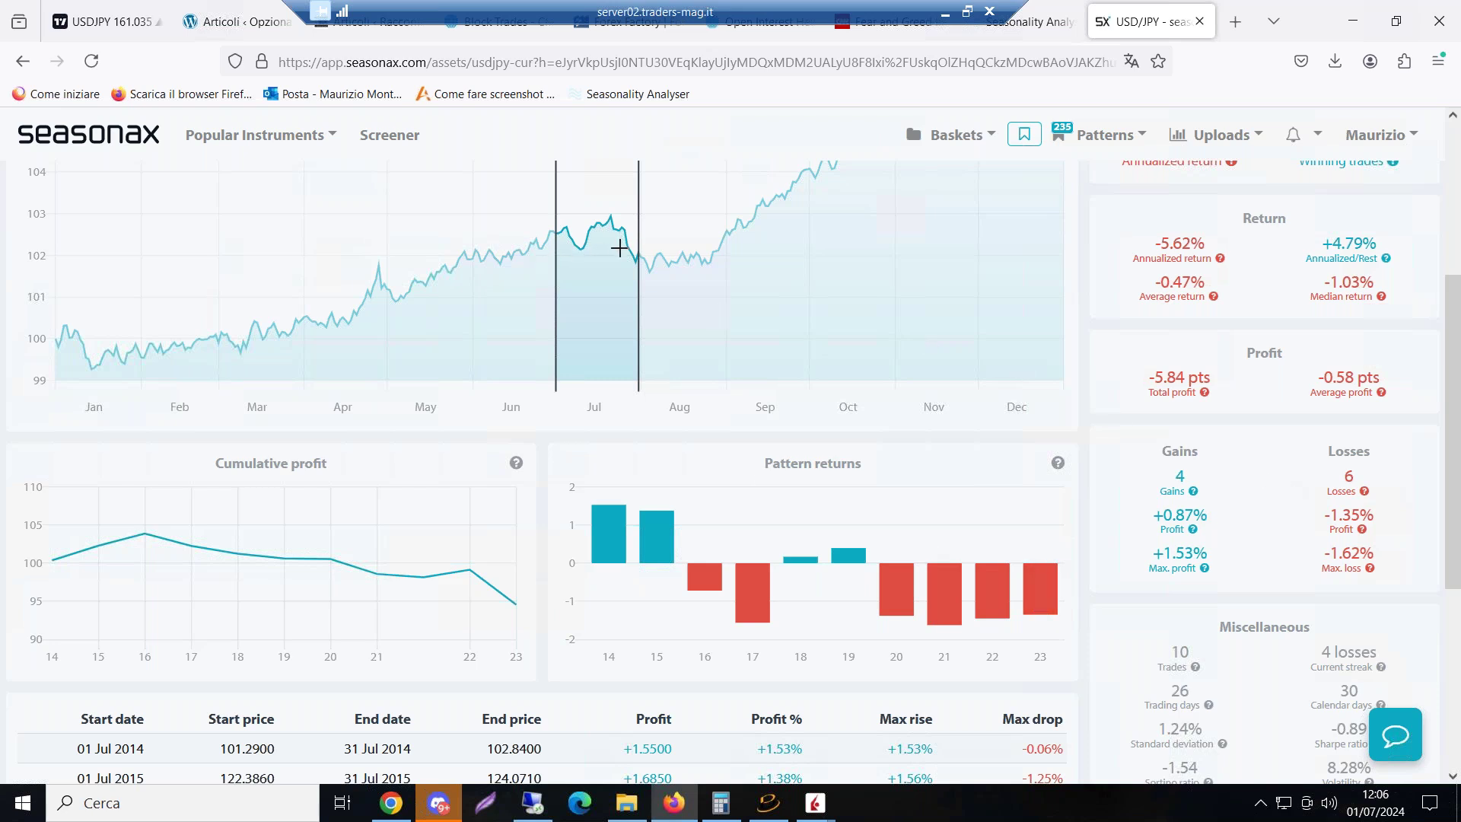
Set the seasonal chart's date range to 5 years and examine the July pattern's returns and individual trades
scroll(620, 248, "up", 3)
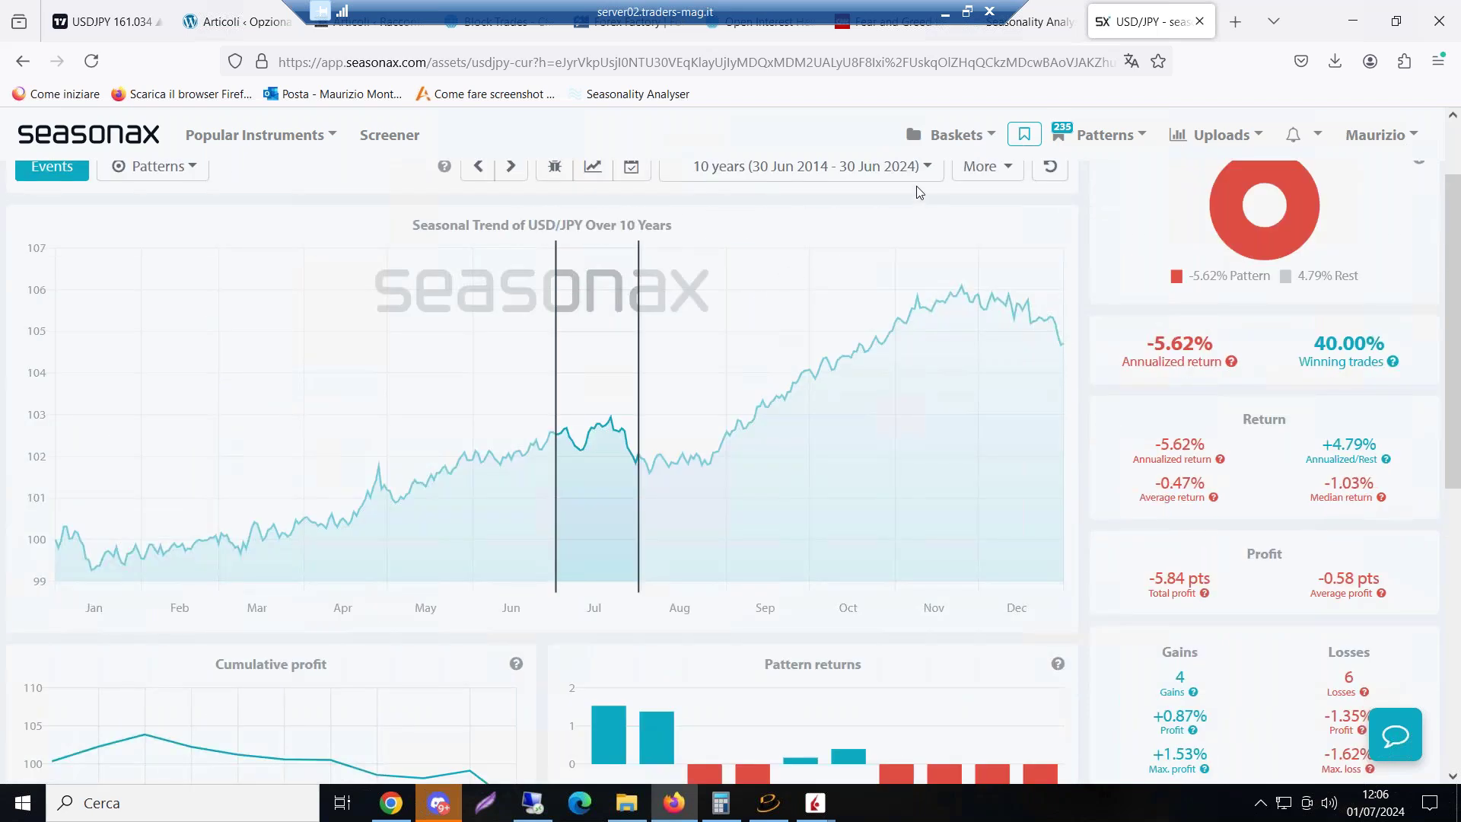
left_click(917, 170)
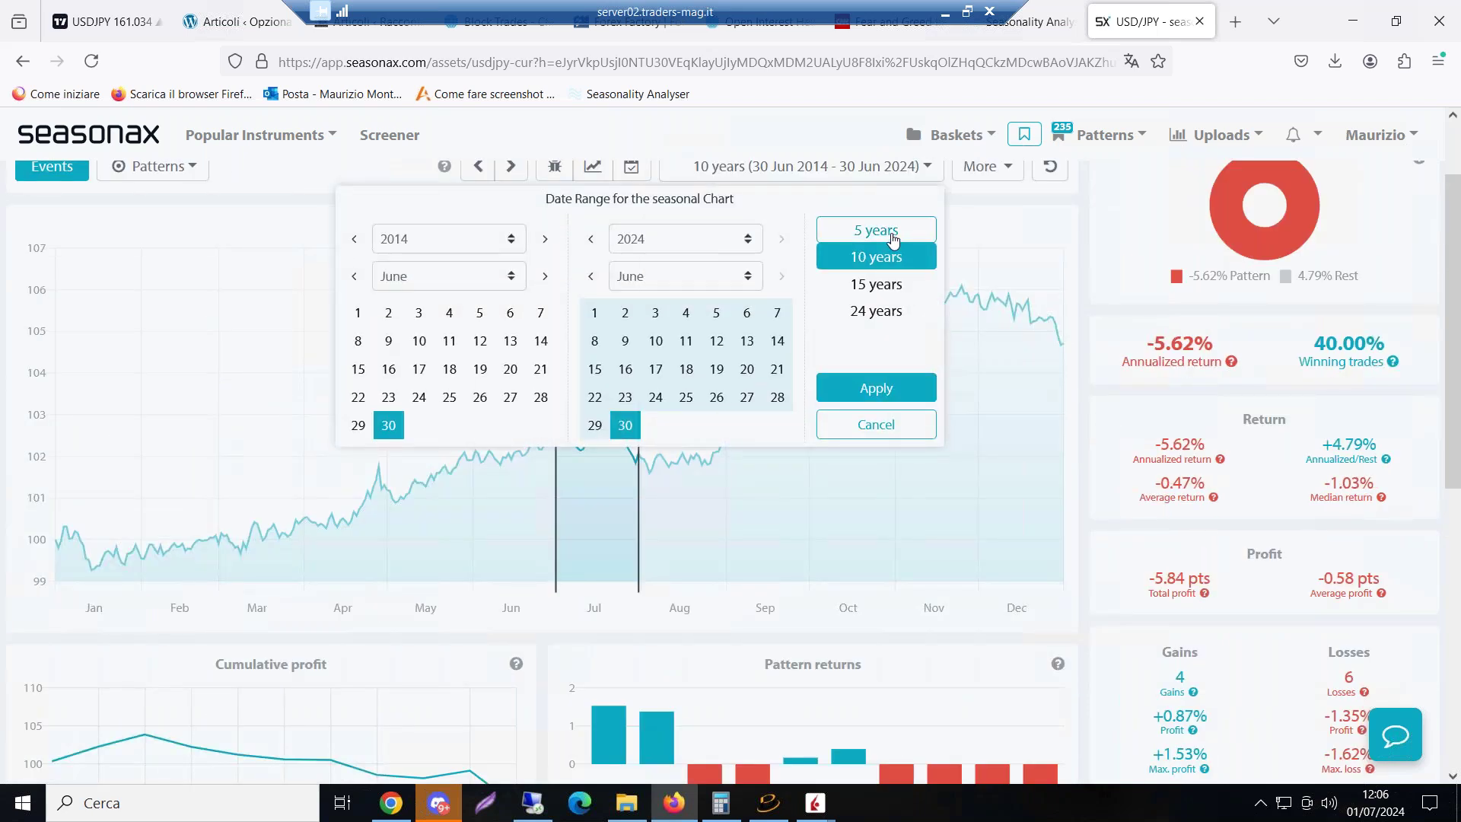
left_click(893, 238)
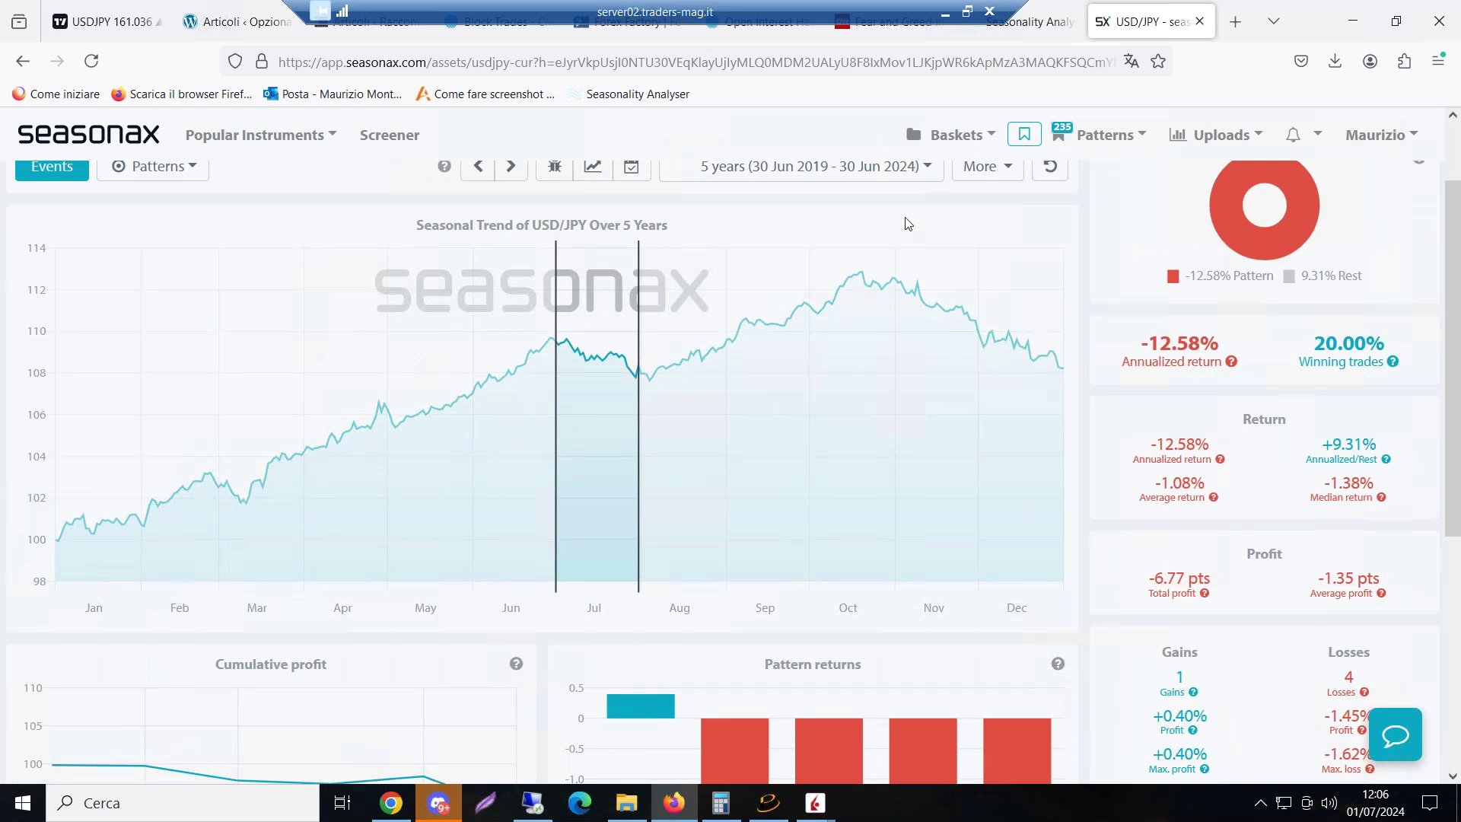
scroll(753, 517, "down", 4)
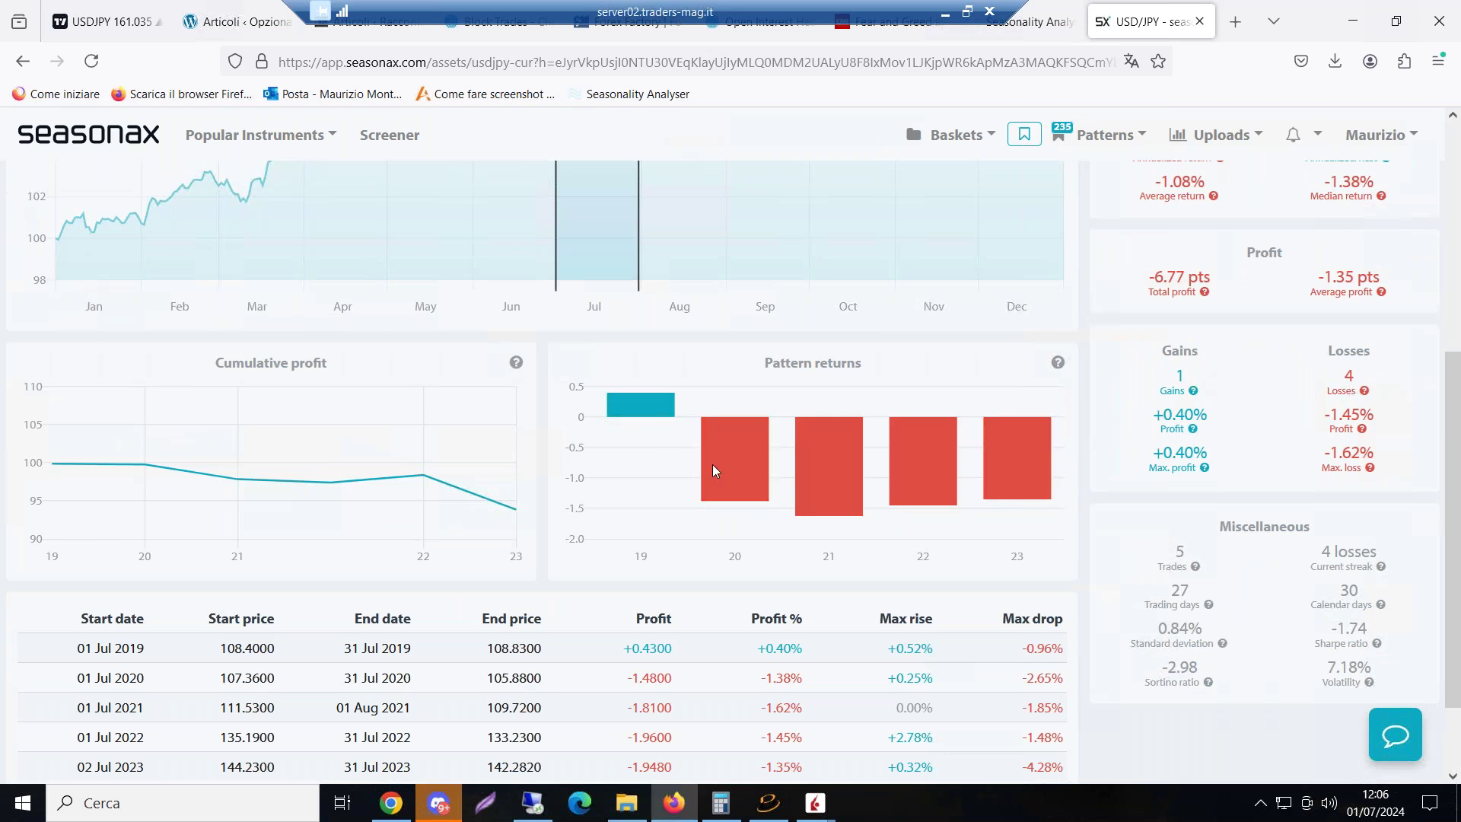
Inspect the recent candles on the TradingView USD/JPY daily chart, then switch to Excel and select the 30/5/24 trade's entry price
left_click(107, 25)
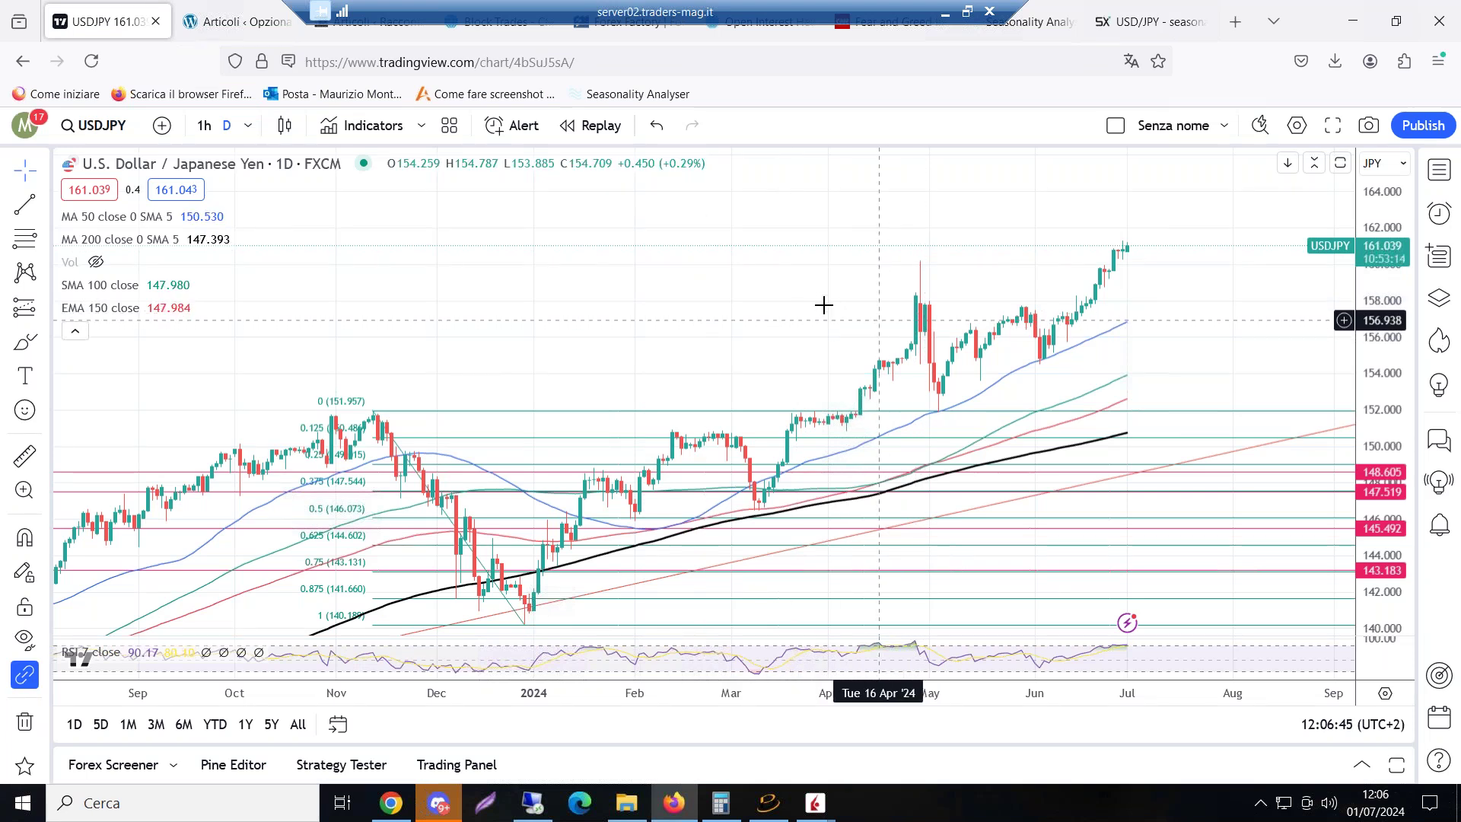
scroll(823, 304, "up", 3)
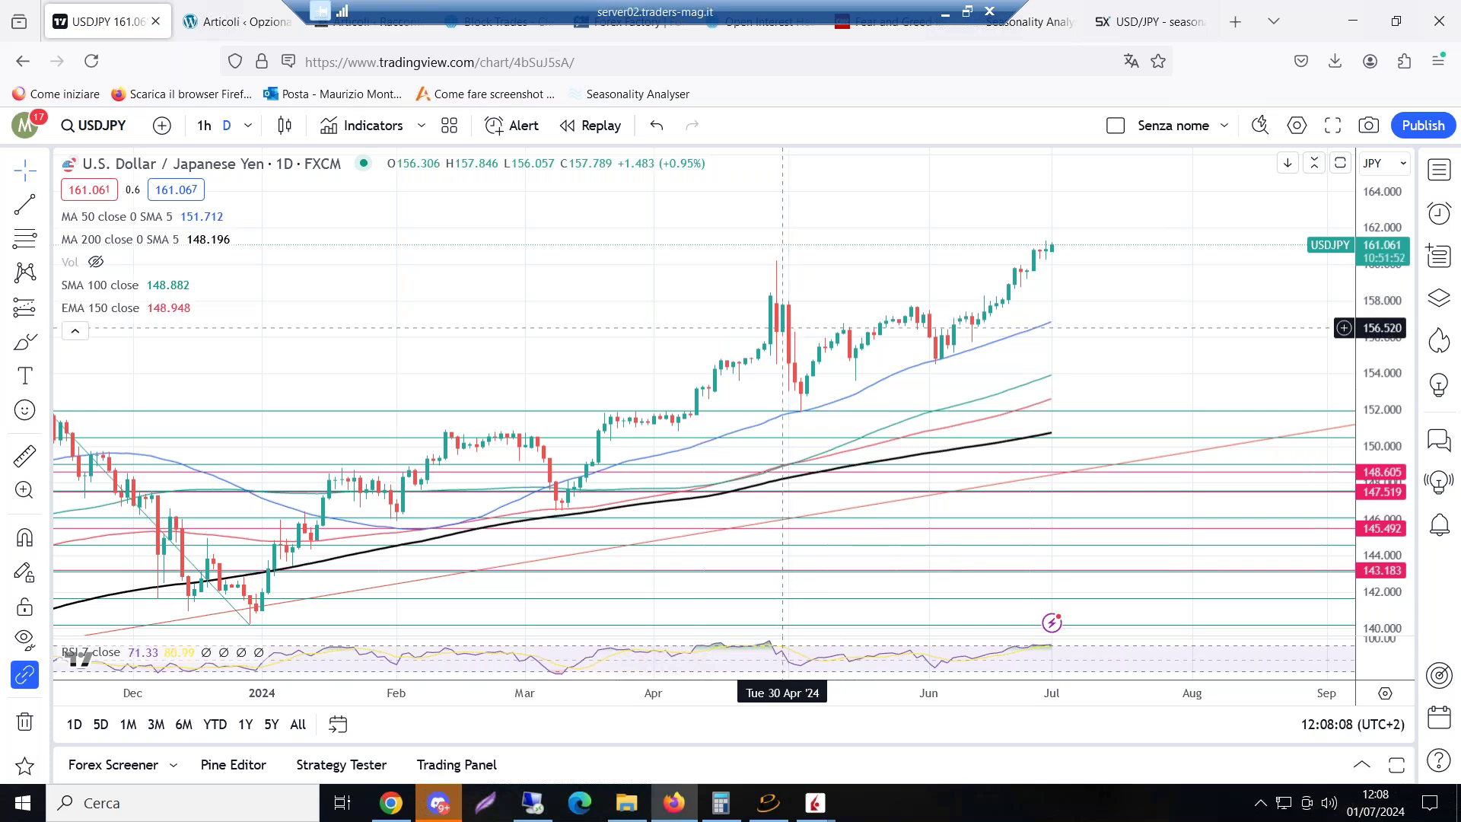
left_click(944, 12)
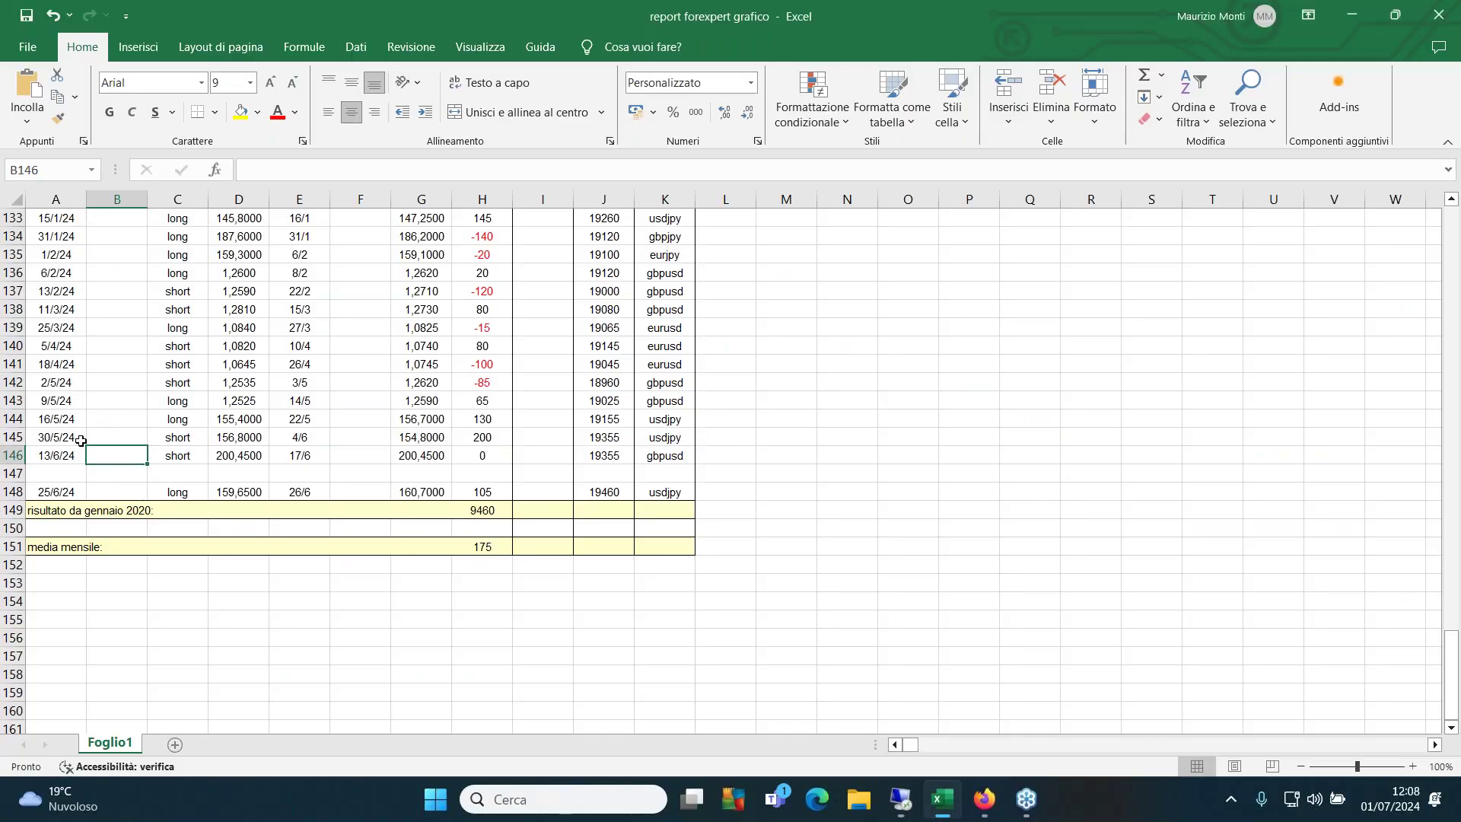
left_click(253, 439)
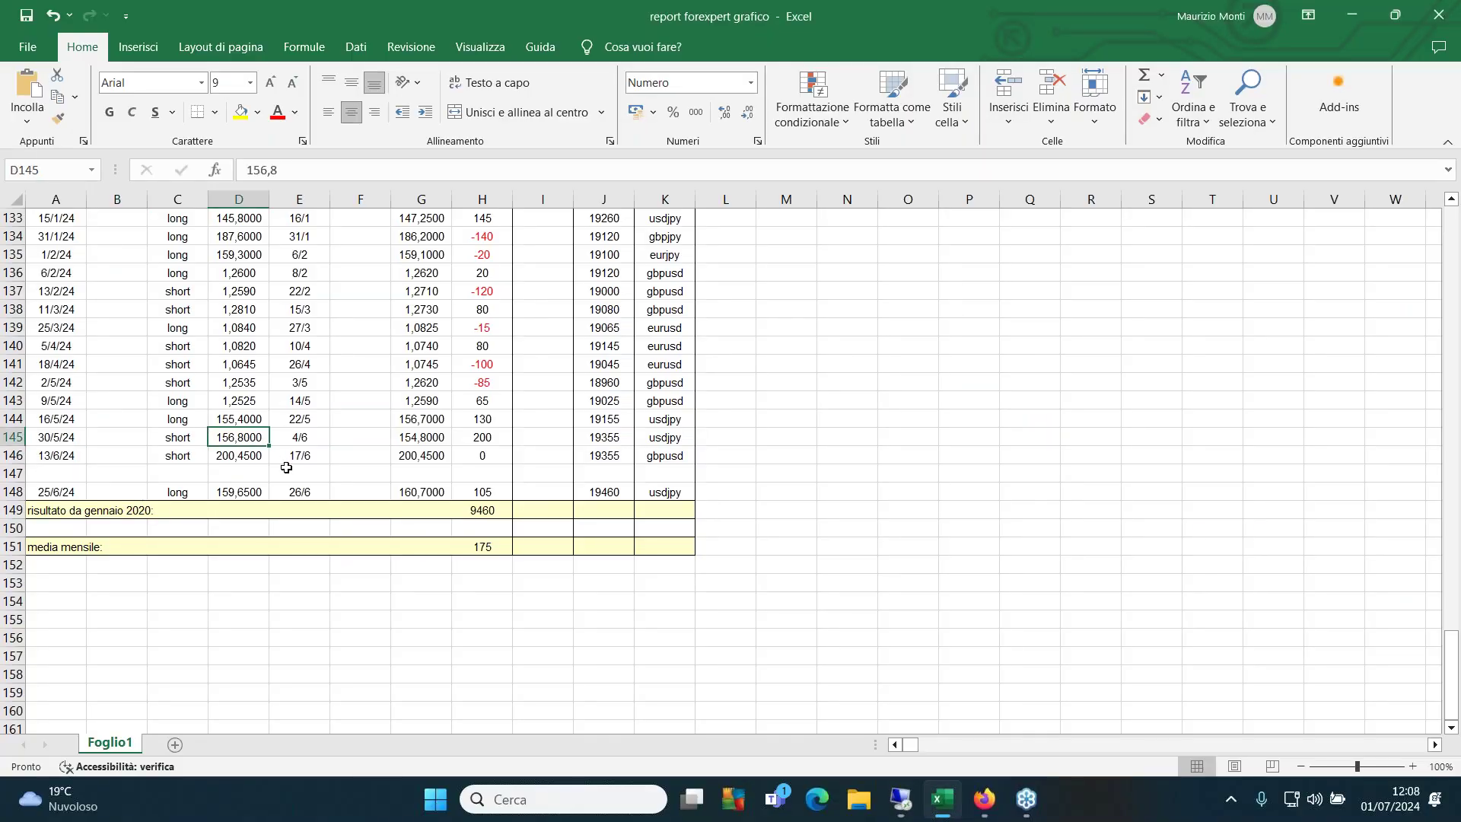
Find the 30 May candle on the TradingView chart, then return to the Excel report to check that trade's entry price and exit date
left_click(901, 799)
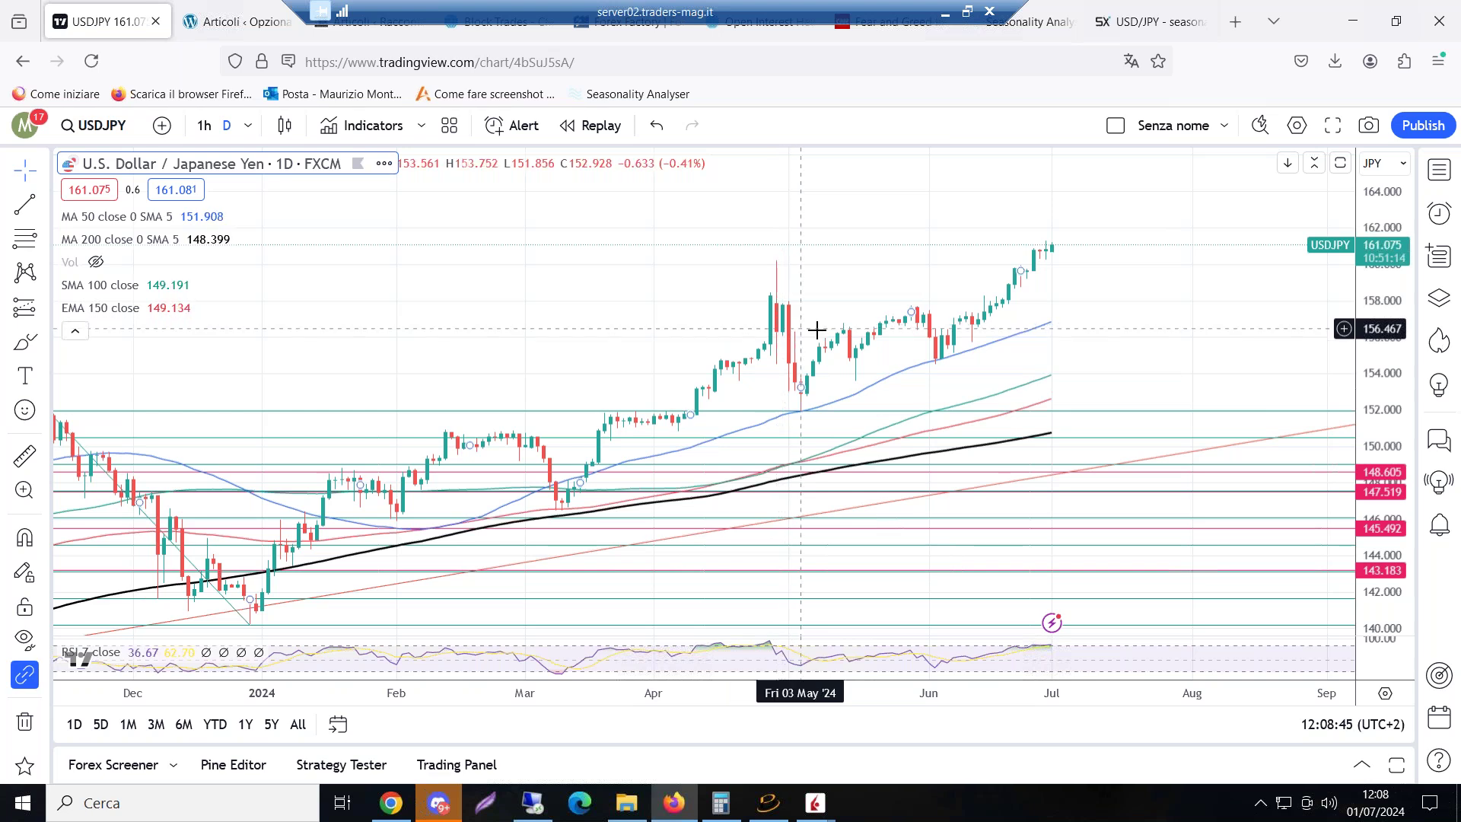
scroll(921, 316, "up", 2)
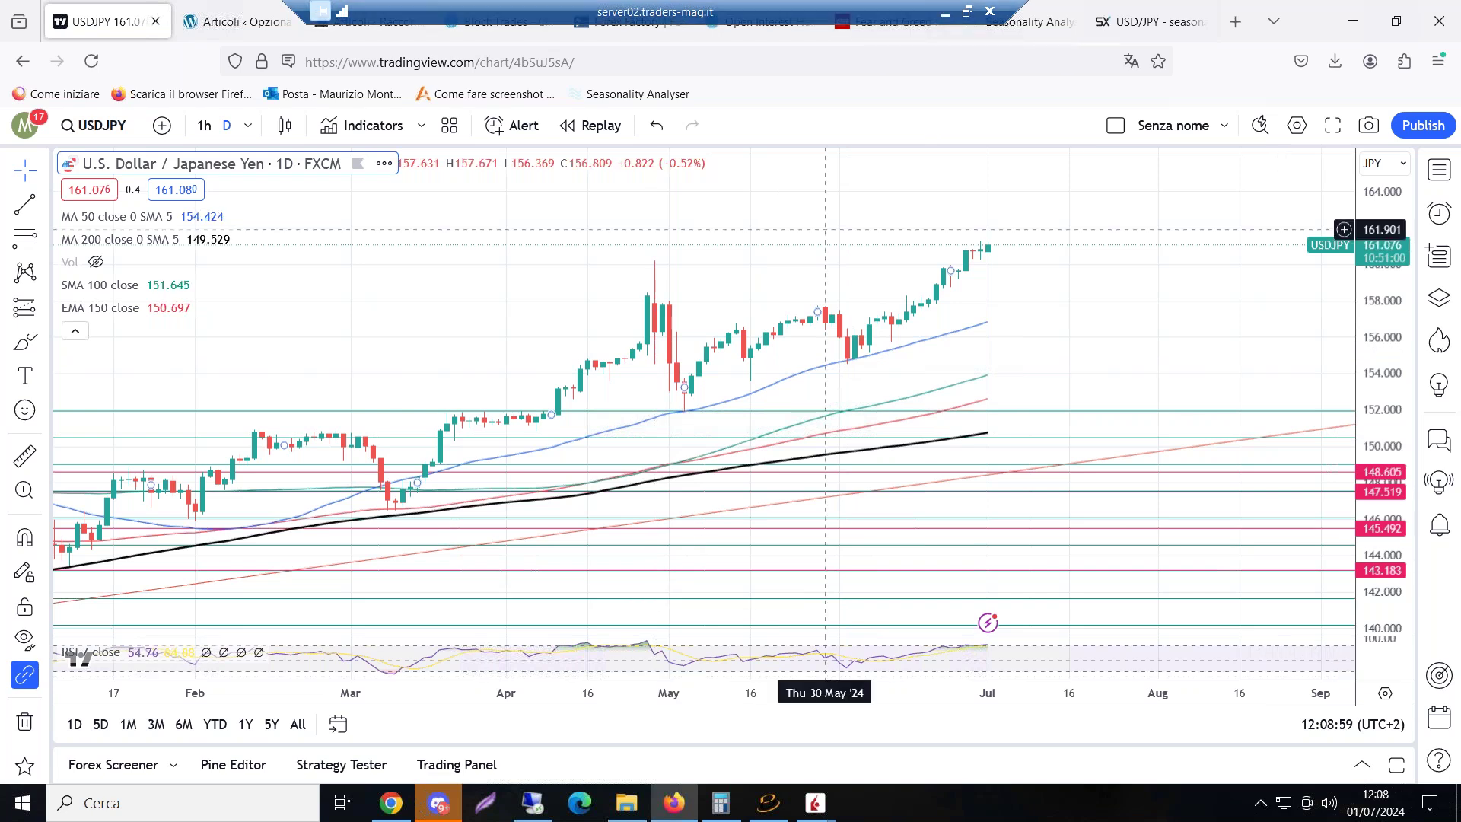
left_click(944, 12)
left_click(251, 439)
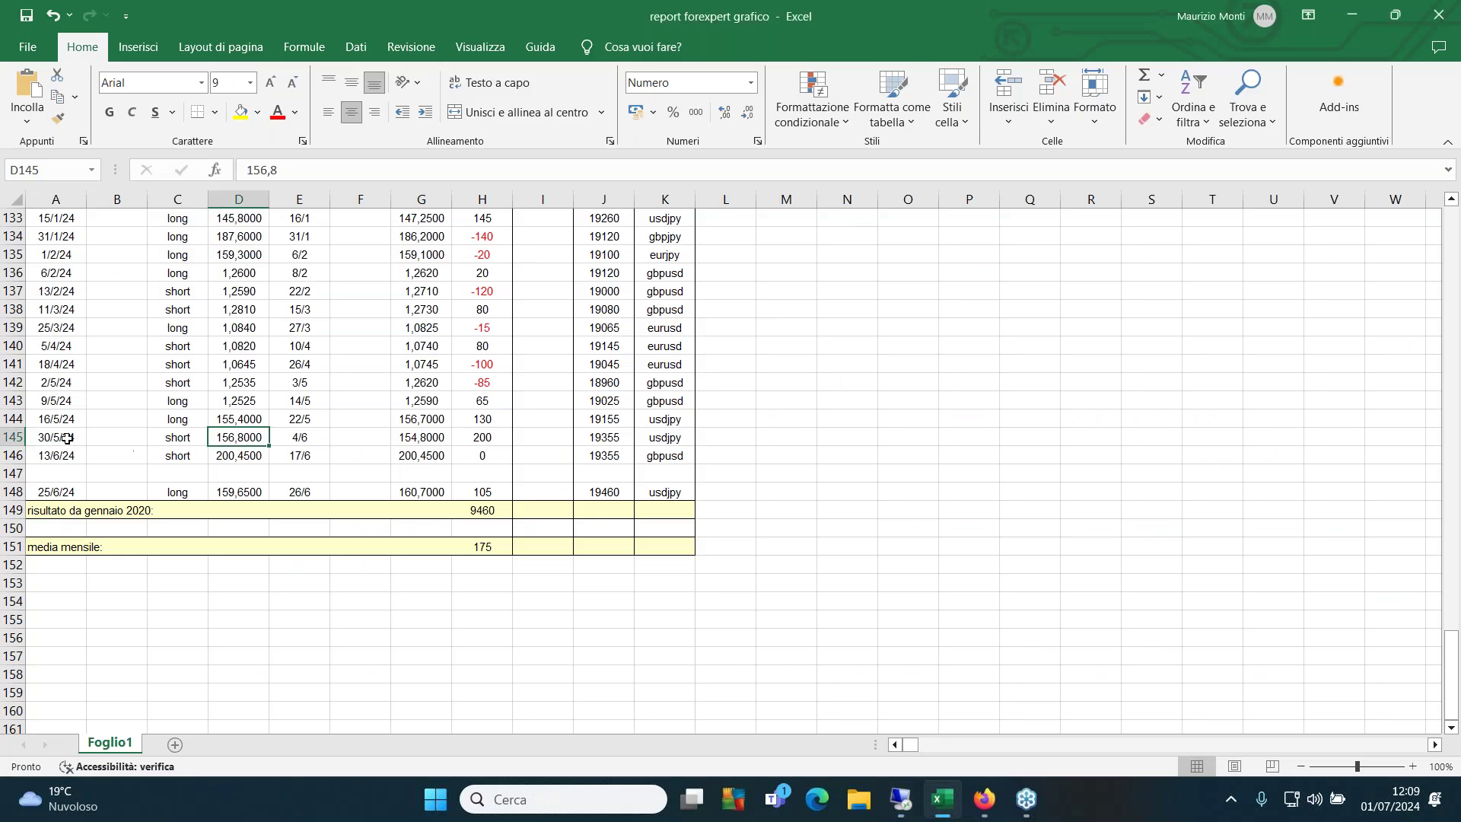
left_click(302, 438)
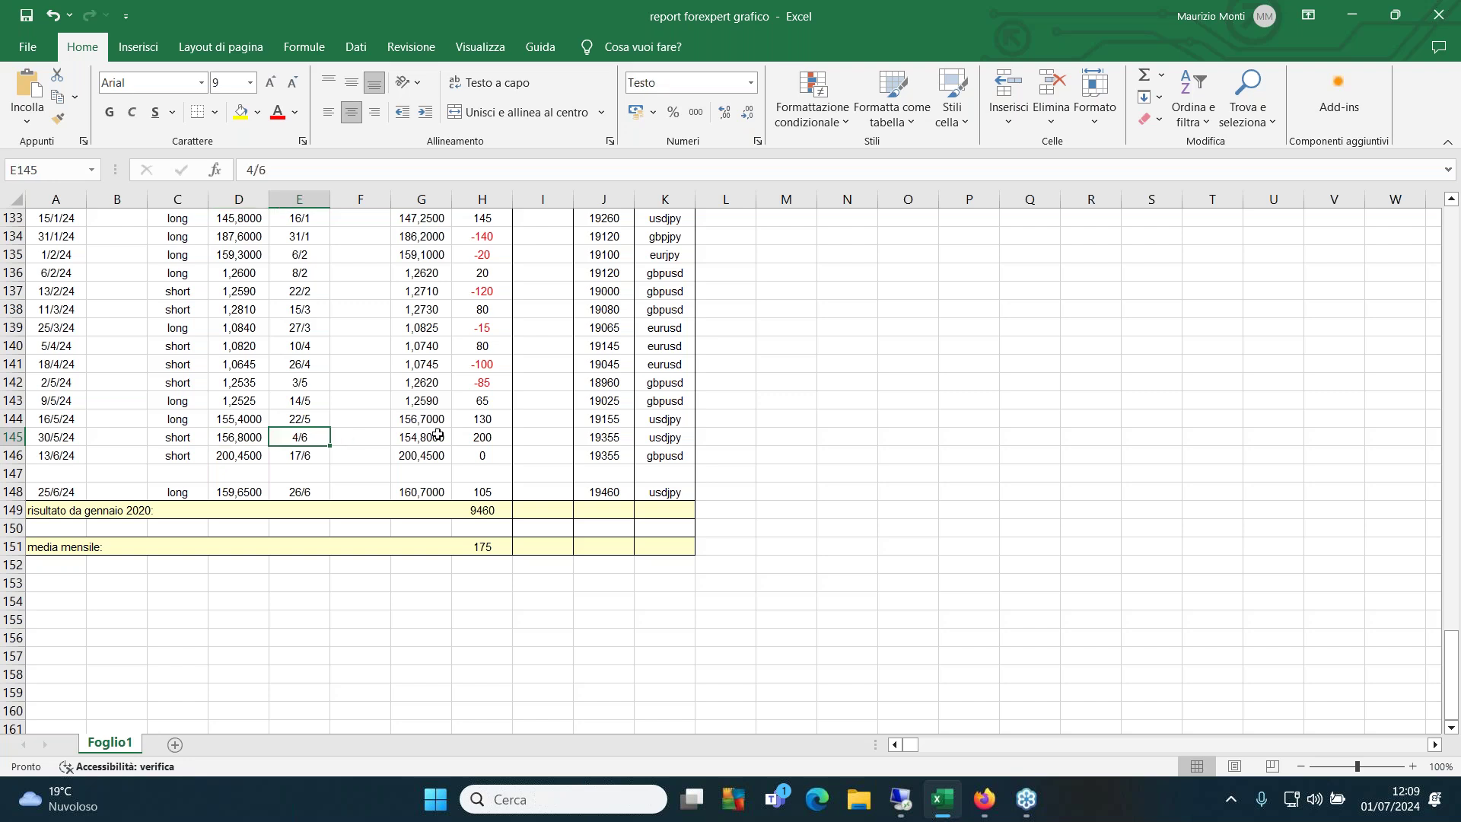
View the latest candles on the TradingView chart, then return to the Excel report and select the 25/6/24 trade's date
left_click(1352, 14)
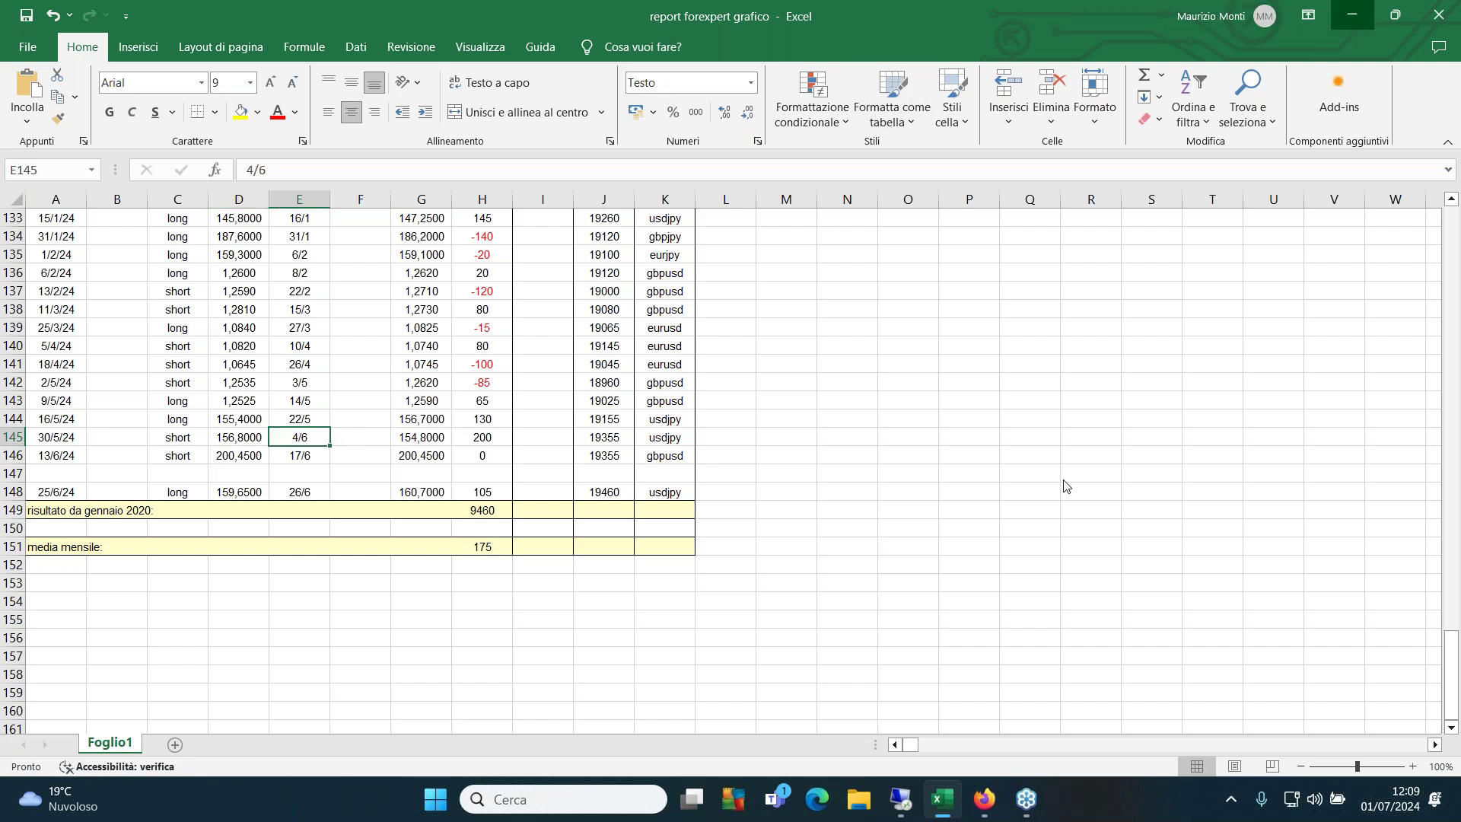
left_click(901, 798)
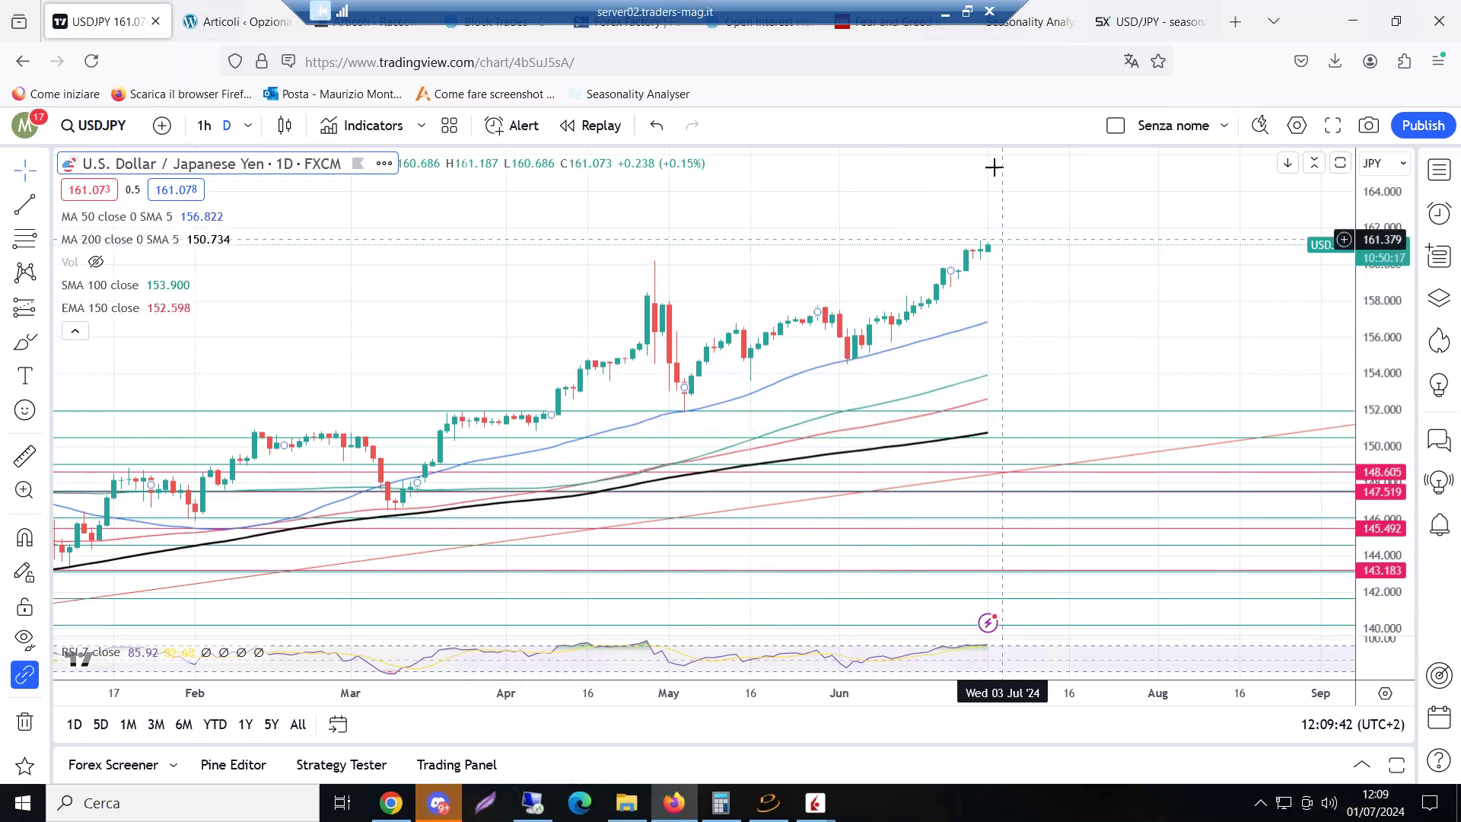
left_click(946, 12)
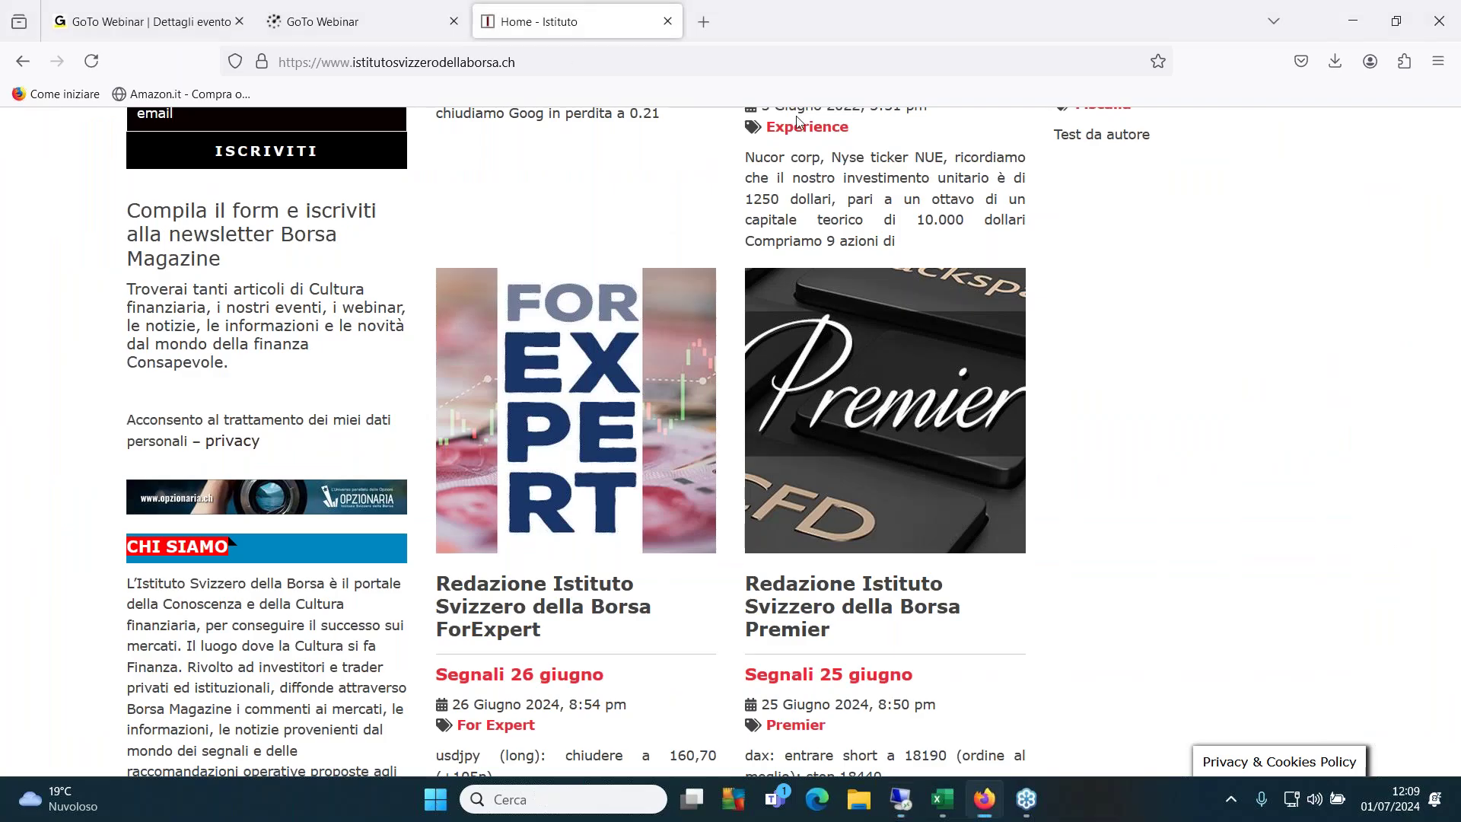
left_click(943, 800)
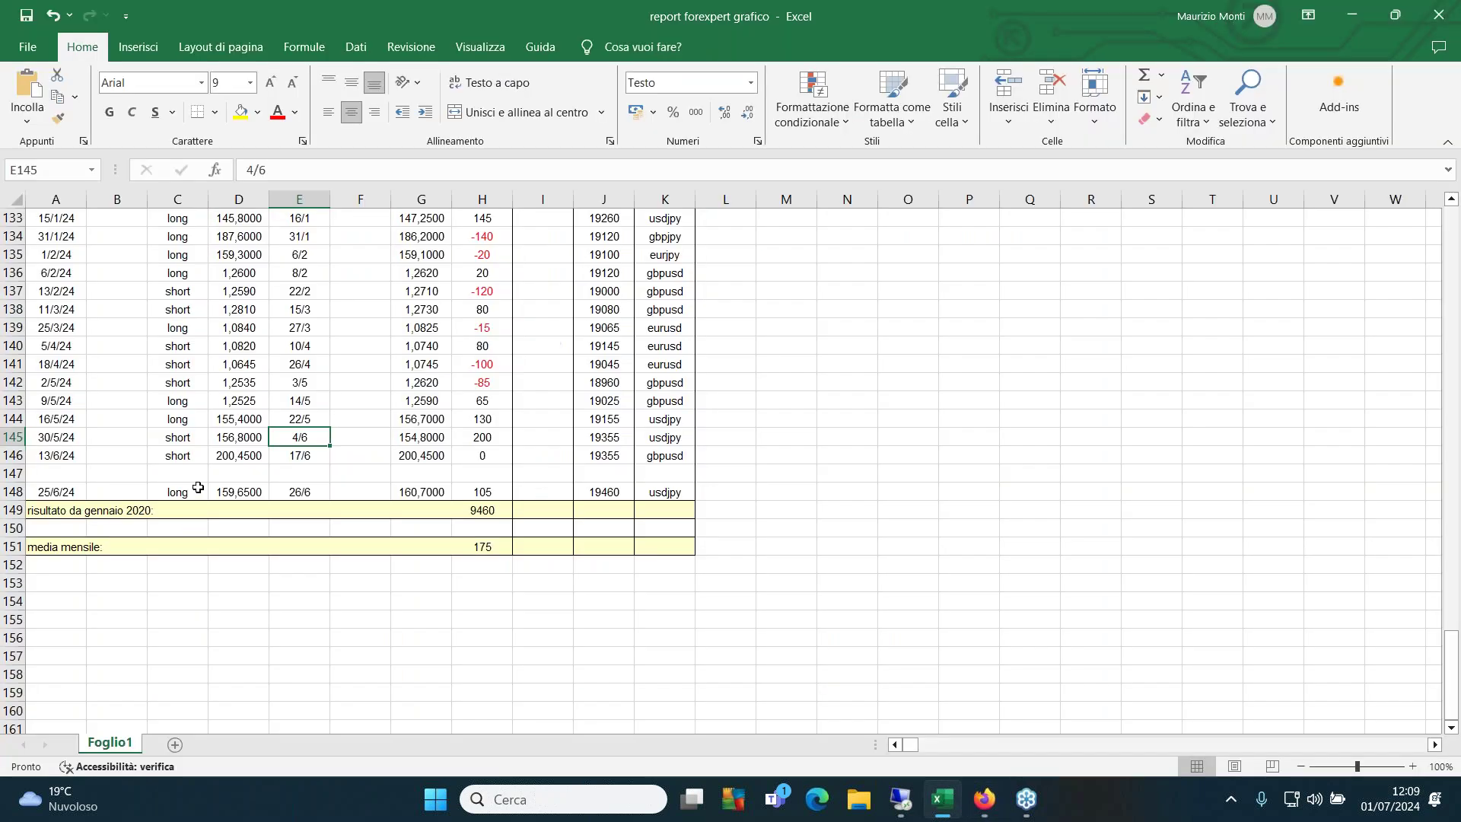
left_click(47, 495)
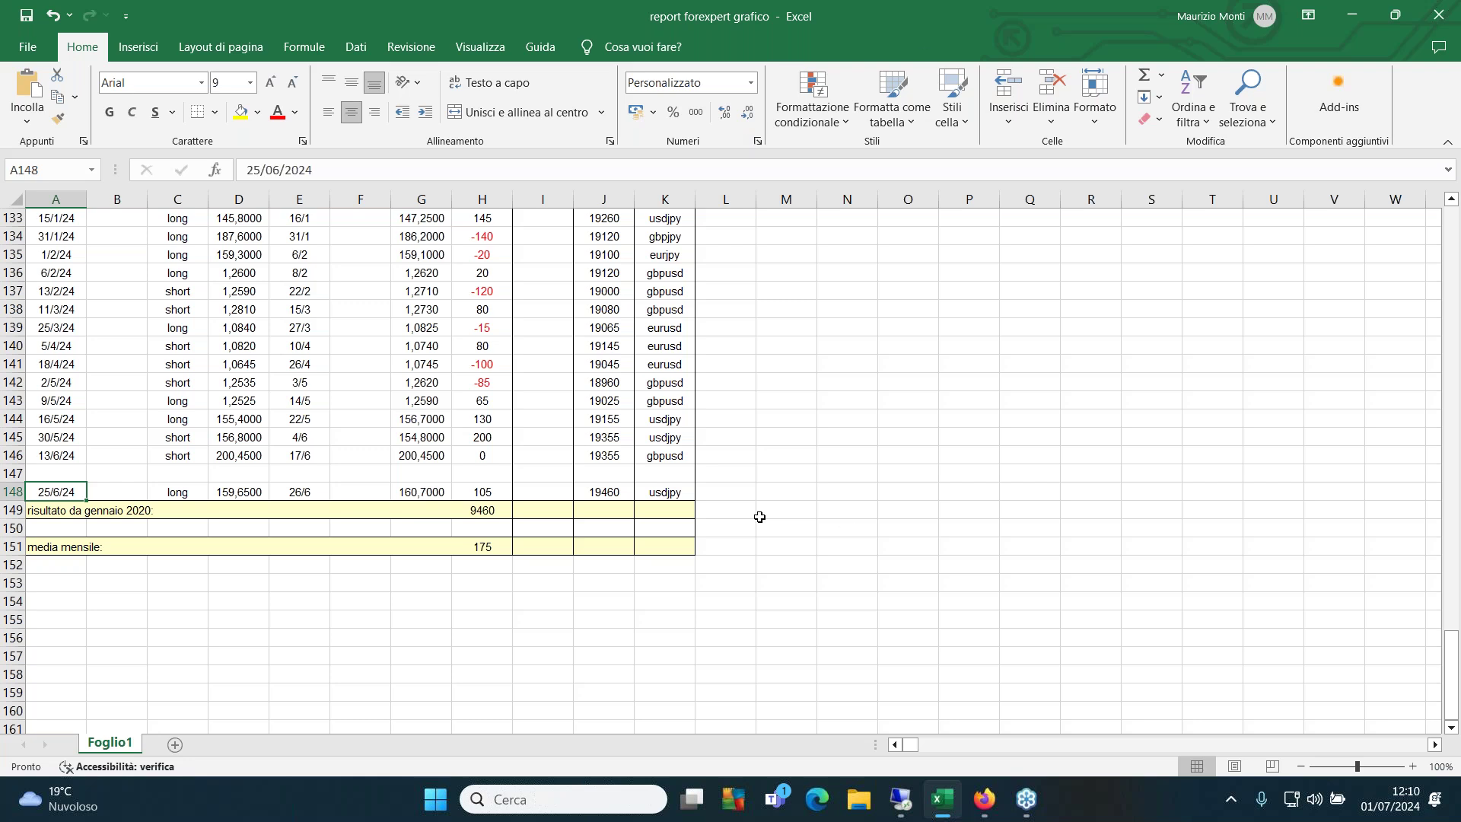
Compare the 25/6/24 USD/JPY long trade in the Excel report with the late-June candles on the TradingView chart
left_click(900, 799)
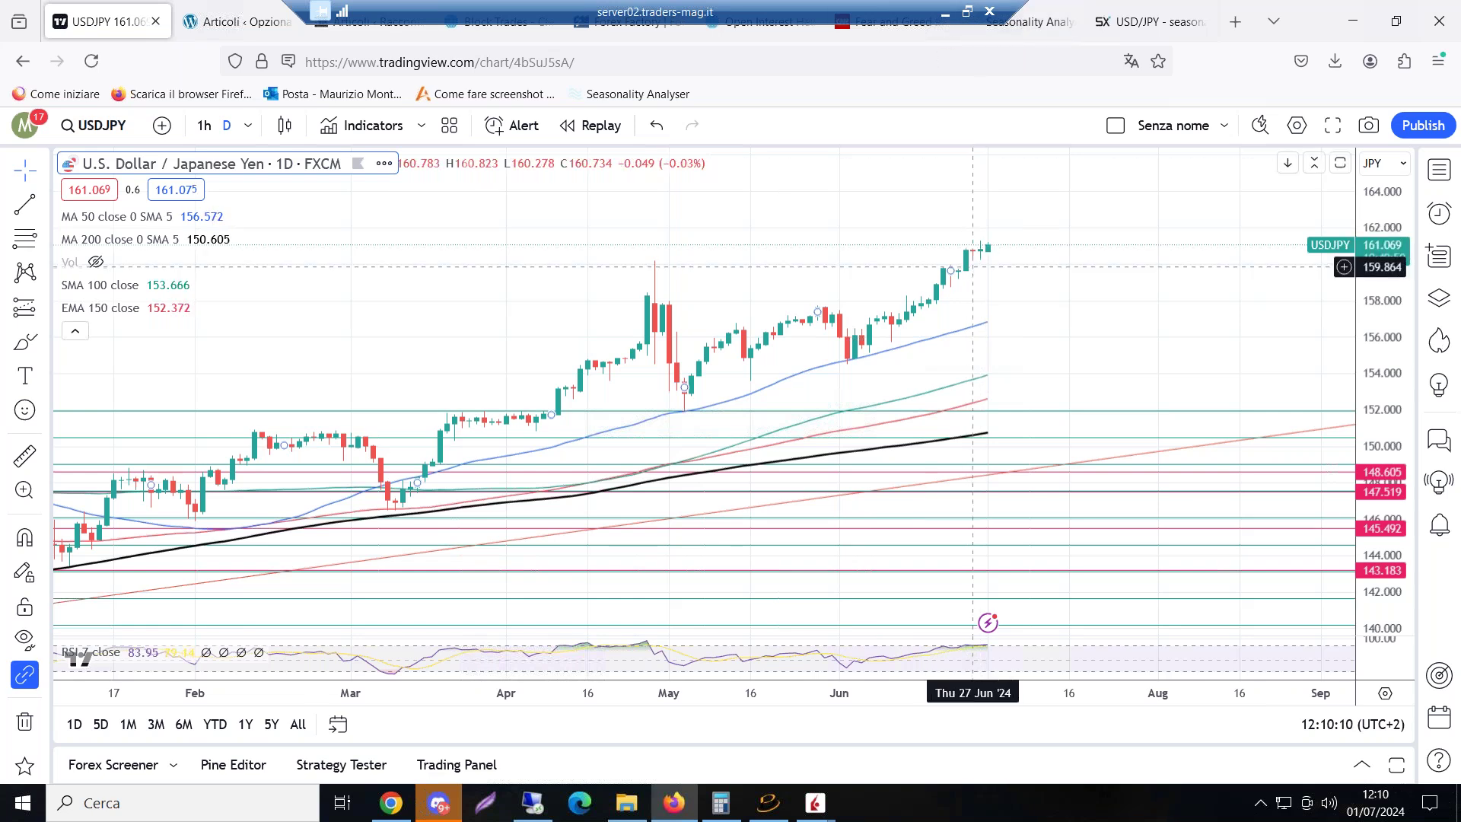
left_click(944, 13)
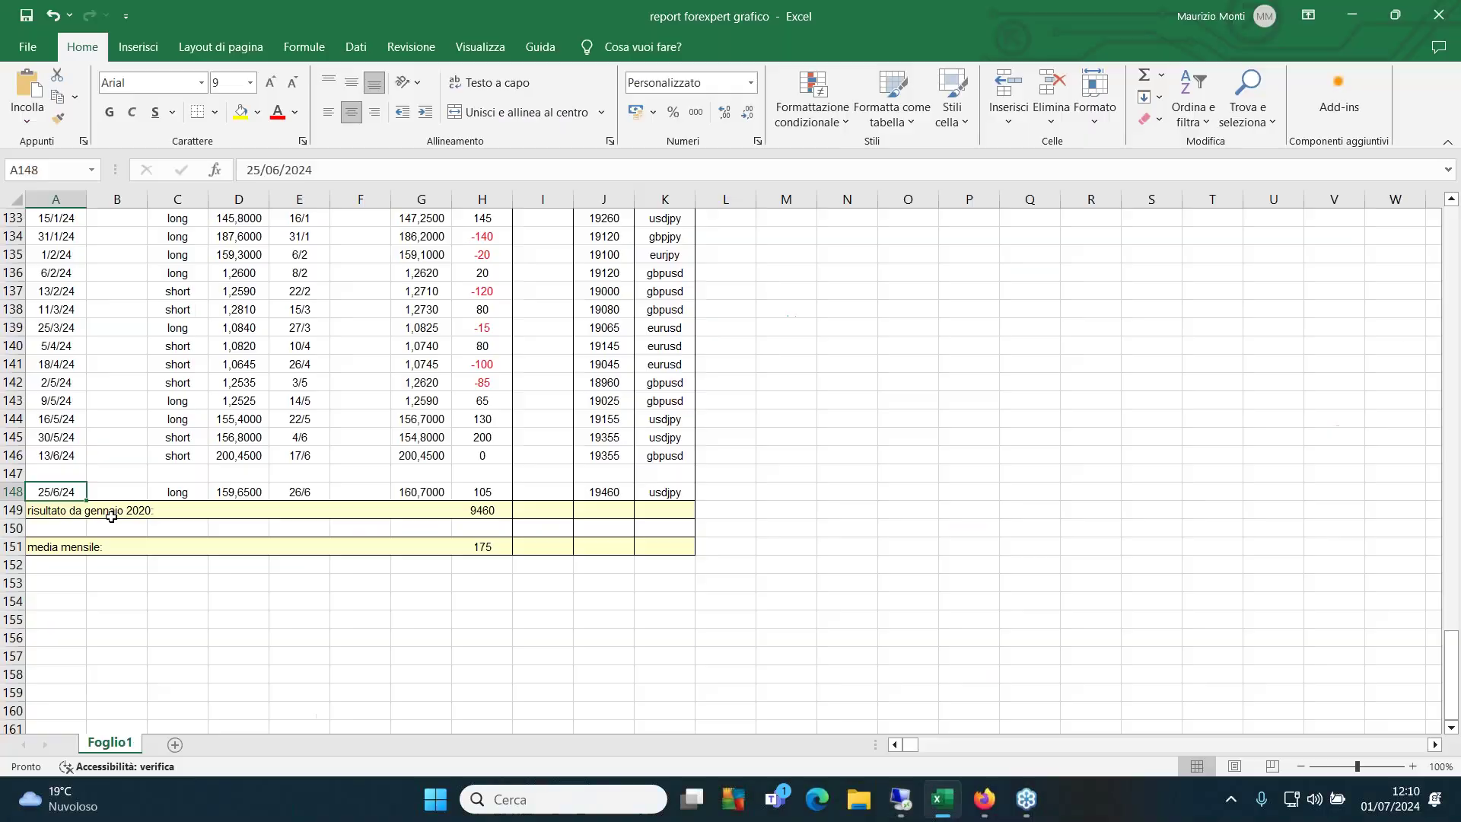
left_click(901, 799)
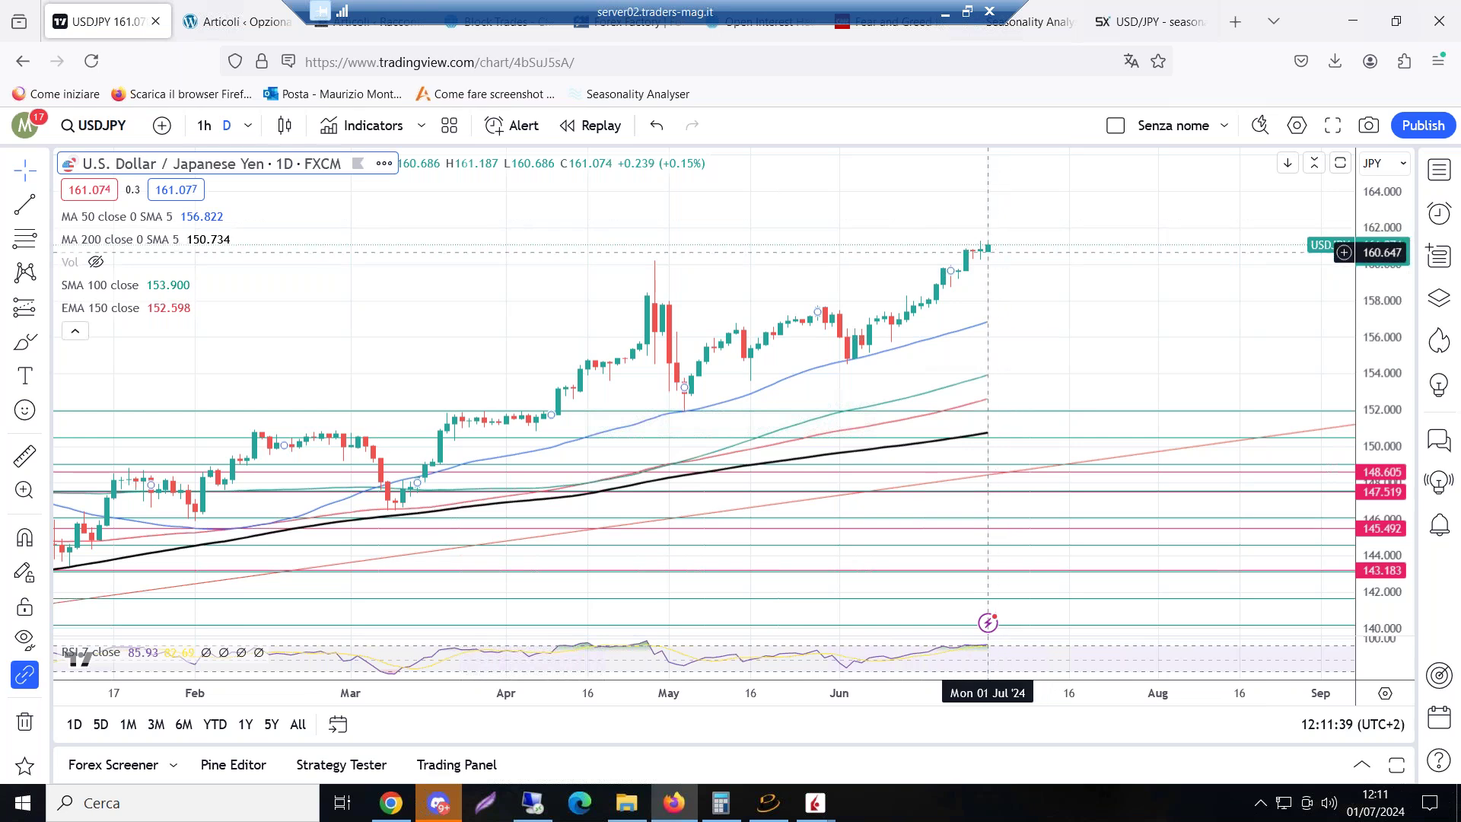
Switch to Seasonax and review the July pattern's returns and the 5-year seasonal trend of USD/JPY
left_click(1157, 20)
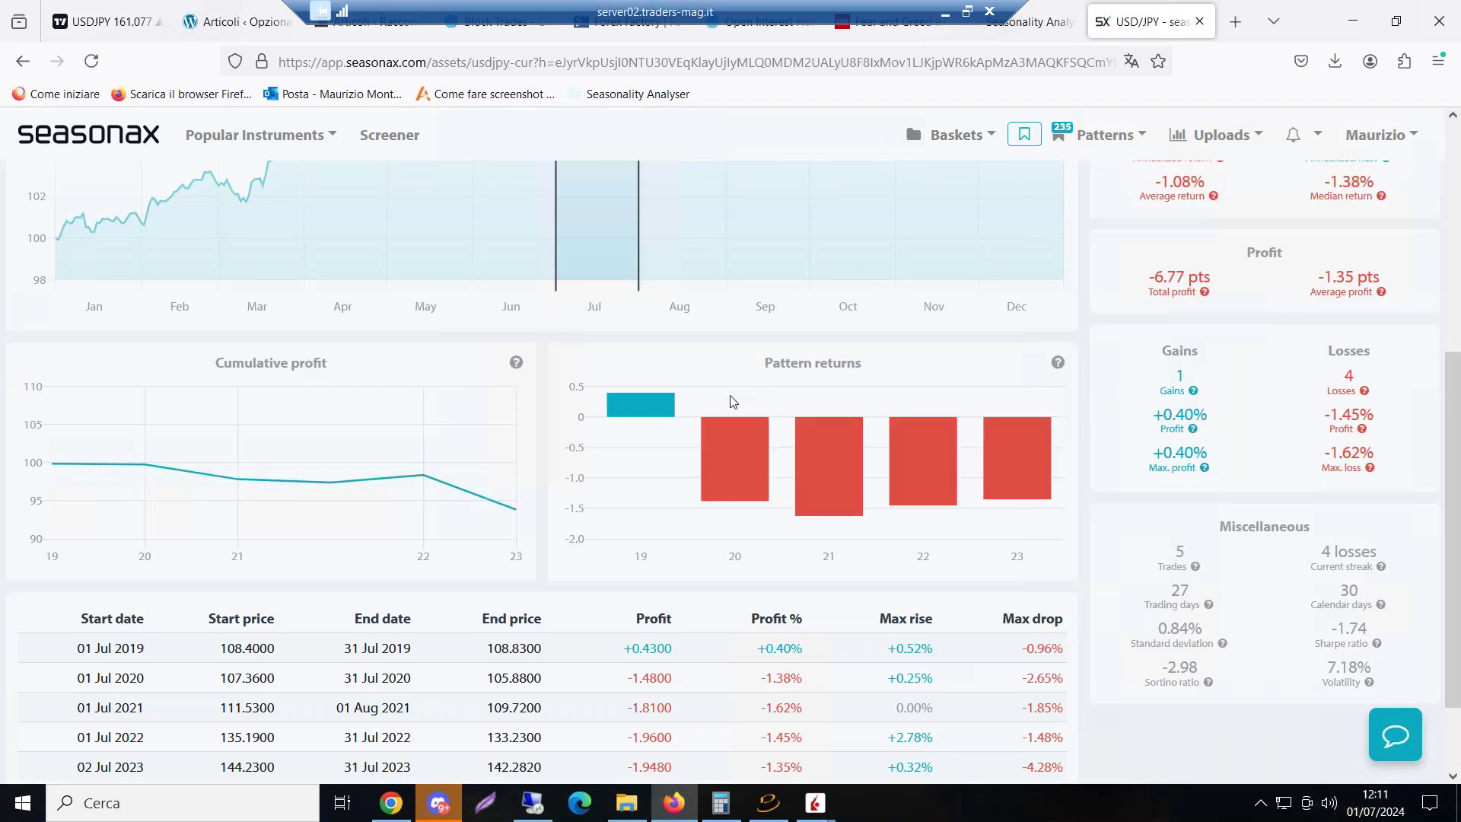
scroll(733, 401, "up", 4)
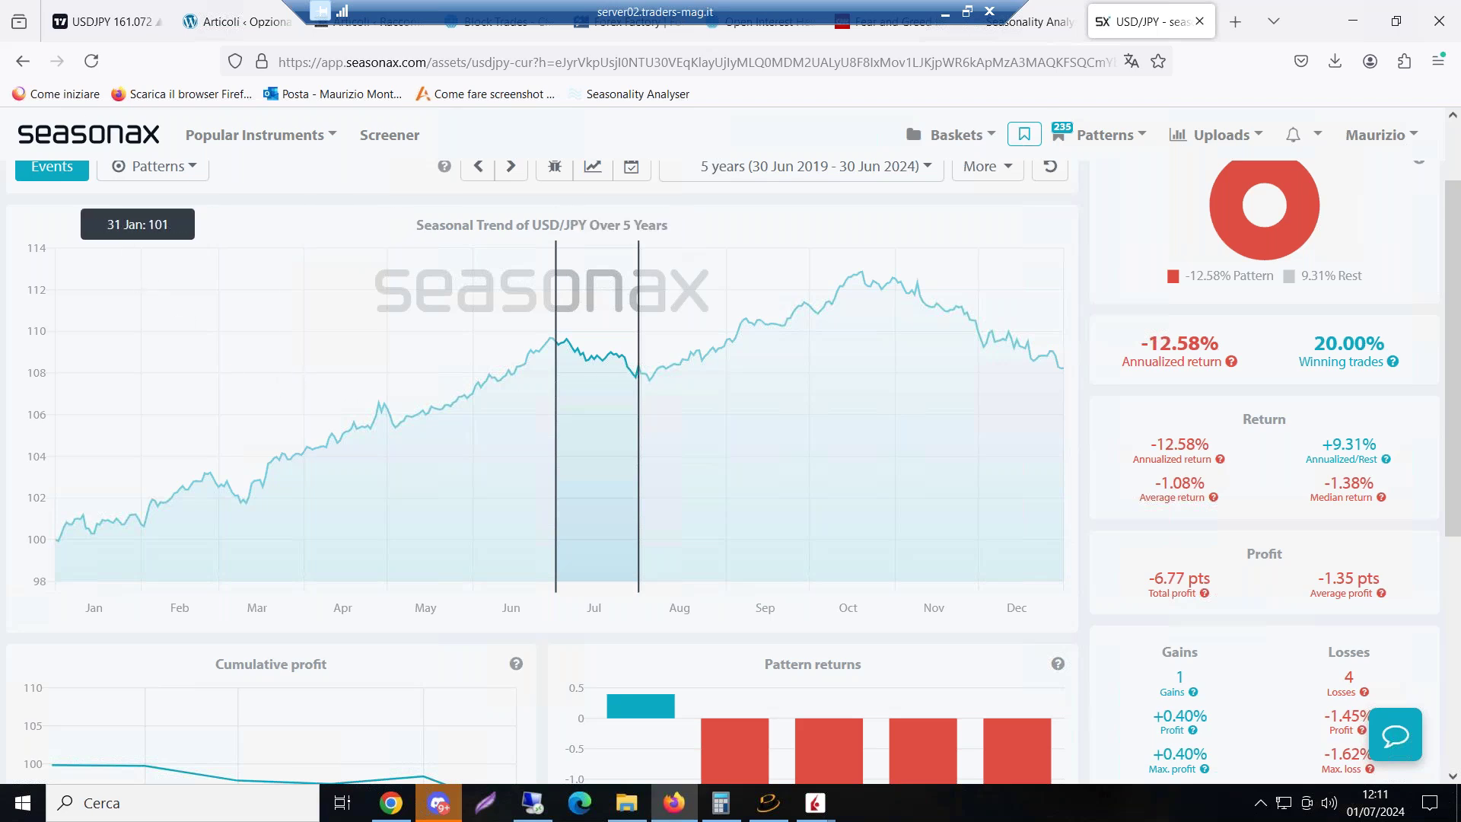
Return to the TradingView USD/JPY chart to examine the price history back to November, then switch to the Excel trade report
left_click(93, 24)
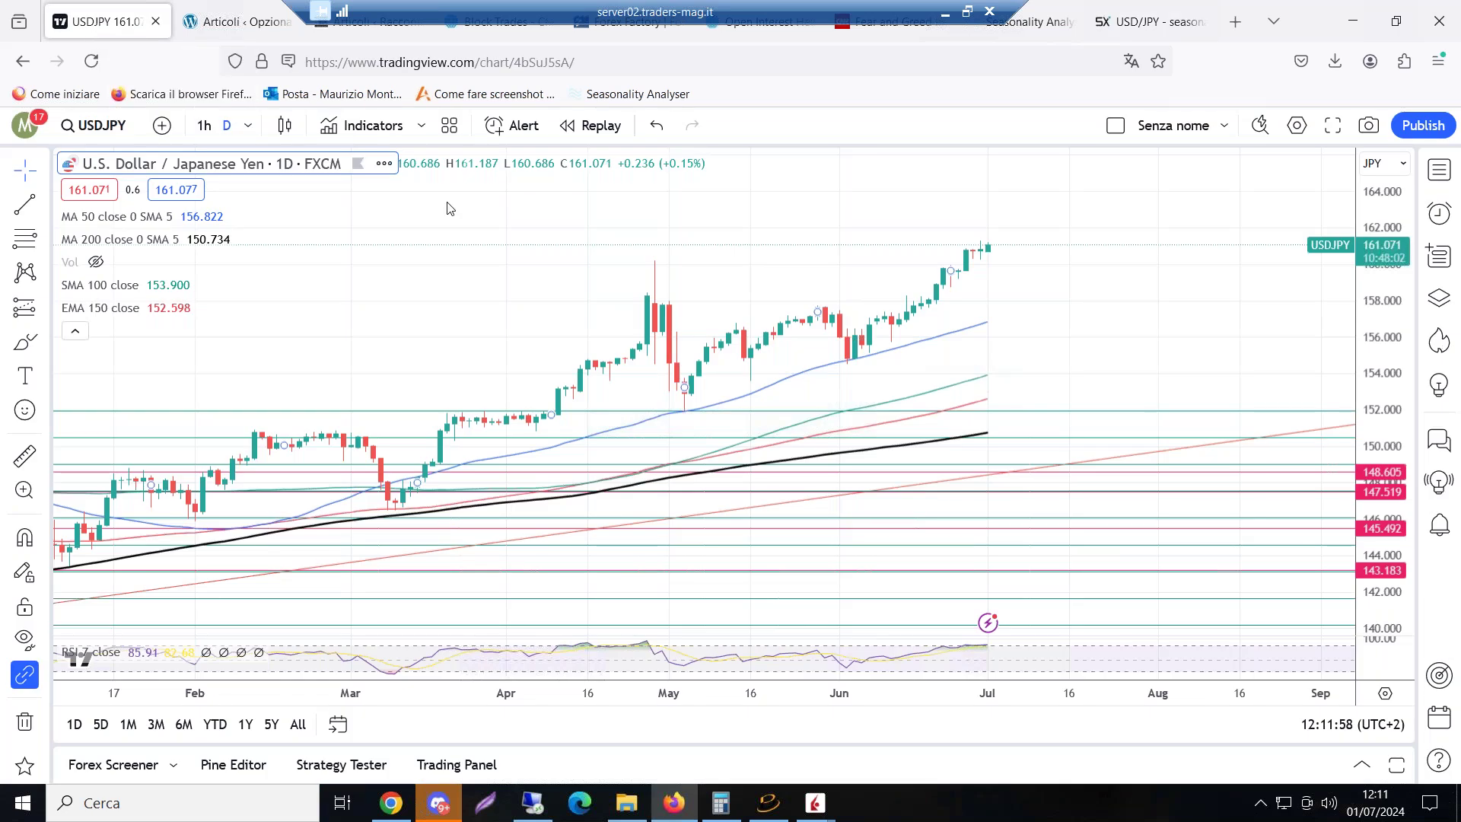
scroll(390, 328, "down", 1)
scroll(390, 327, "down", 2)
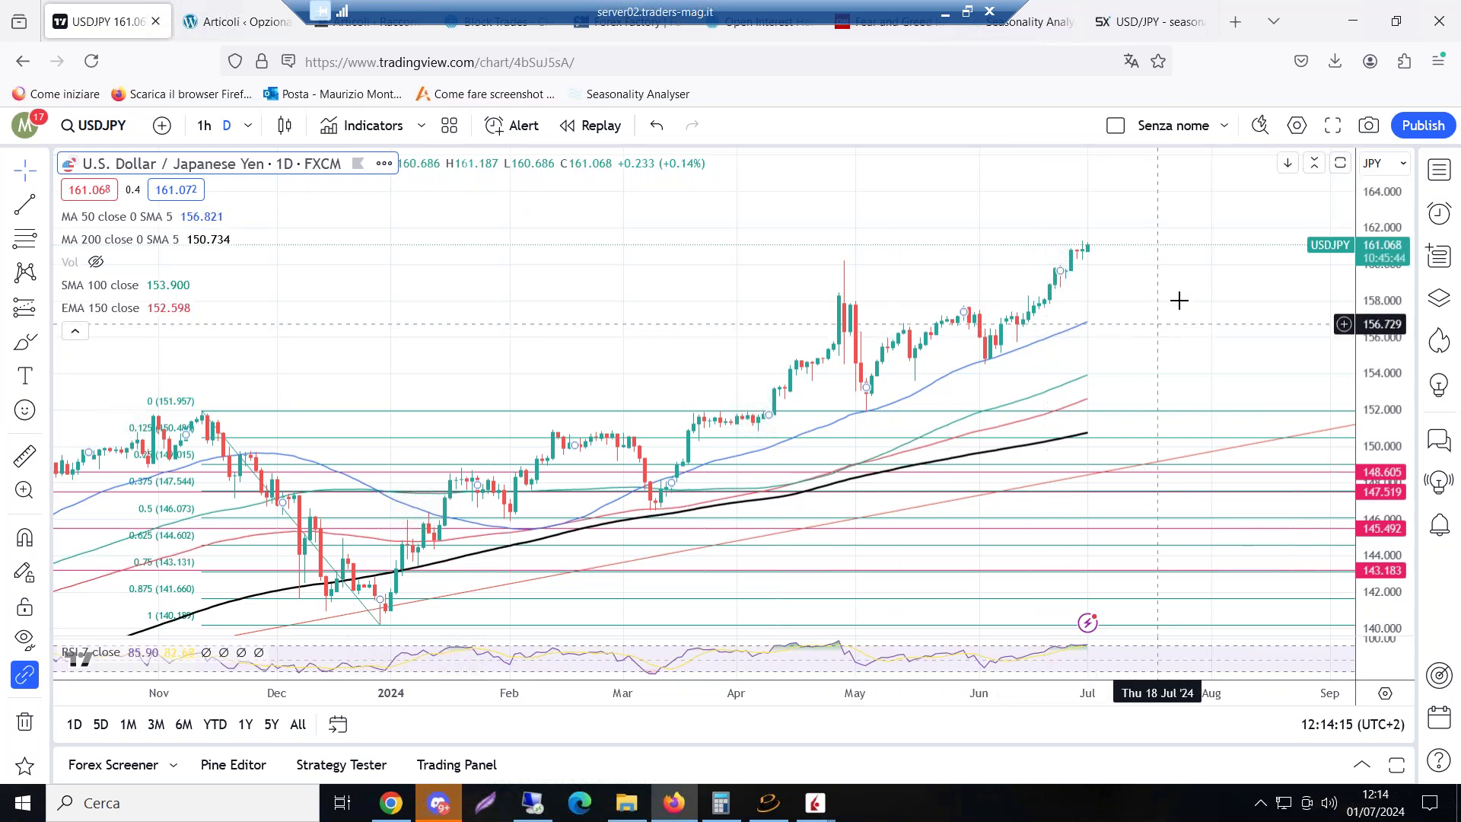
left_click(941, 16)
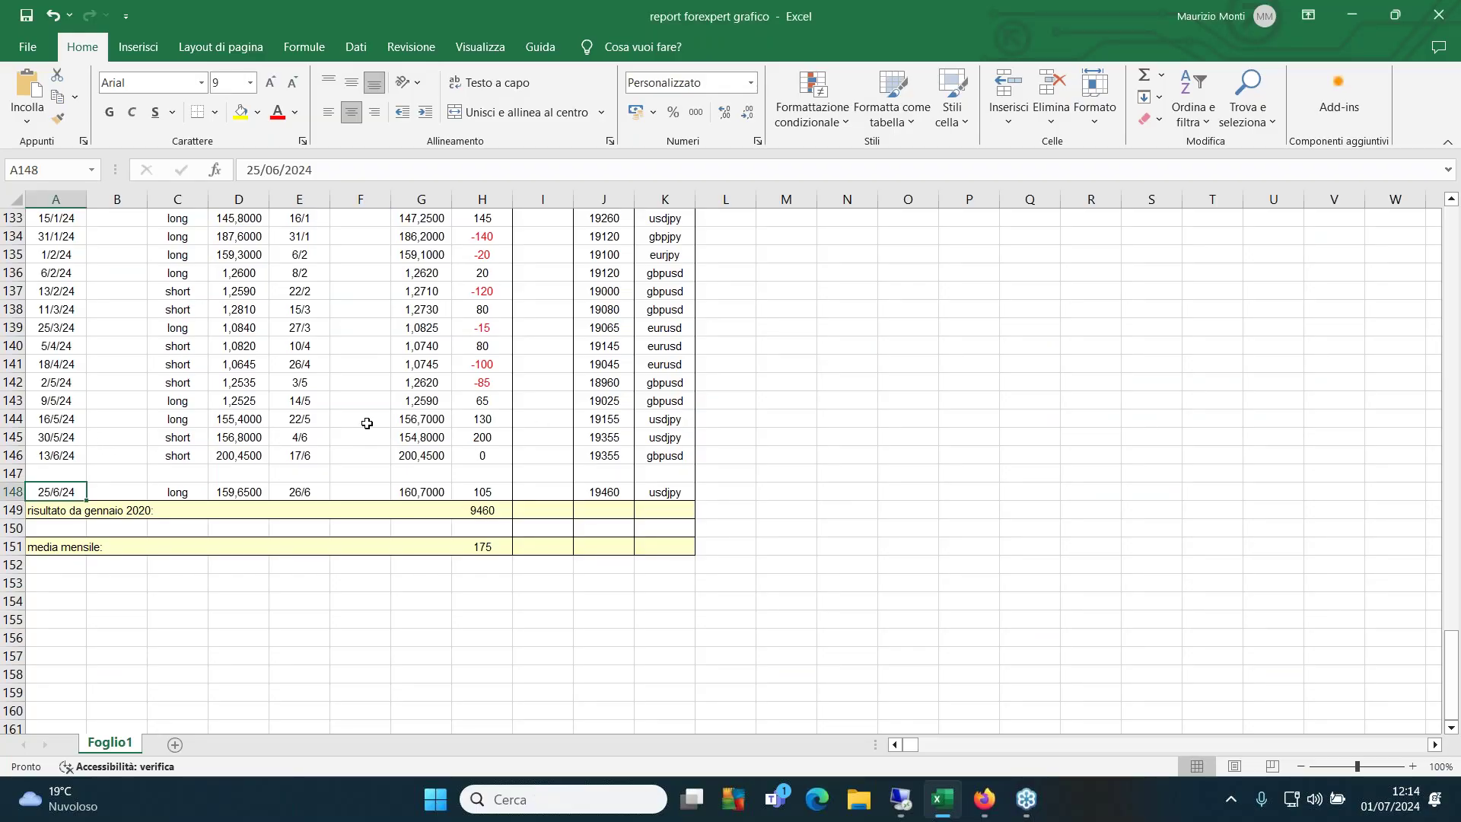
Select the 16/5/24 USD/JPY long trade in the Excel report and compare it with the May candles on the TradingView chart
left_click(67, 419)
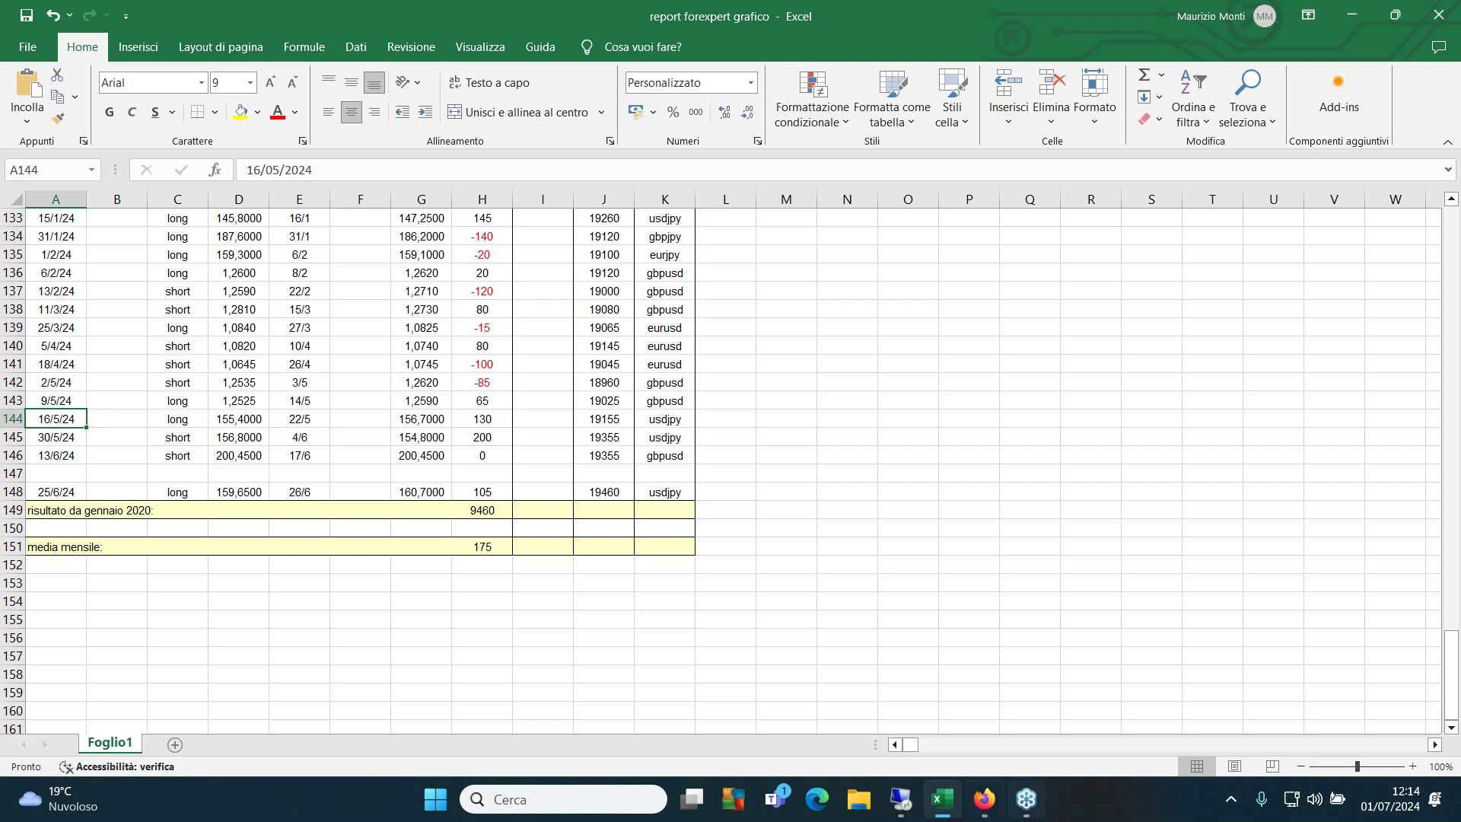
left_click(901, 803)
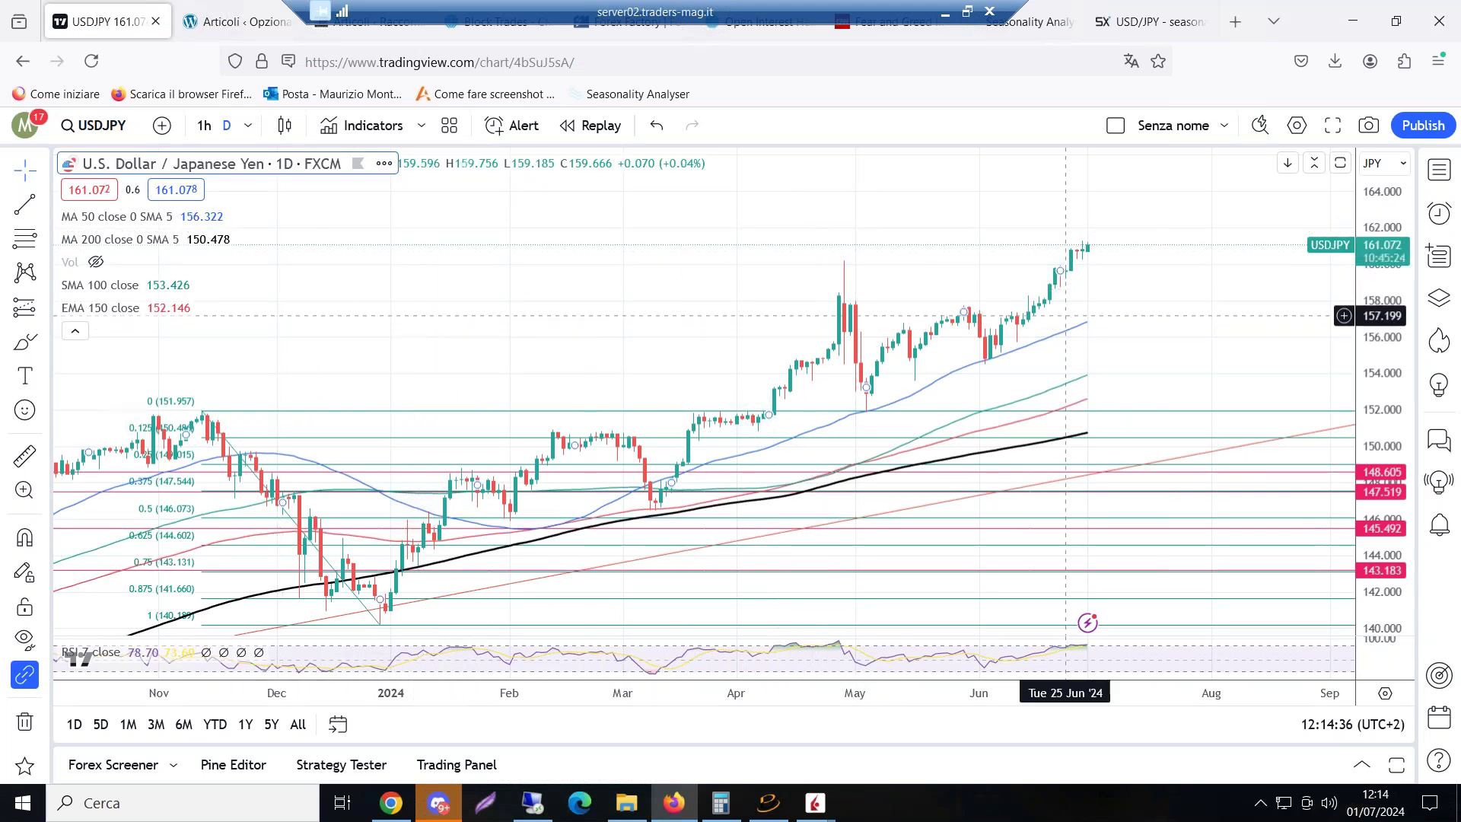
left_click(945, 13)
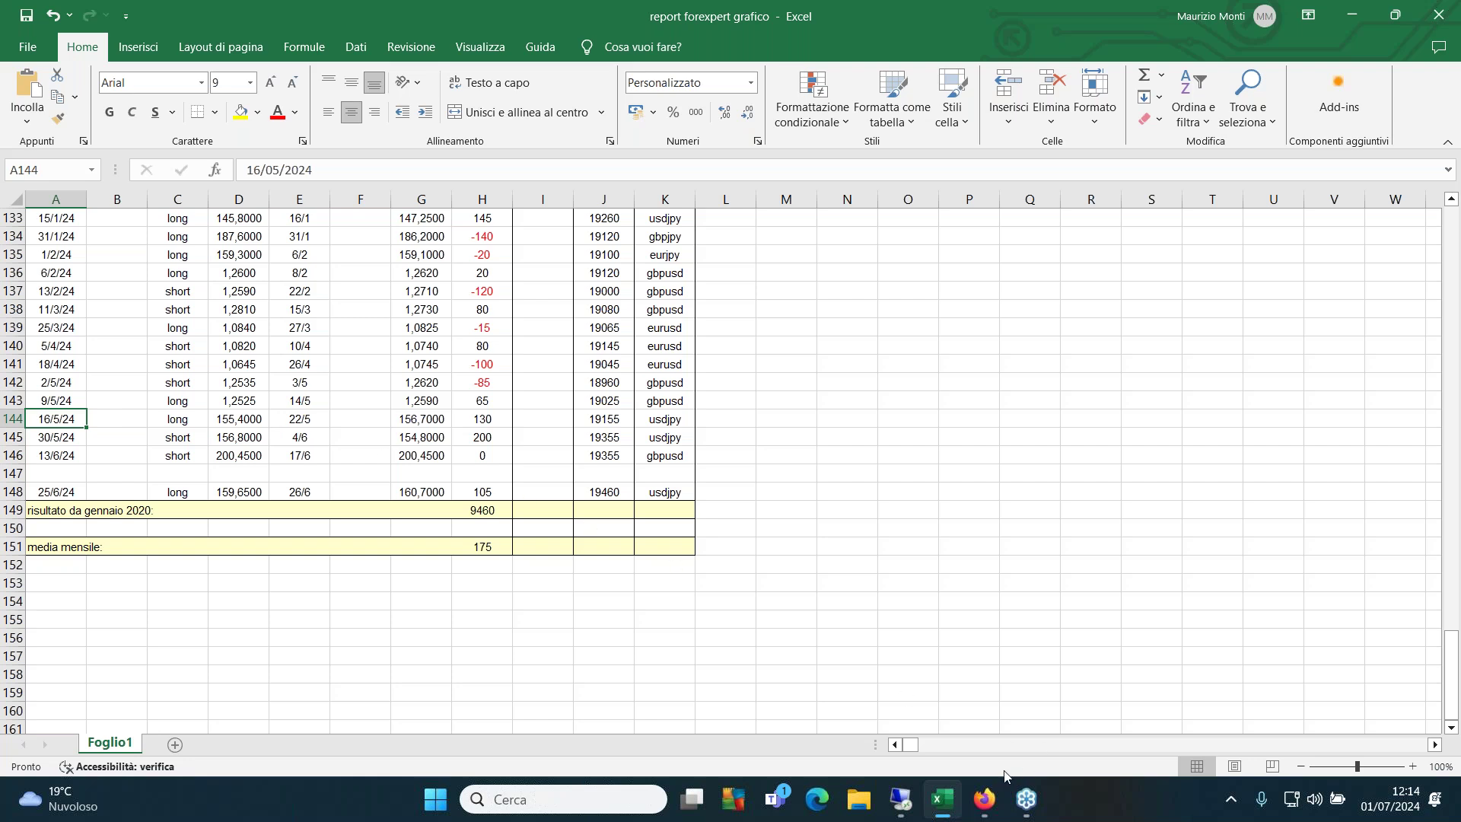
left_click(902, 799)
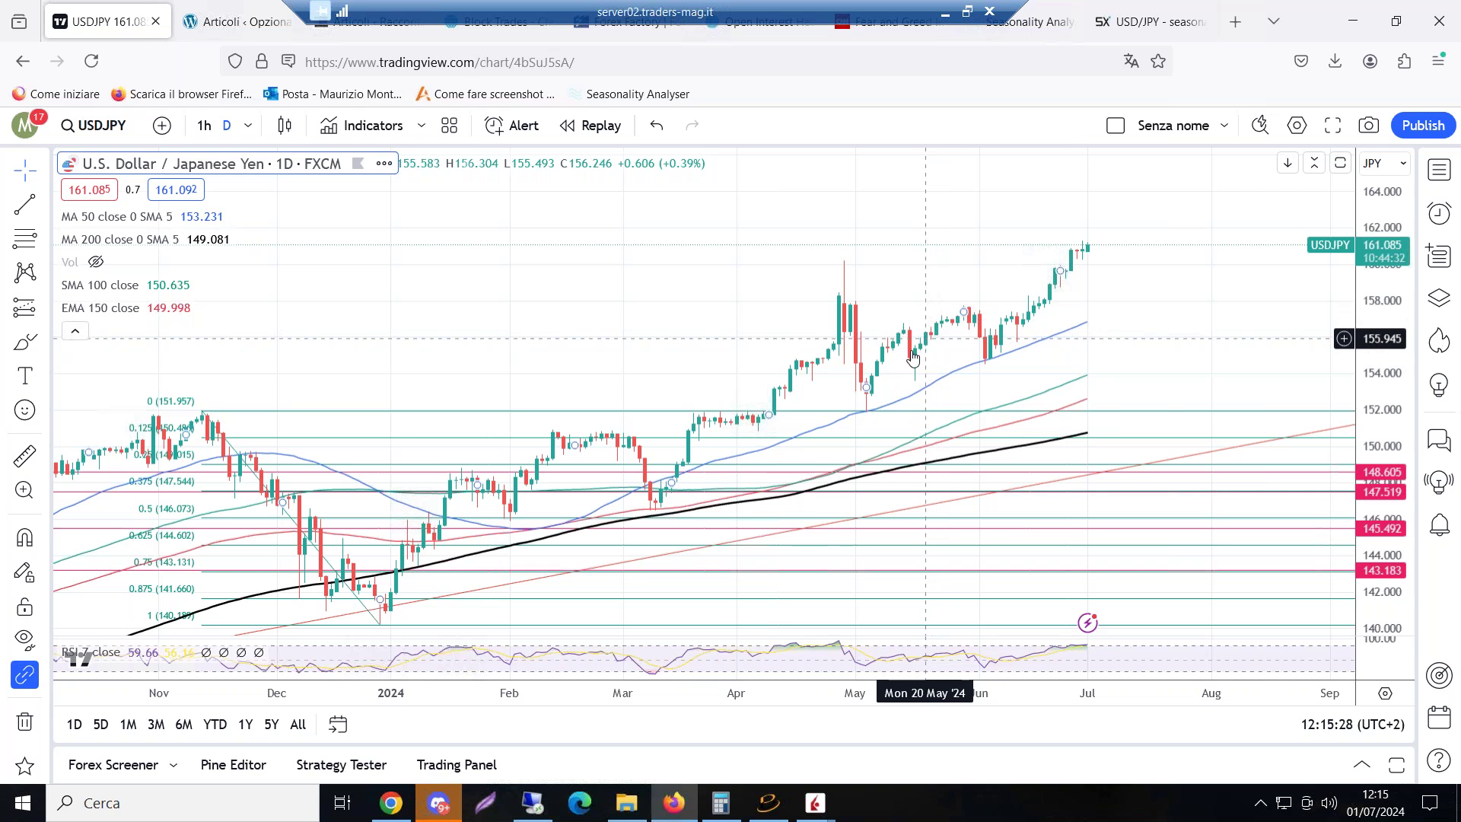
left_click(945, 12)
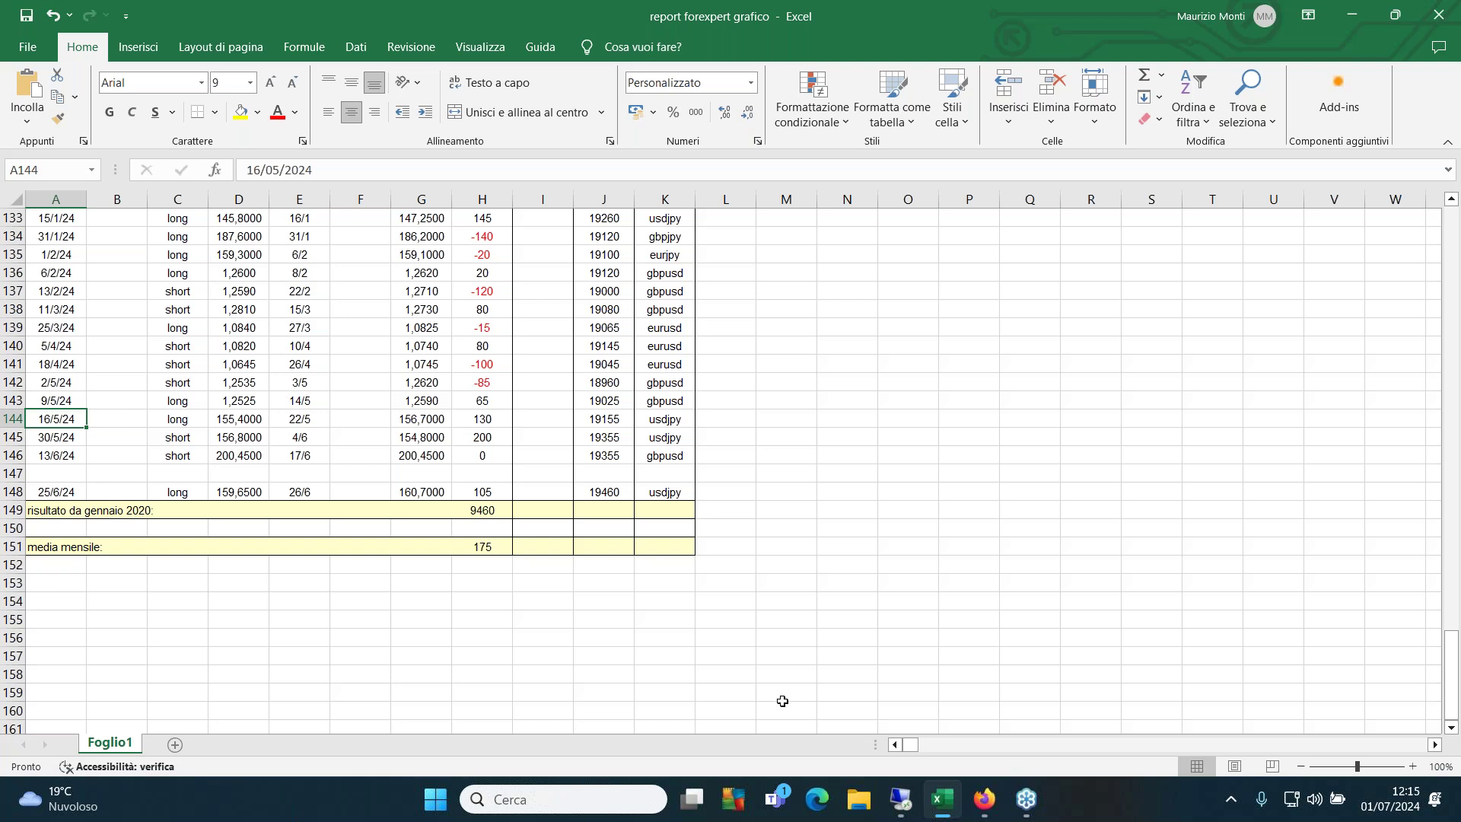
left_click(899, 805)
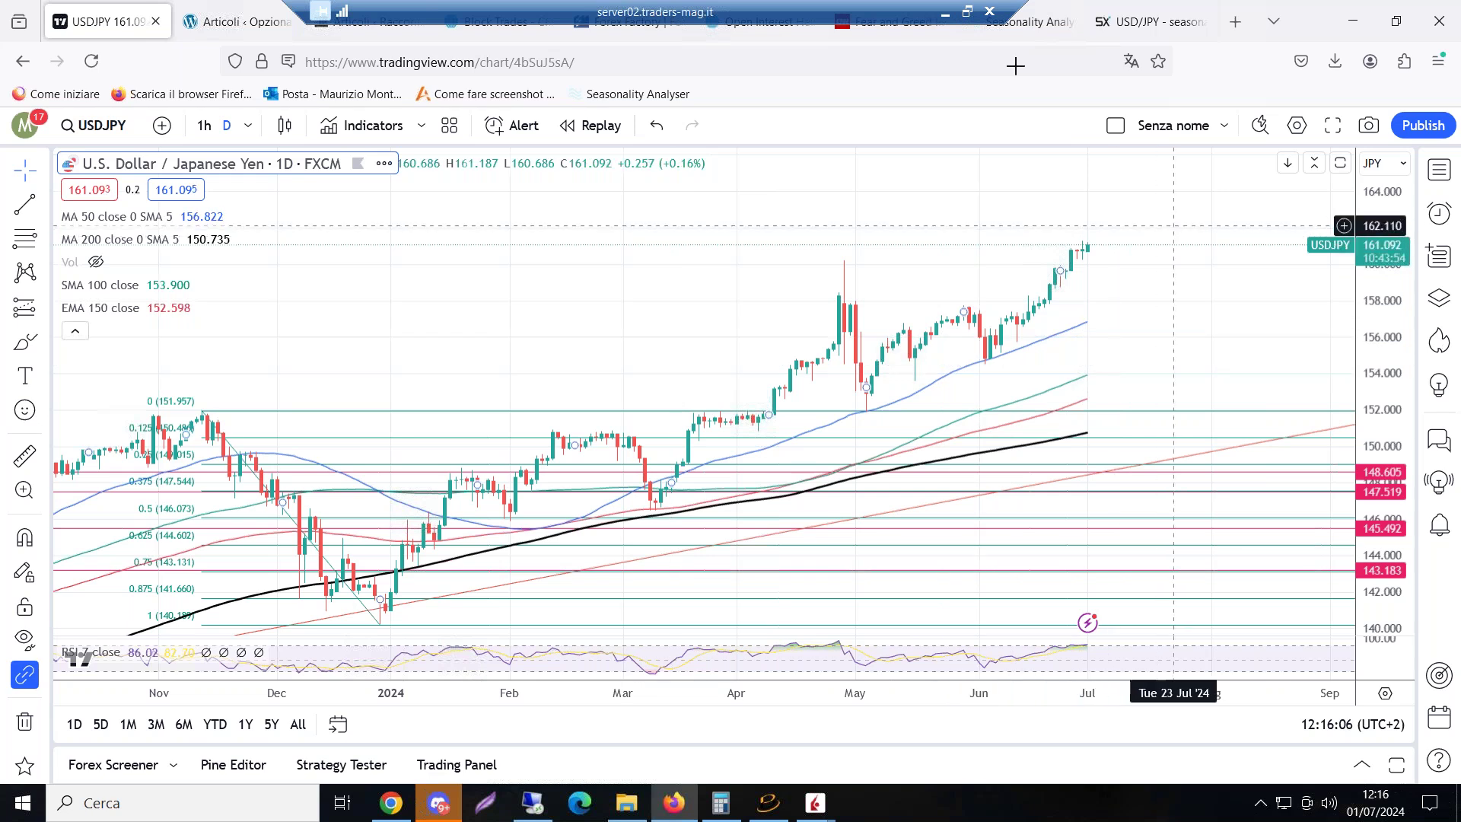
Return to the Excel report and review the trades recorded from late 2023 through June 2024
left_click(943, 10)
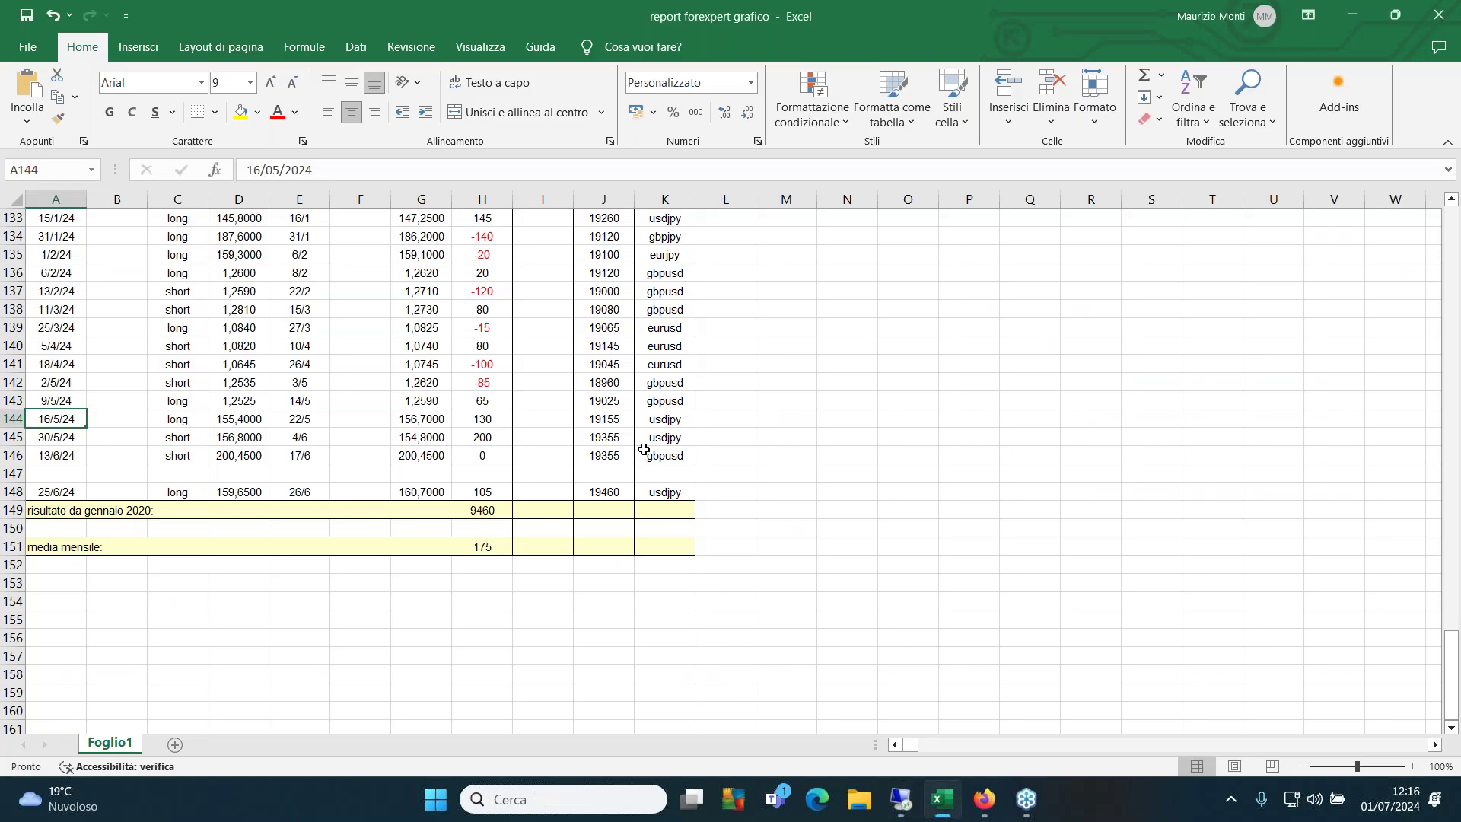
scroll(644, 450, "up", 2)
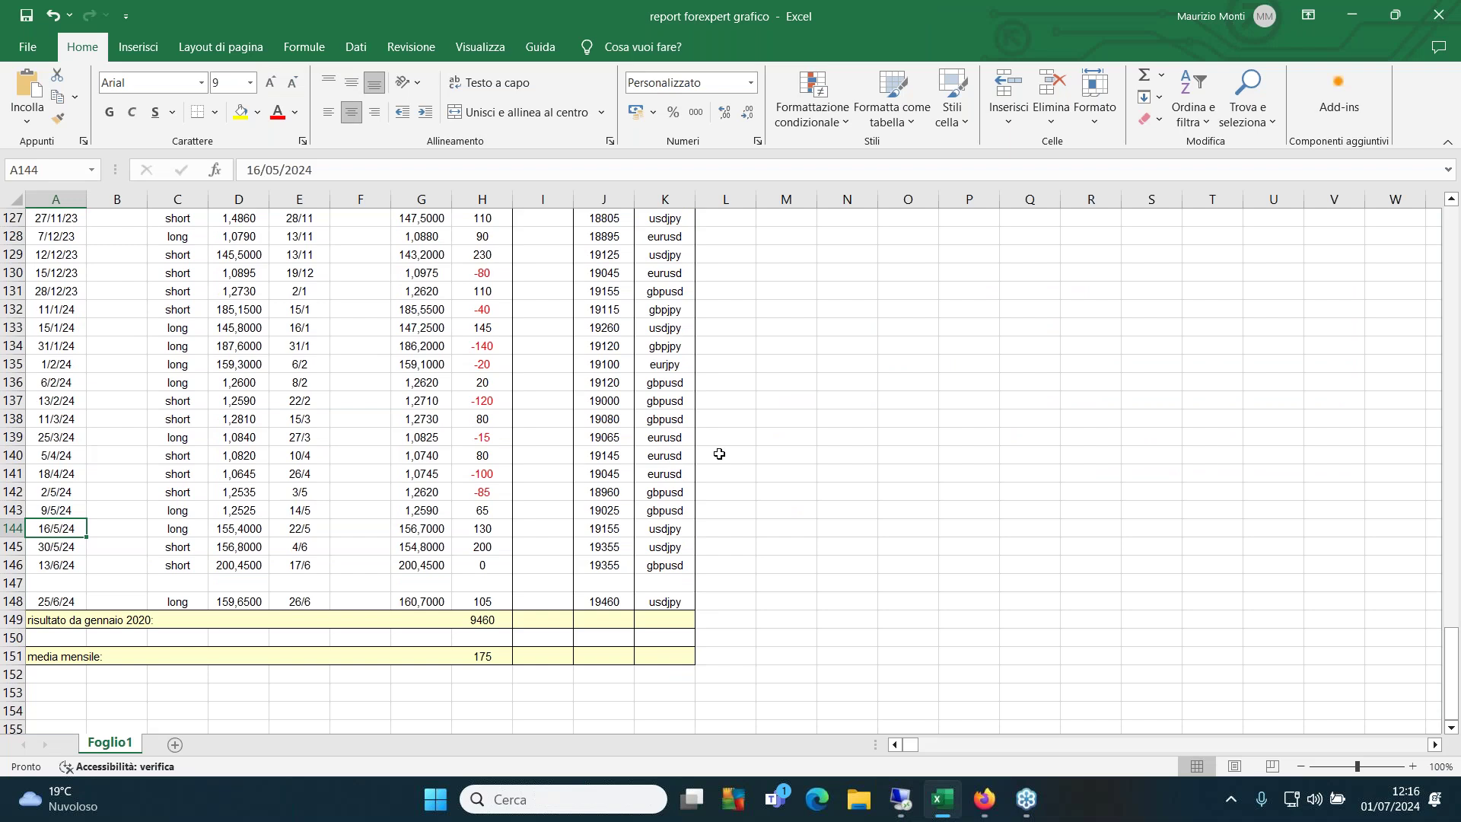
scroll(696, 469, "down", 1)
scroll(695, 469, "down", 1)
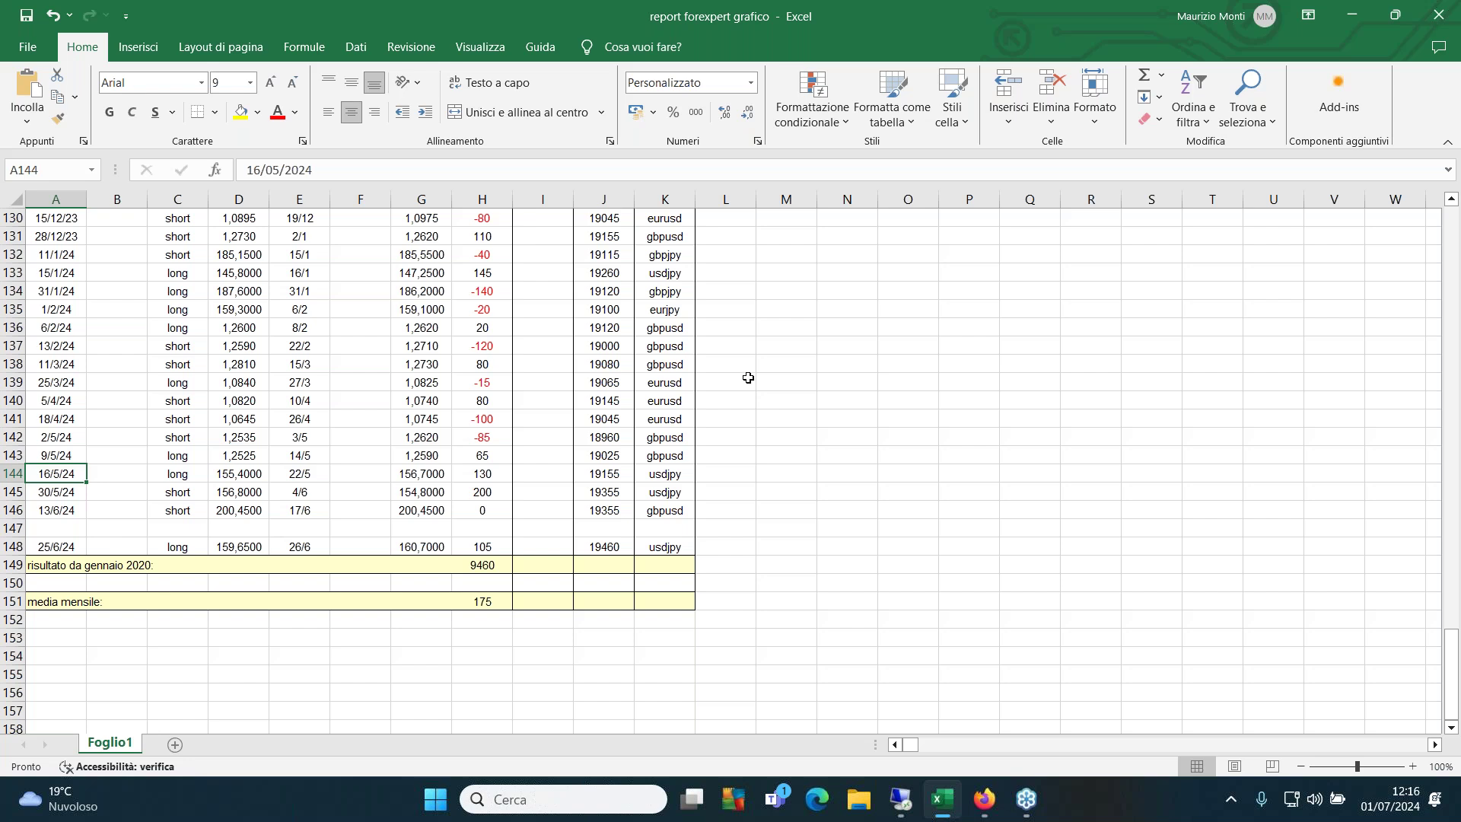
Switch from Excel to Seasonax and load the EUR/USD seasonal chart by searching for eurusd
left_click(1354, 14)
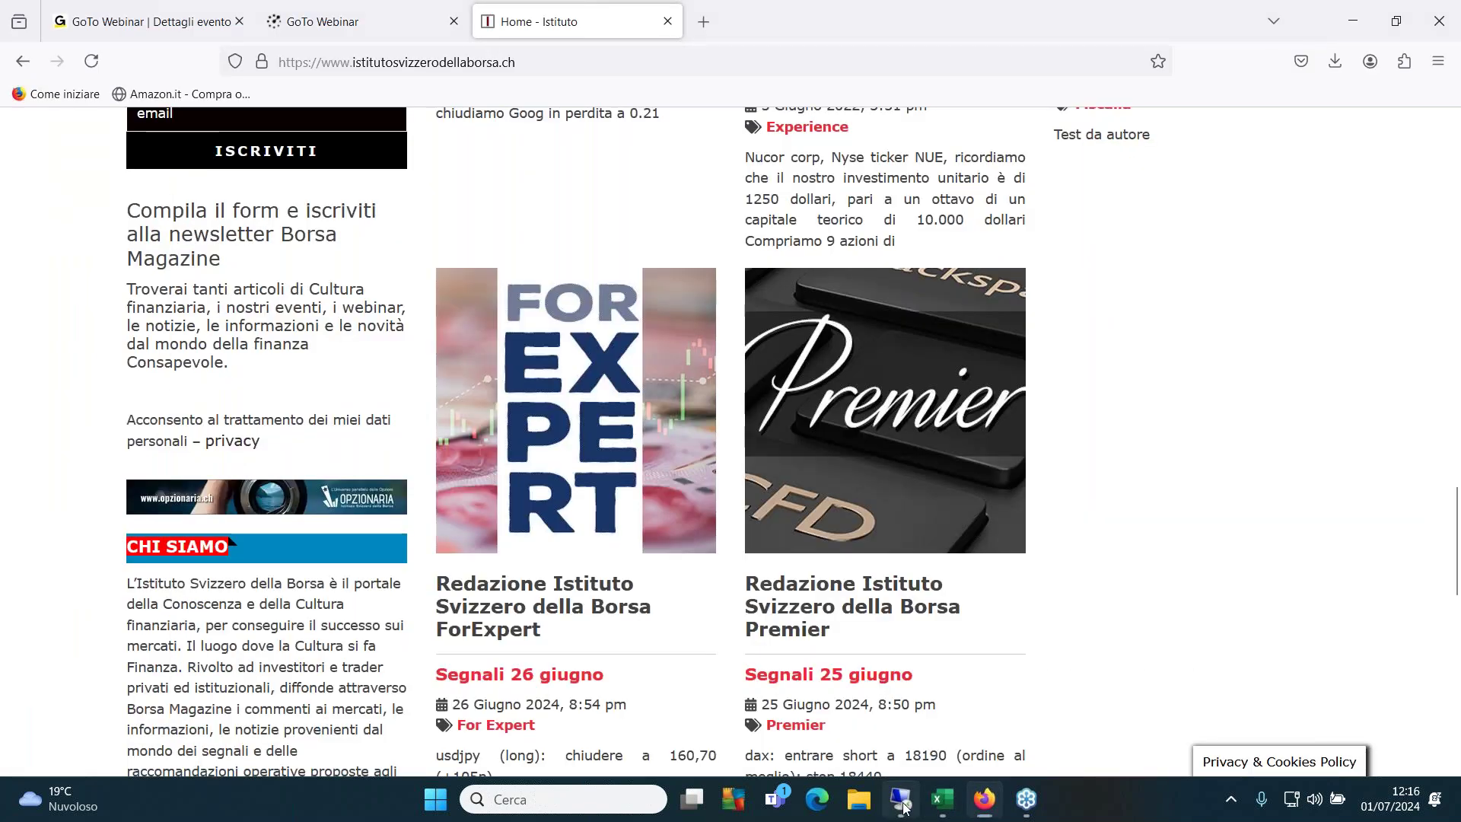
left_click(901, 800)
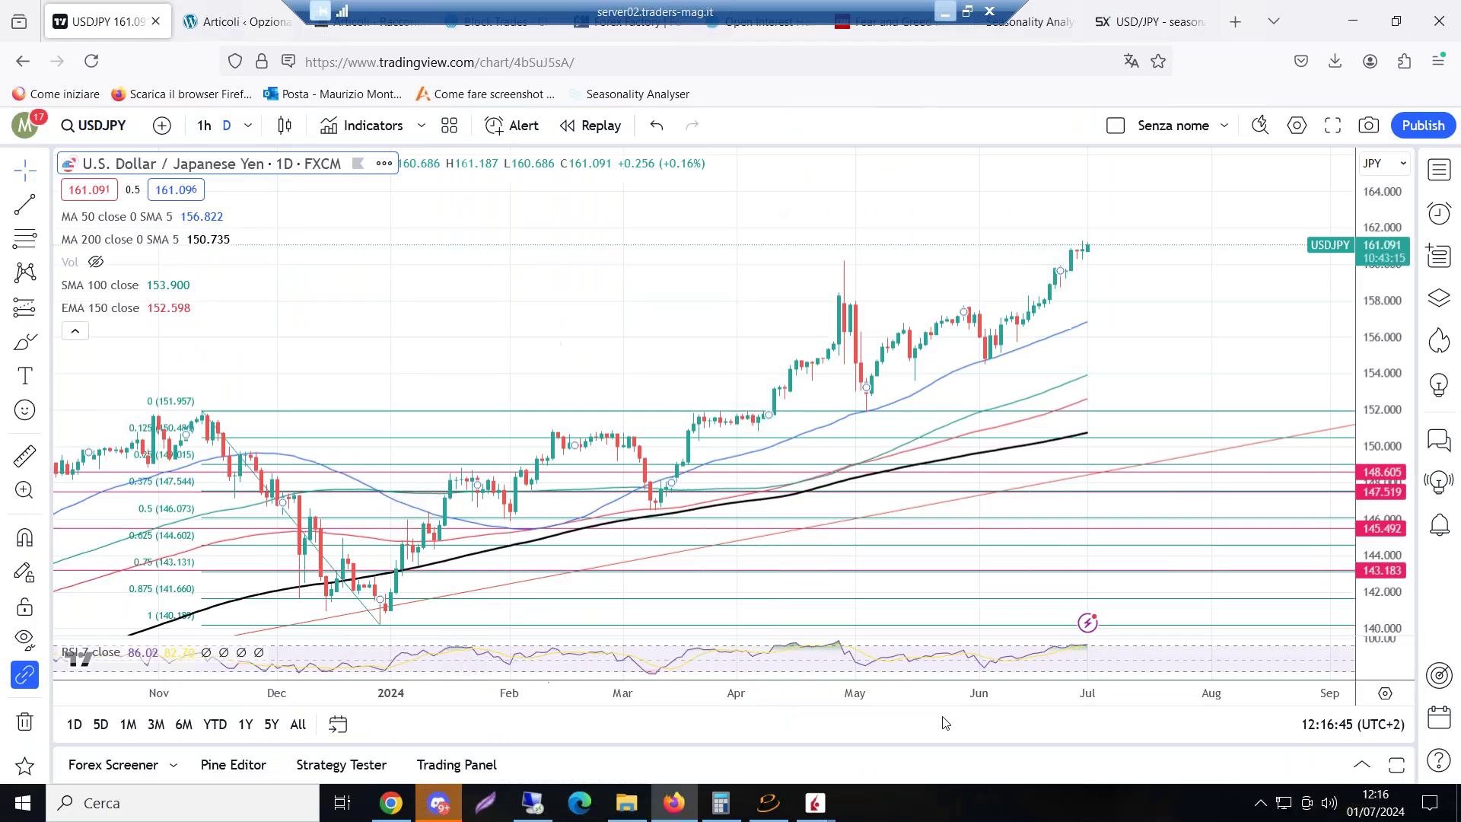
left_click(1169, 31)
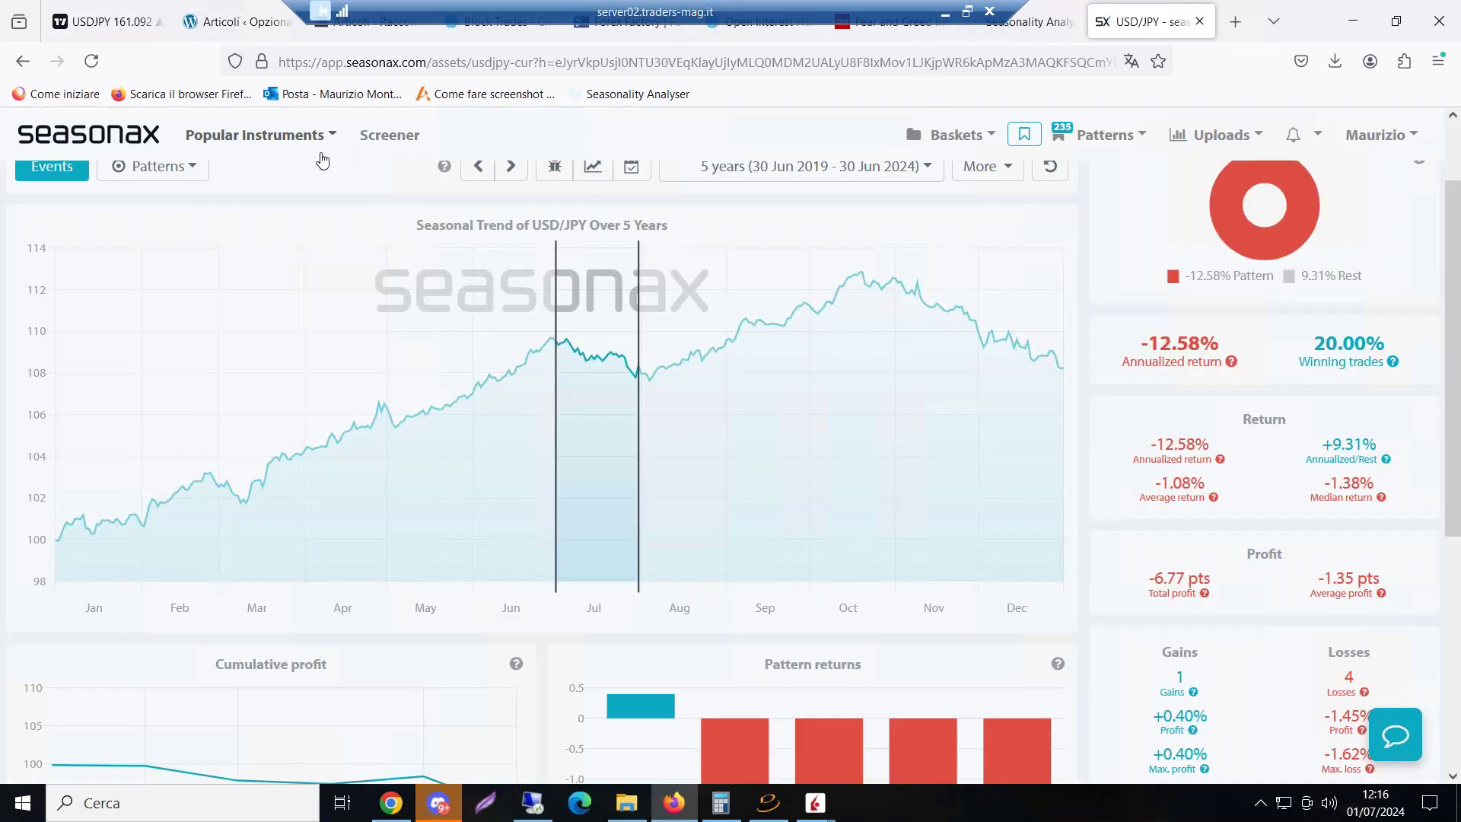
scroll(259, 272, "up", 2)
left_click(674, 190)
type("eurusd")
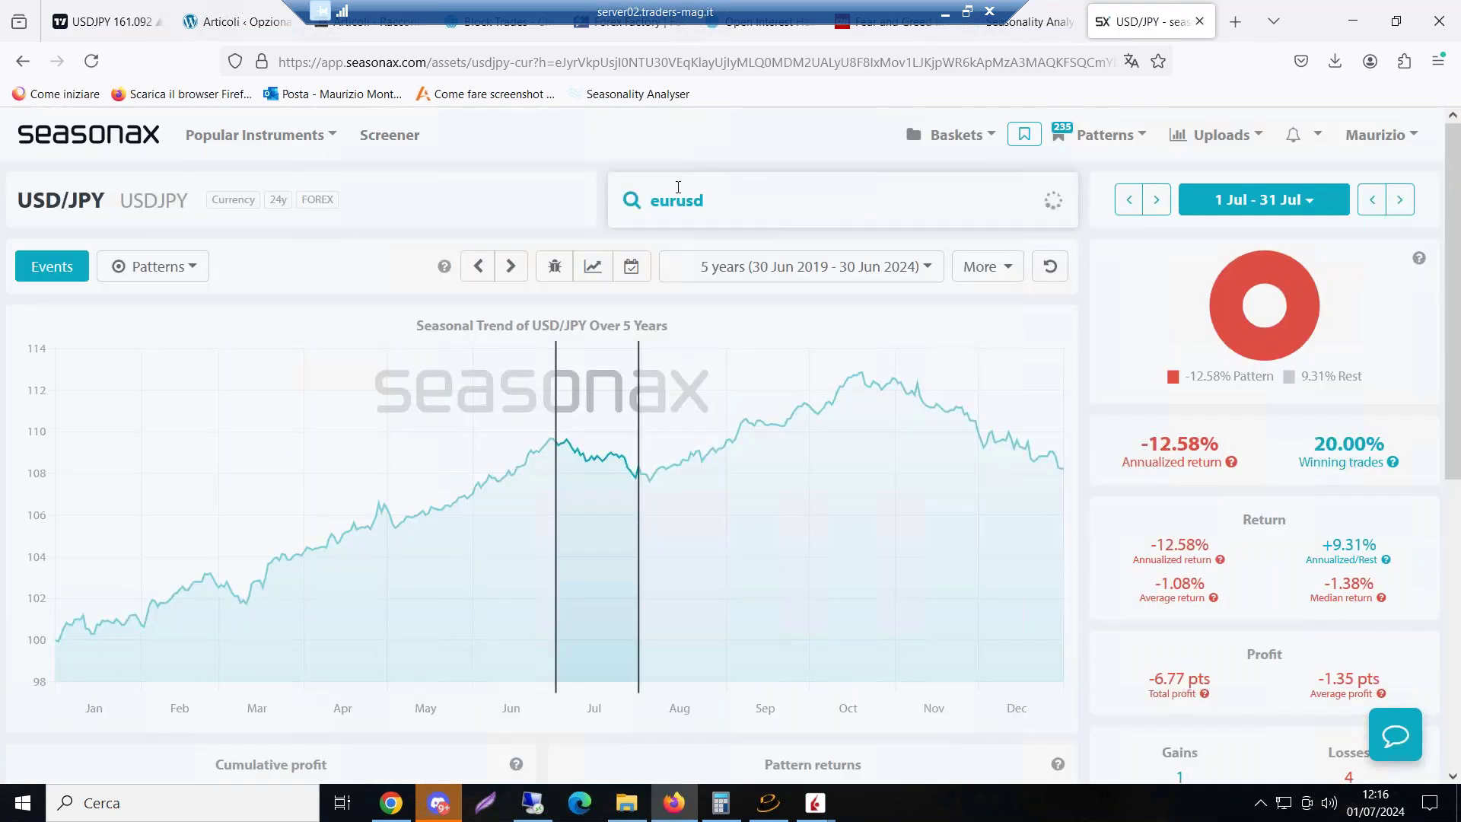
left_click(715, 257)
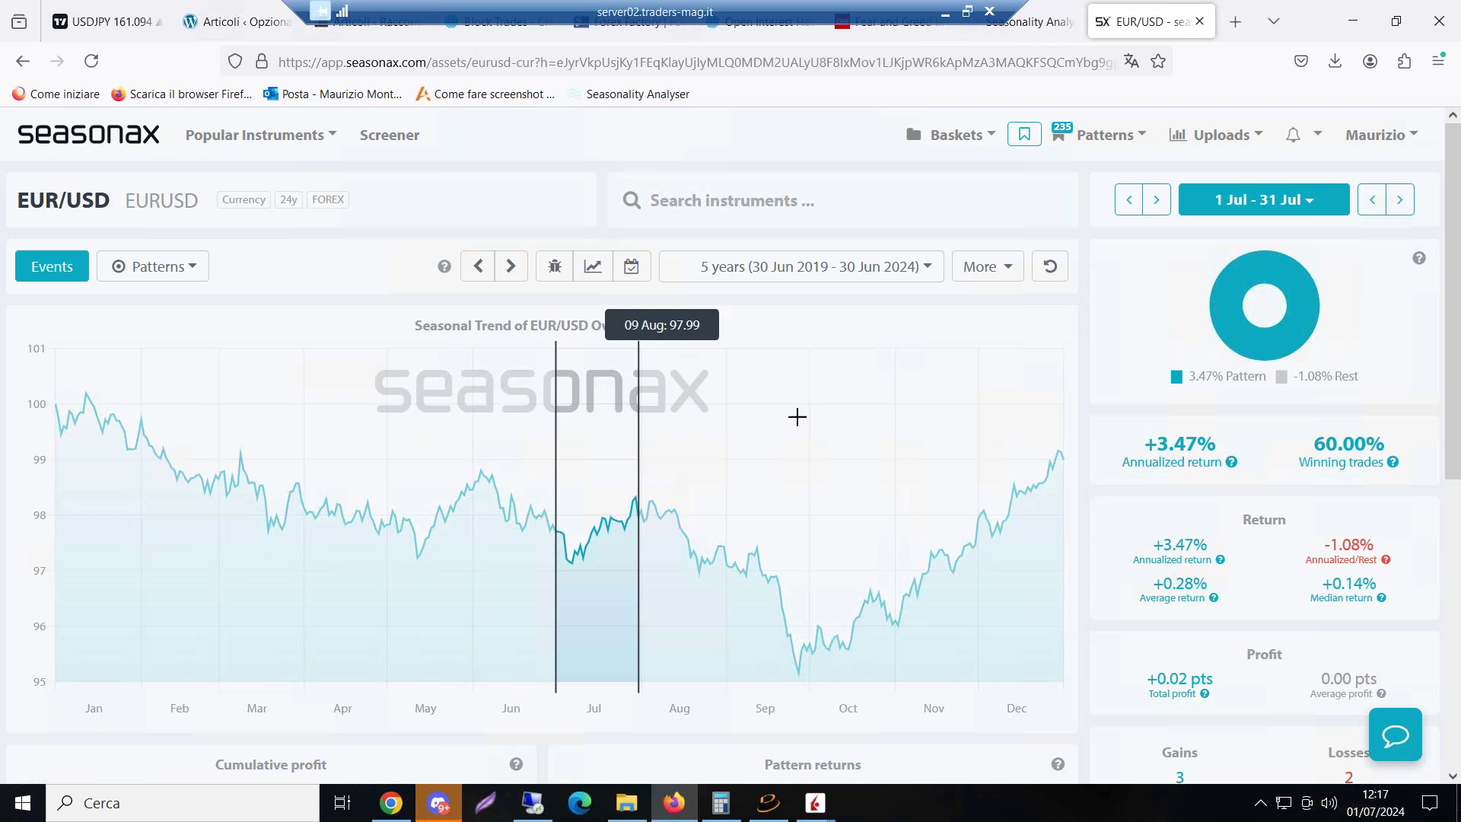
Review the 5-year July pattern of EUR/USD, then set the seasonal range to 10 years and examine its gains and losses
scroll(804, 350, "down", 3)
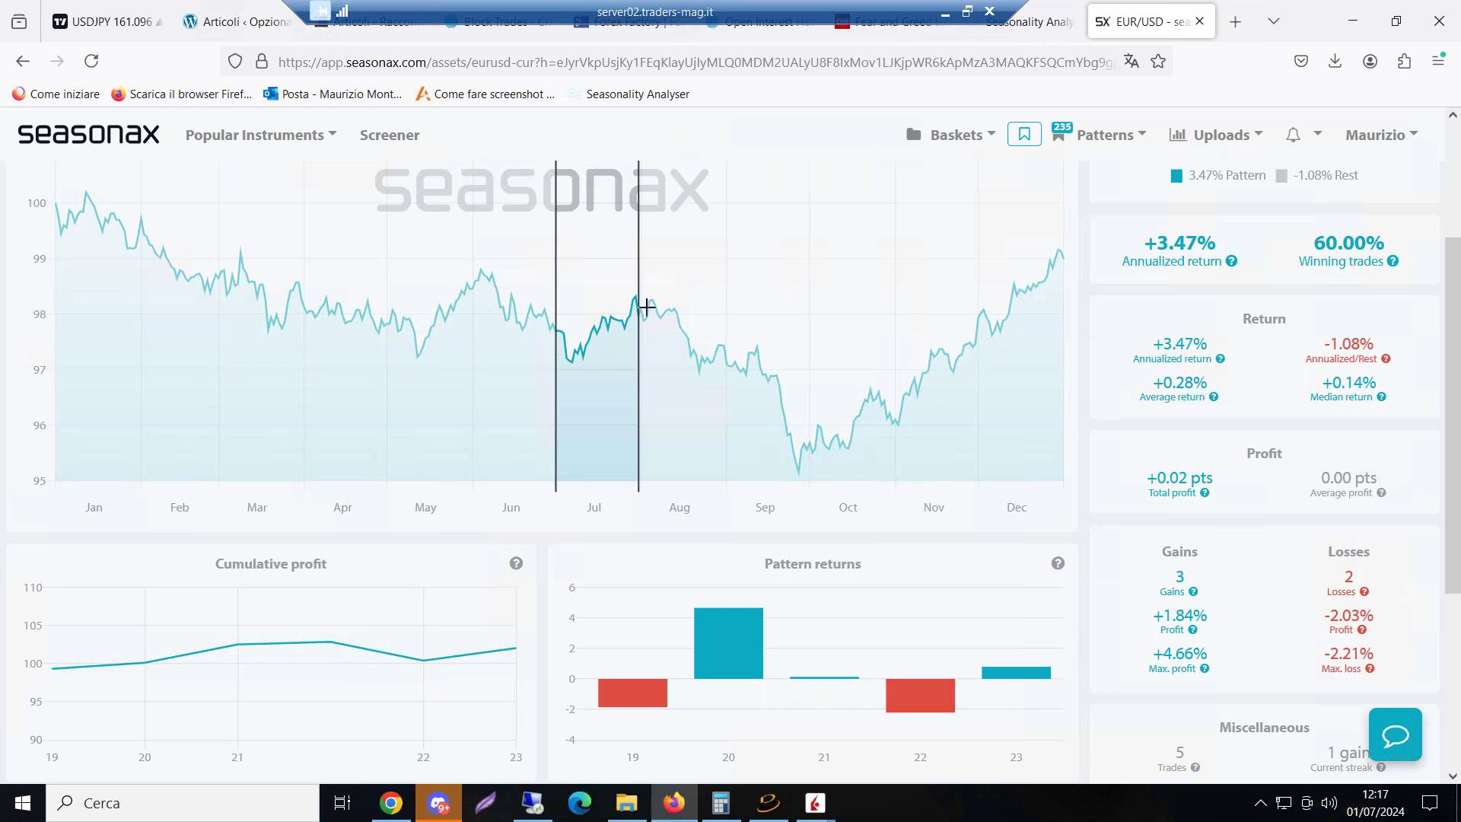
scroll(715, 274, "up", 2)
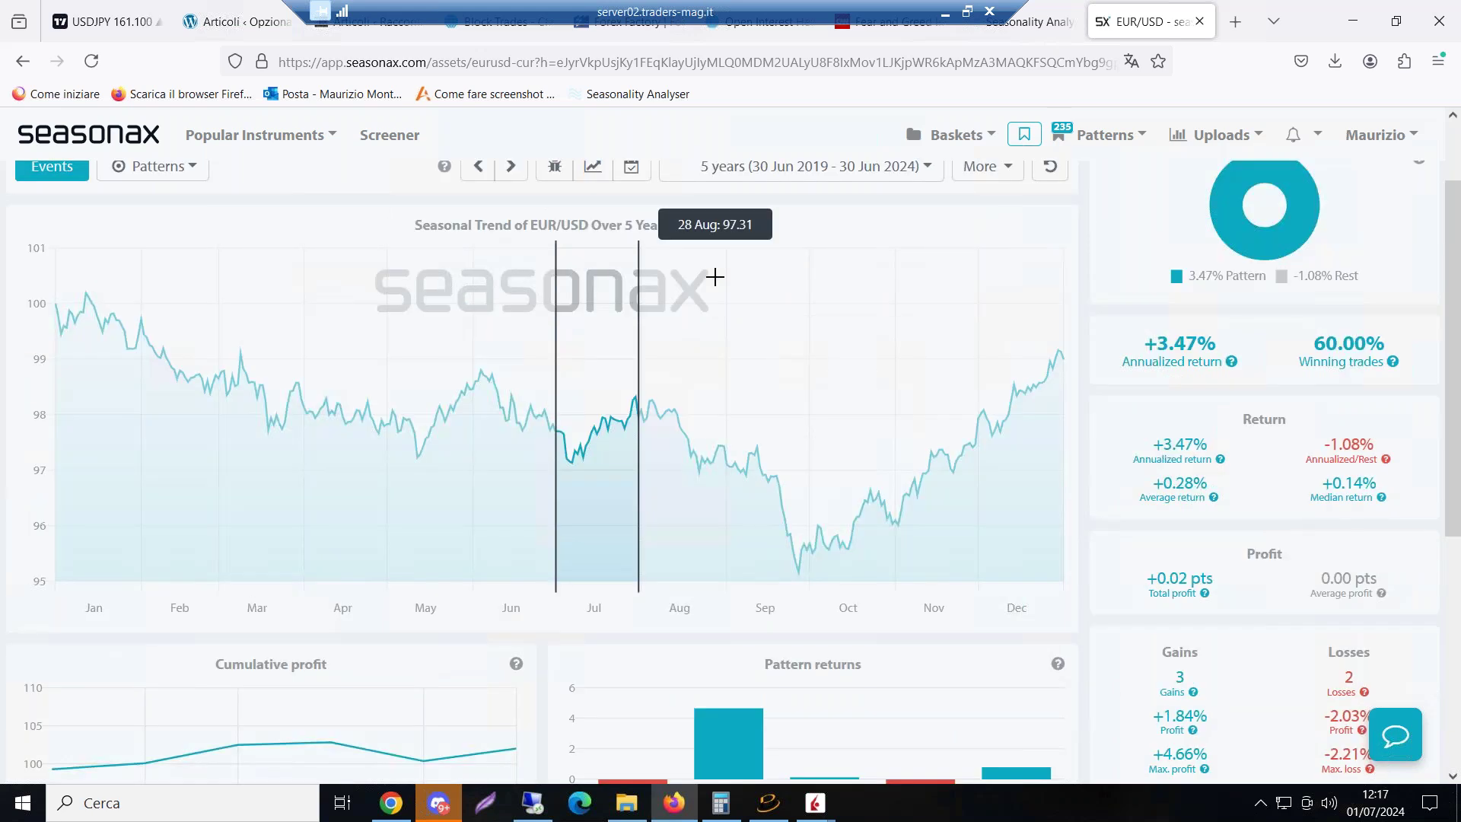
left_click(907, 174)
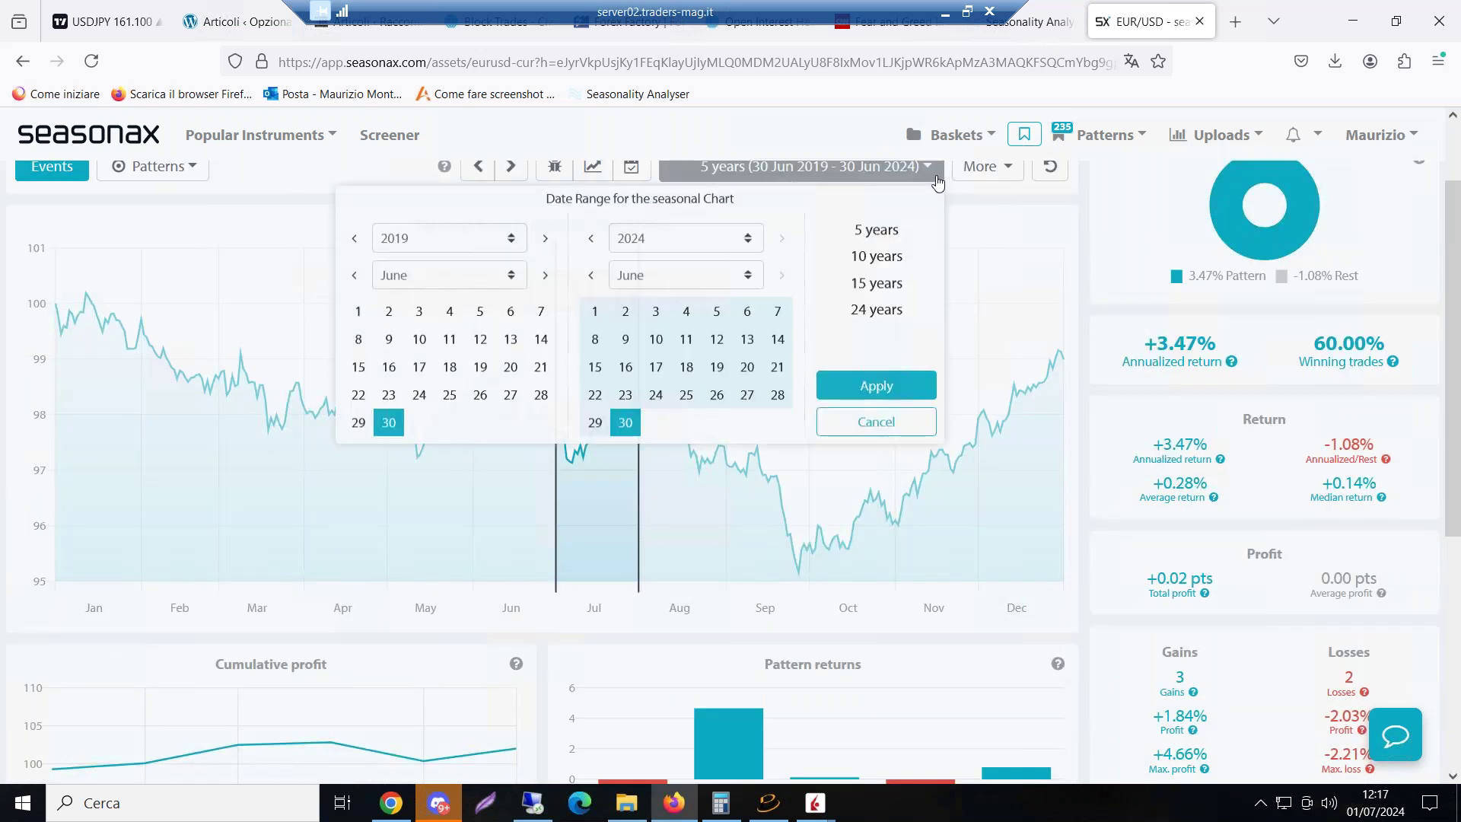
left_click(891, 262)
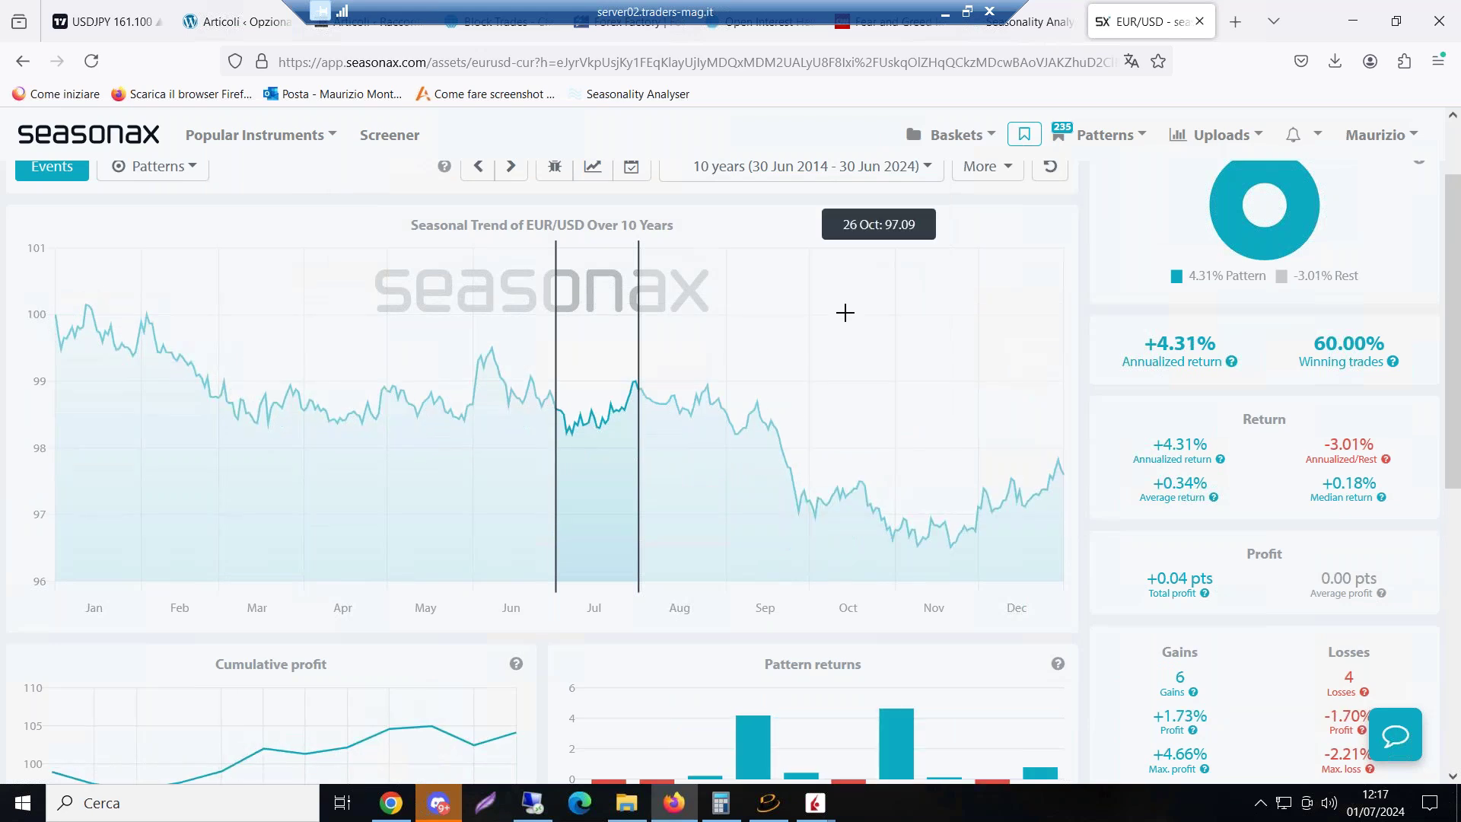
scroll(995, 528, "down", 2)
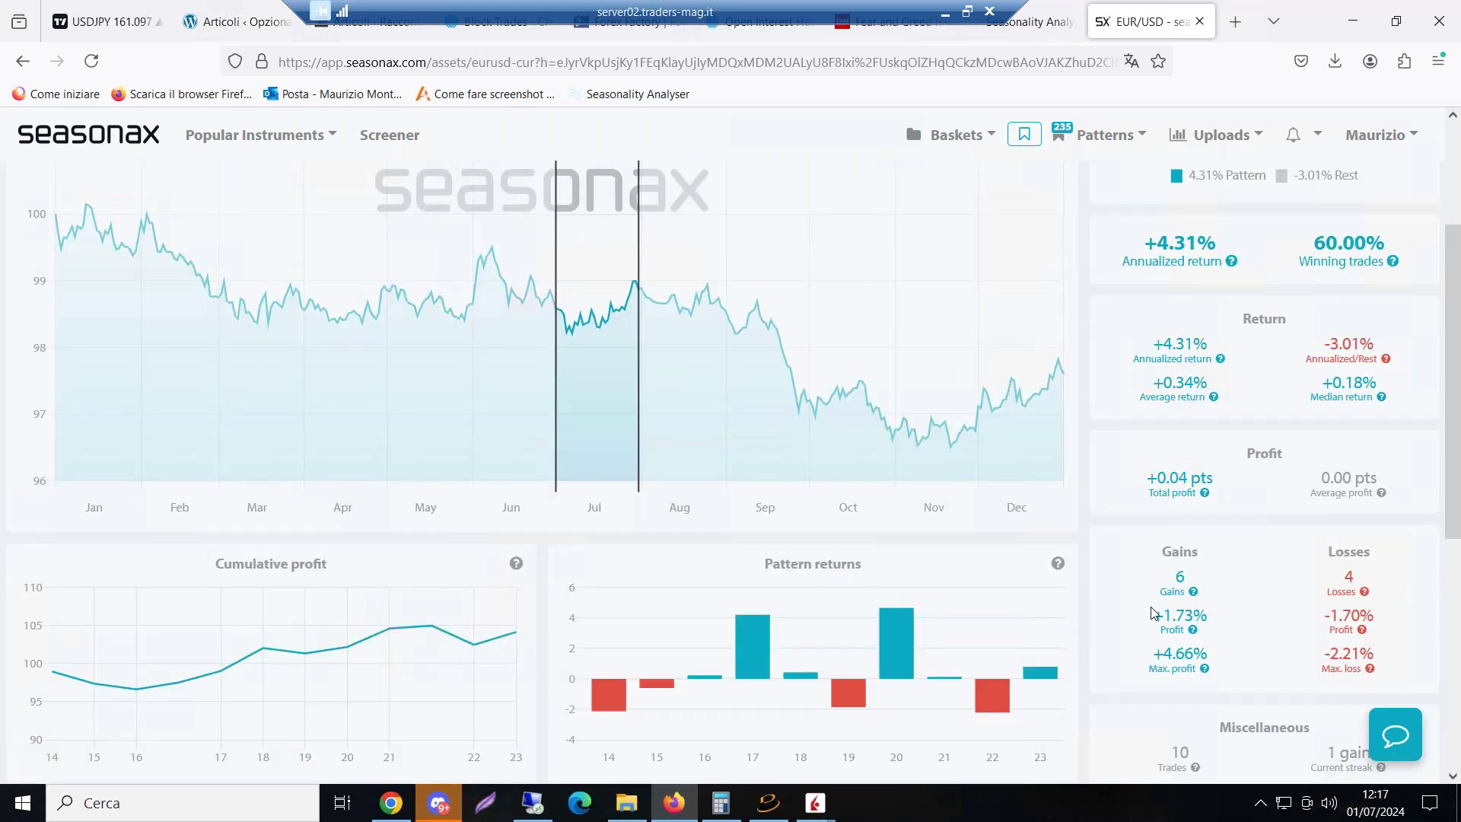
mouse_move(1193, 593)
Set the EUR/USD seasonal range to 15 years and review the July pattern returns
scroll(860, 307, "up", 3)
left_click(924, 272)
left_click(863, 383)
left_click(920, 378)
scroll(874, 573, "down", 3)
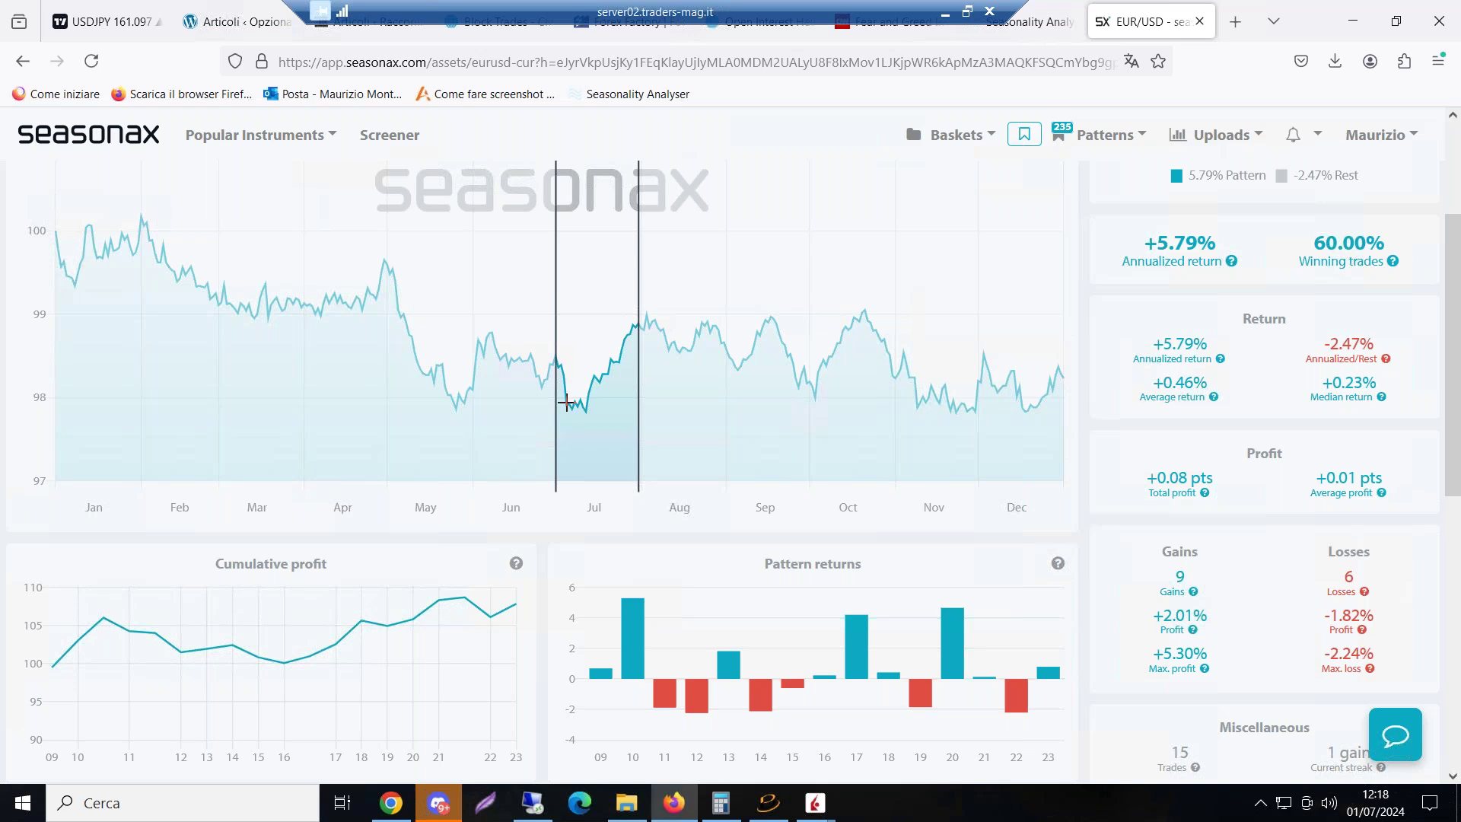
Select the 12 Jul - 3 Aug pattern on the 15-year EUR/USD seasonal chart and review its return statistics
left_click_drag(584, 412, 645, 356)
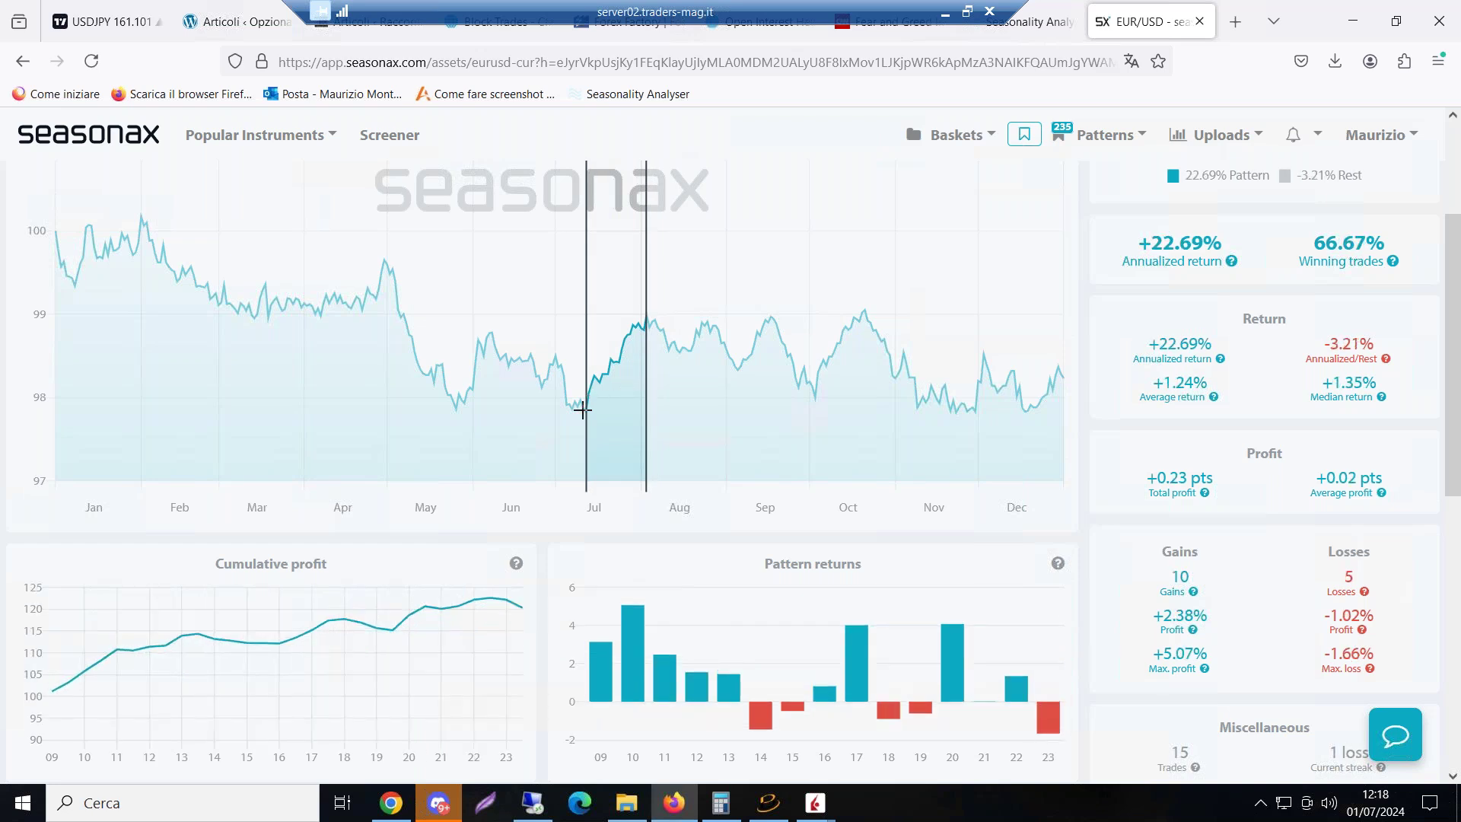
scroll(609, 317, "up", 2)
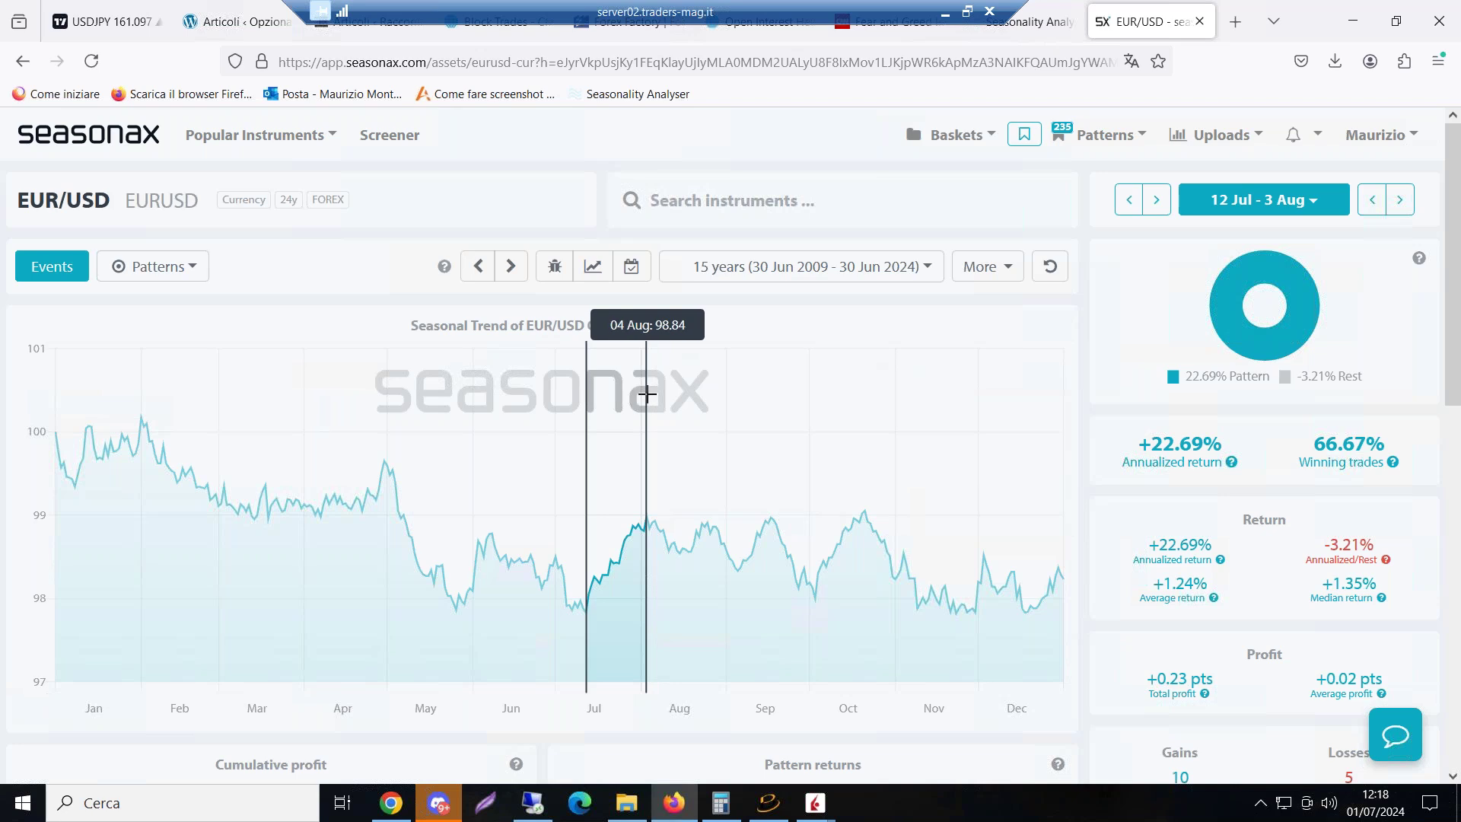
scroll(828, 417, "down", 2)
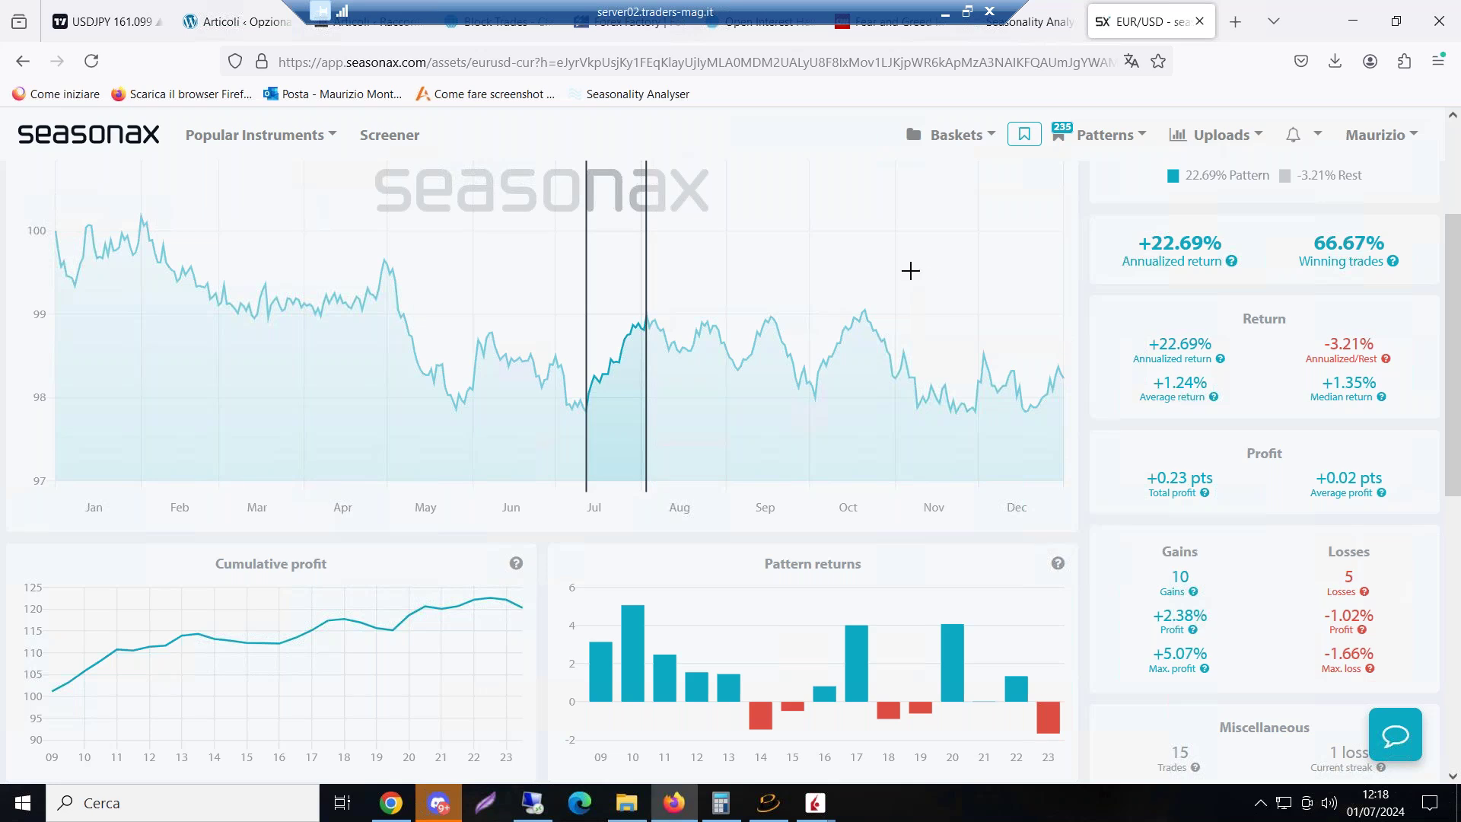
scroll(910, 270, "up", 3)
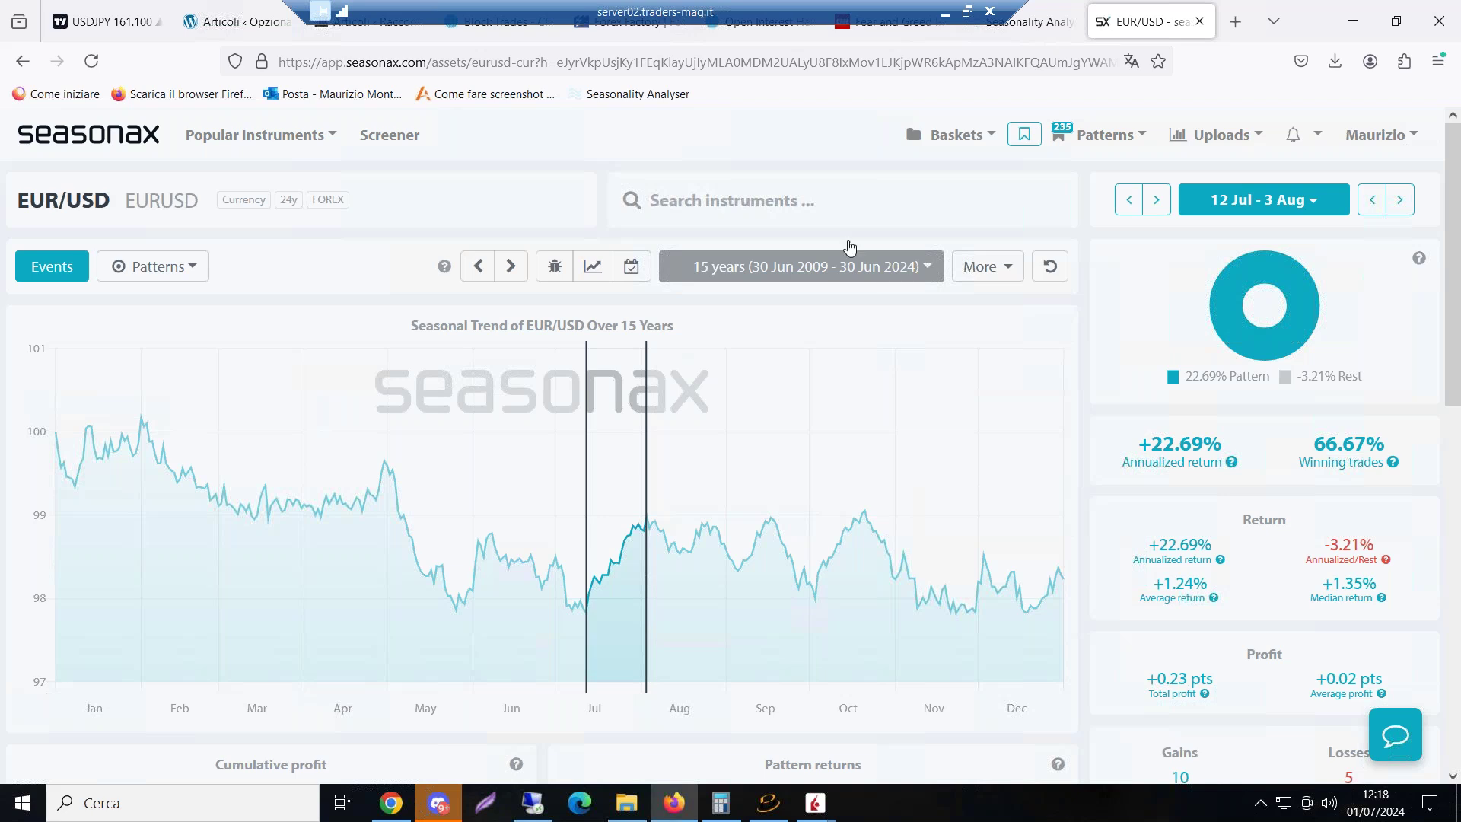
Switch to TradingView and load the FXCM EURUSD chart, showing the price history from October to July
left_click(102, 35)
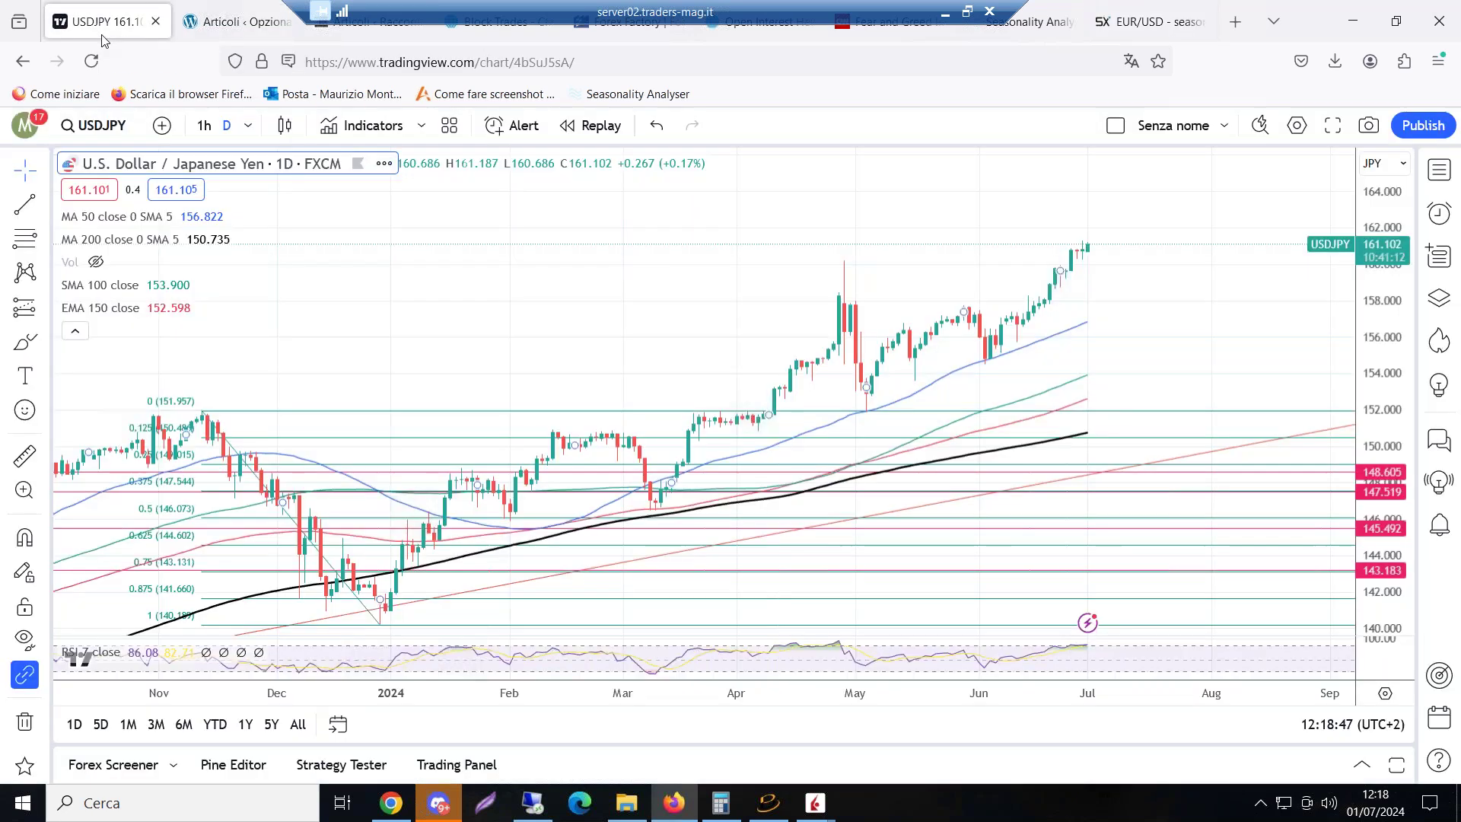
left_click(99, 126)
type("EURSUD")
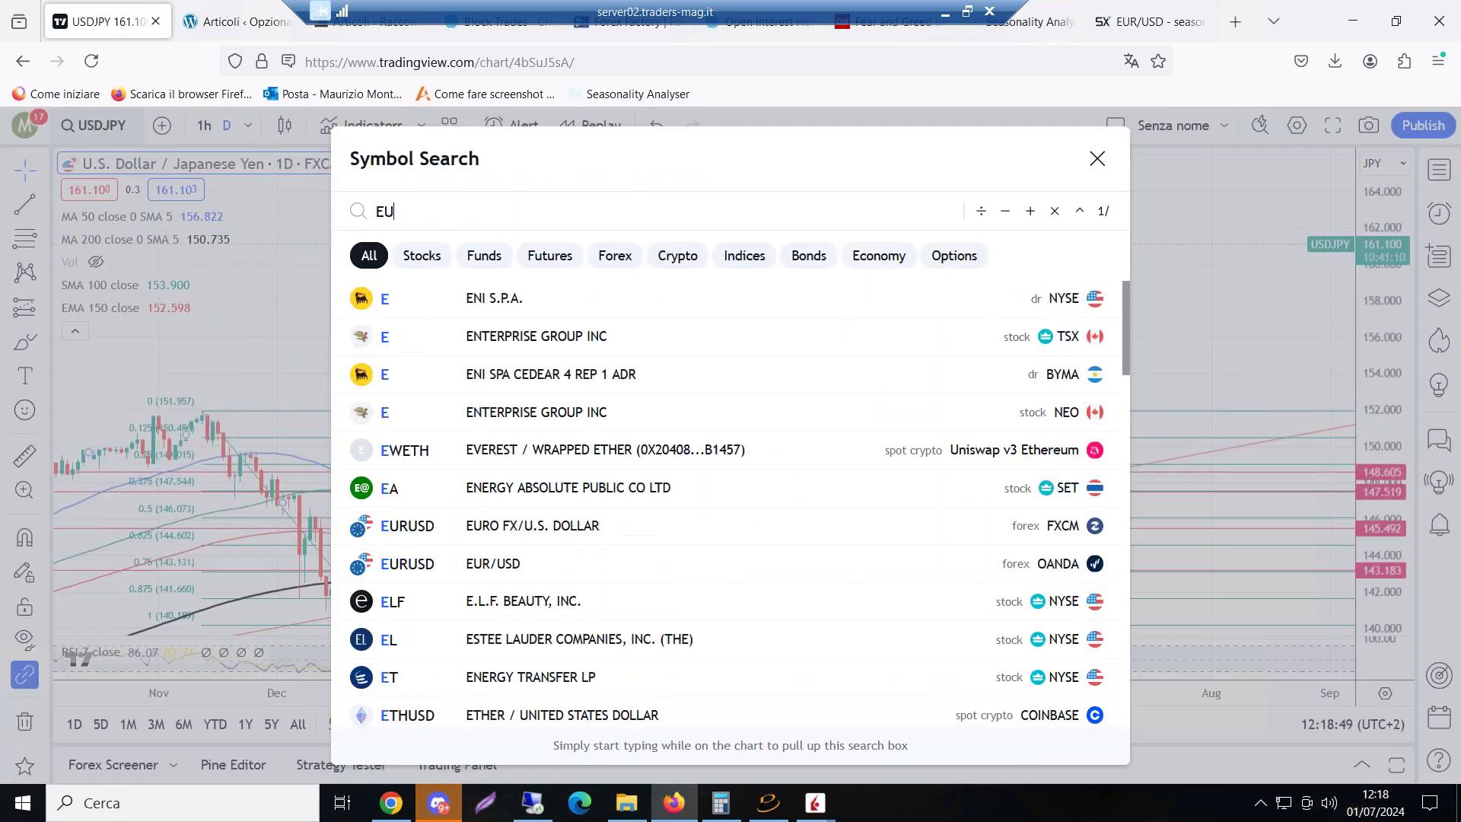
key("BackSpace")
key("BackSpace")
key("BackSpace")
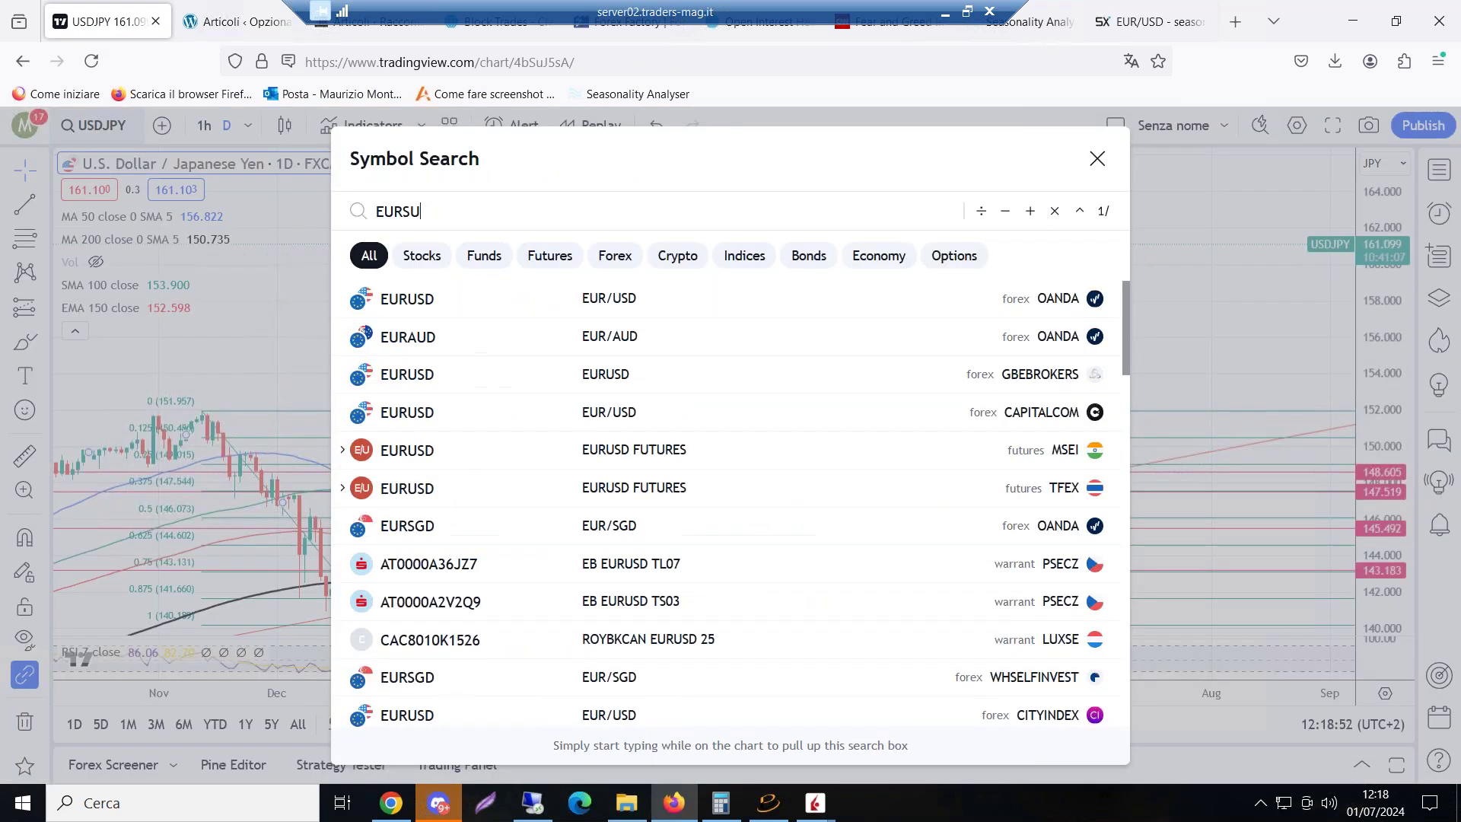
type("USD")
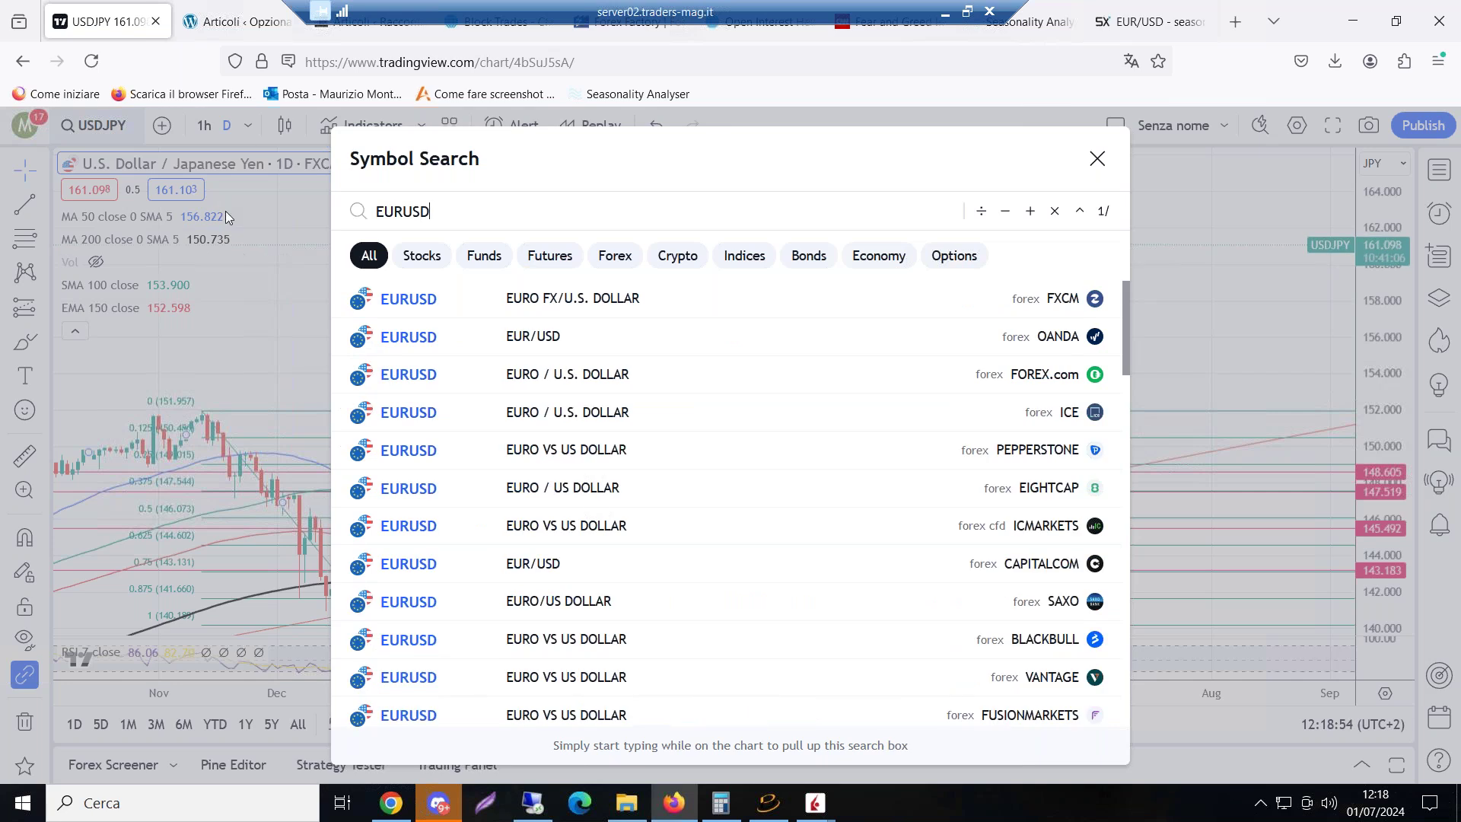
left_click(446, 307)
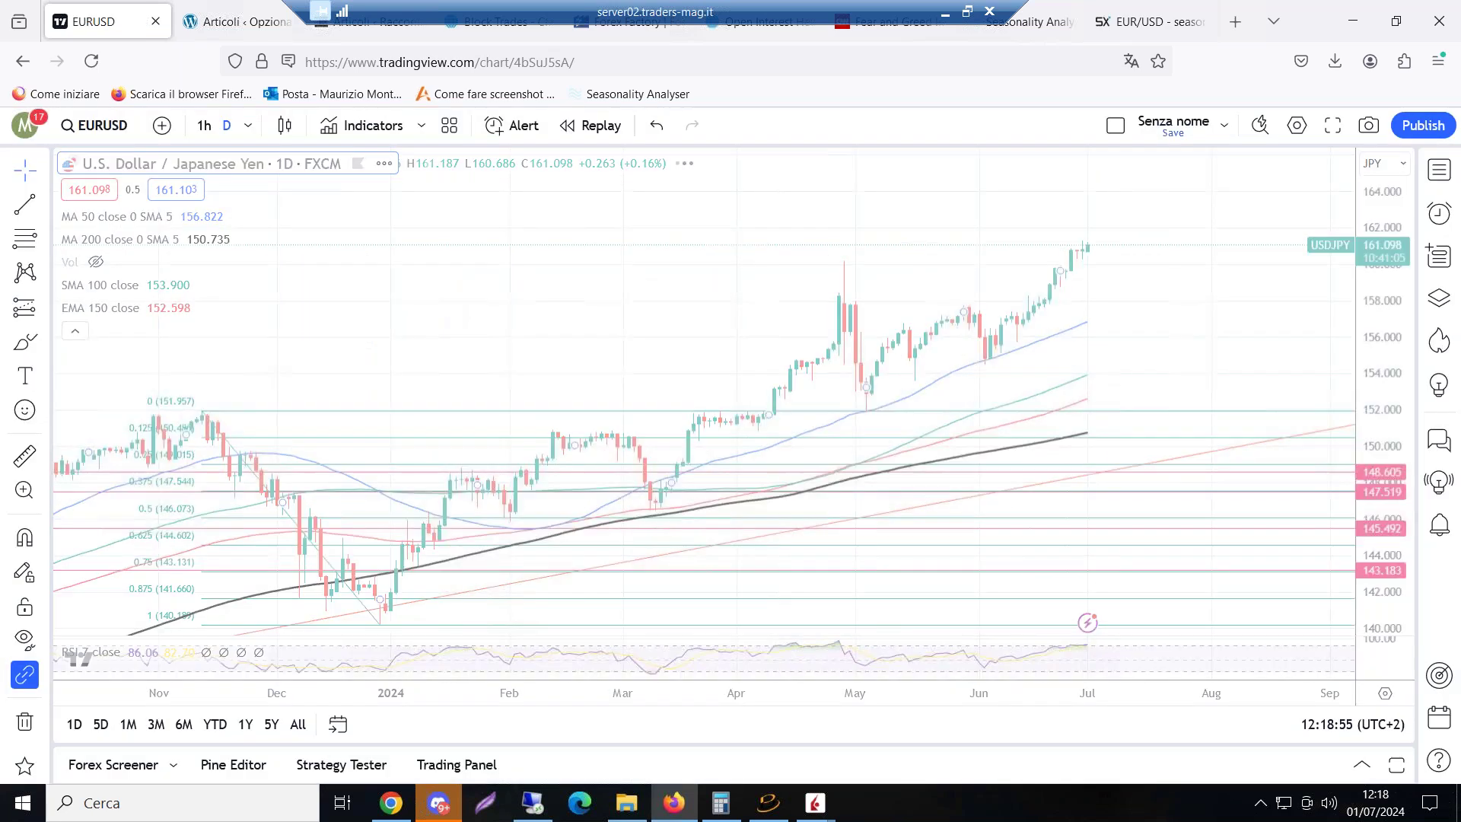
left_click_drag(596, 283, 747, 283)
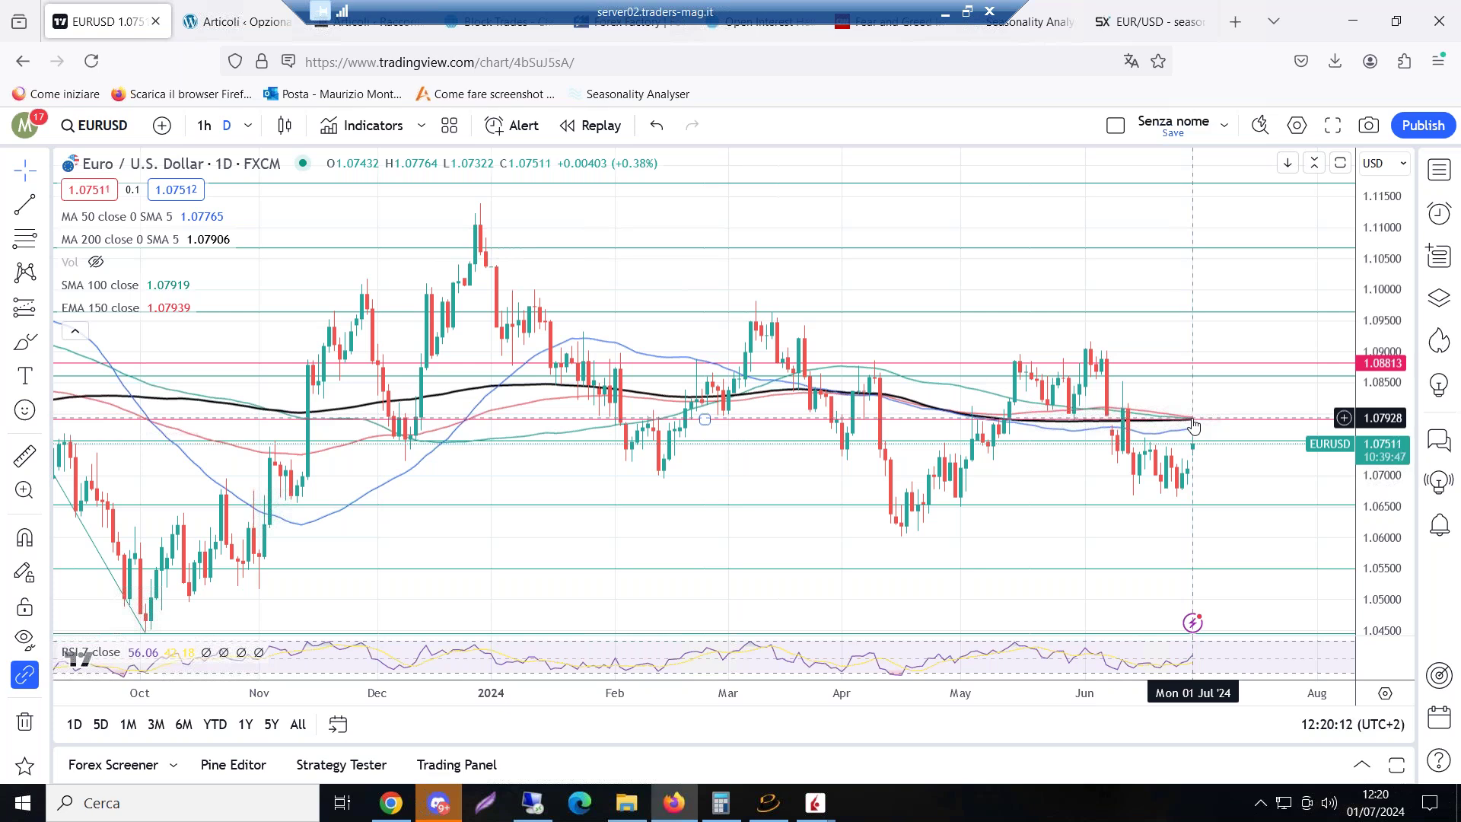
In Seasonax, set the EUR/USD pattern to 12 Jul - 21 Oct and review its returns, then return to the TradingView chart
left_click(1156, 28)
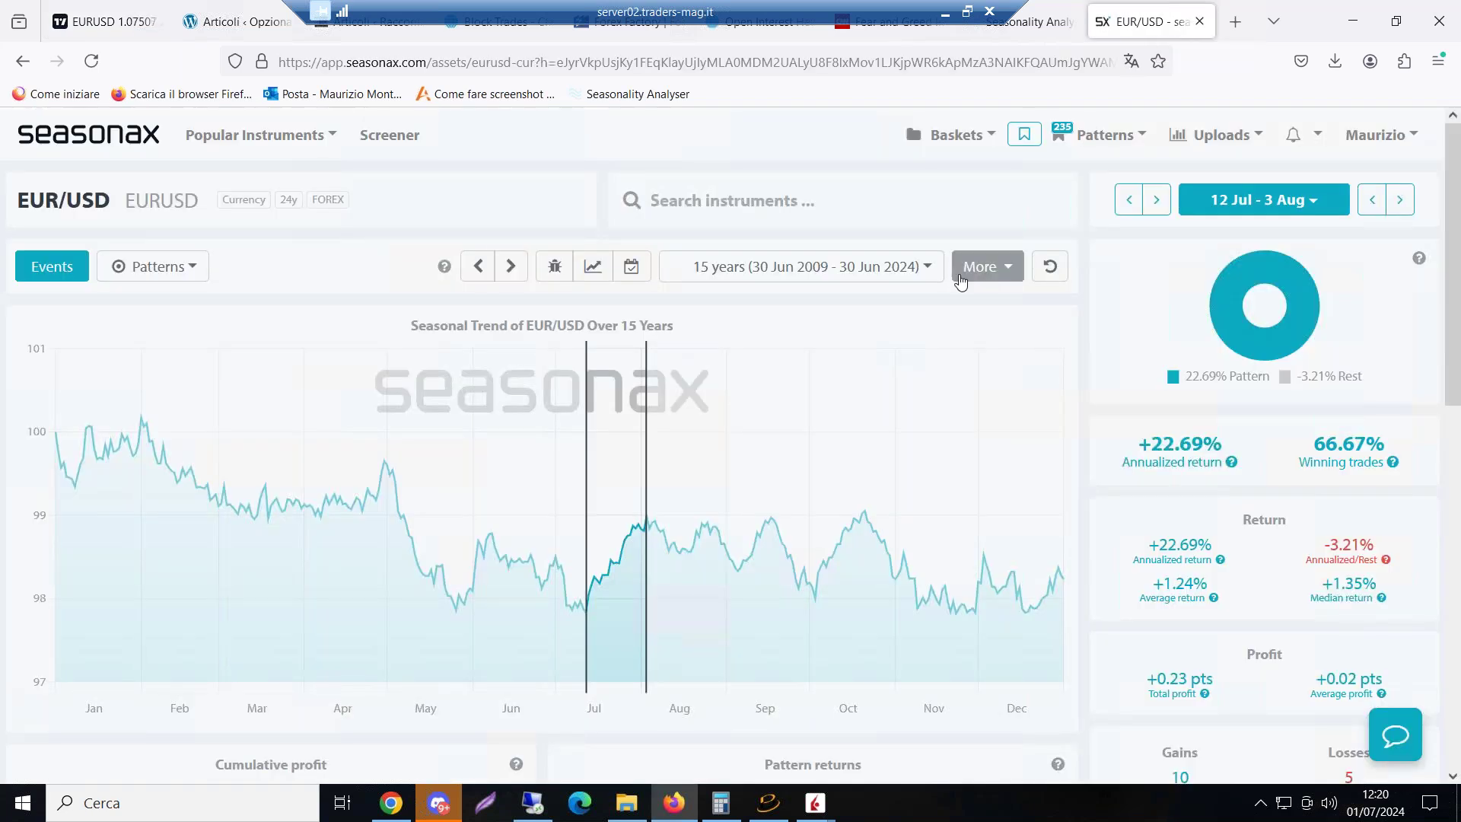
scroll(837, 342, "down", 3)
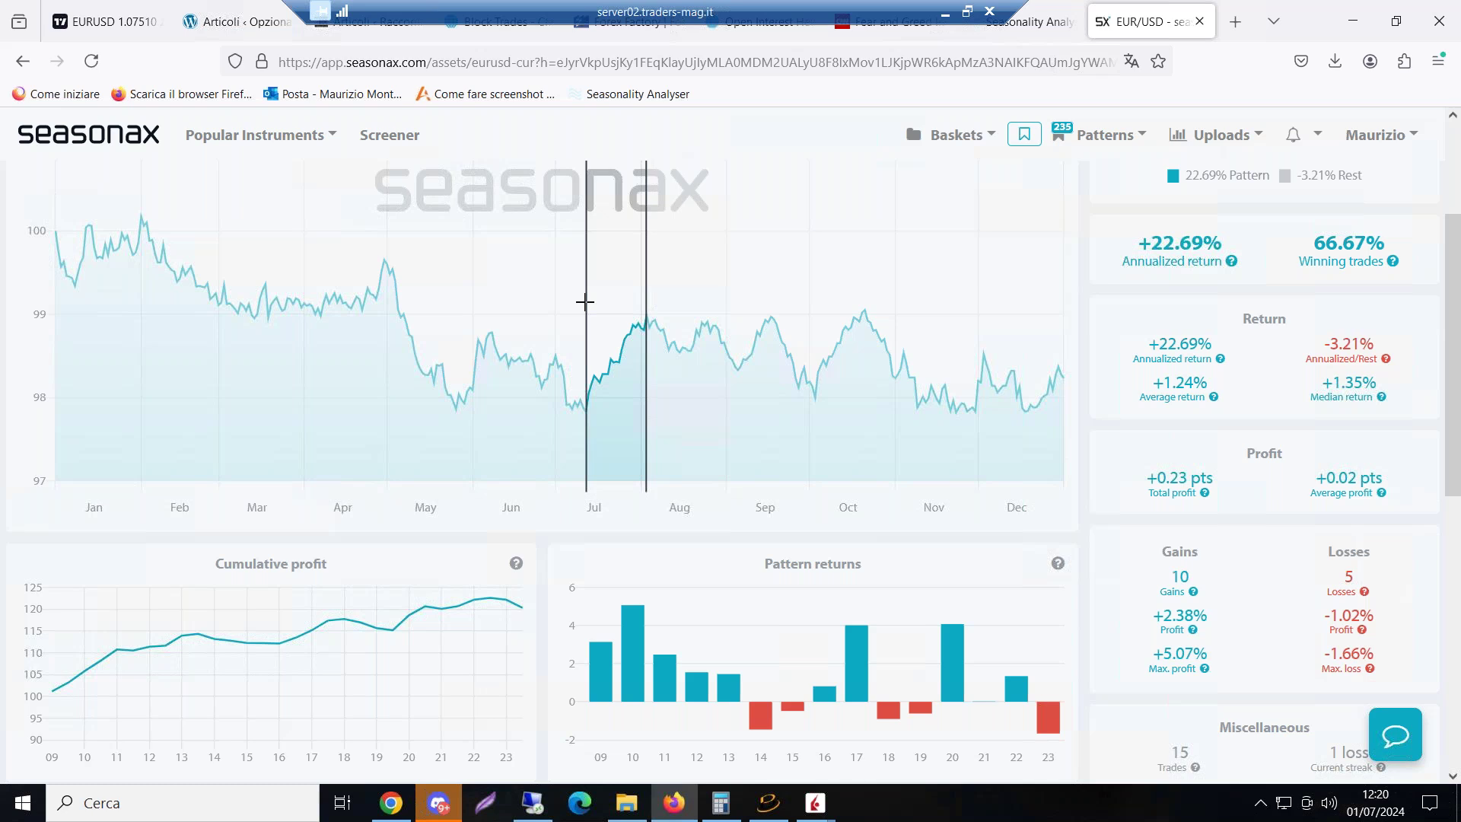
left_click_drag(586, 308, 865, 293)
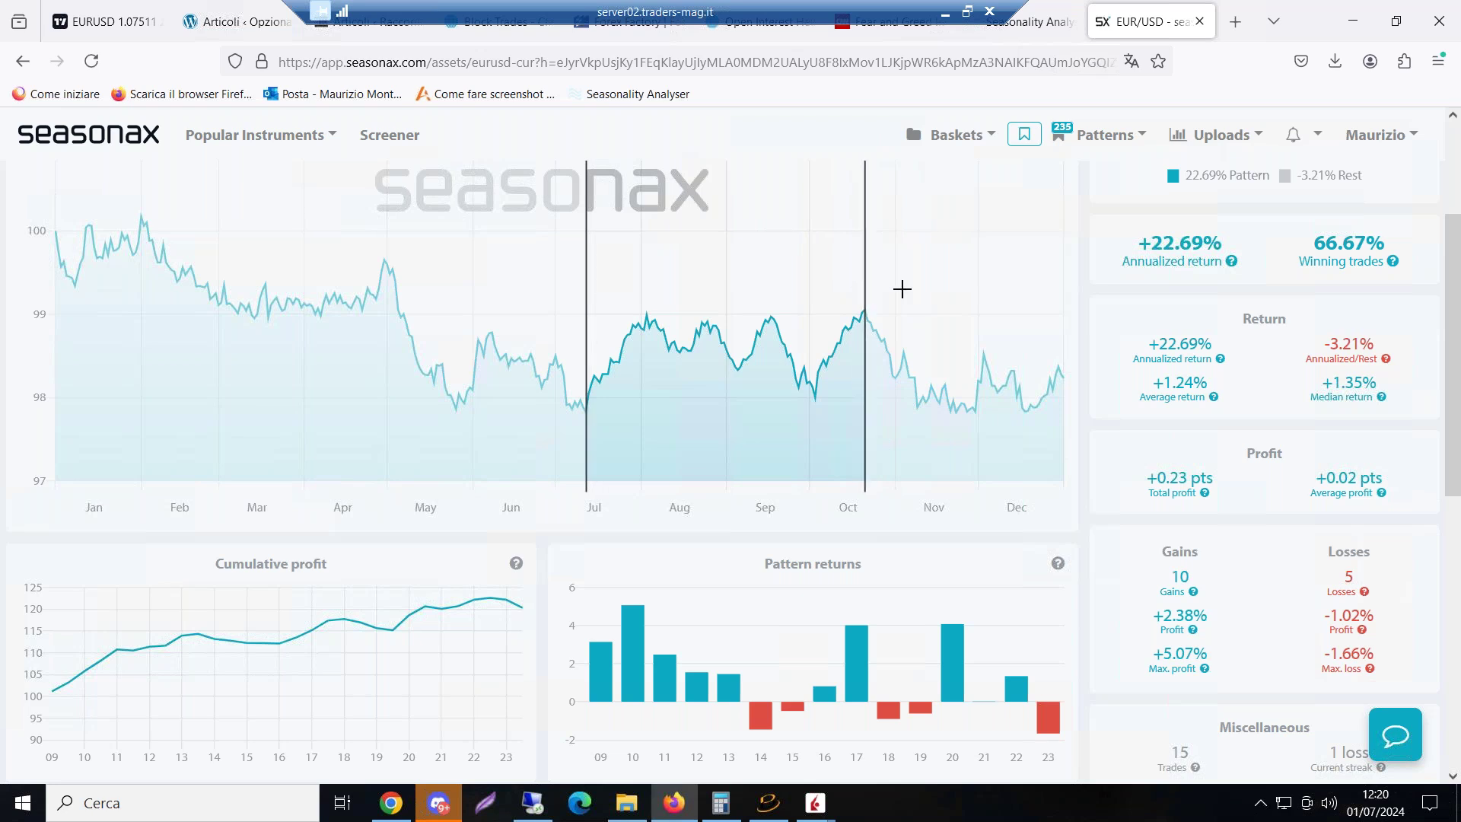
scroll(903, 289, "up", 2)
scroll(907, 287, "up", 2)
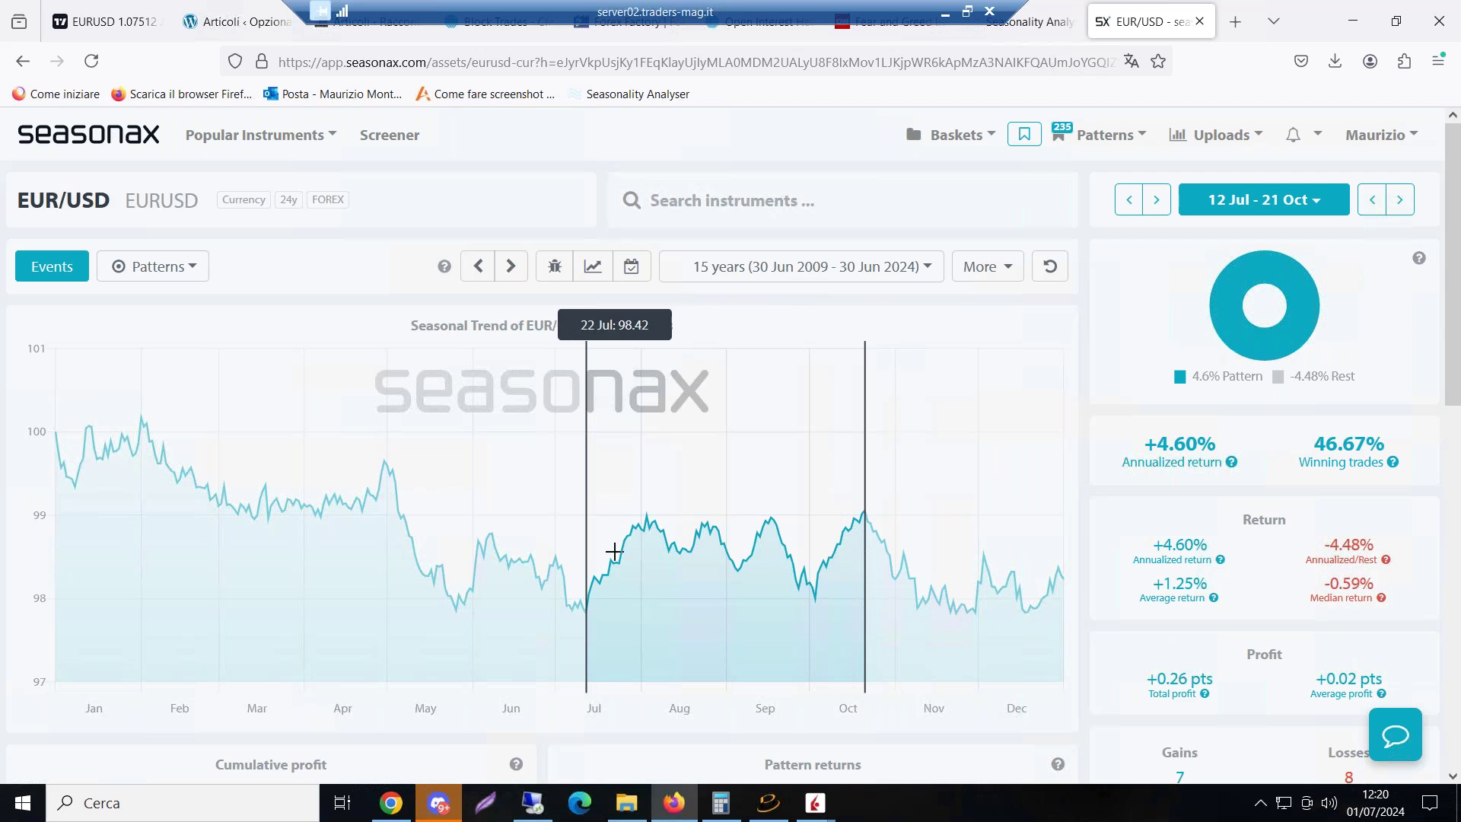
left_click(89, 28)
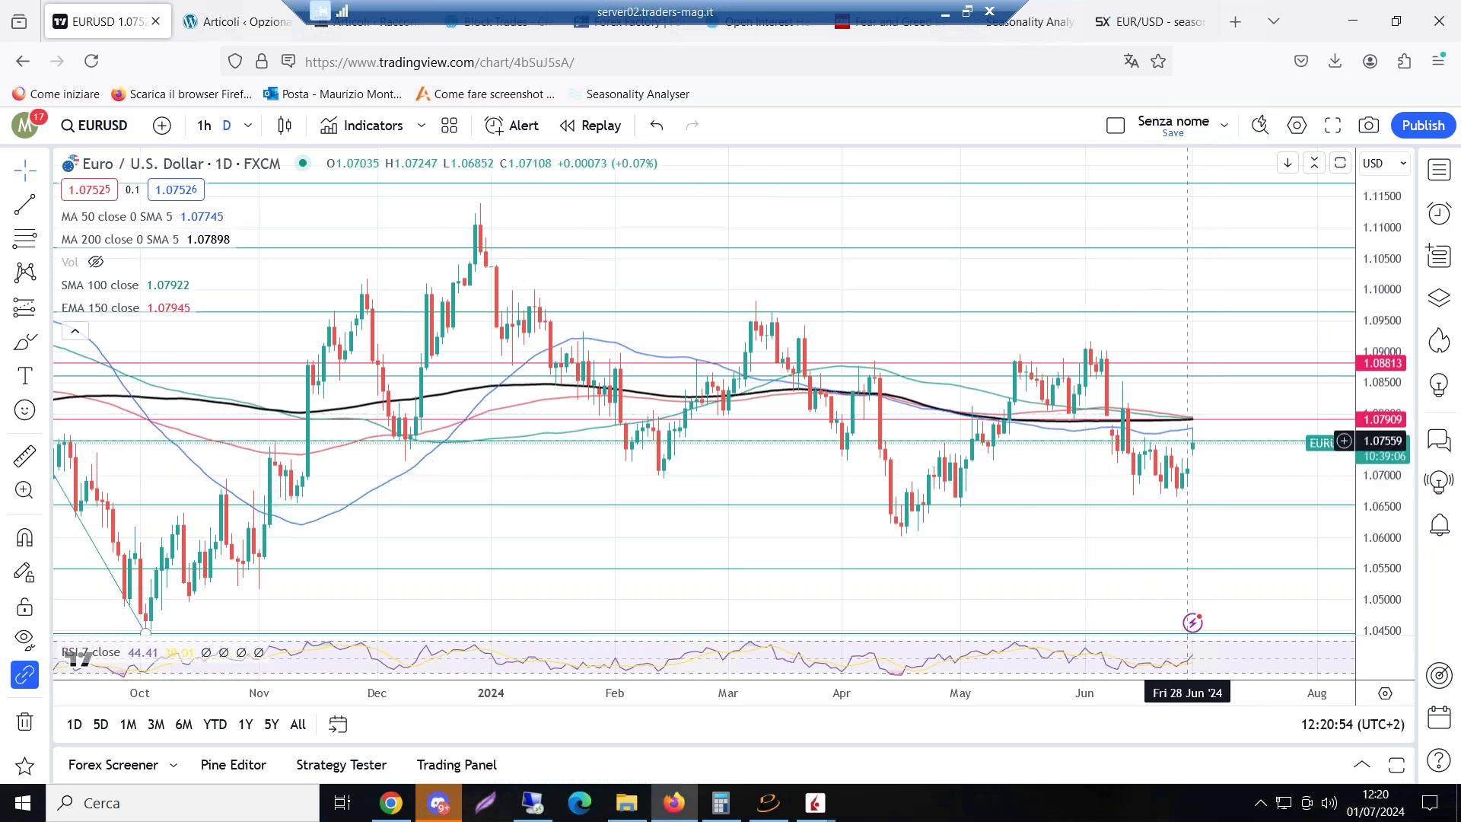
Switch to Seasonax and review the cumulative profit, pattern returns and gain/loss statistics of the EUR/USD 12 Jul - 21 Oct pattern
left_click(1121, 24)
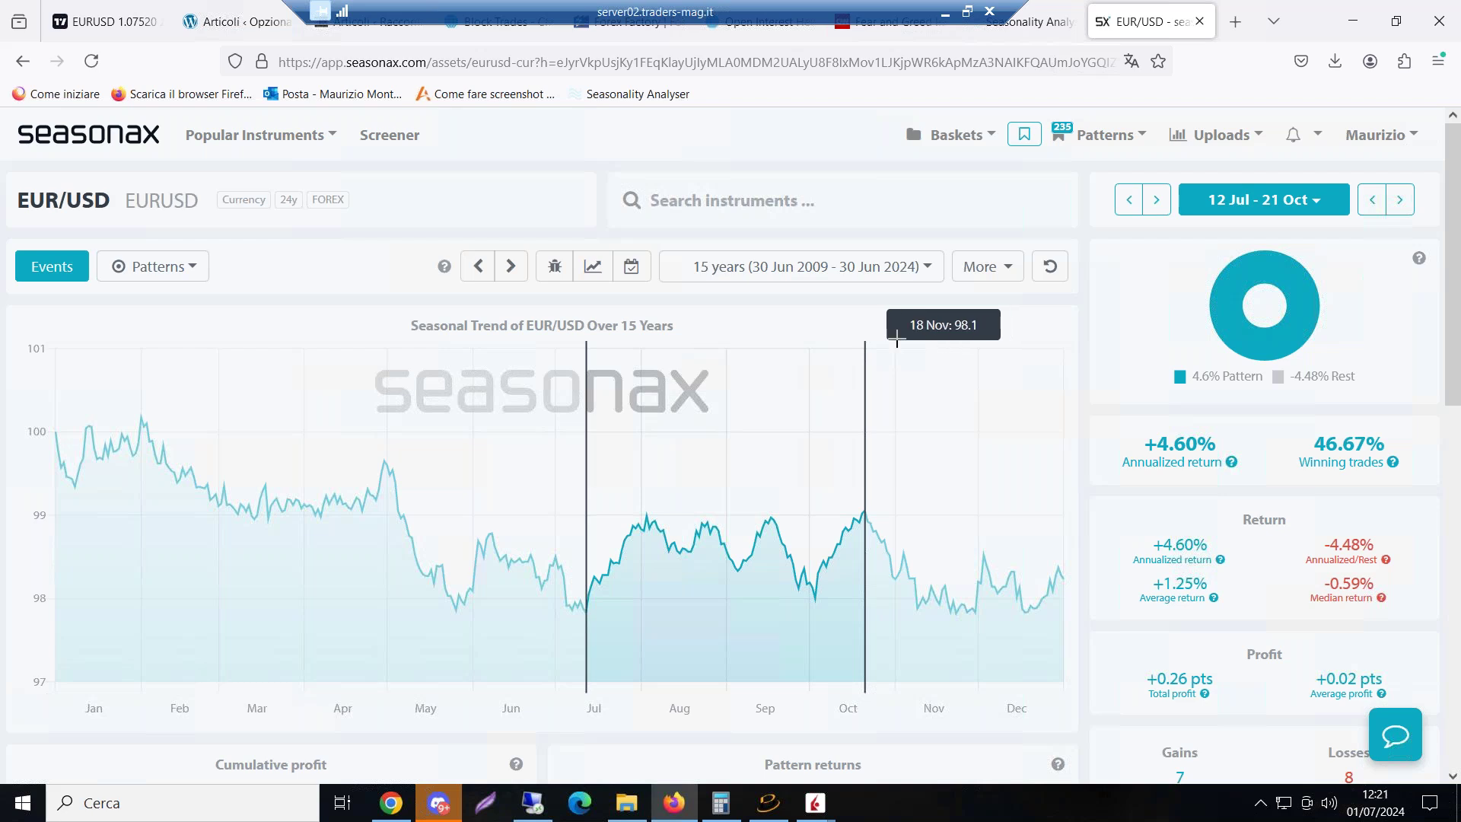
scroll(768, 229, "down", 1)
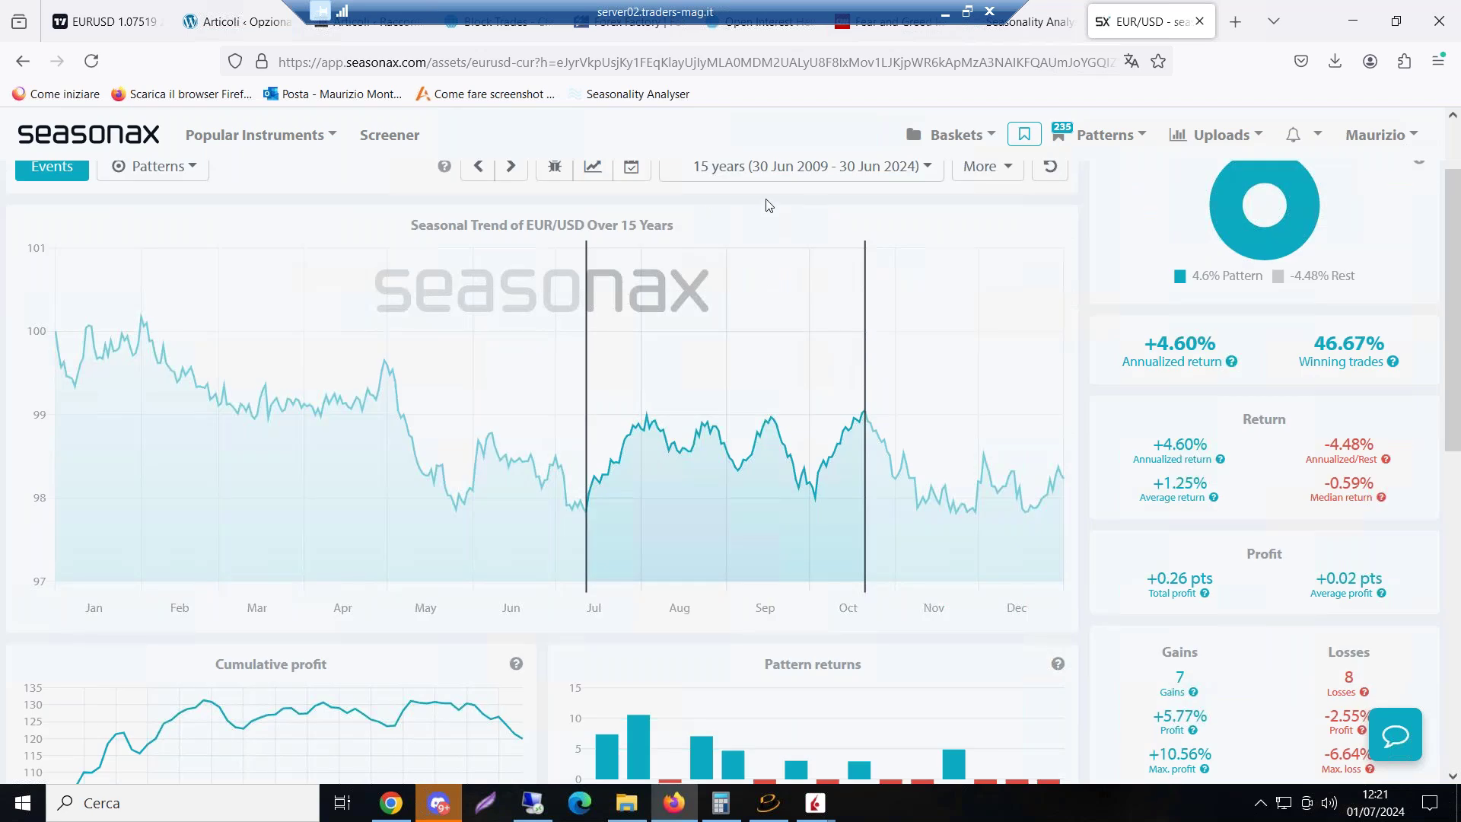
scroll(765, 229, "down", 1)
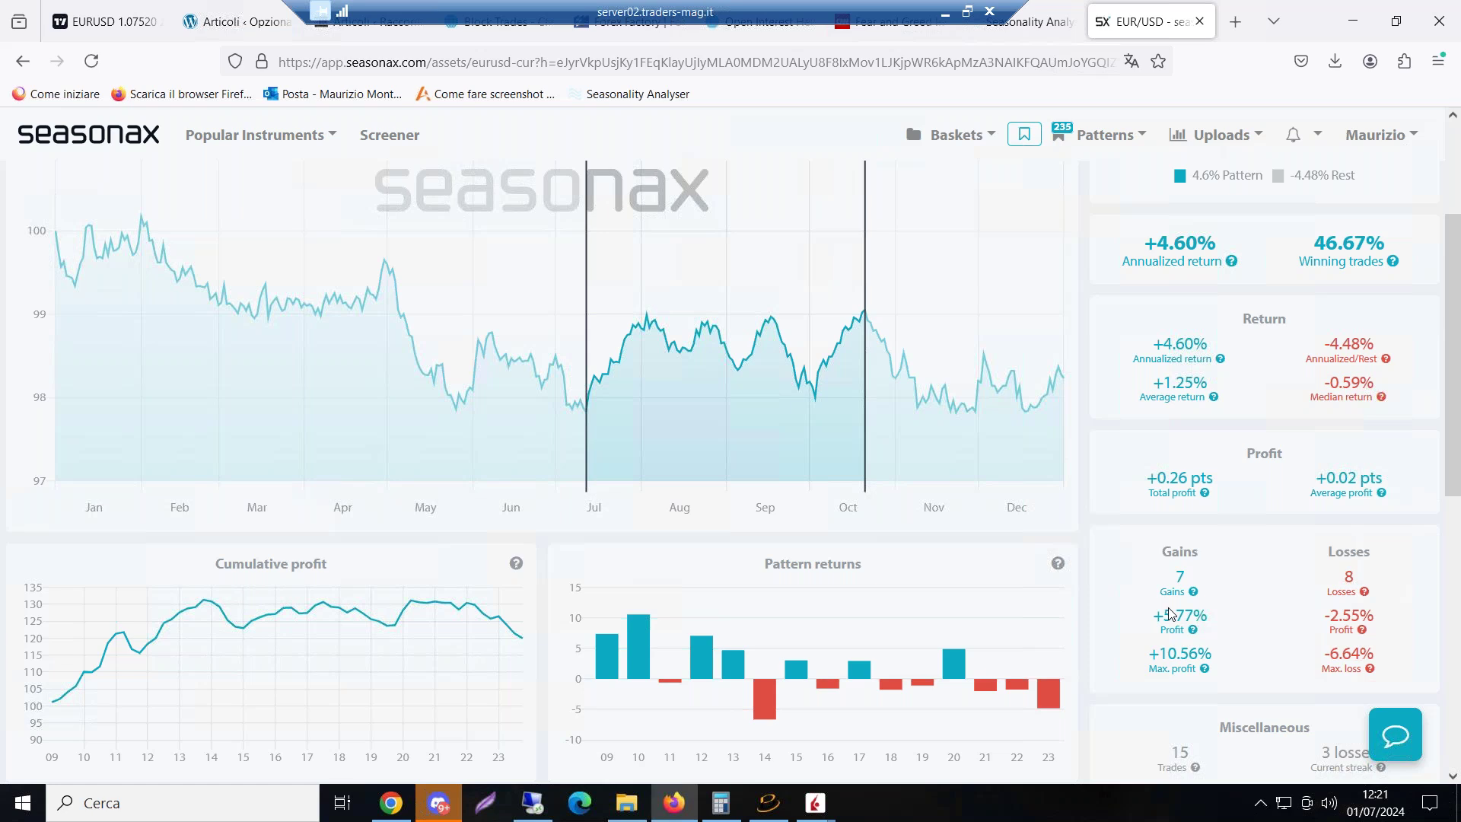
scroll(914, 278, "up", 3)
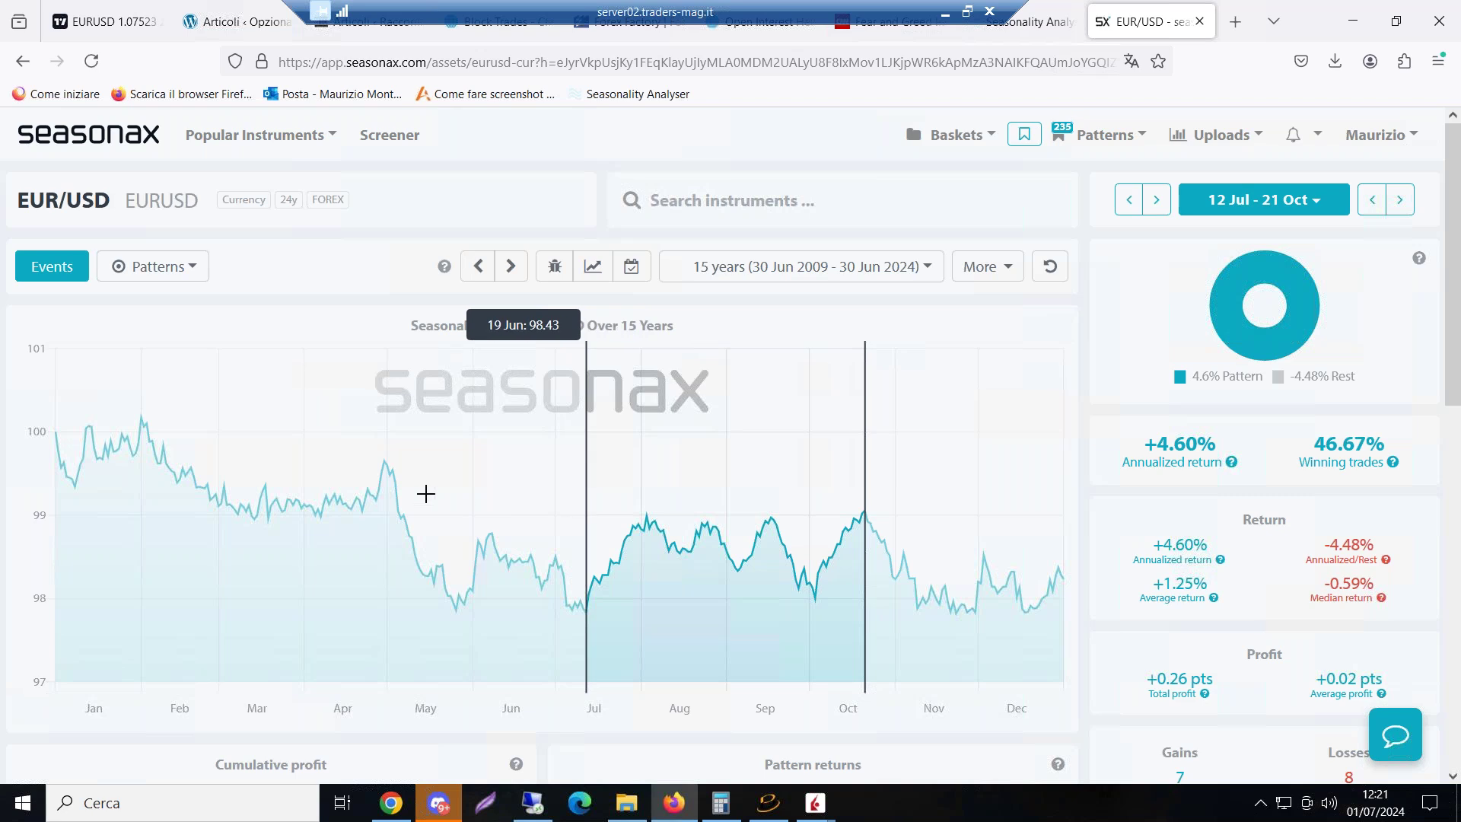
Select the 30 Apr - 25 May pattern on the 15-year EUR/USD seasonal chart and review its returns
left_click_drag(386, 460, 453, 511)
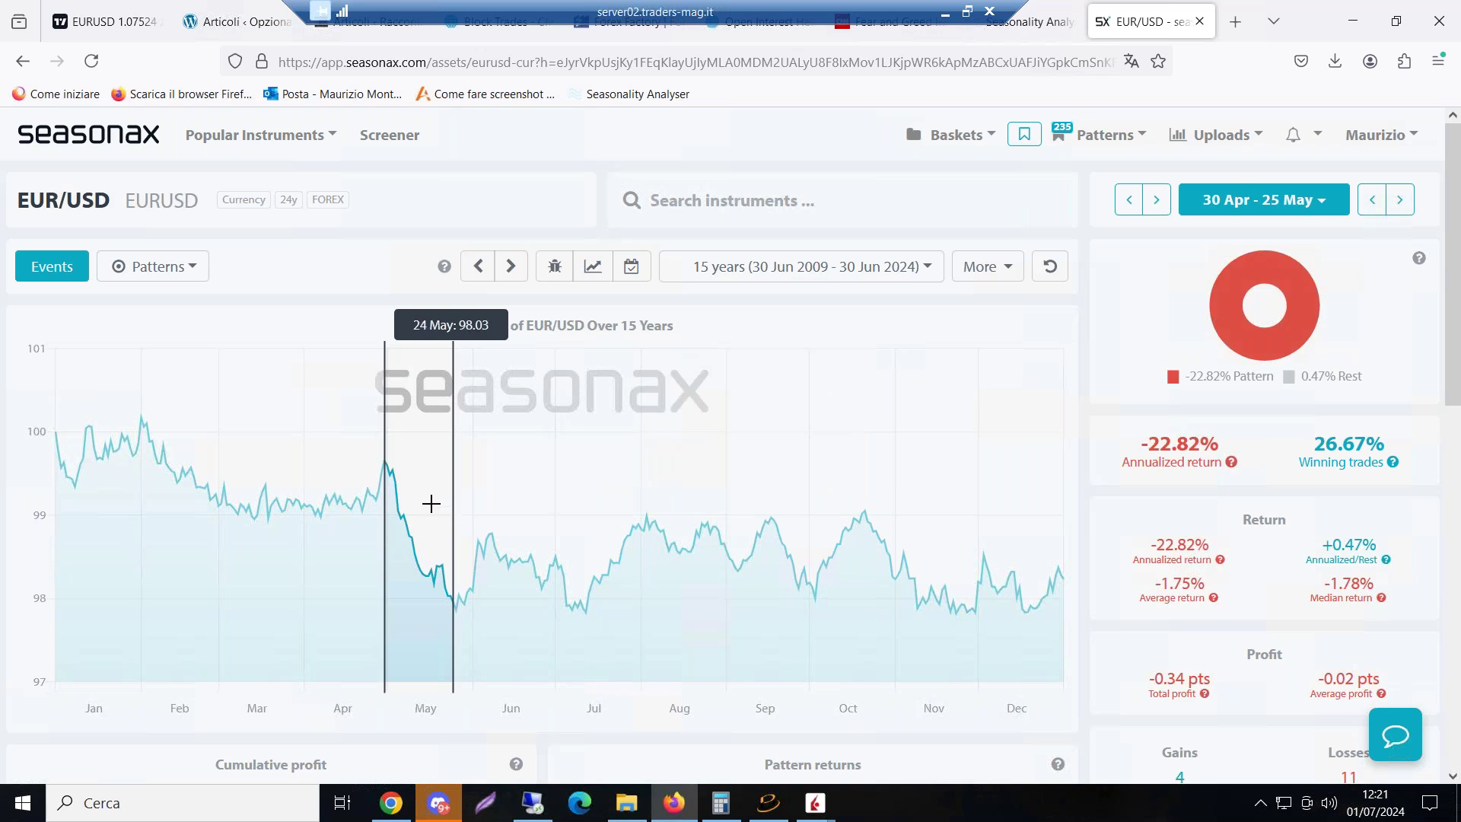
scroll(392, 471, "down", 1)
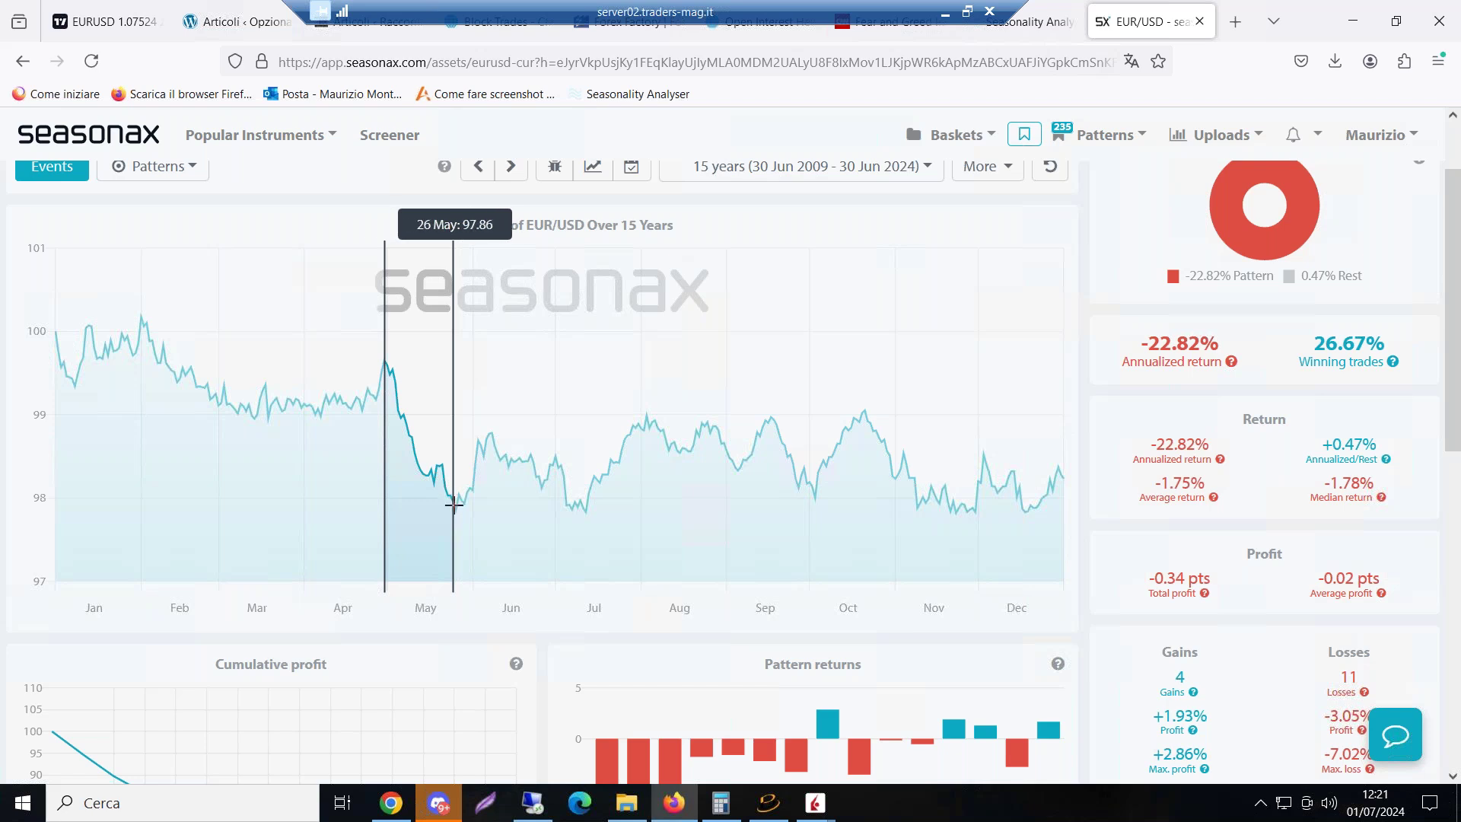
scroll(881, 399, "down", 1)
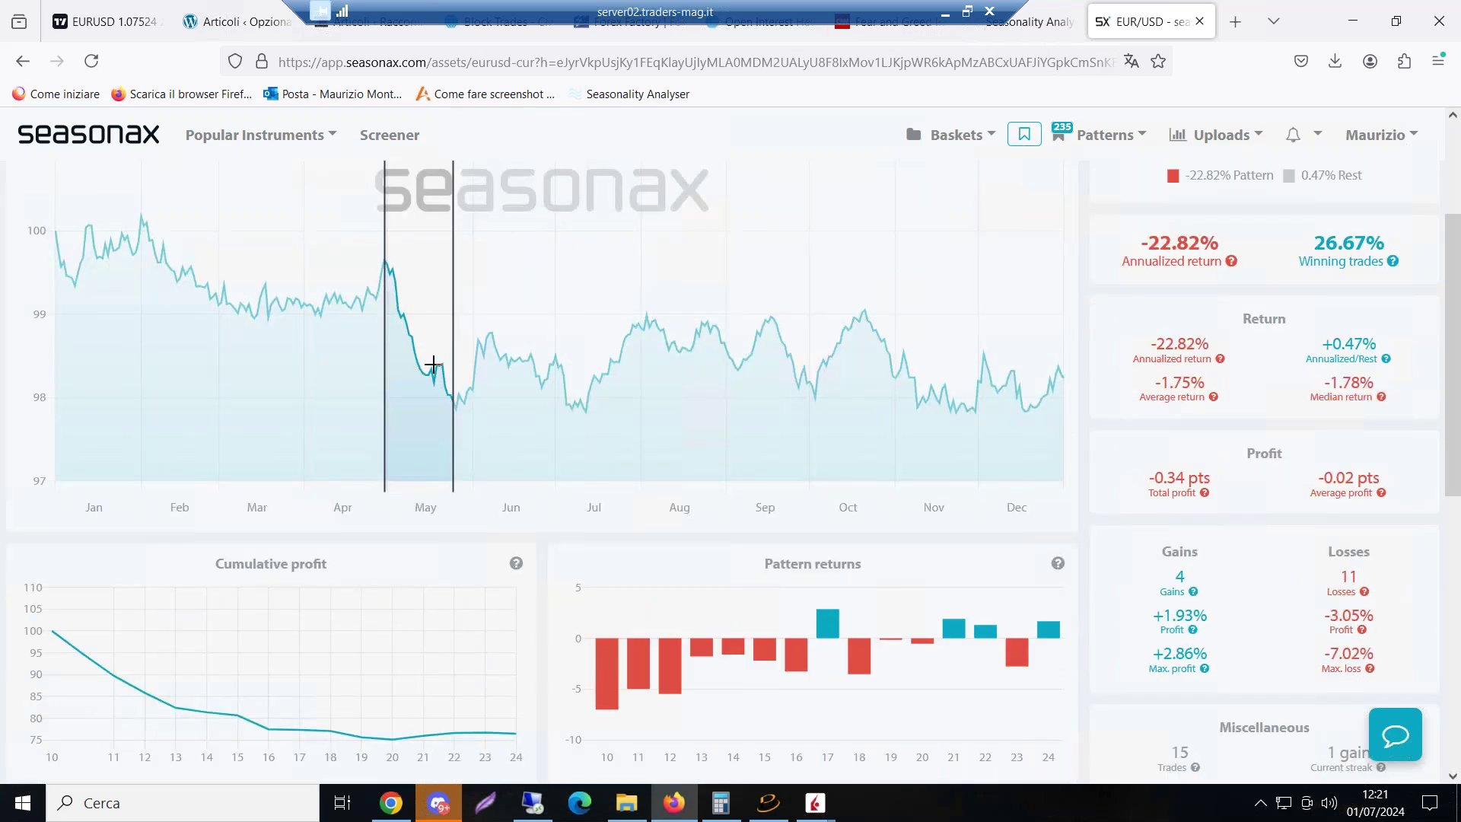
scroll(392, 251, "up", 3)
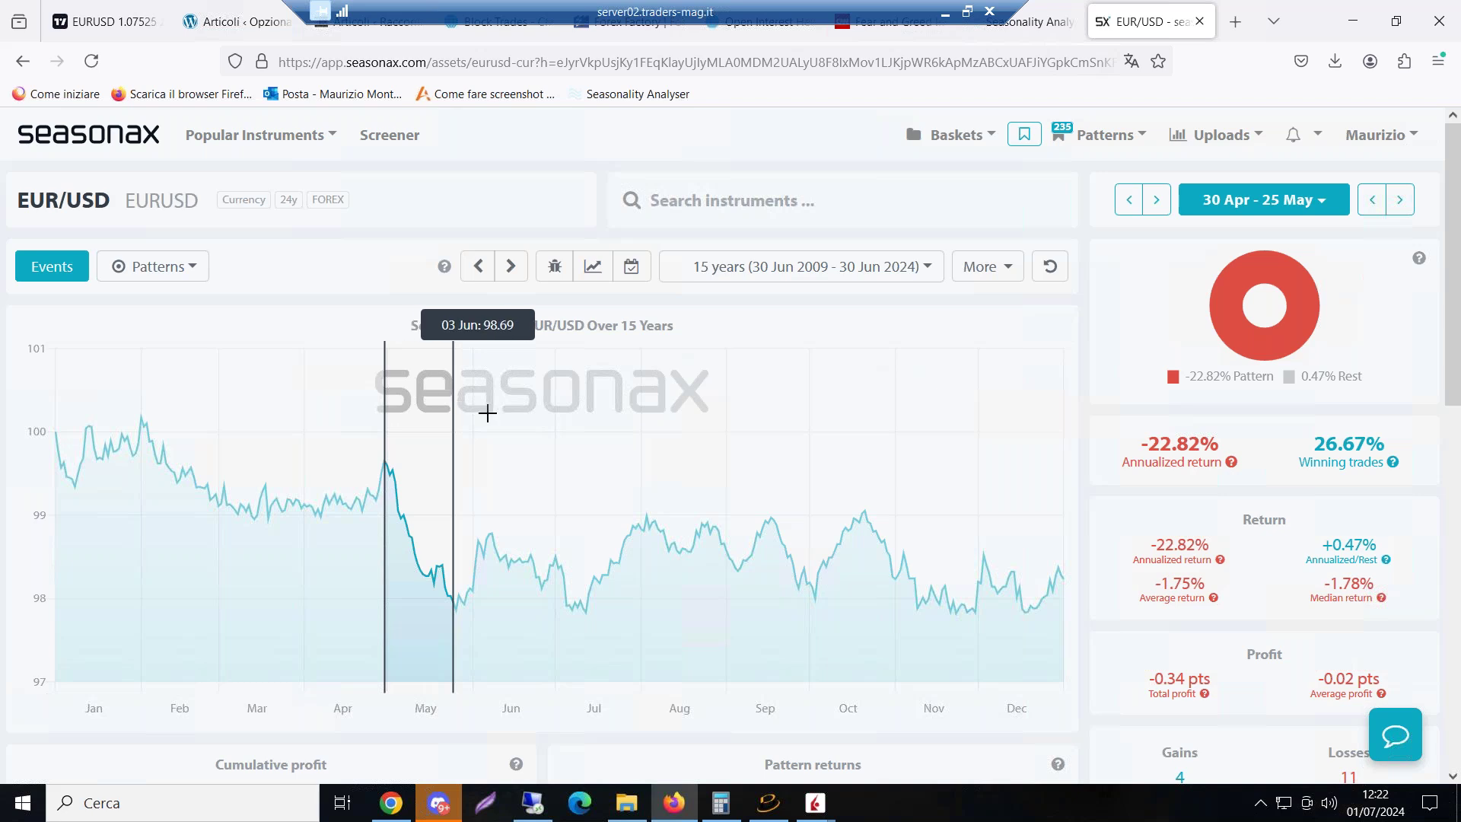
scroll(472, 407, "down", 2)
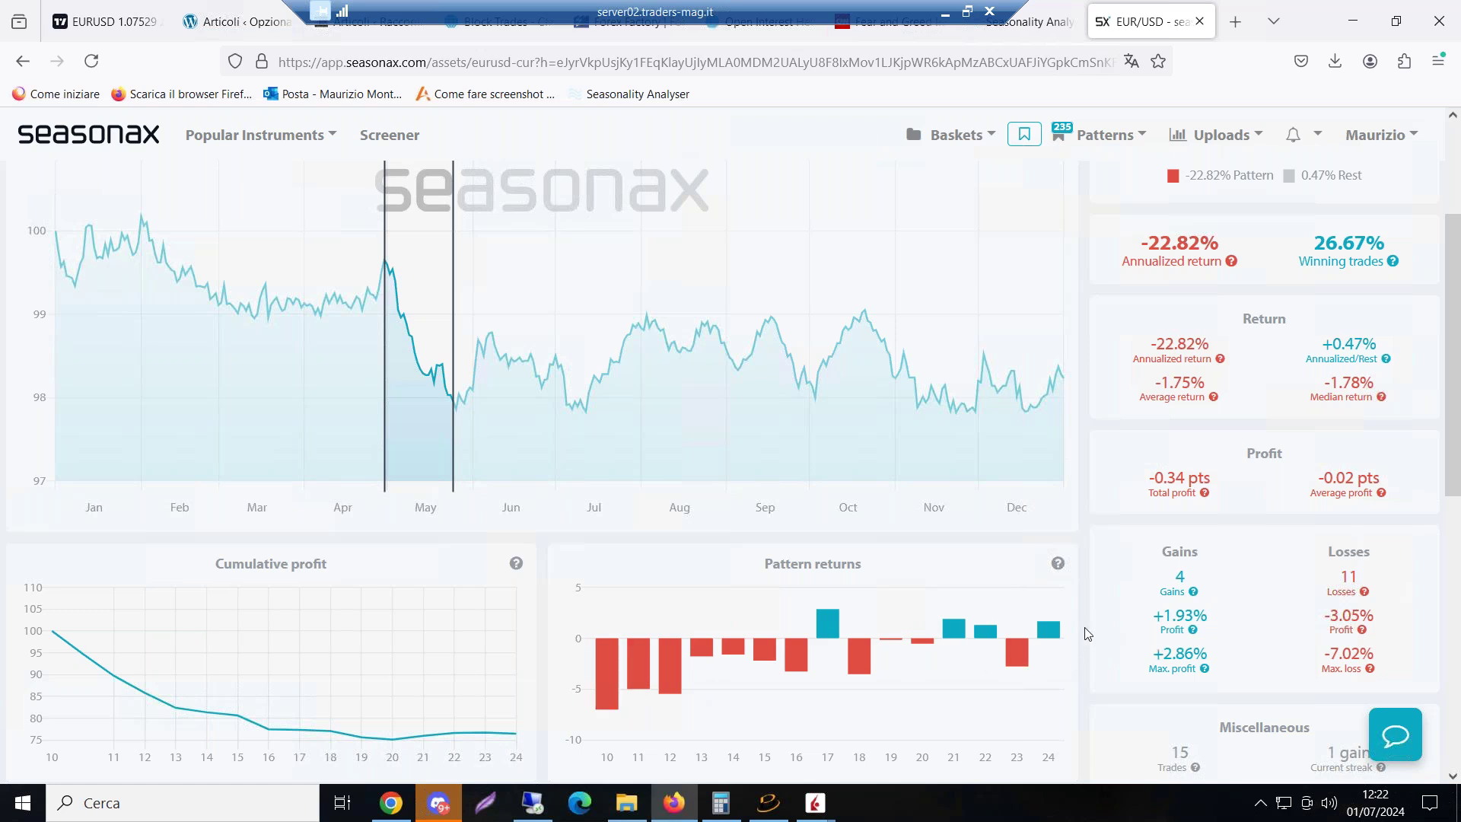
scroll(612, 485, "up", 3)
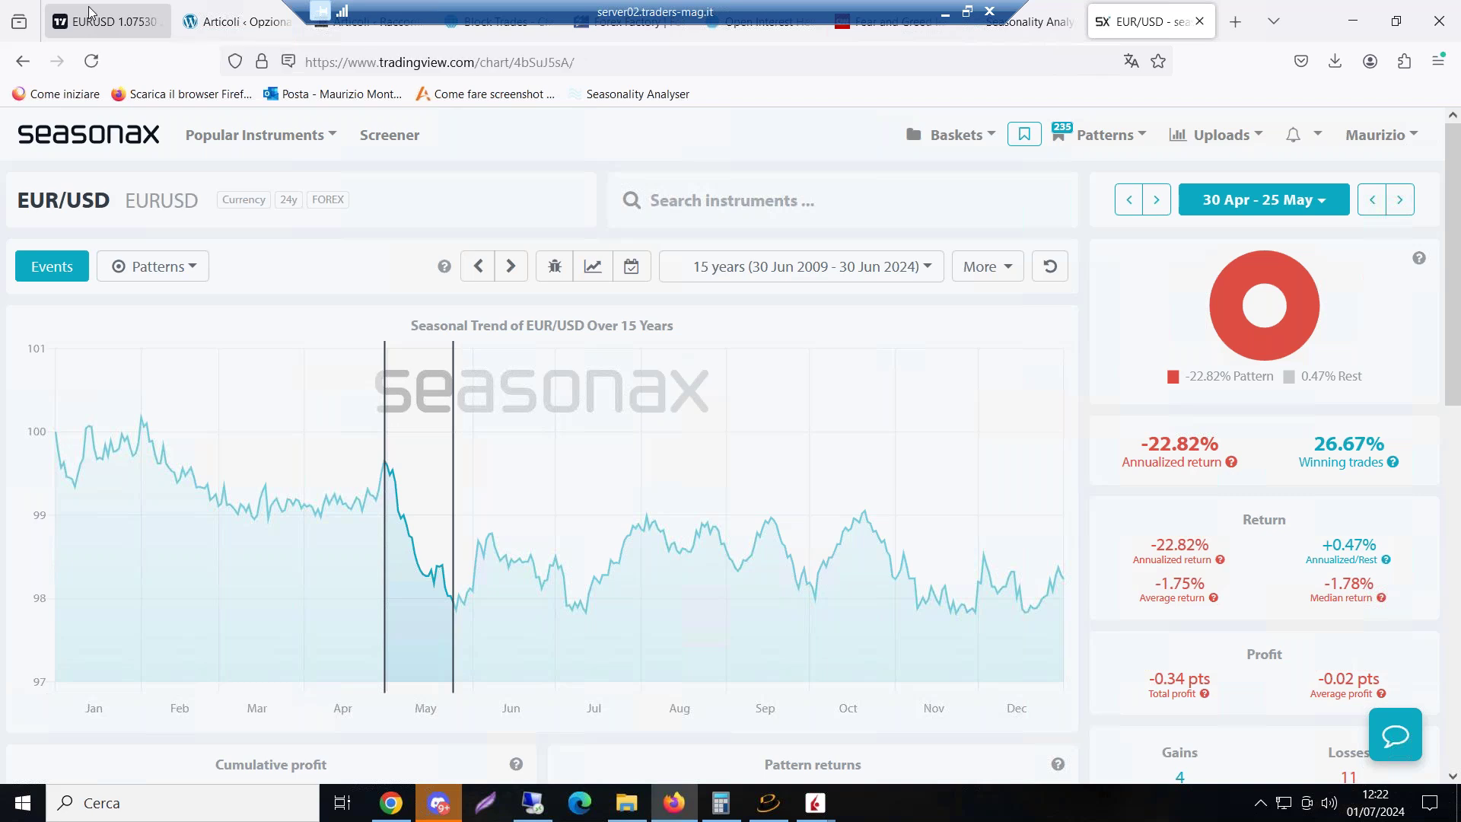
Switch to the forex trade report in Excel and examine the dates and results of the April 2024 EURUSD short trades
left_click(89, 21)
left_click(943, 13)
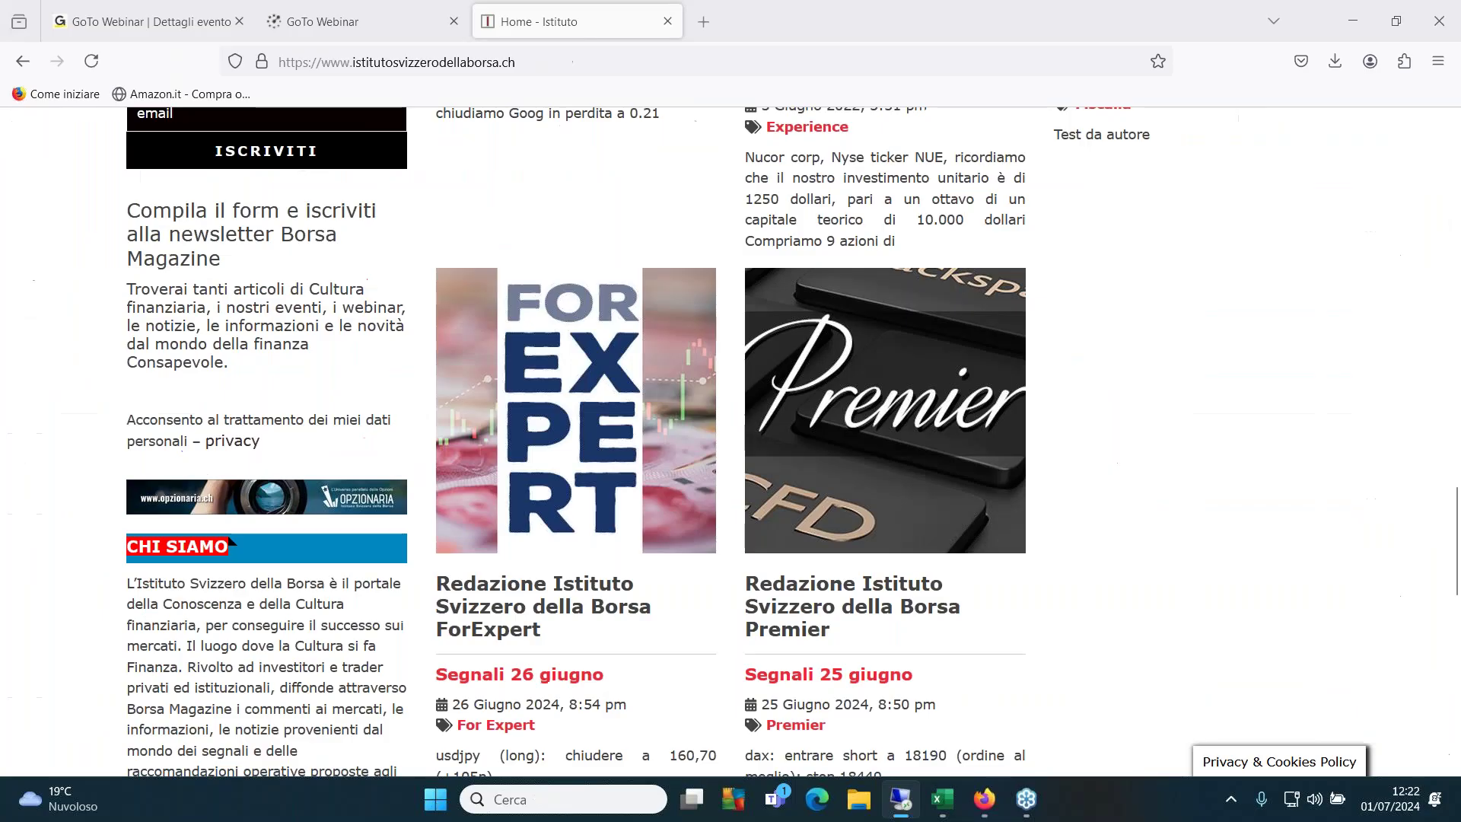
left_click(938, 807)
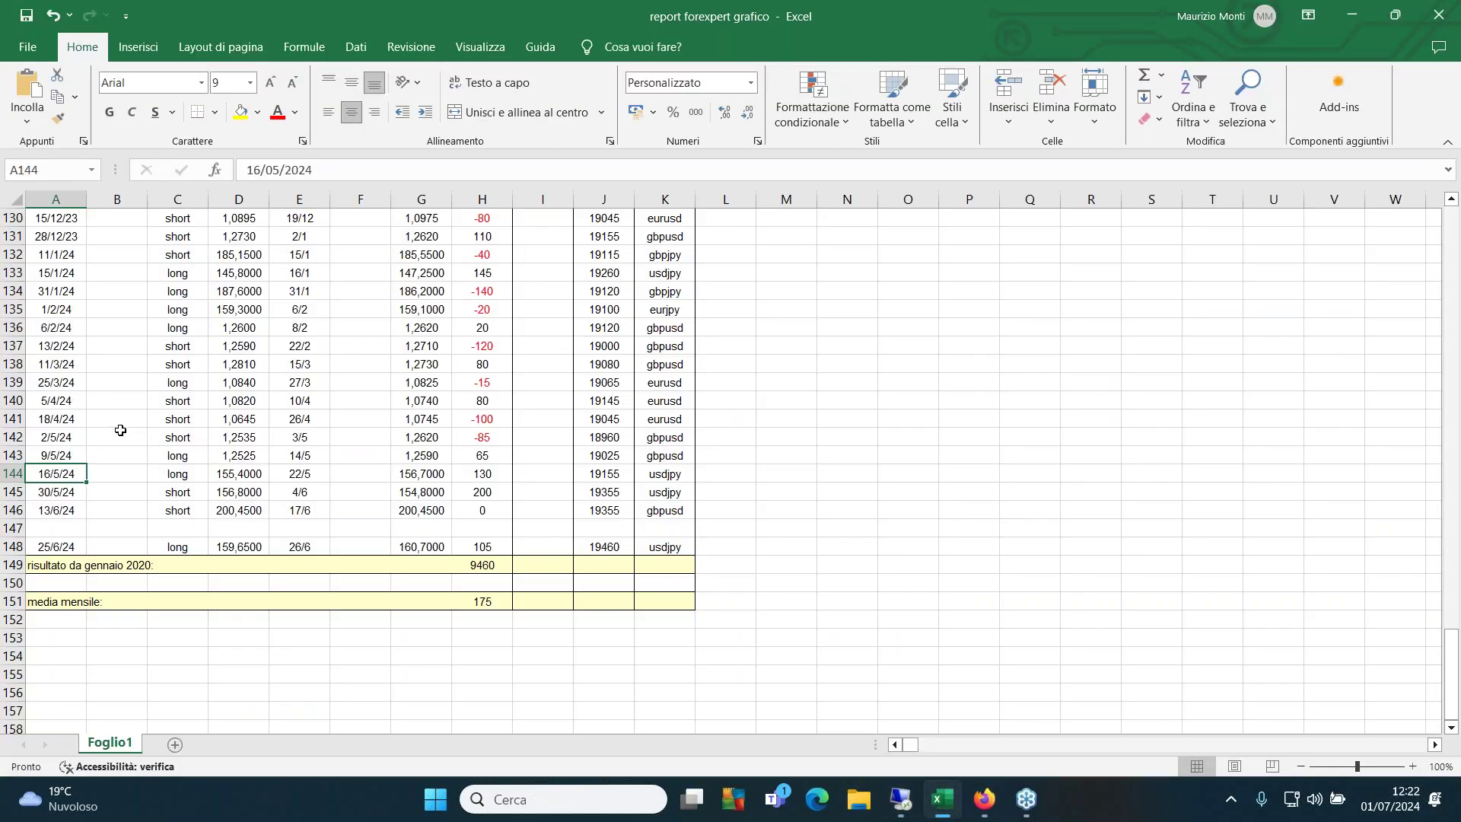
left_click(669, 419)
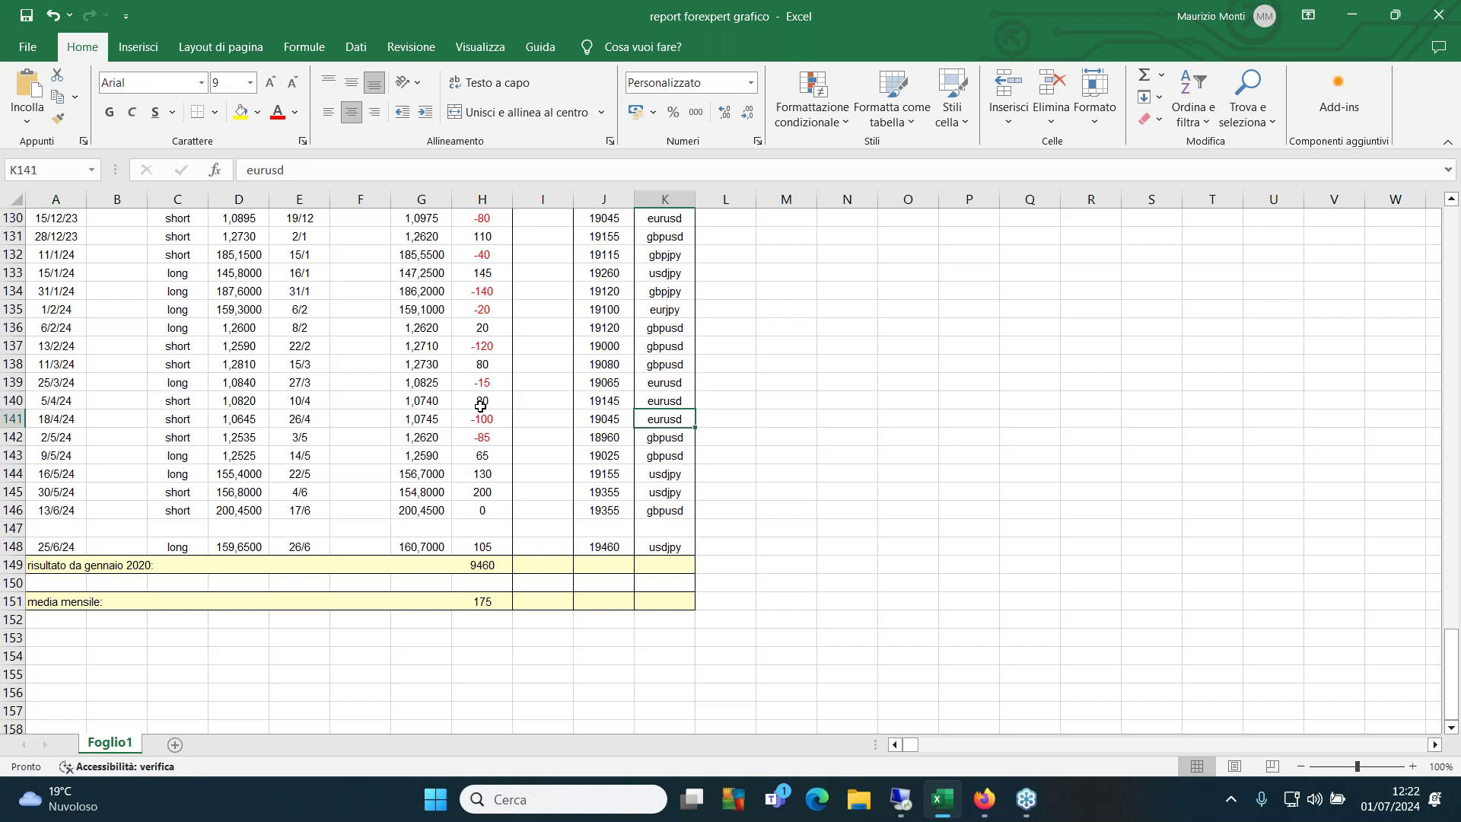
left_click(69, 405)
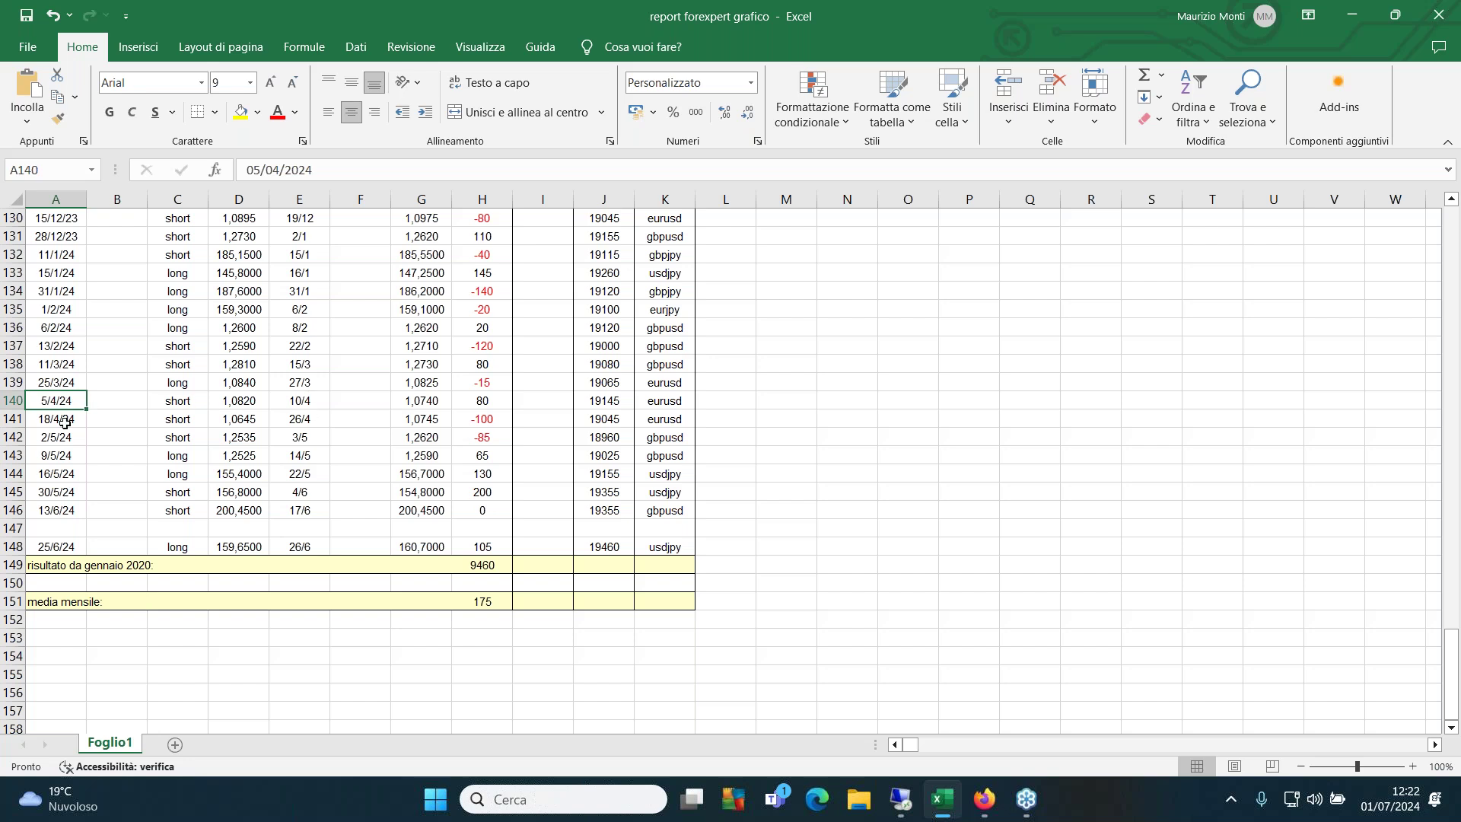
left_click(305, 417)
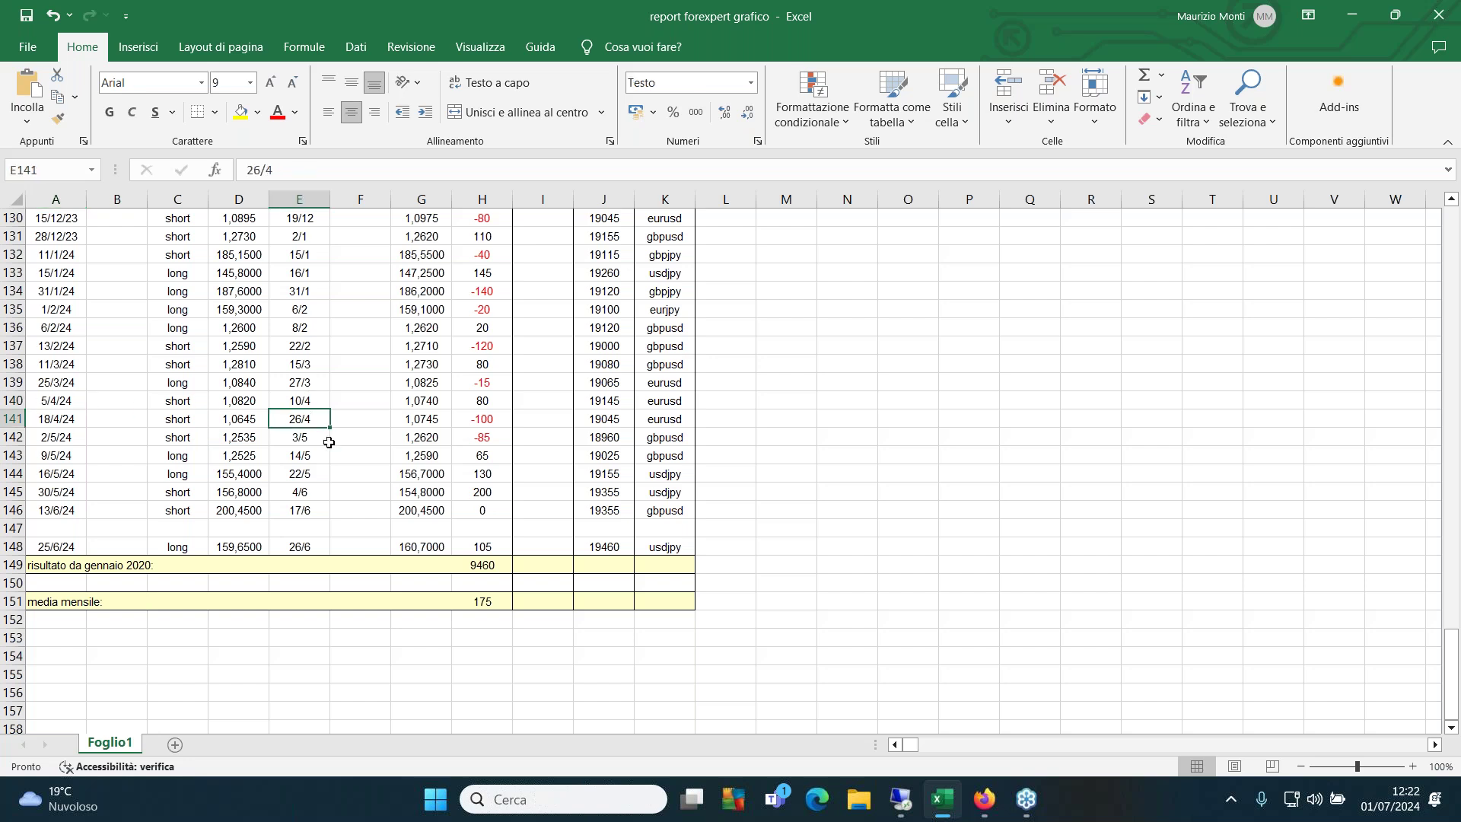
left_click(494, 401)
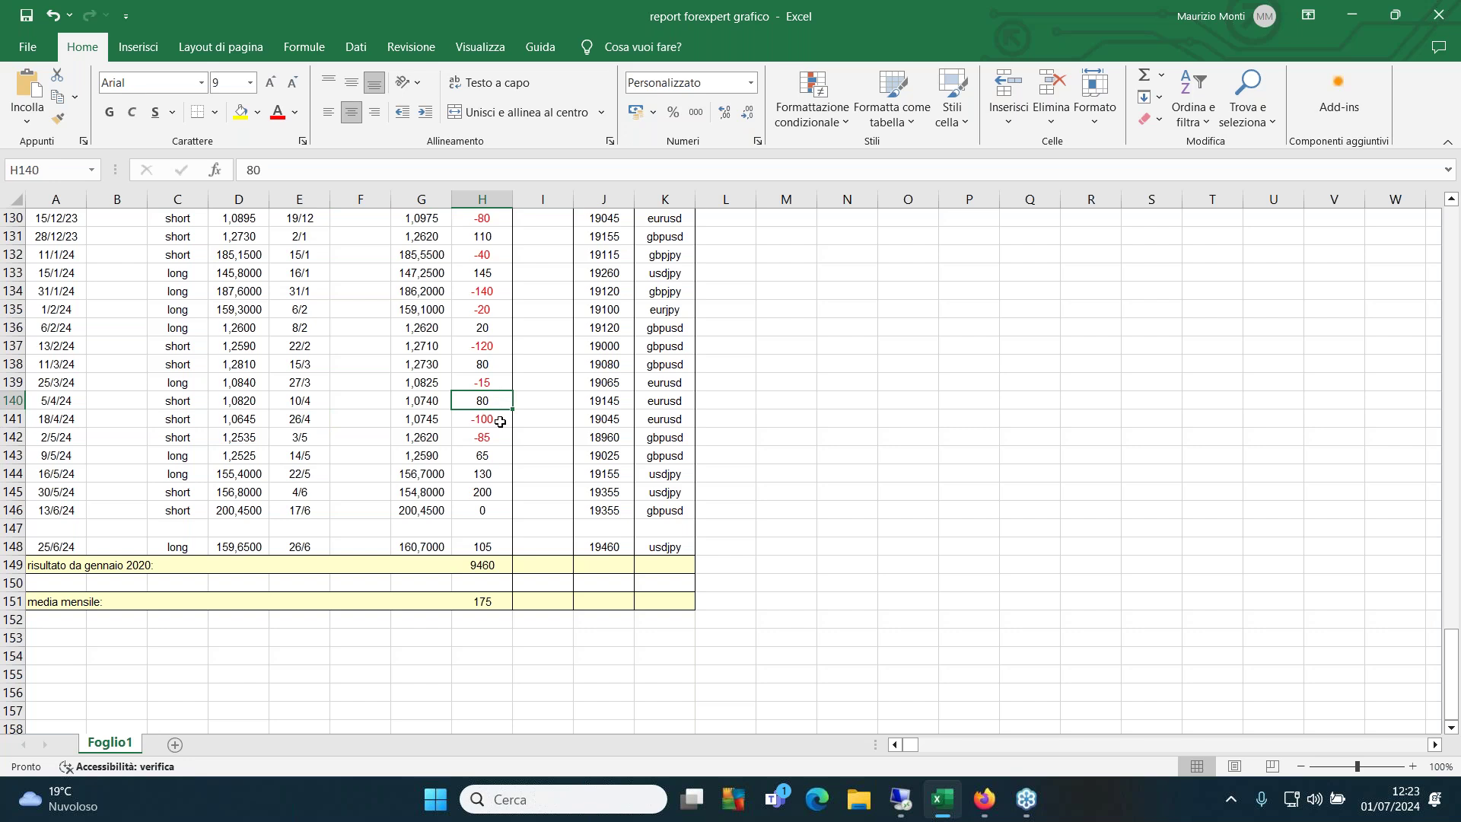
left_click(499, 421)
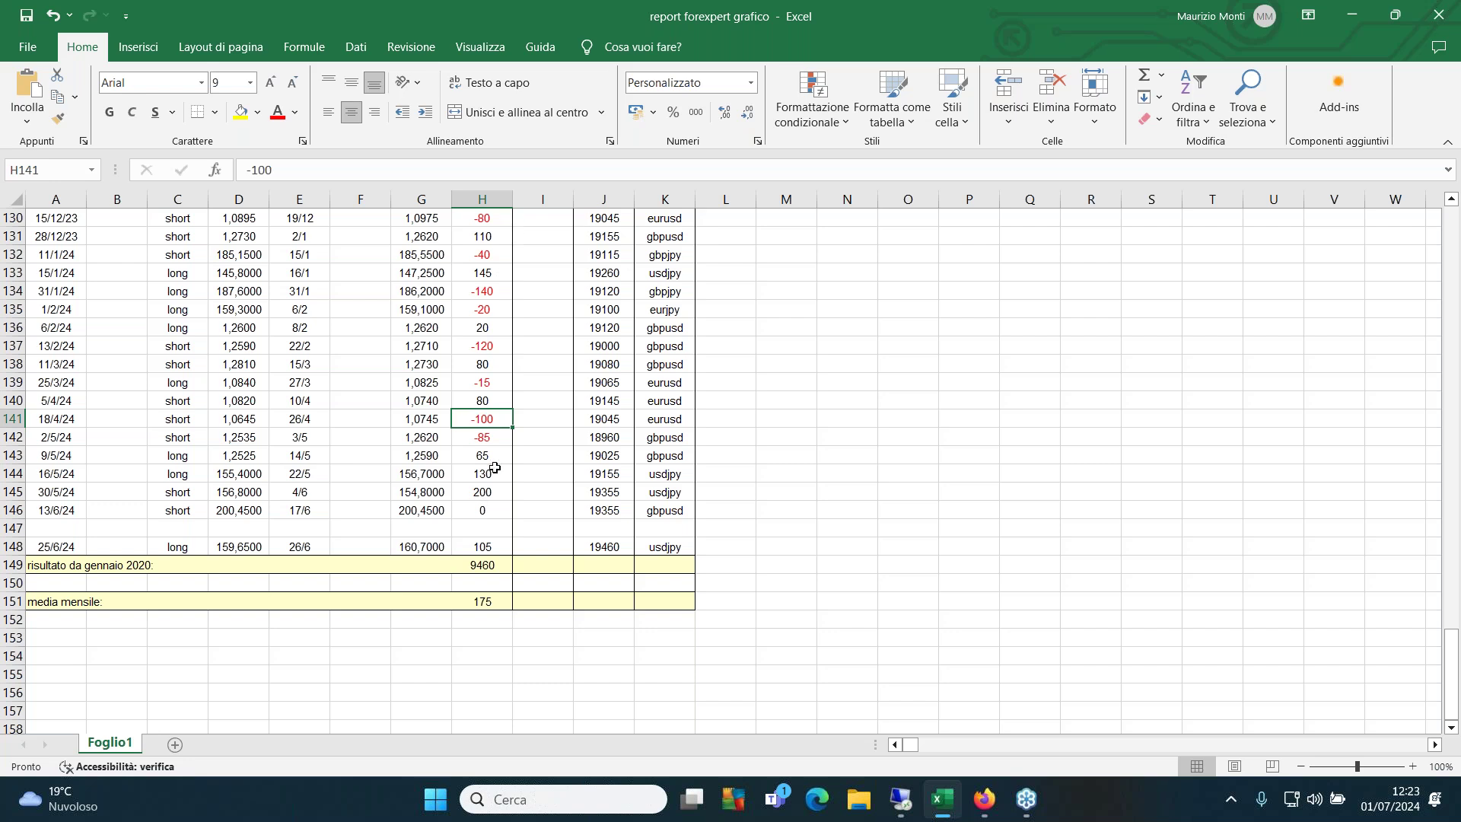
Review the surrounding trades in the report, then check the 18/4/24 EURUSD trade's entry date, result and closing date
scroll(494, 467, "up", 2)
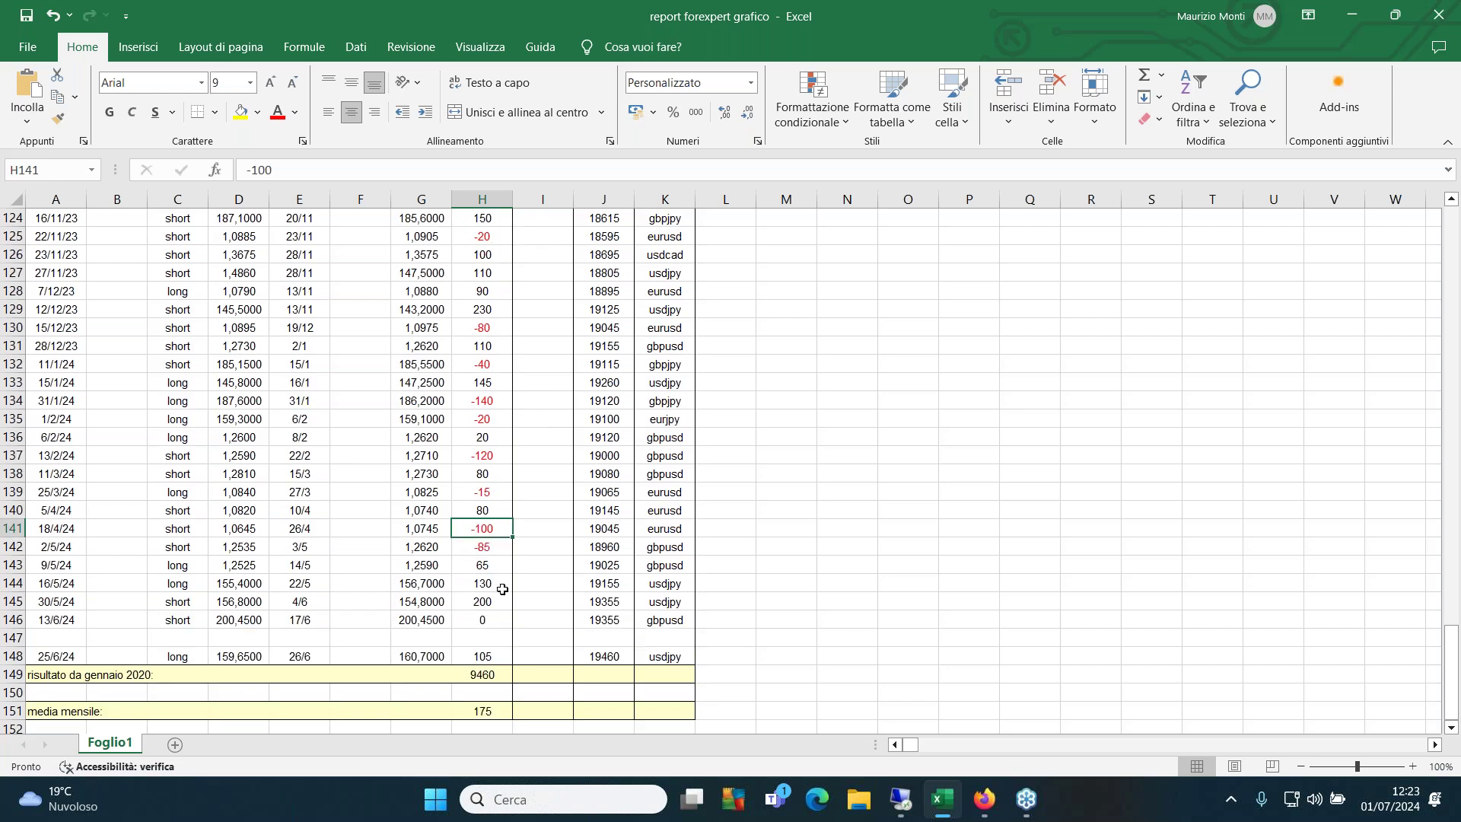
scroll(496, 578, "down", 1)
scroll(496, 574, "down", 1)
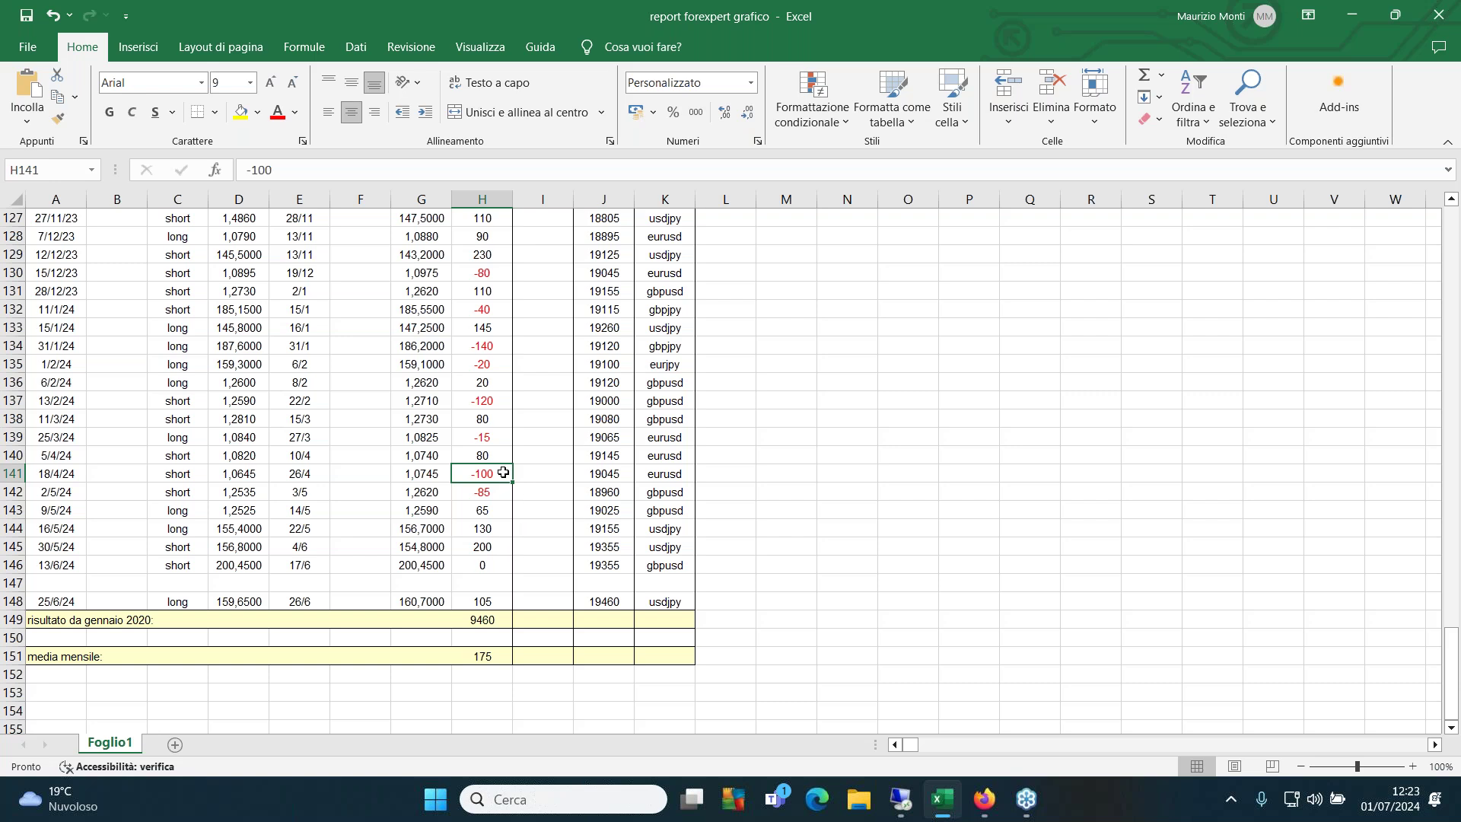
left_click(46, 473)
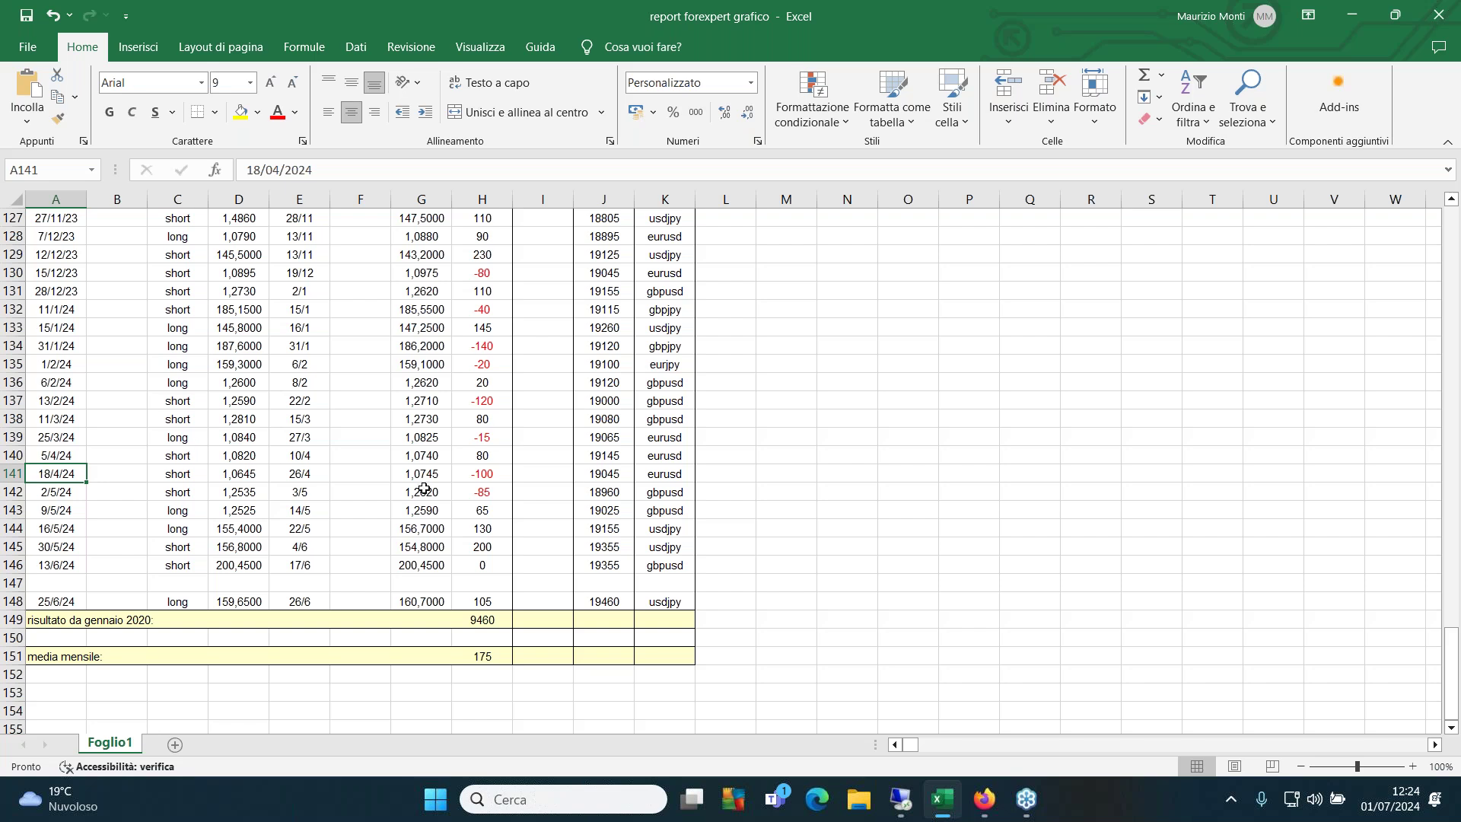
left_click(495, 470)
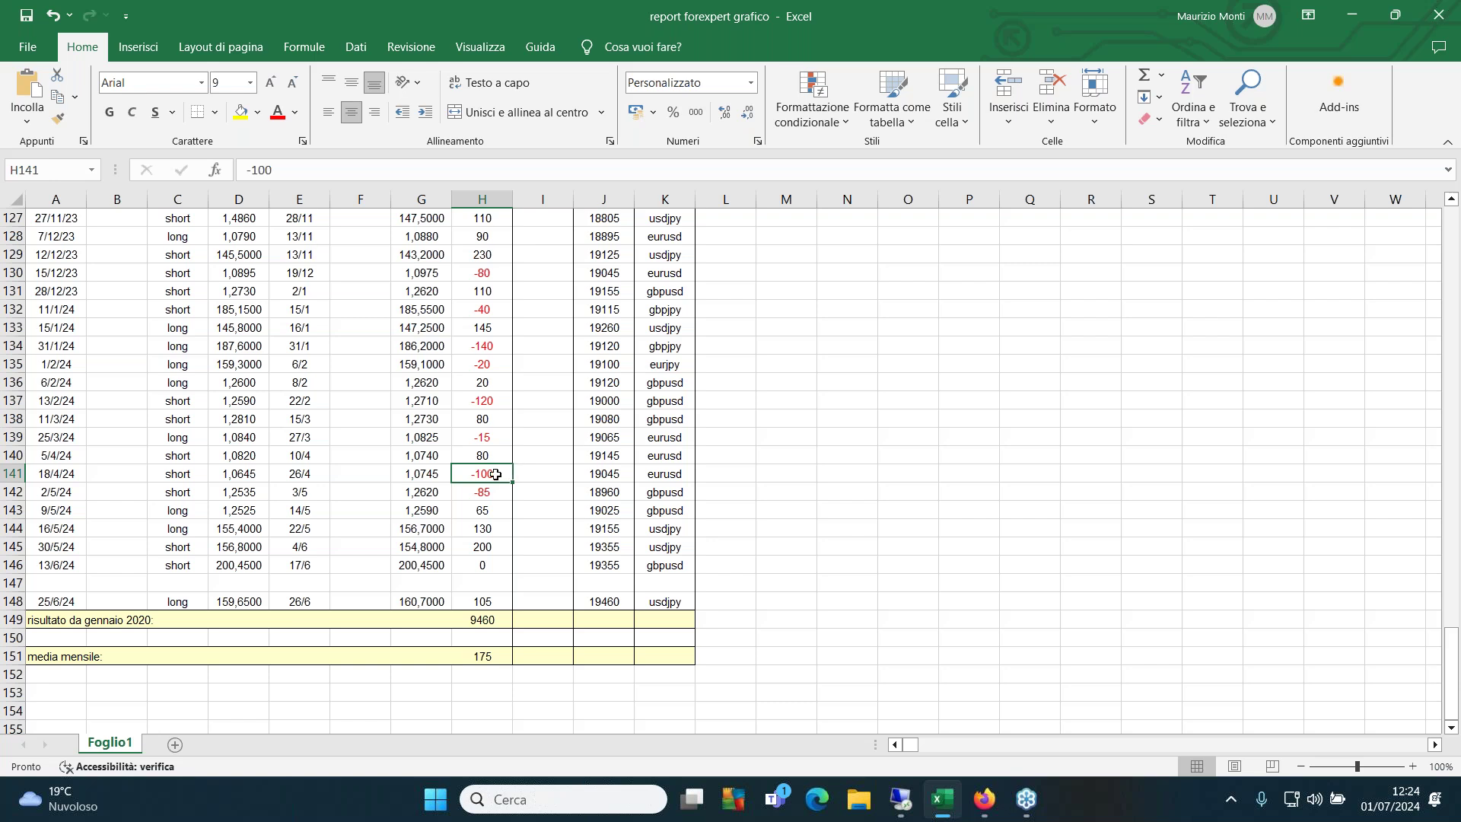
left_click(313, 475)
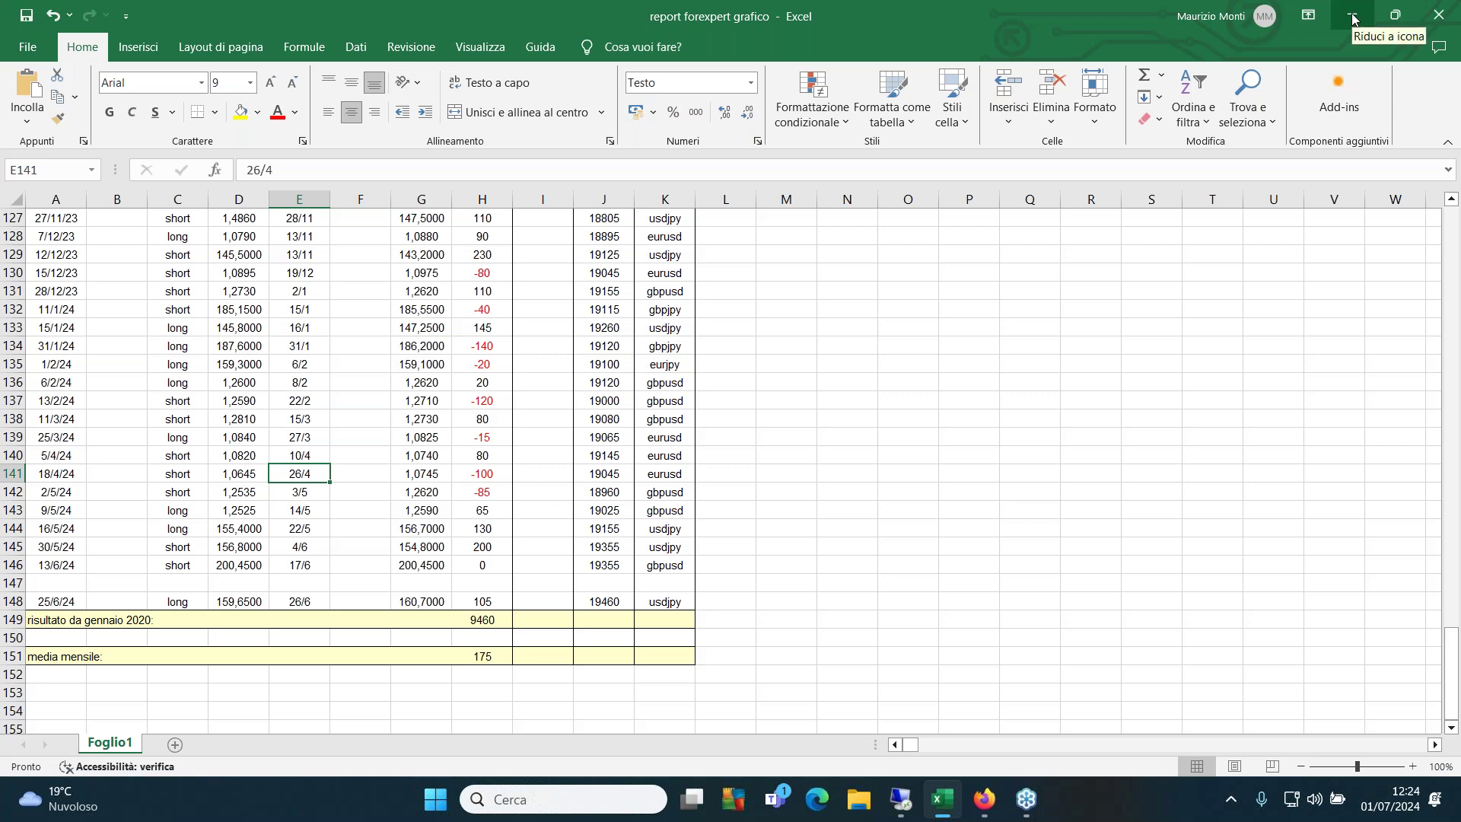
Switch to TradingView to check the EURUSD chart, then return to the trade report in Excel
left_click(1353, 18)
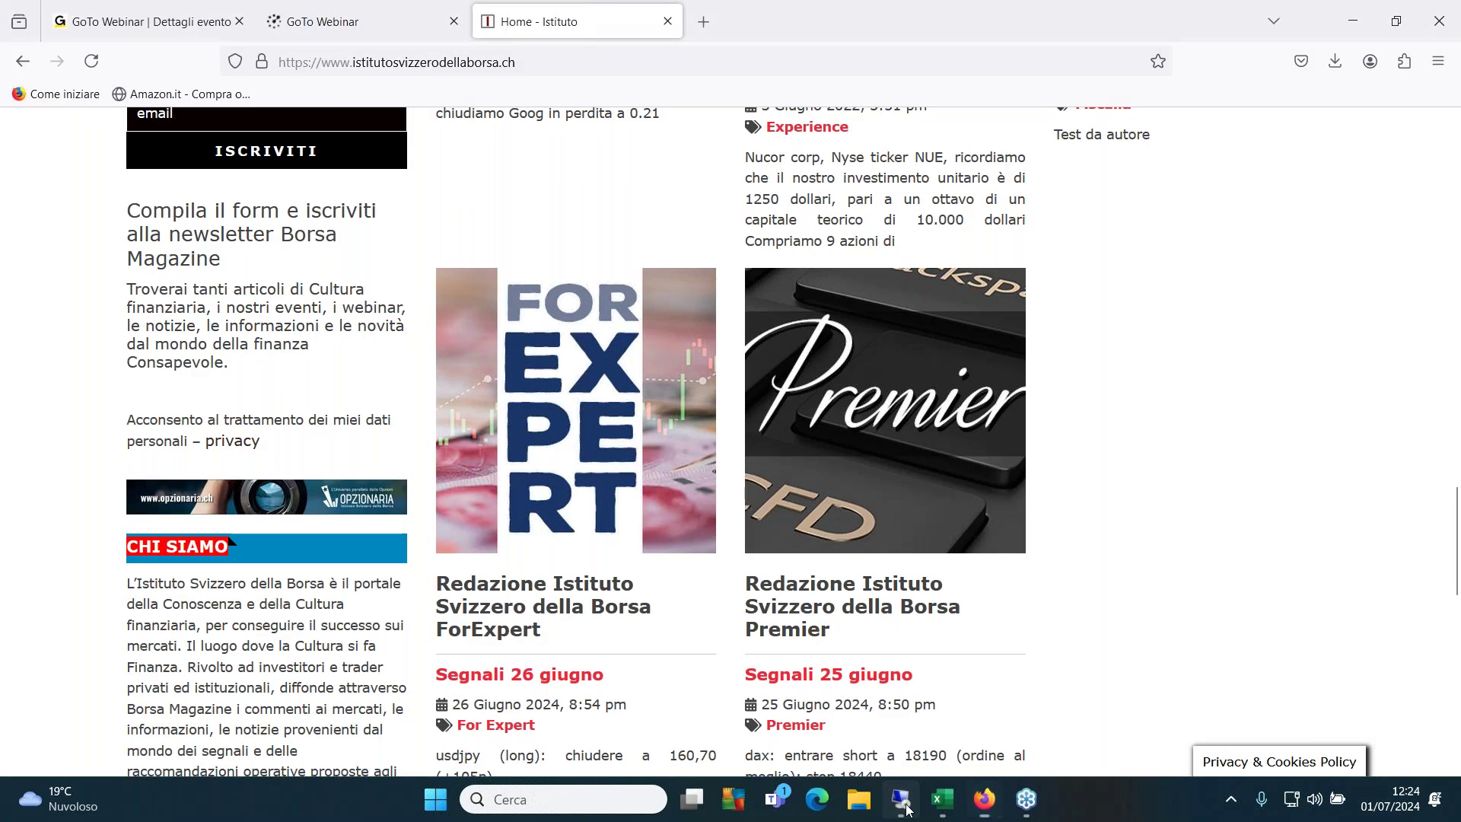
left_click(906, 809)
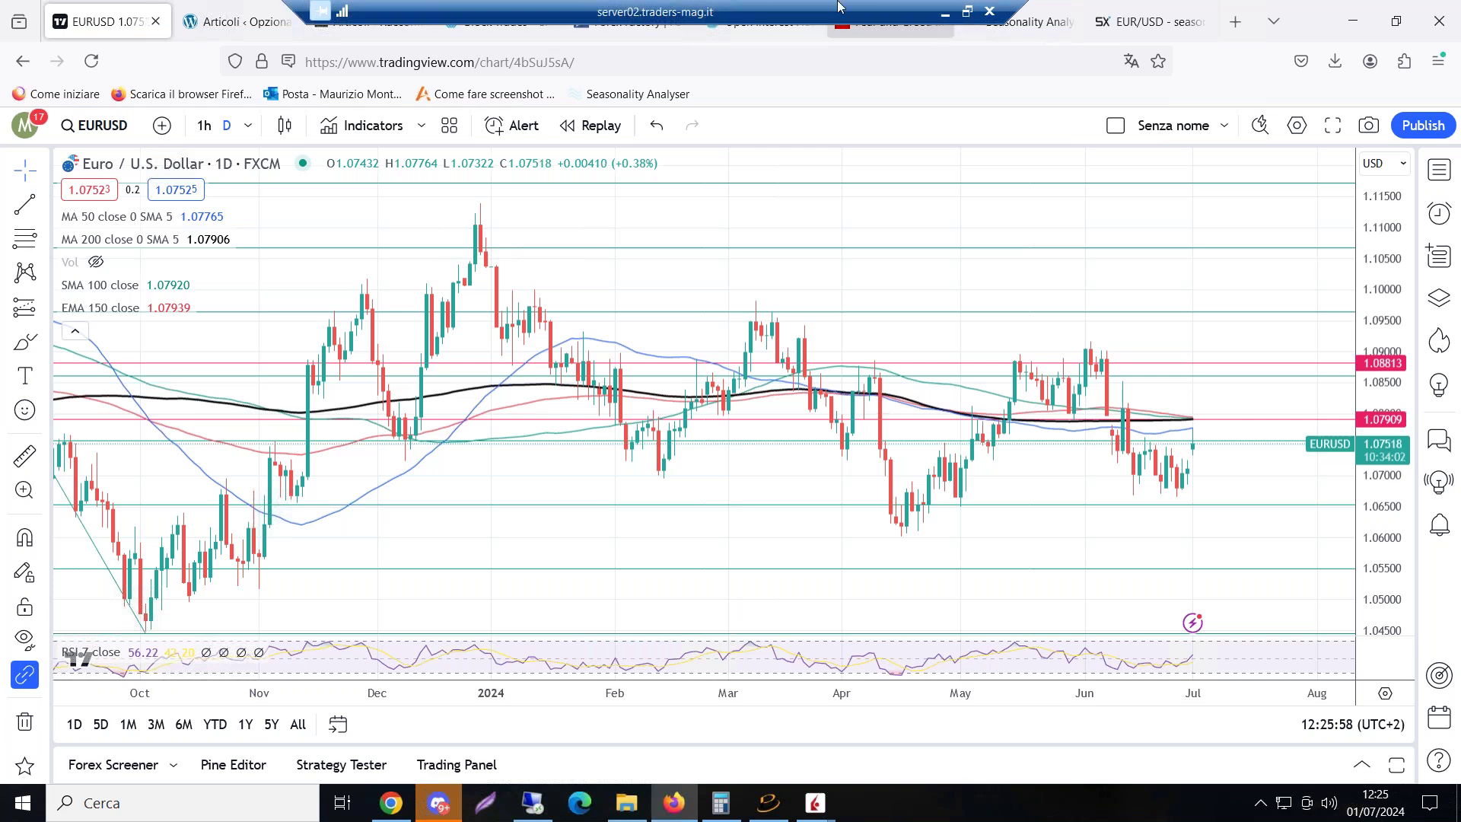
left_click(945, 12)
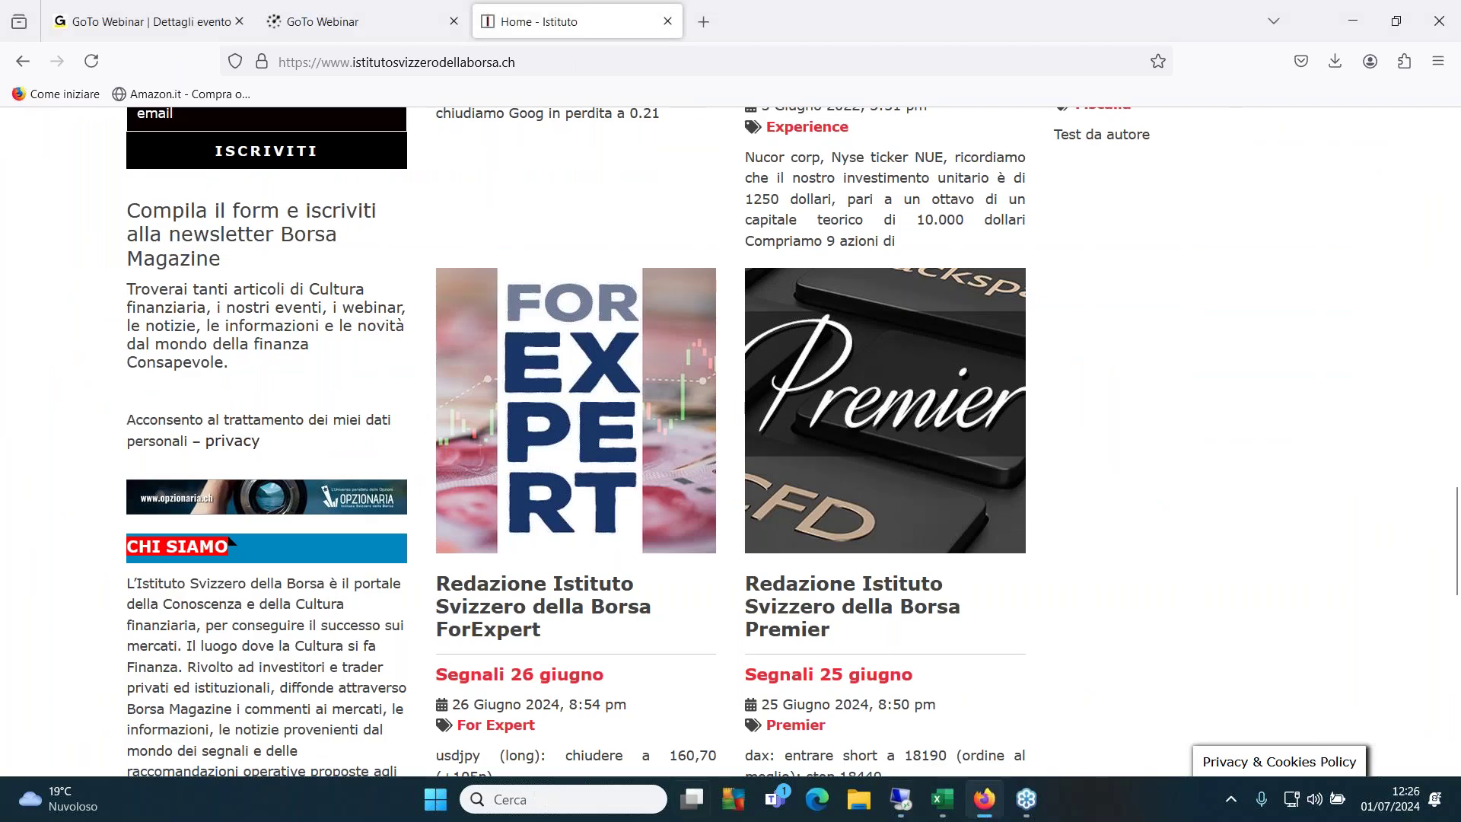
left_click(942, 800)
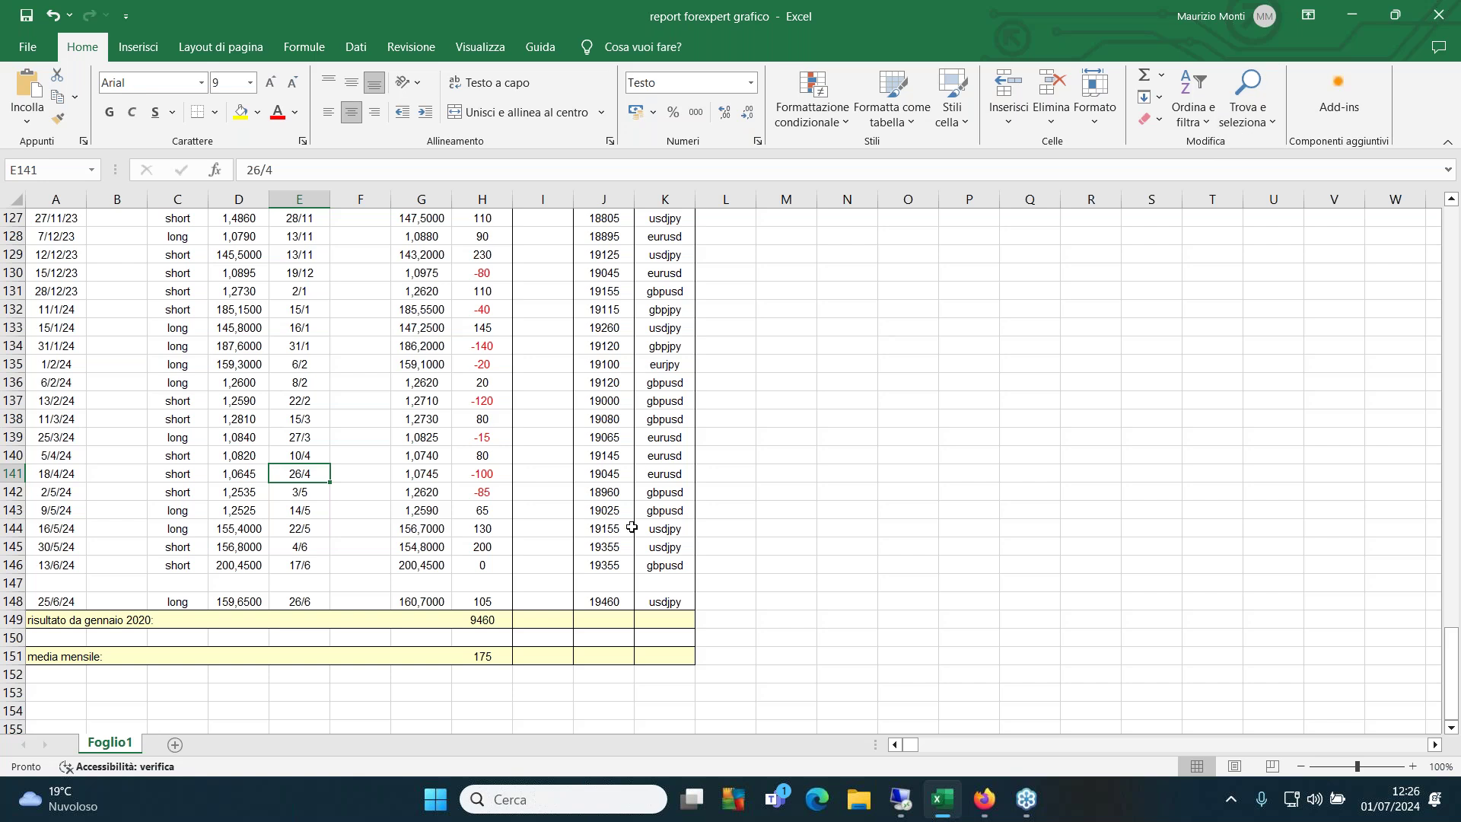
Switch to TradingView, load the FXCM GBPUSD chart and examine its daily price action over the past year
left_click(1352, 14)
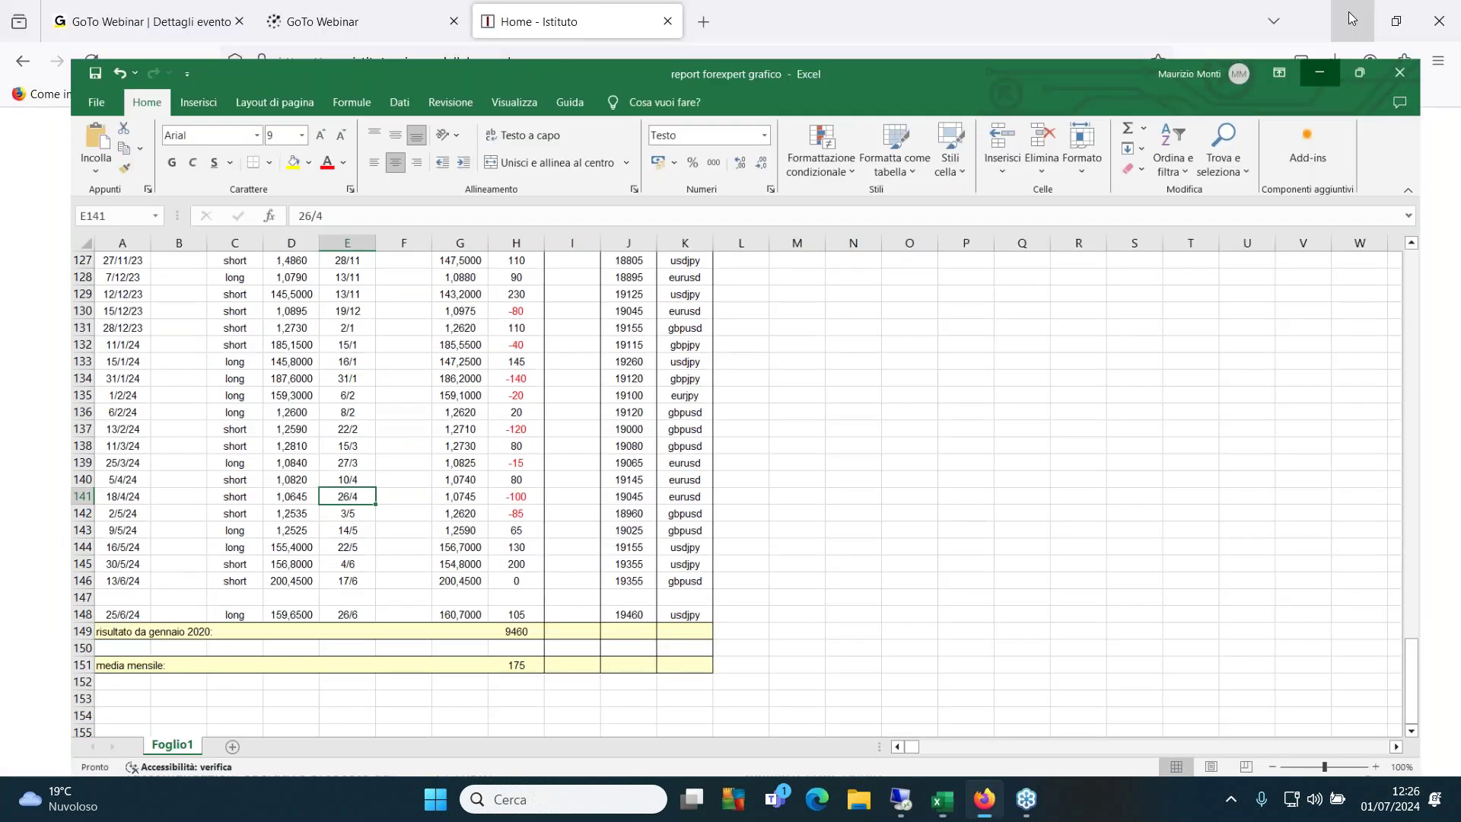
left_click(900, 808)
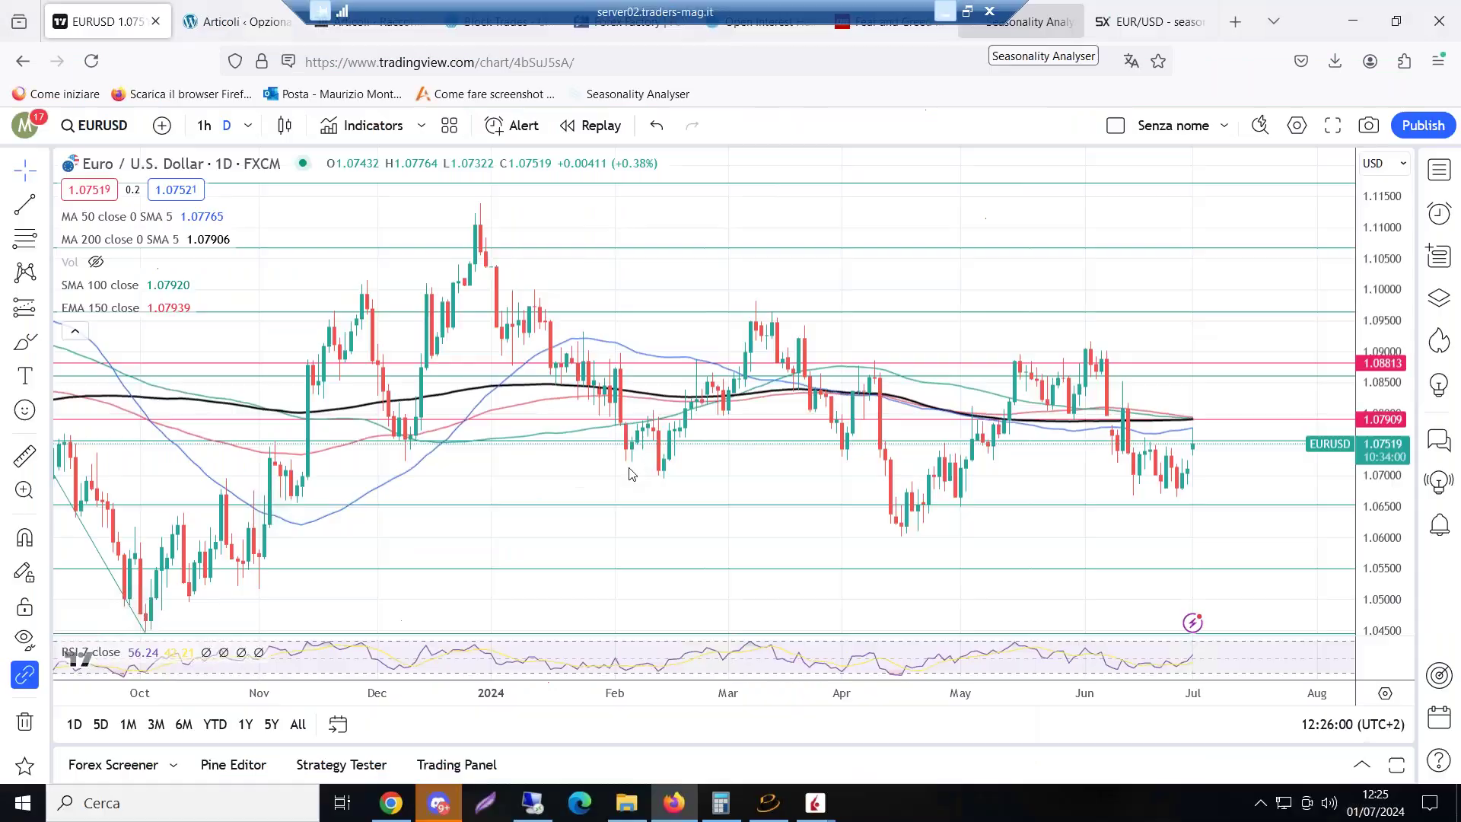
left_click(108, 139)
type("GBPUSD")
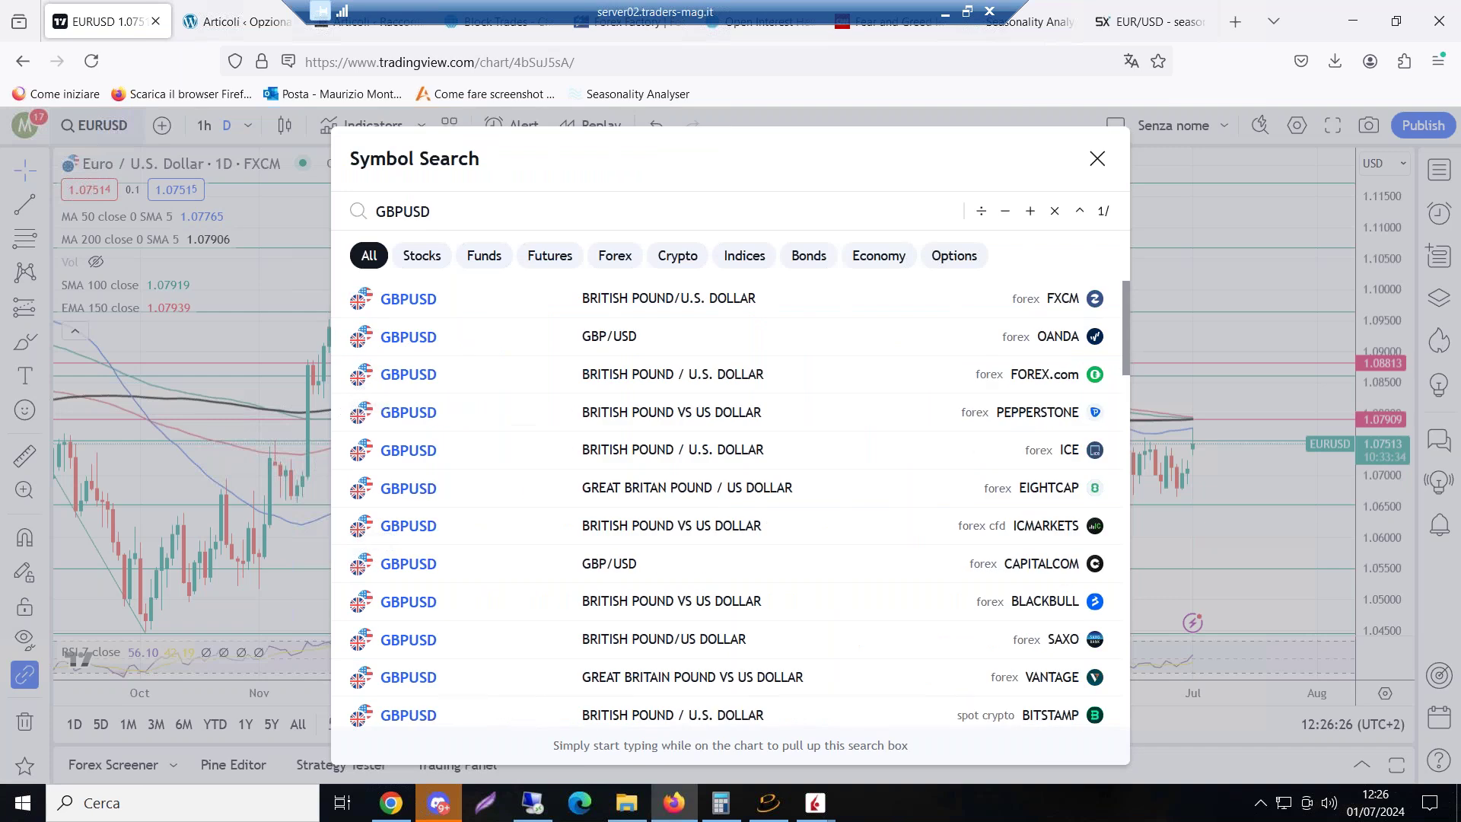
left_click(449, 298)
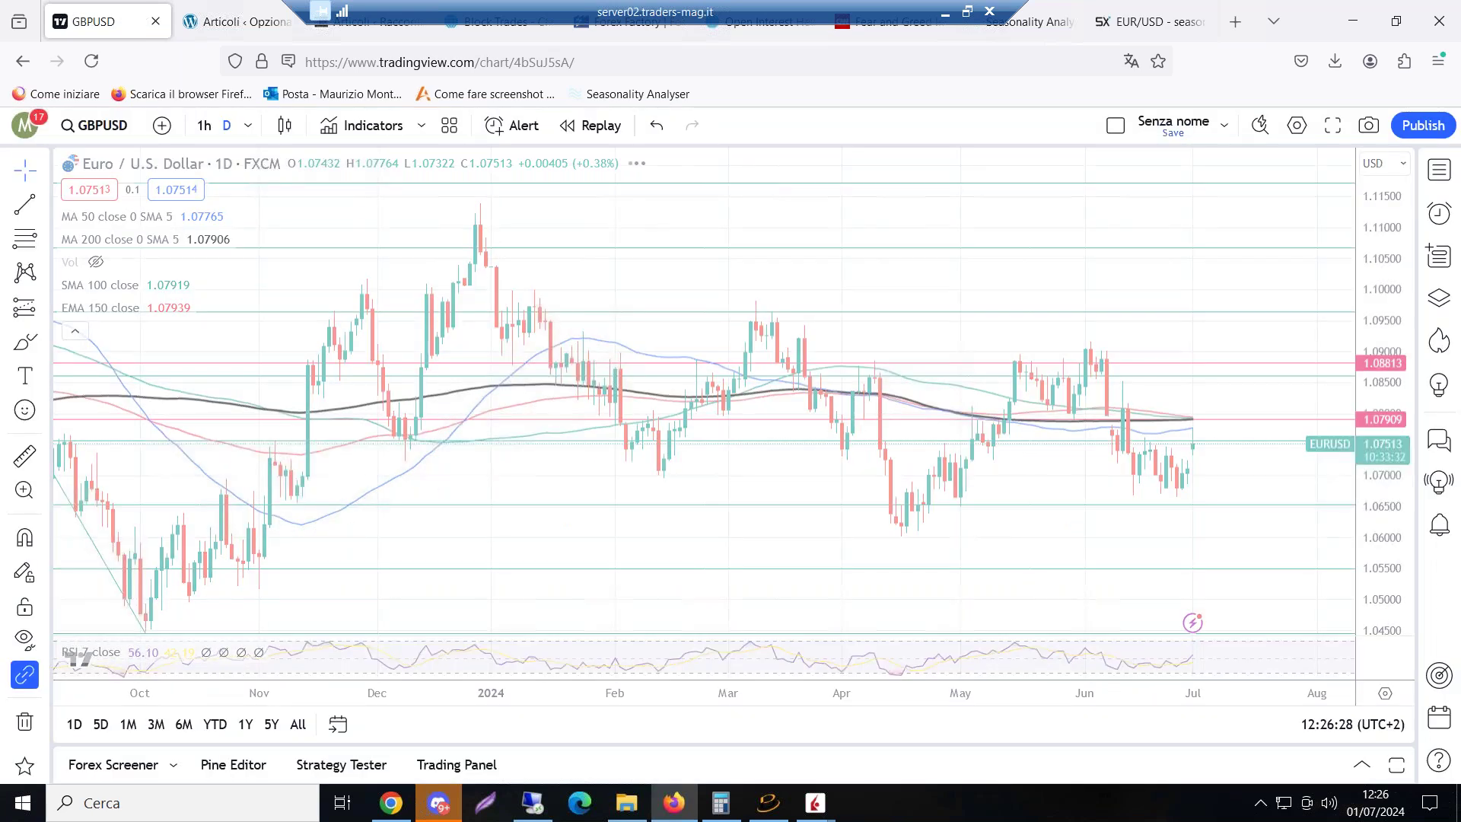
left_click_drag(786, 482, 751, 241)
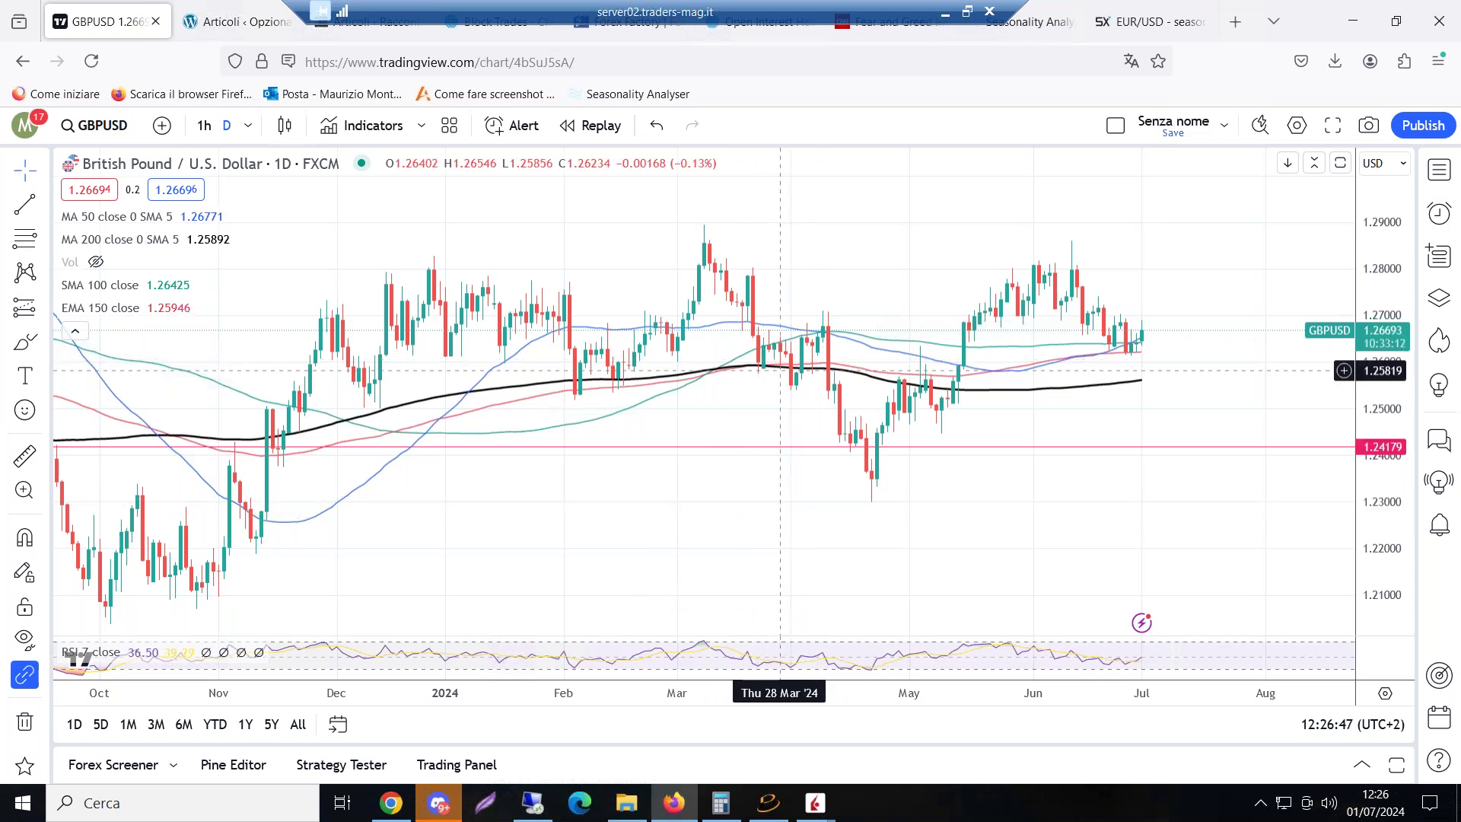
scroll(760, 380, "down", 1)
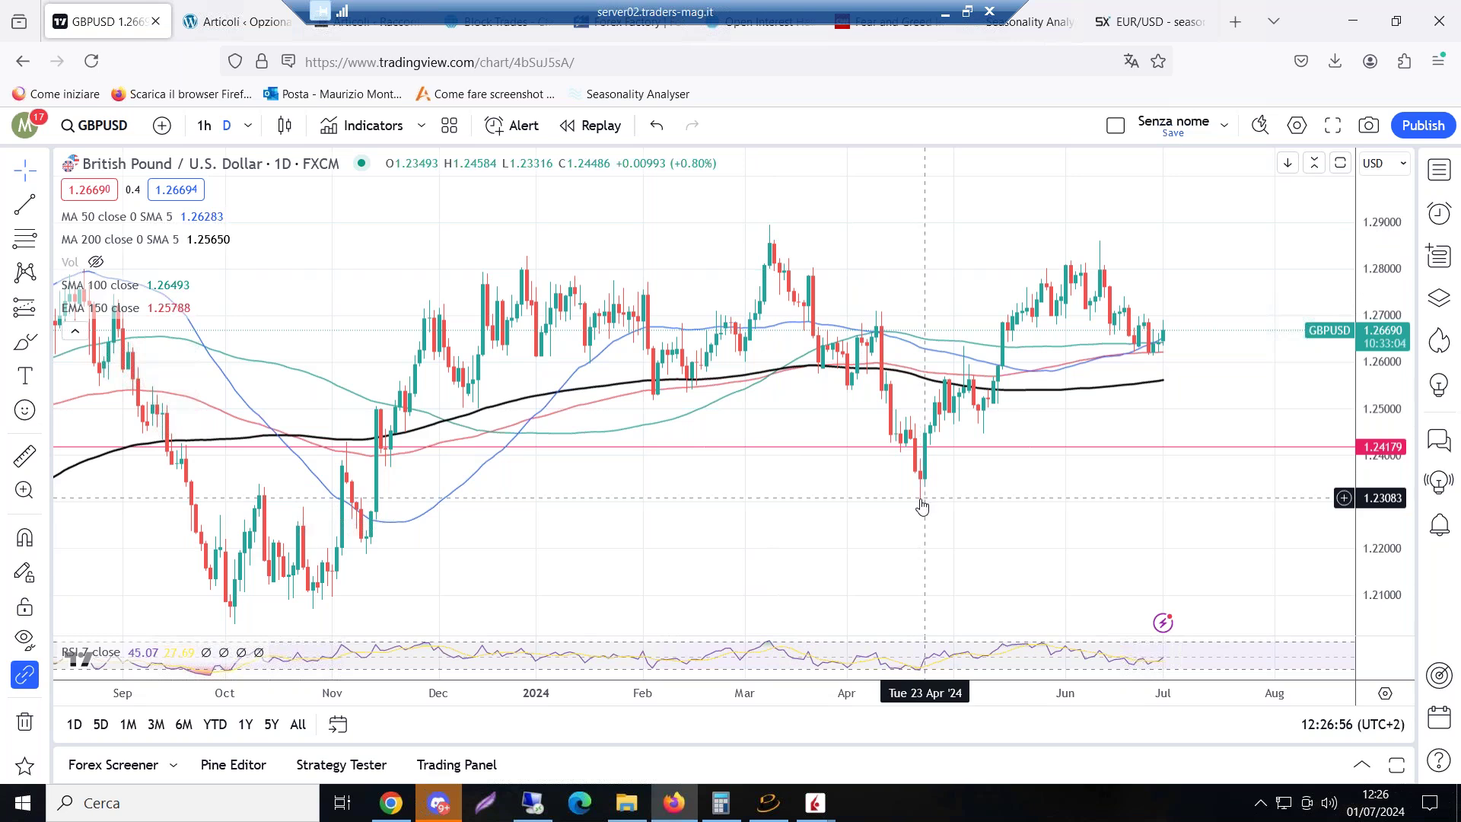
scroll(925, 500, "down", 2)
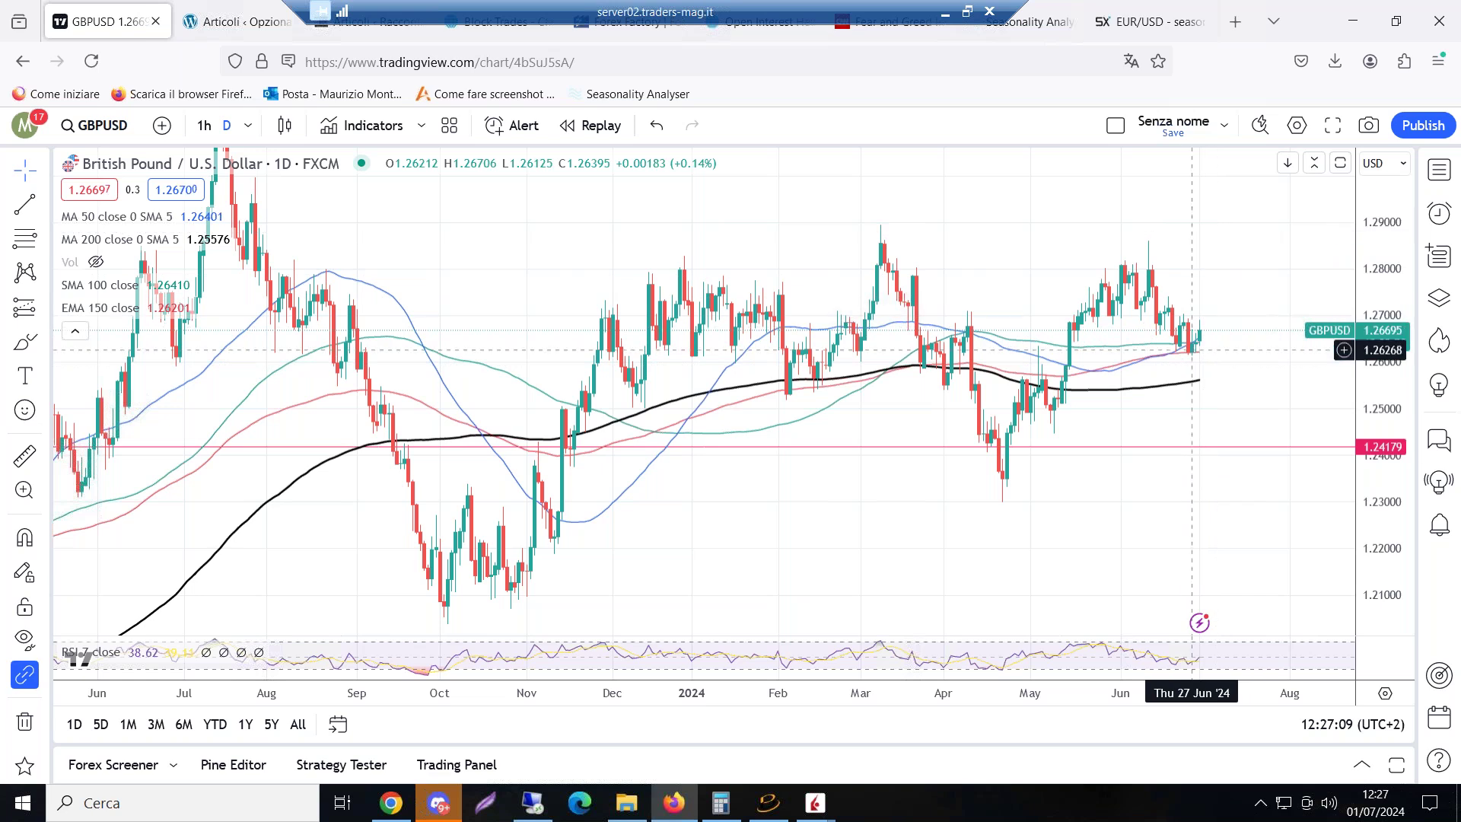
Switch to Seasonax and load the GBP/USD seasonal chart by searching for gbpusd
left_click(1139, 37)
left_click(669, 210)
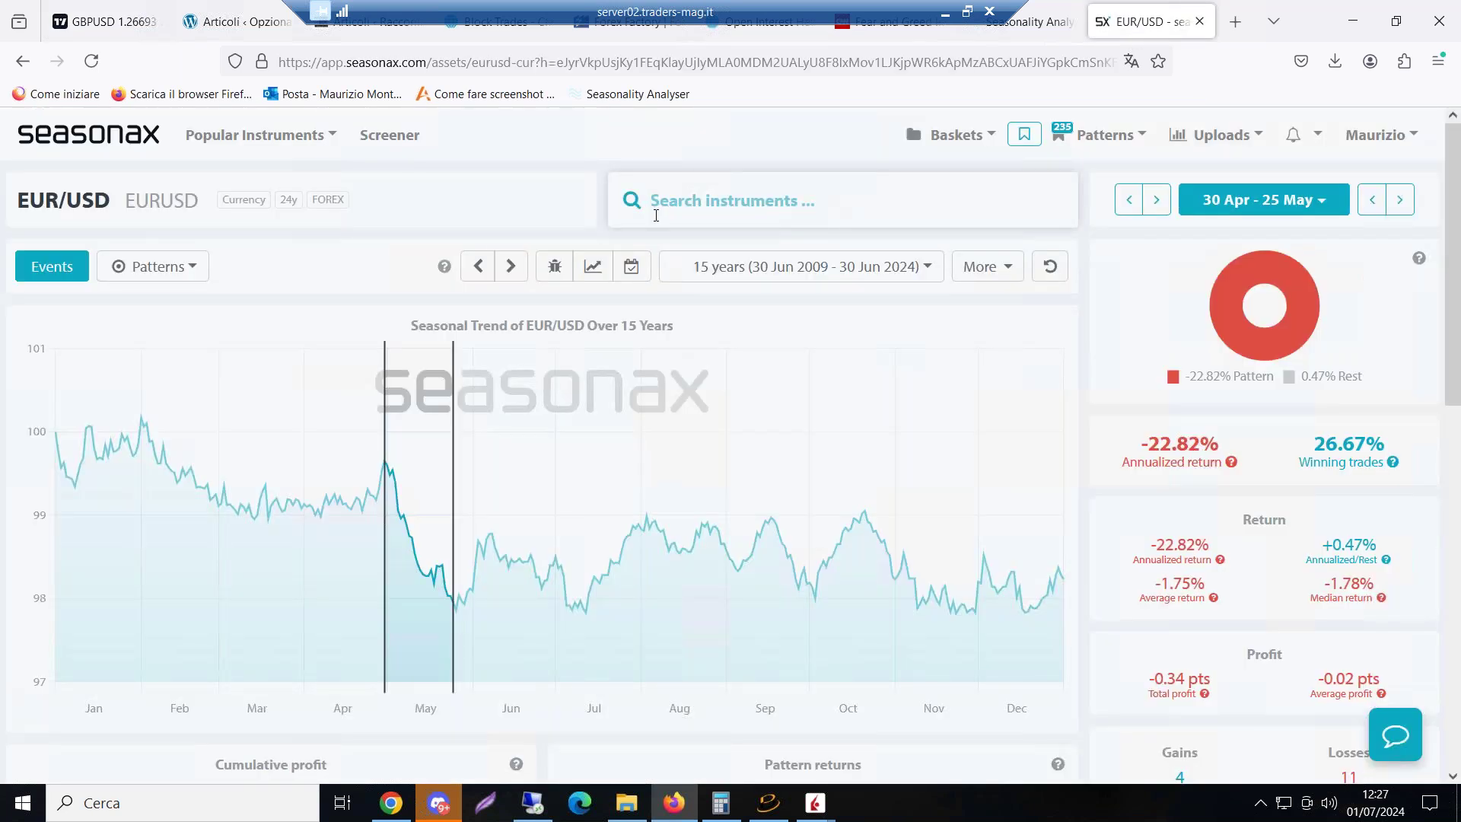
type("gbpusd")
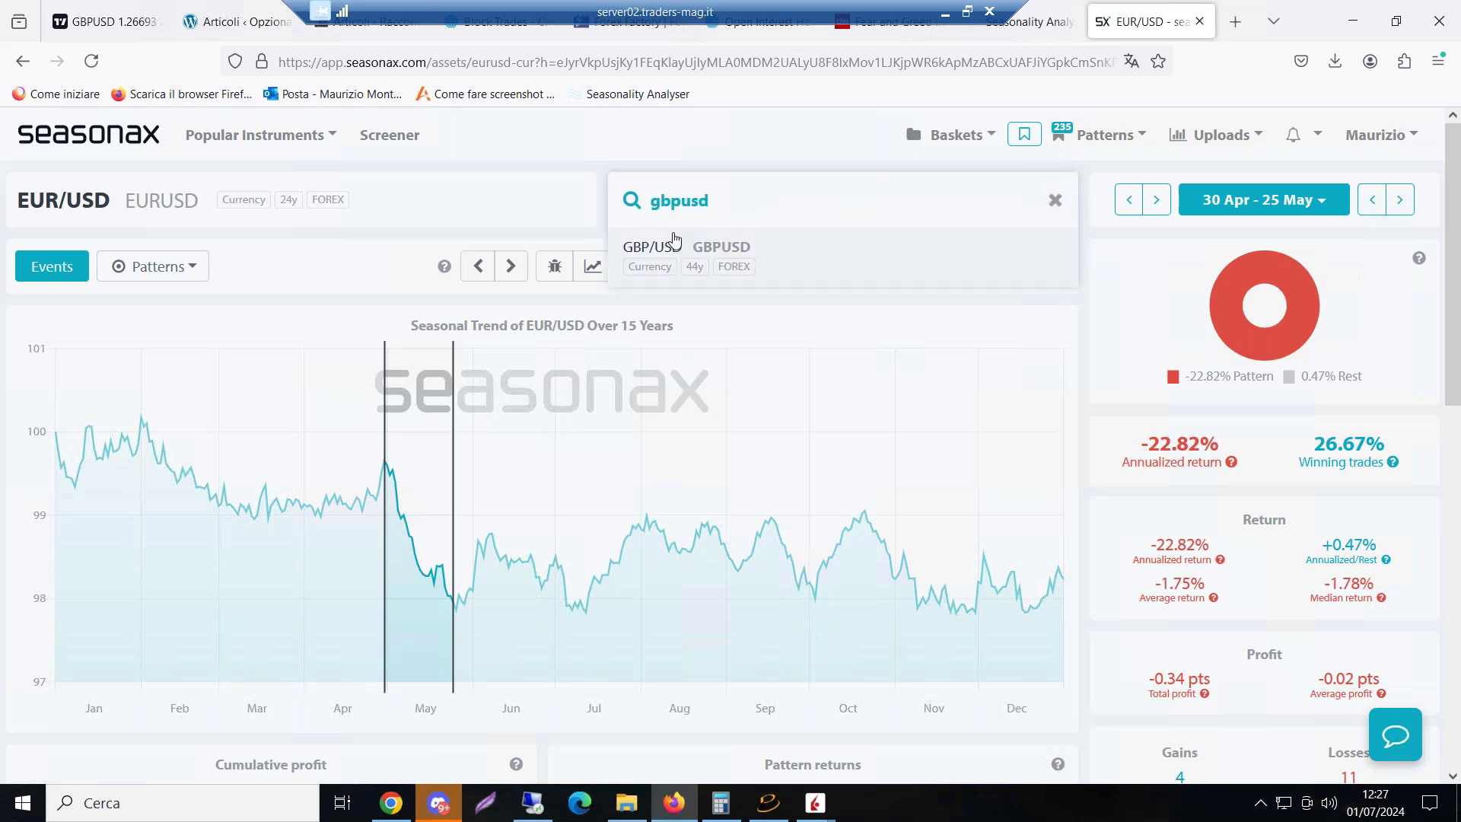
key("Return")
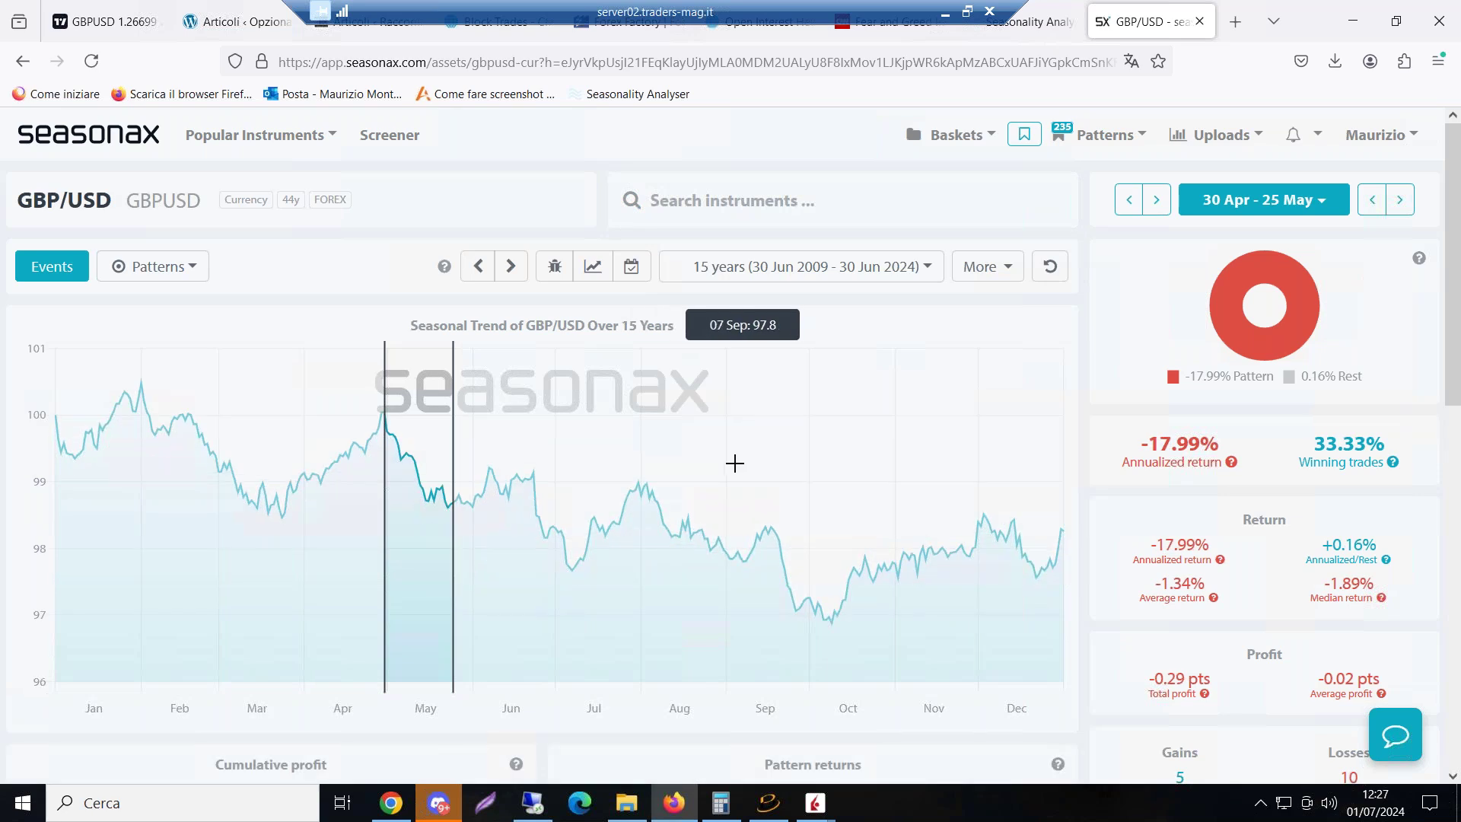
Replace the selected period on the GBP/USD seasonal chart with 2 Jul - 1 Aug and examine its return, gain and loss statistics
left_click(636, 424)
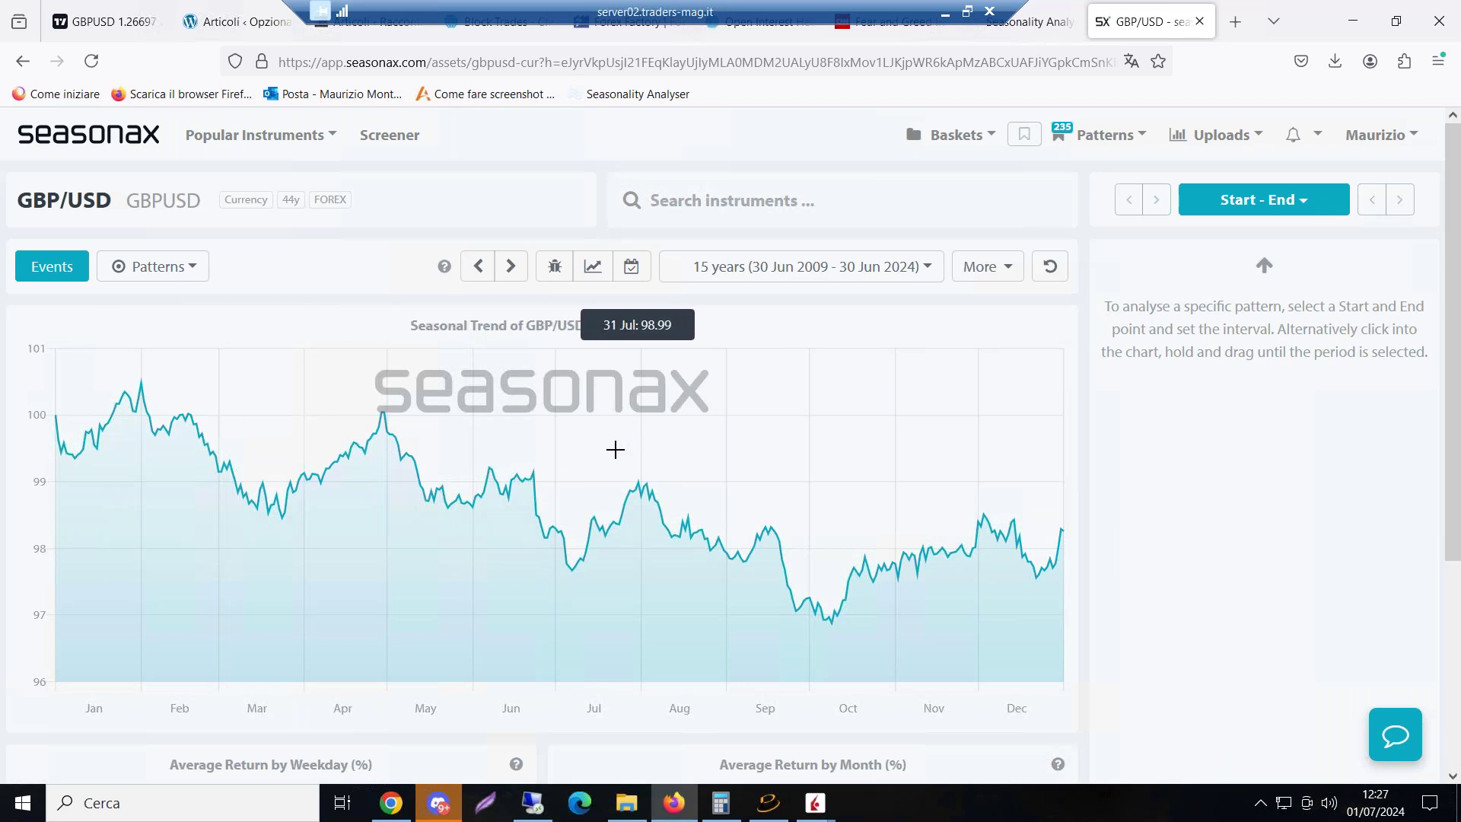
left_click(558, 532)
left_click_drag(581, 532, 642, 523)
scroll(986, 496, "down", 4)
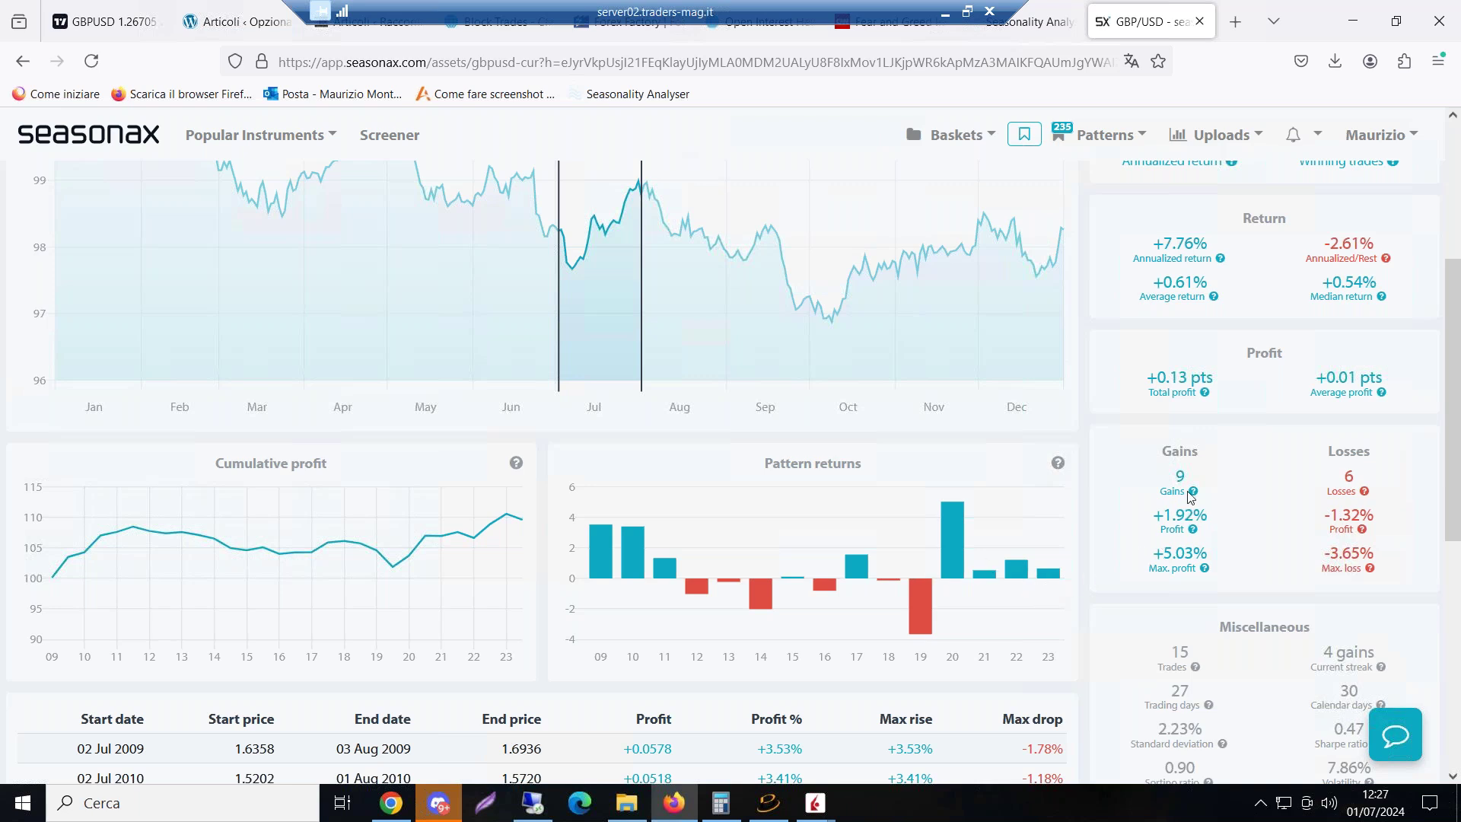
mouse_move(1190, 496)
scroll(761, 305, "up", 3)
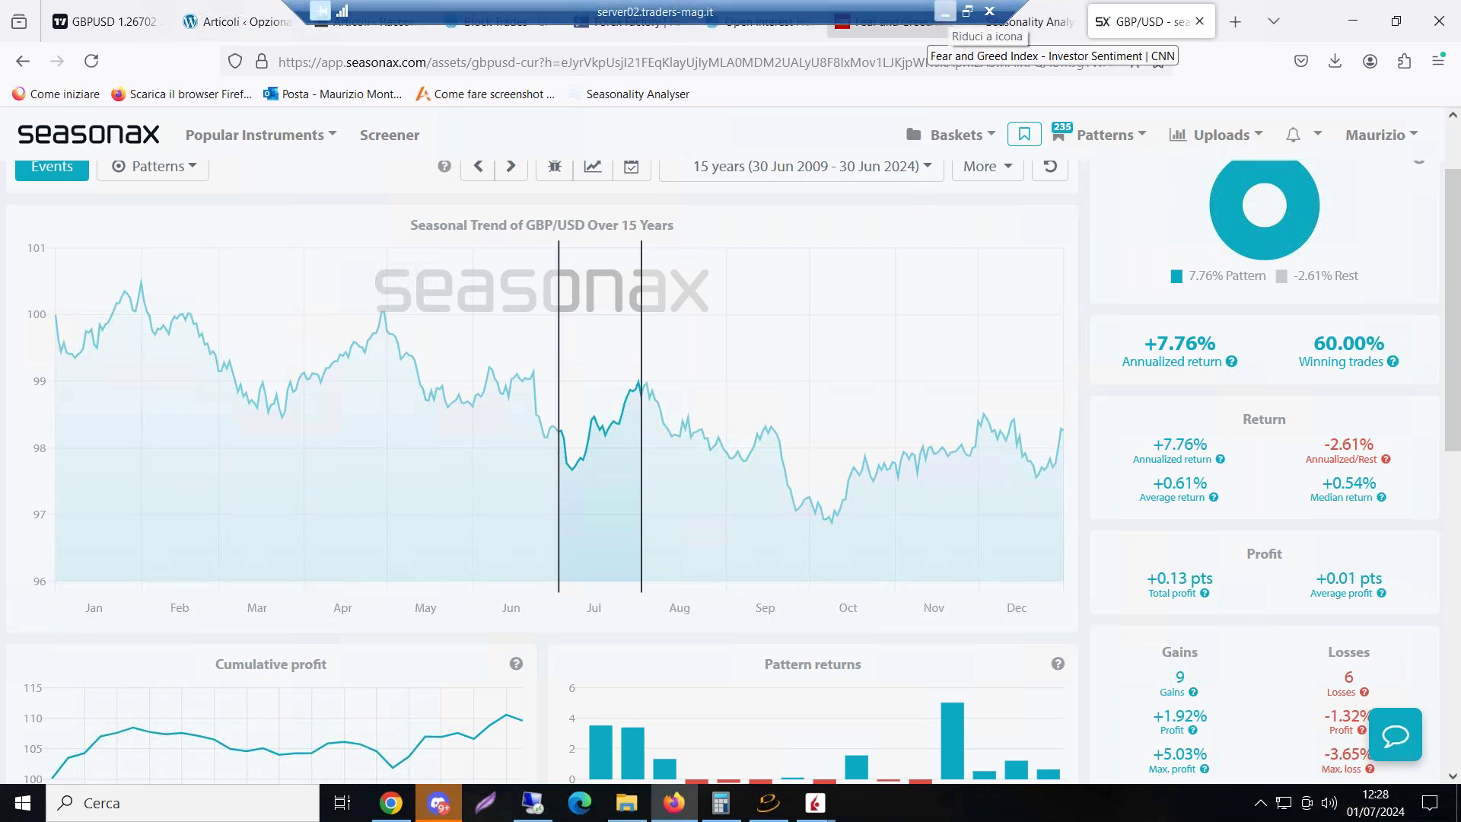
Check the latest GBPUSD daily price action in TradingView, then return to the Seasonax pattern and review its statistics
left_click(99, 18)
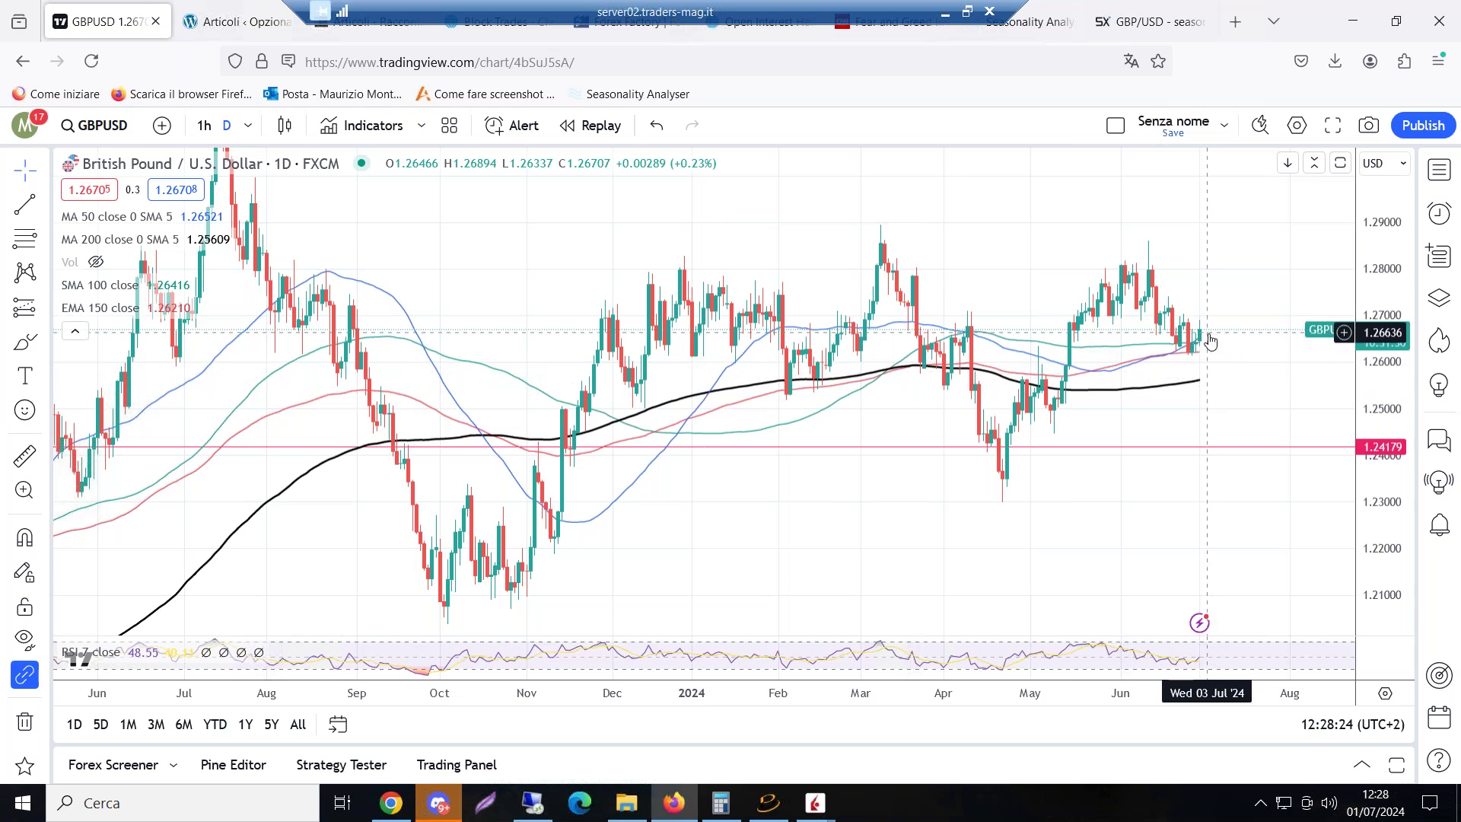
left_click(1149, 22)
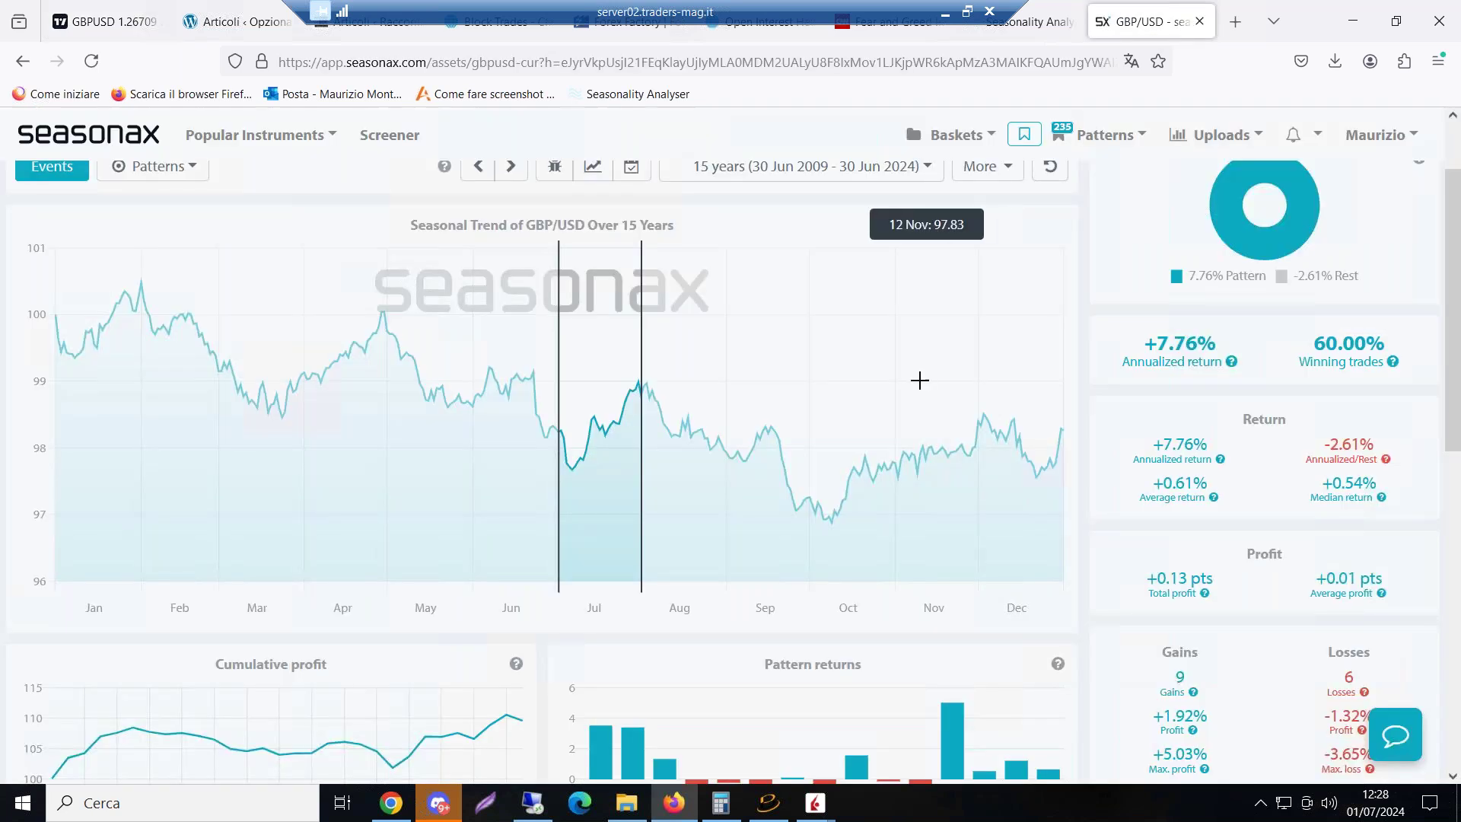
scroll(822, 424, "down", 4)
scroll(822, 433, "up", 5)
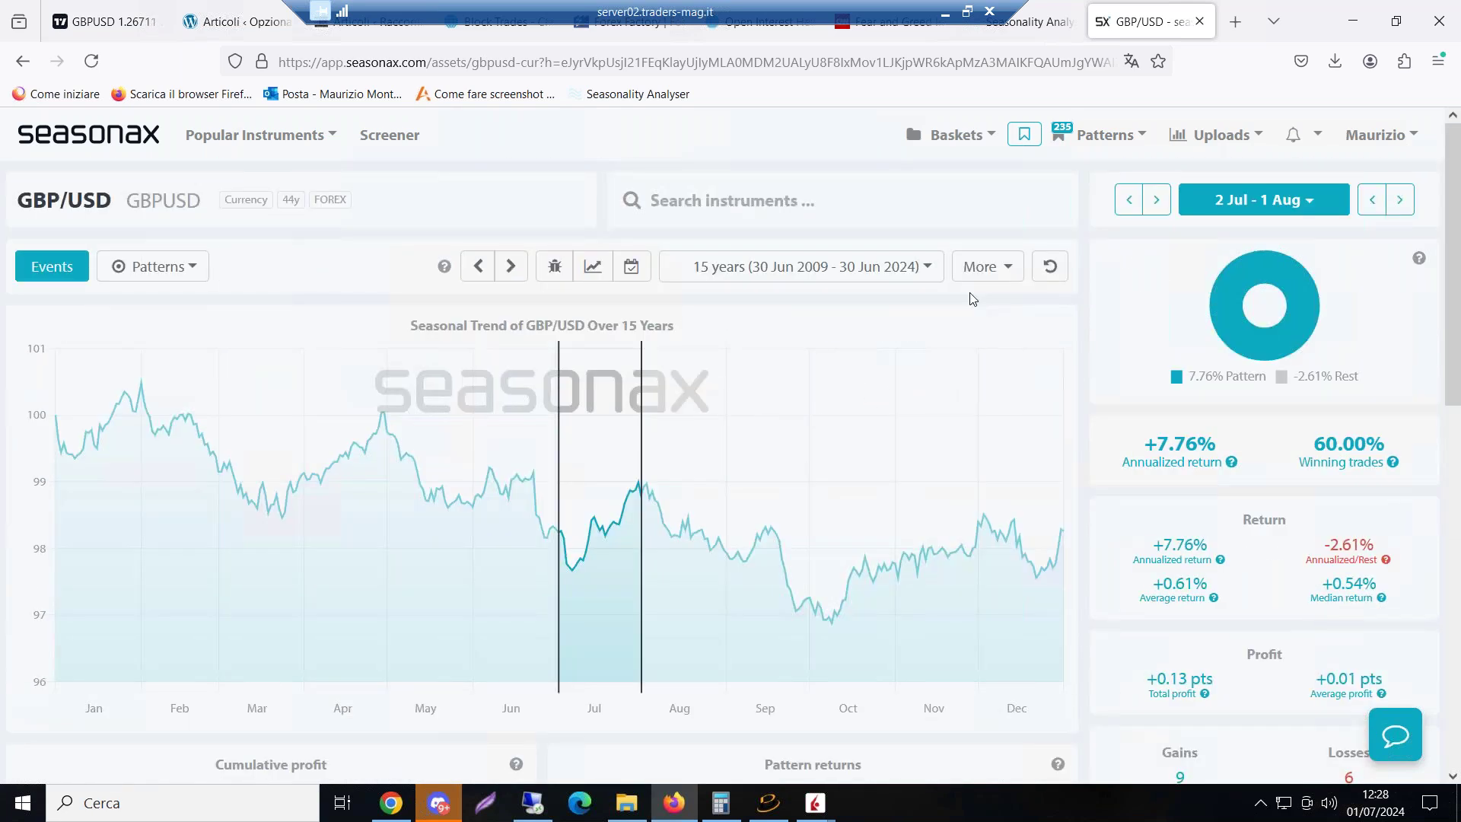
Change the seasonal chart's date range to 10 years and examine the GBP/USD pattern for 2 Jul - 1 Aug
left_click(898, 268)
left_click(865, 358)
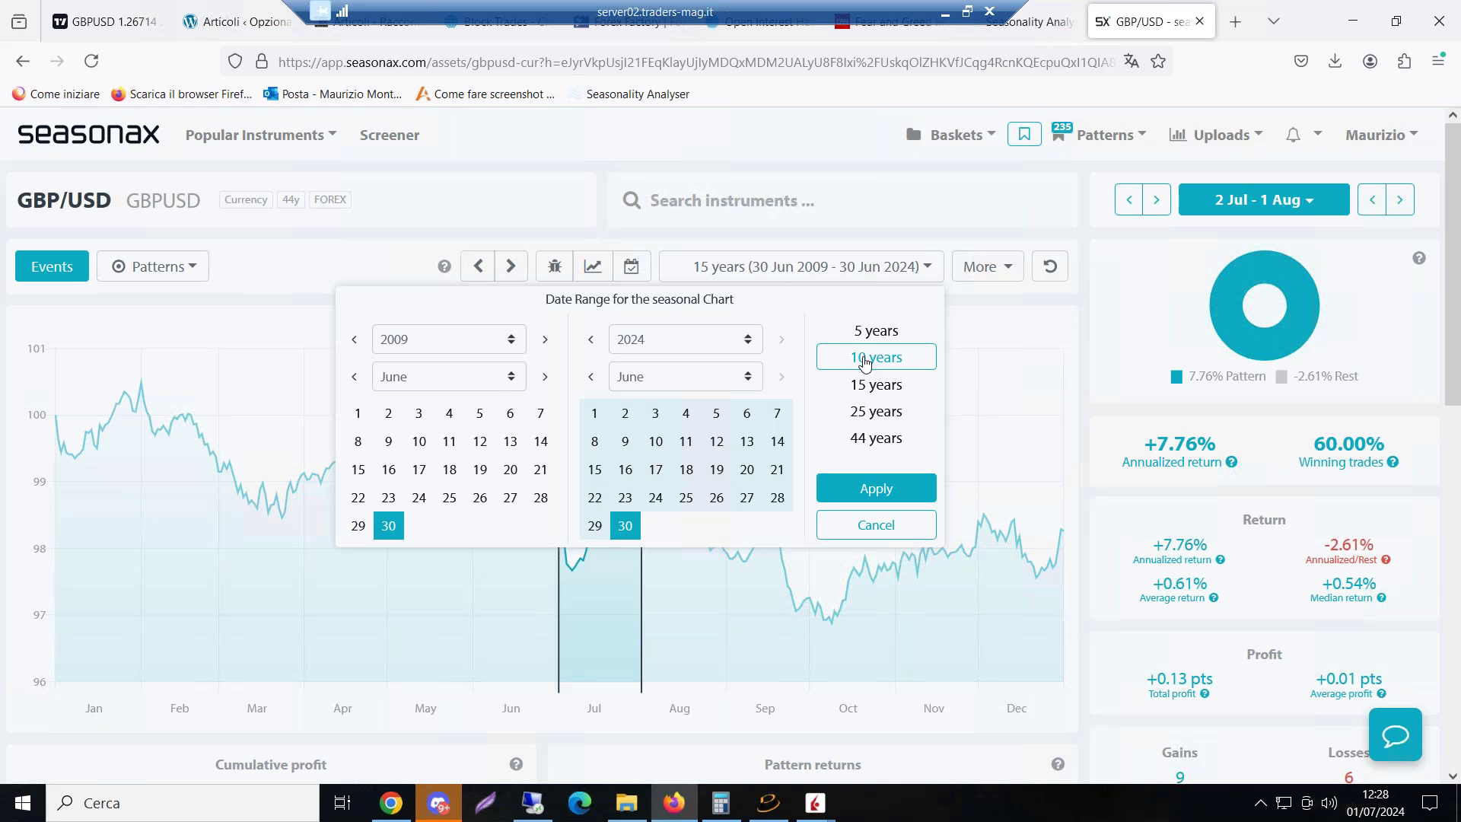
scroll(936, 373, "down", 1)
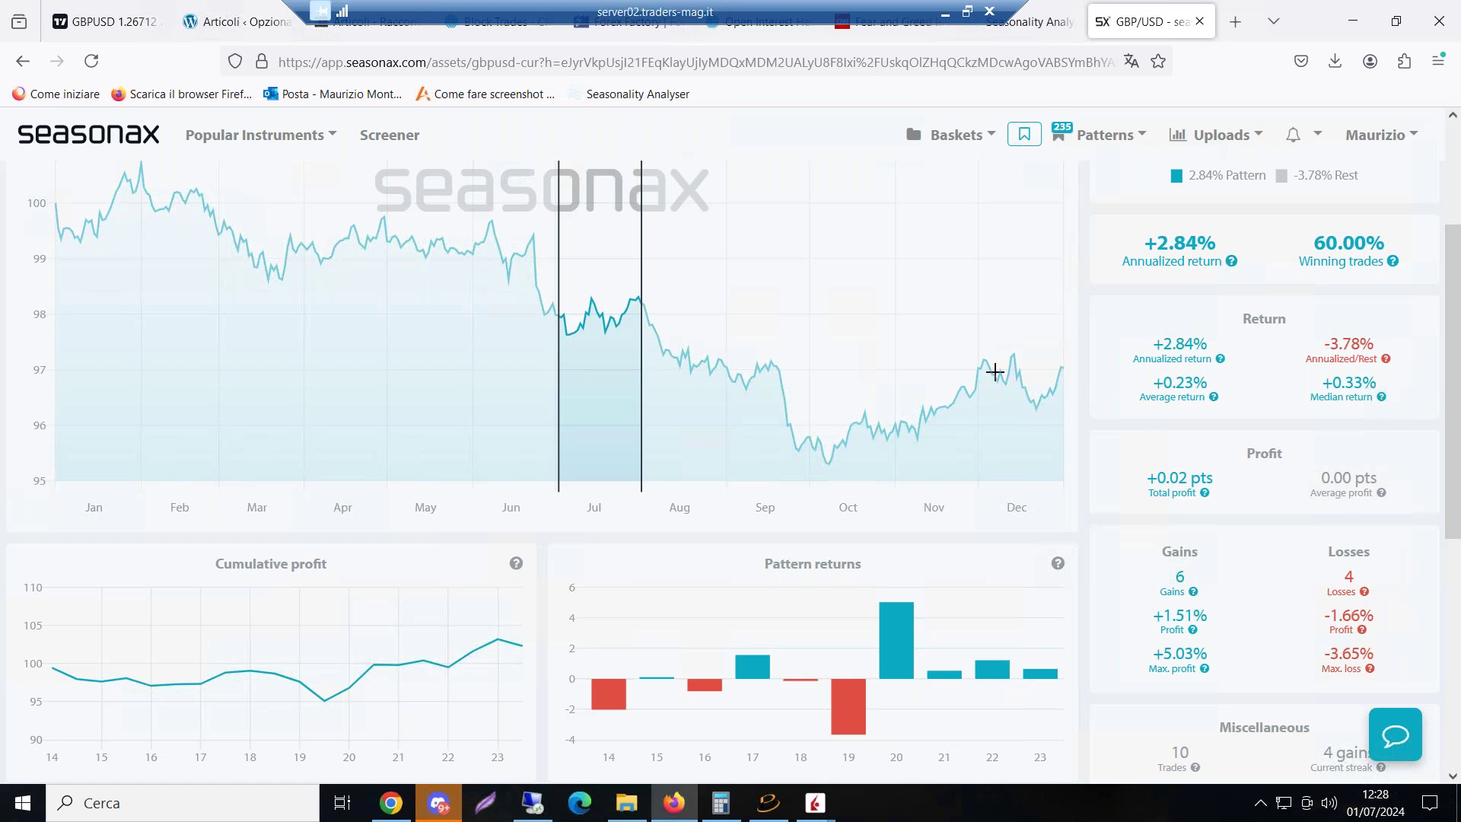
scroll(888, 331, "up", 1)
scroll(889, 336, "up", 1)
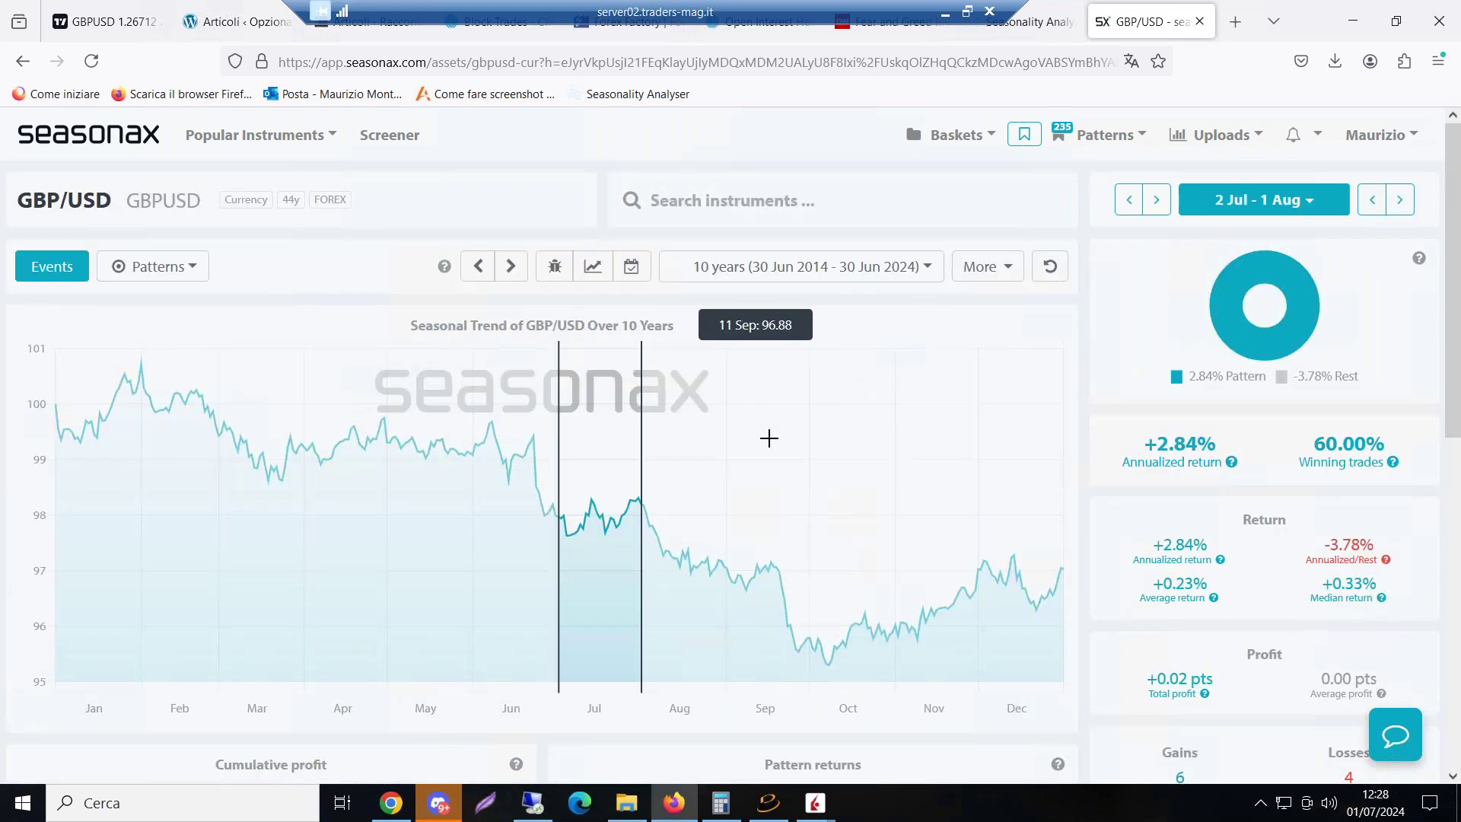
Set the seasonal chart's date range to 15 years and select the 17 Sep - 8 Oct period on the GBP/USD trend
left_click(928, 268)
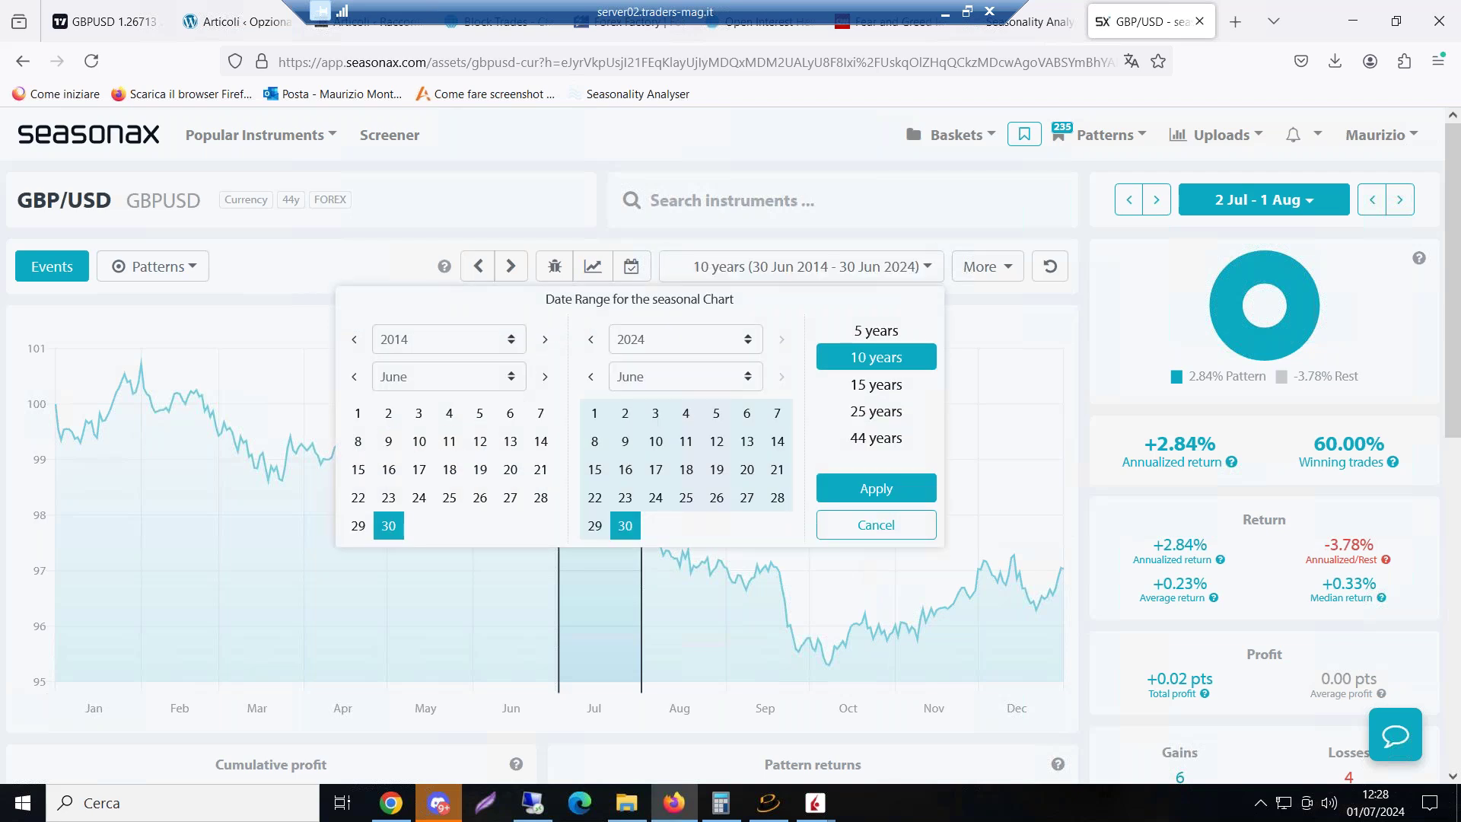
left_click(886, 383)
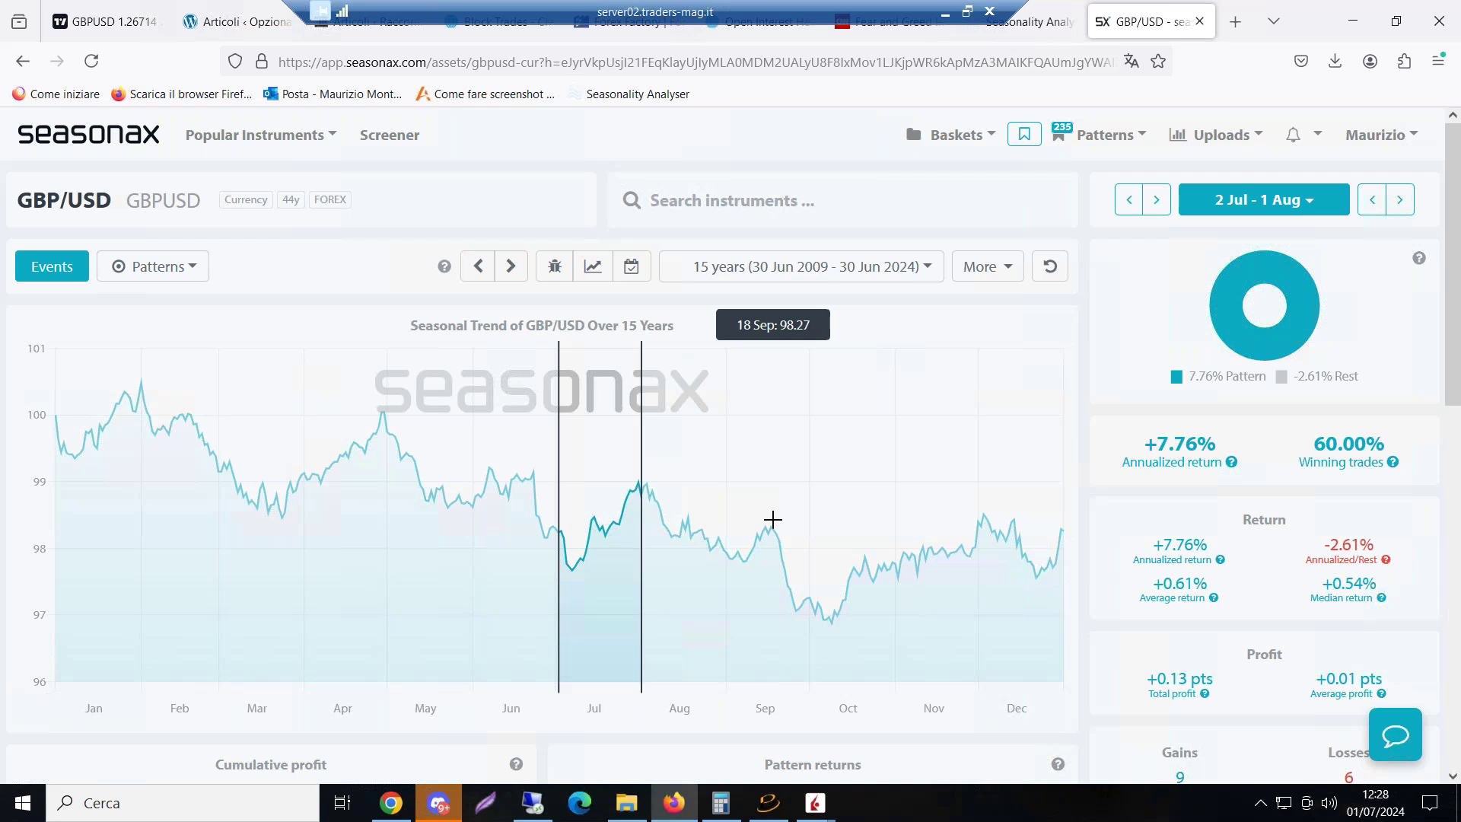
left_click_drag(770, 517, 828, 535)
Examine the 17 Sep - 8 Oct pattern's seasonal decline, yearly returns, cumulative profit, and gains and losses
scroll(916, 480, "down", 1)
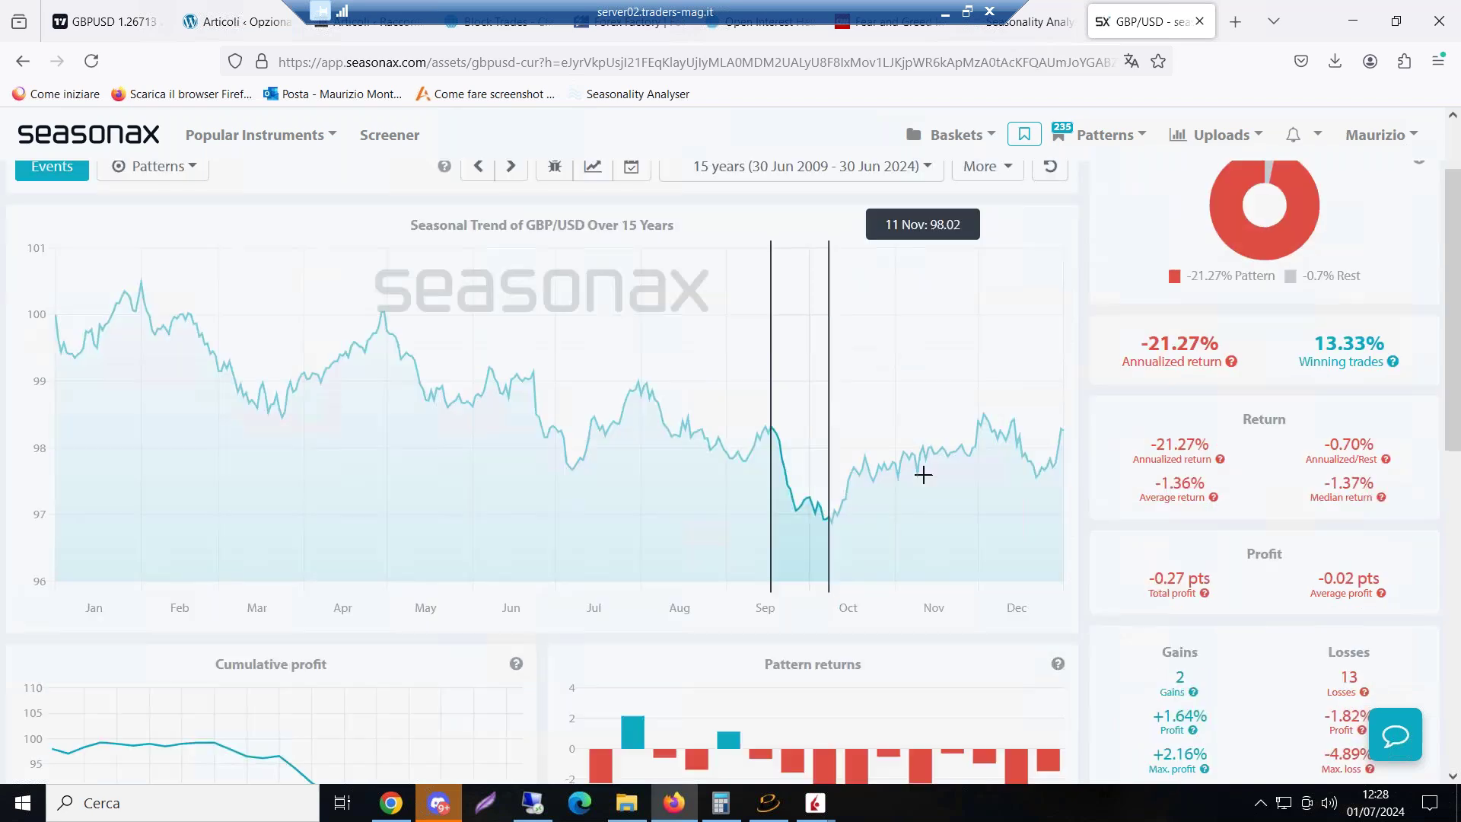
scroll(925, 474, "down", 1)
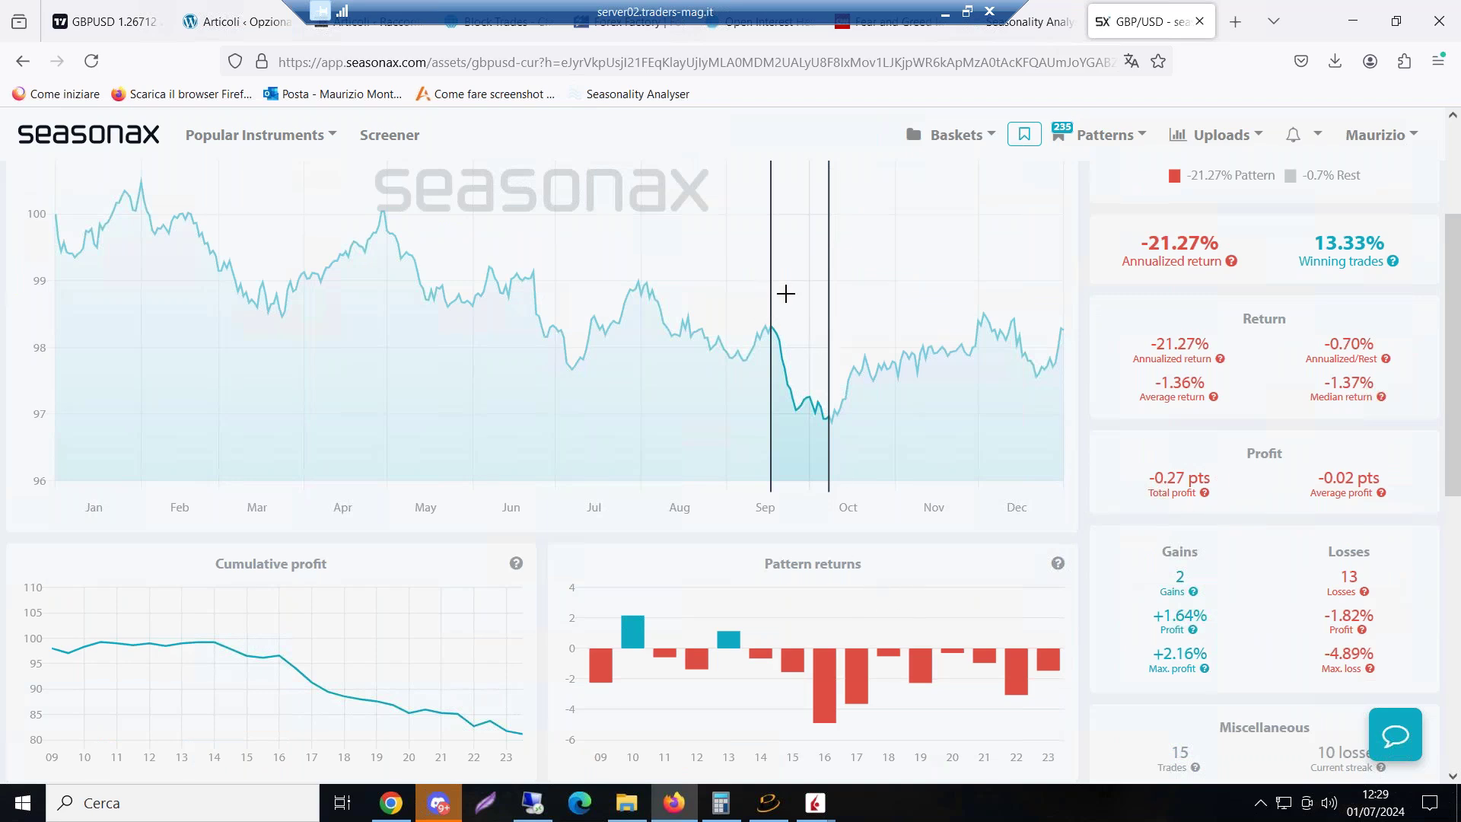
scroll(906, 277, "up", 2)
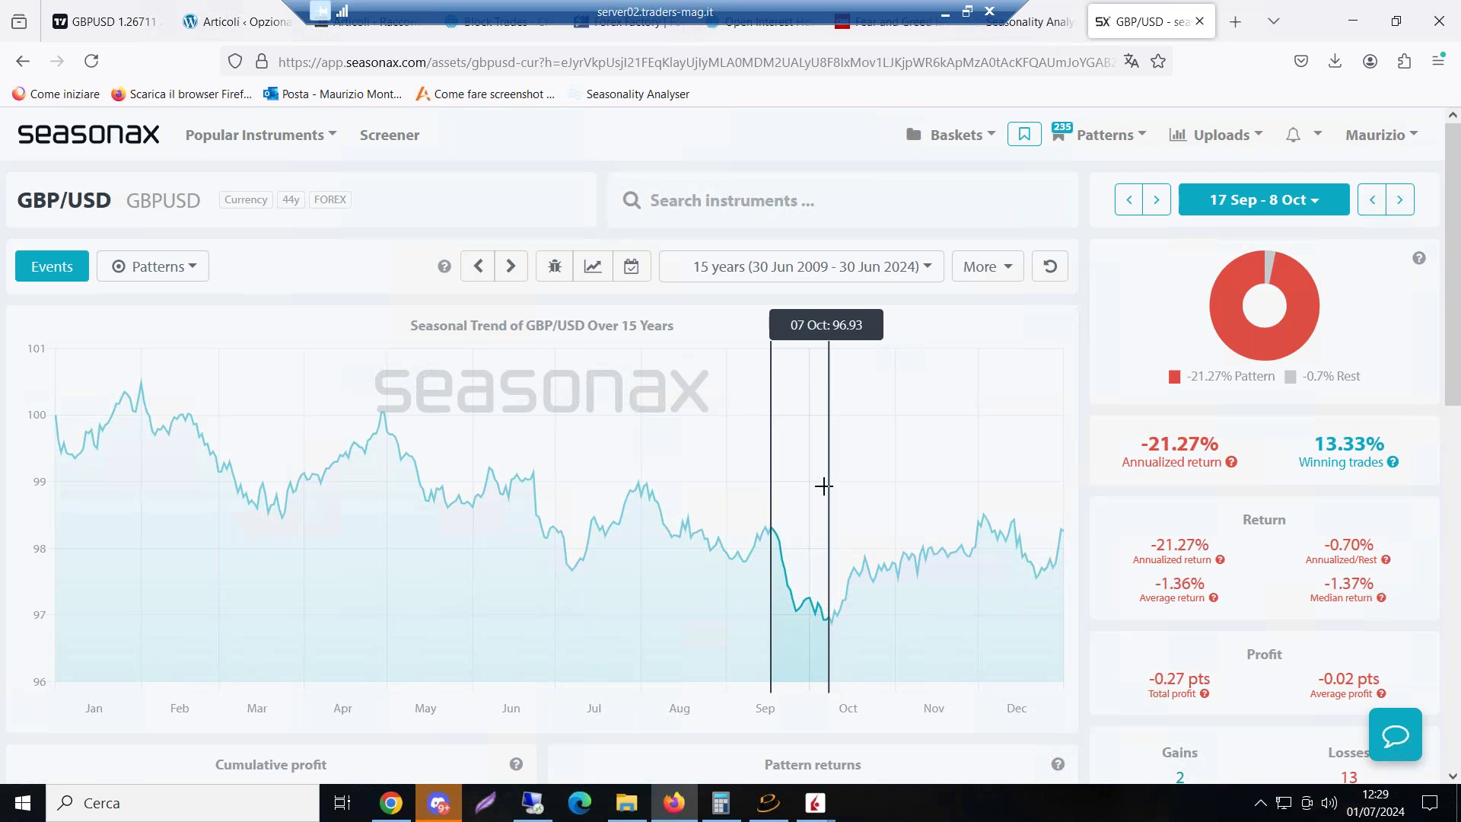
scroll(844, 518, "down", 2)
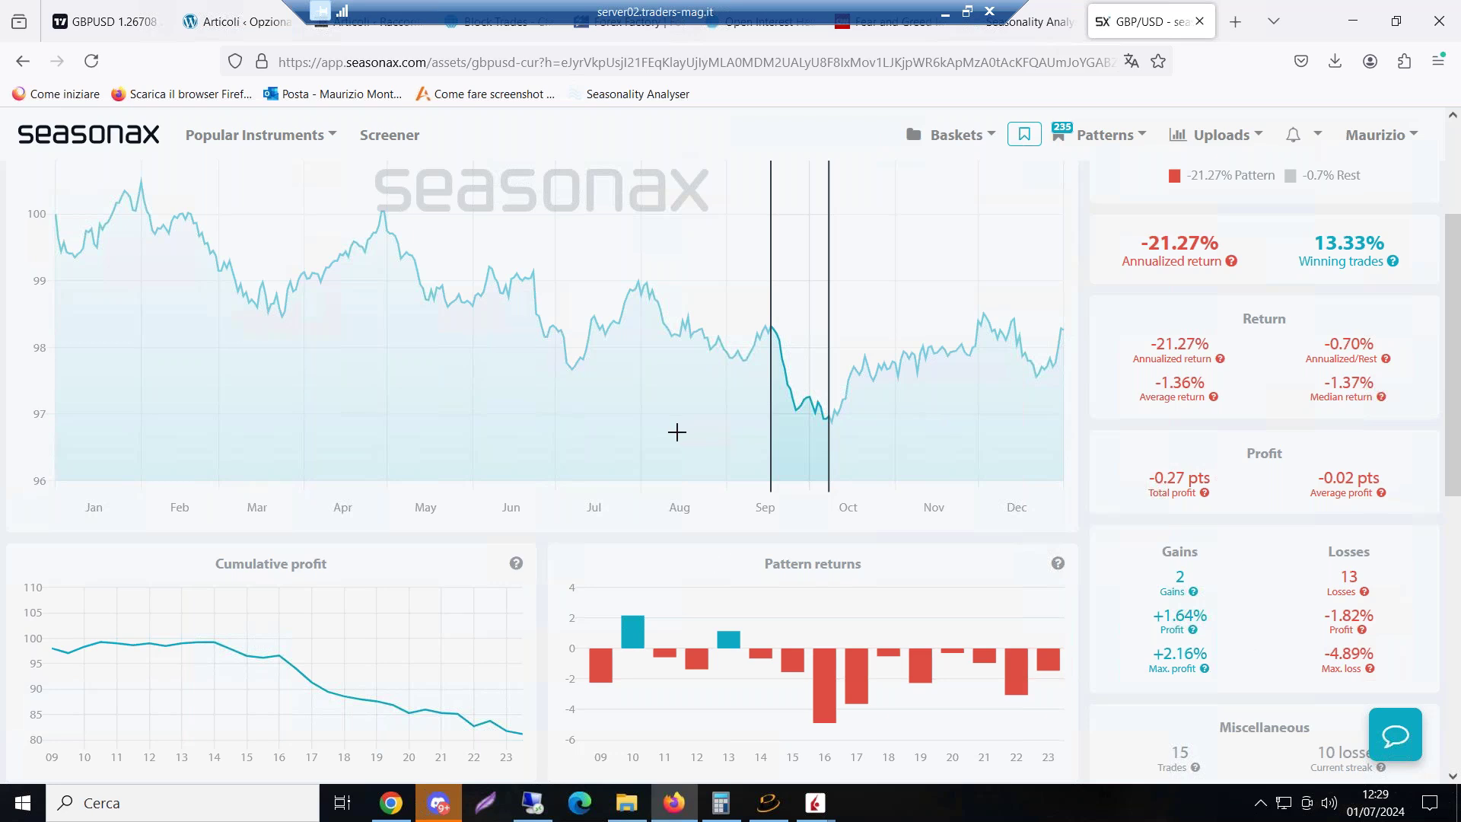
scroll(862, 306, "up", 3)
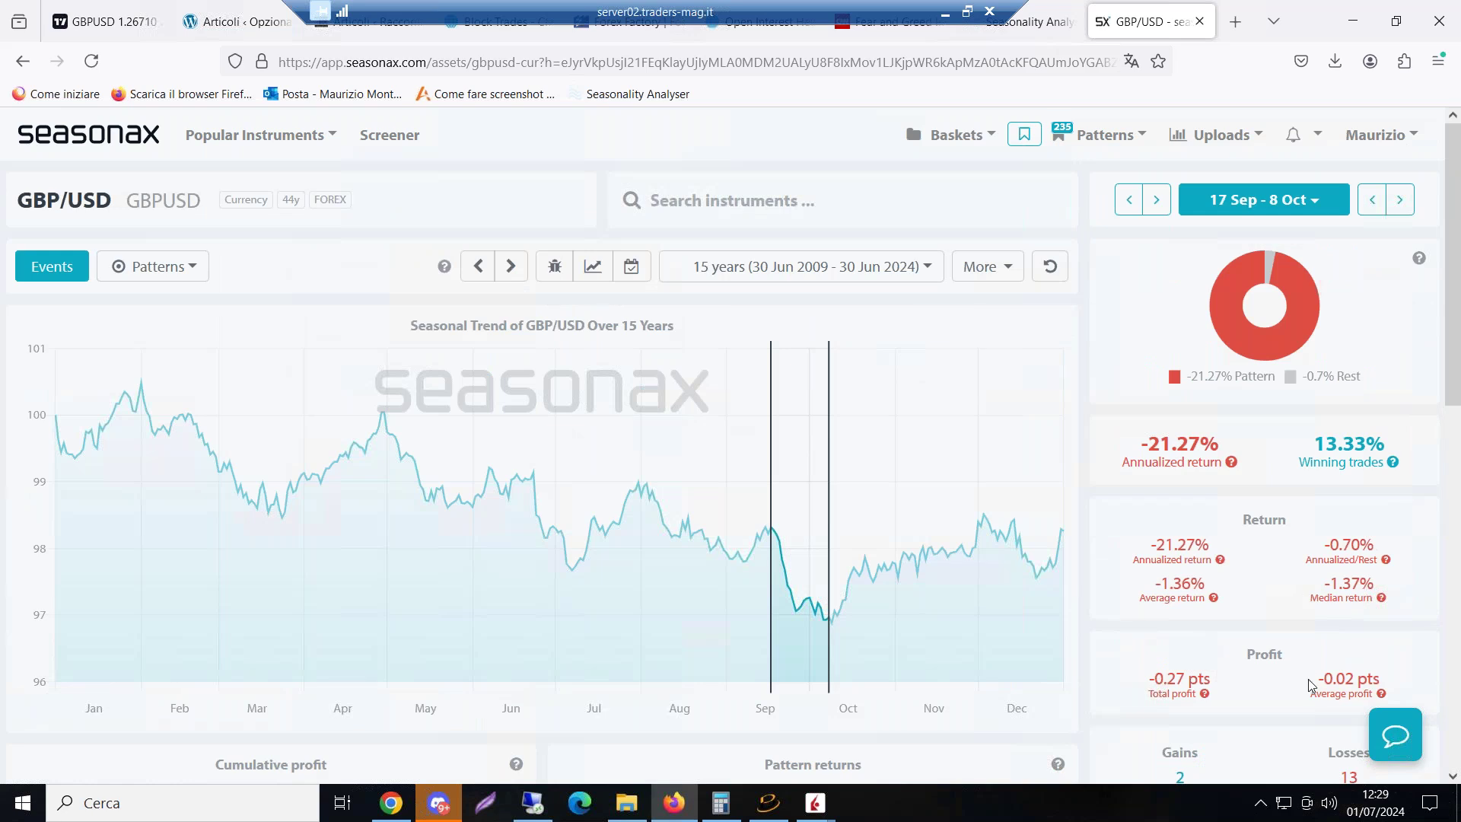
scroll(1324, 678, "down", 3)
scroll(1328, 674, "down", 2)
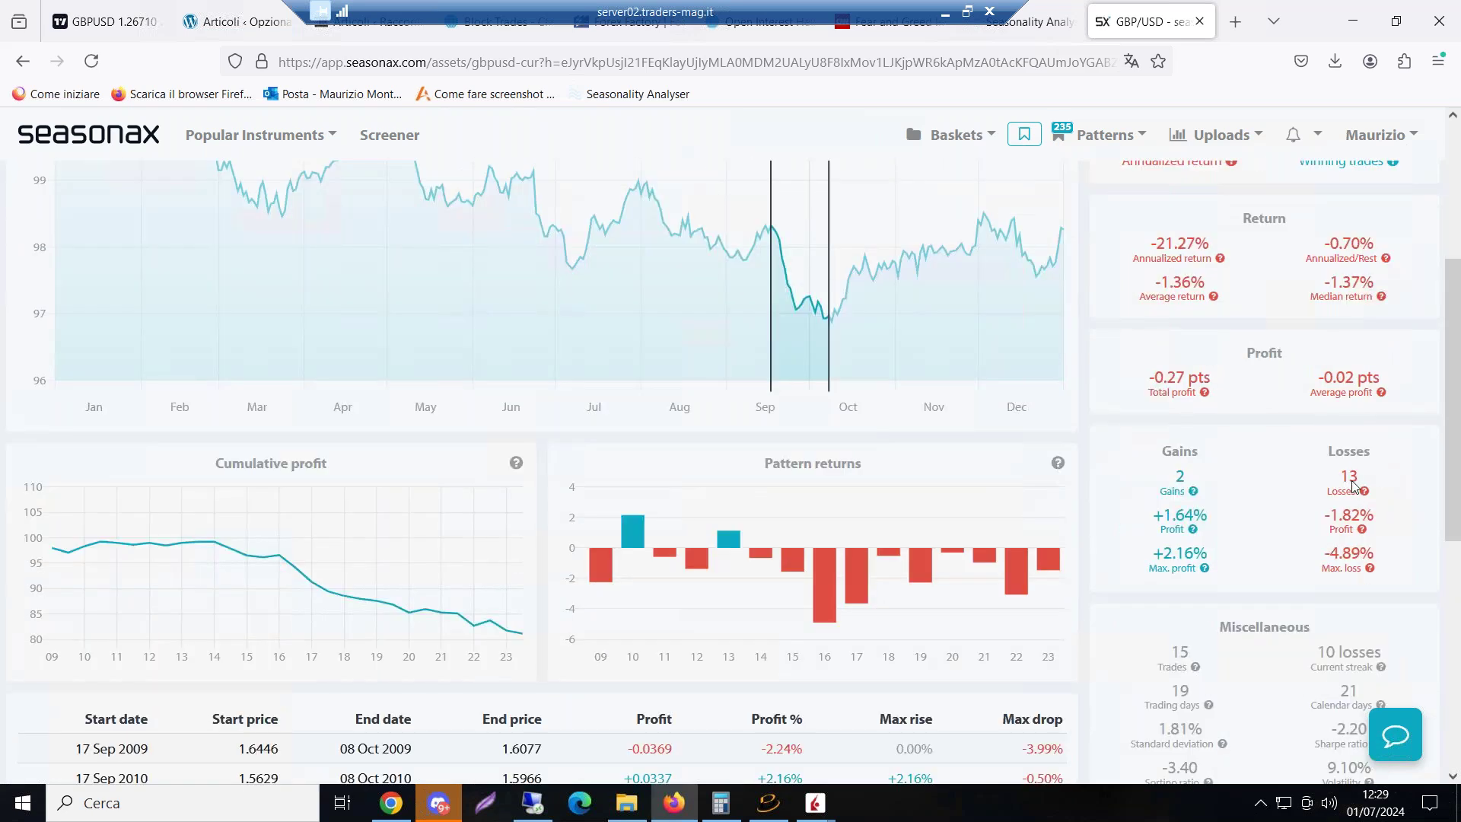
Clear the selected period from the GBP/USD seasonal chart, then switch to the GBPUSD price chart in TradingView
left_click(912, 220)
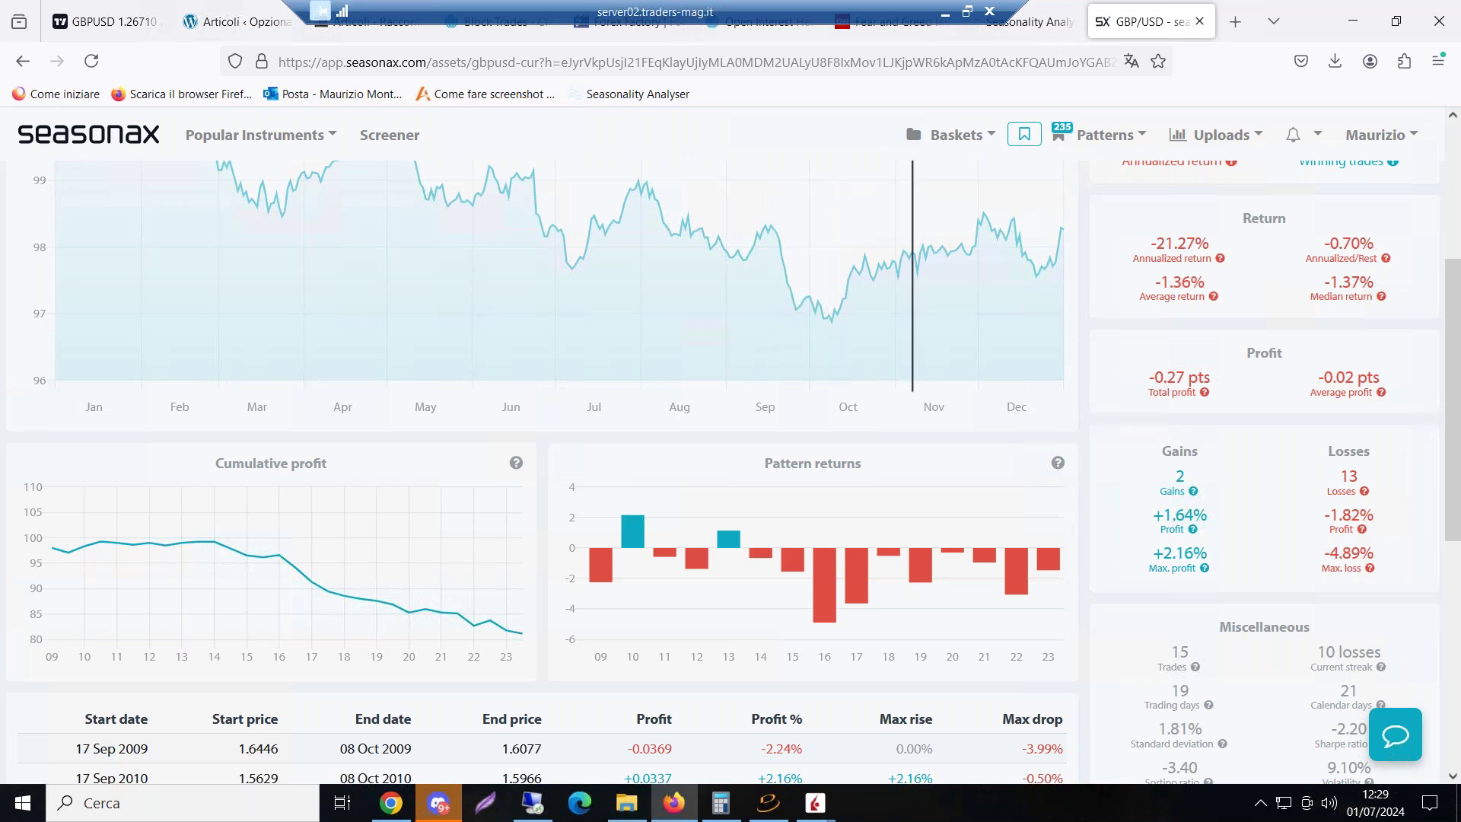
scroll(808, 239, "up", 2)
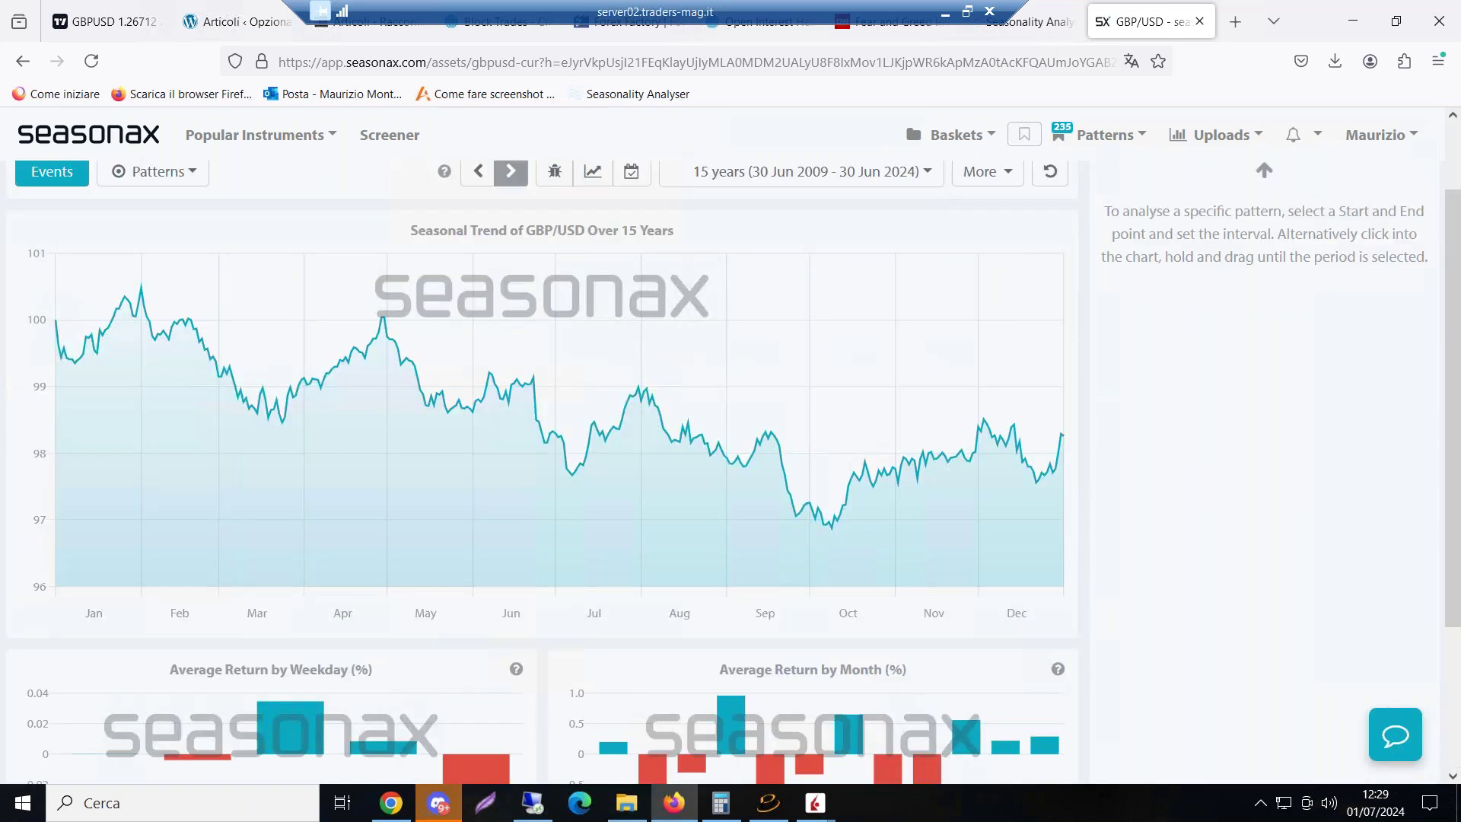
left_click(80, 26)
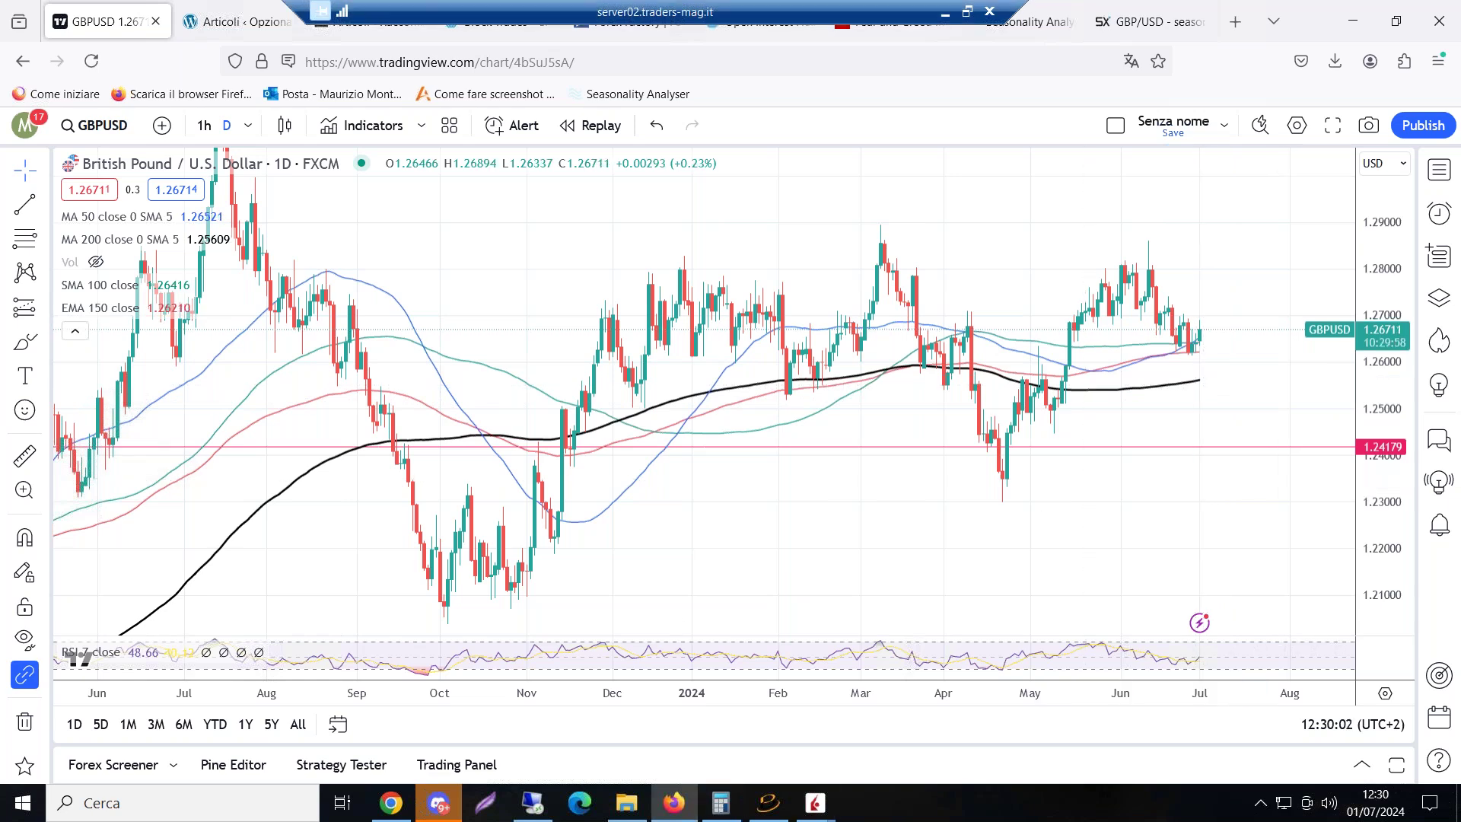
Switch to the forex trade report in Excel and check the 9/5/24 GBPUSD long trade's result, entry date and closing date
left_click(984, 799)
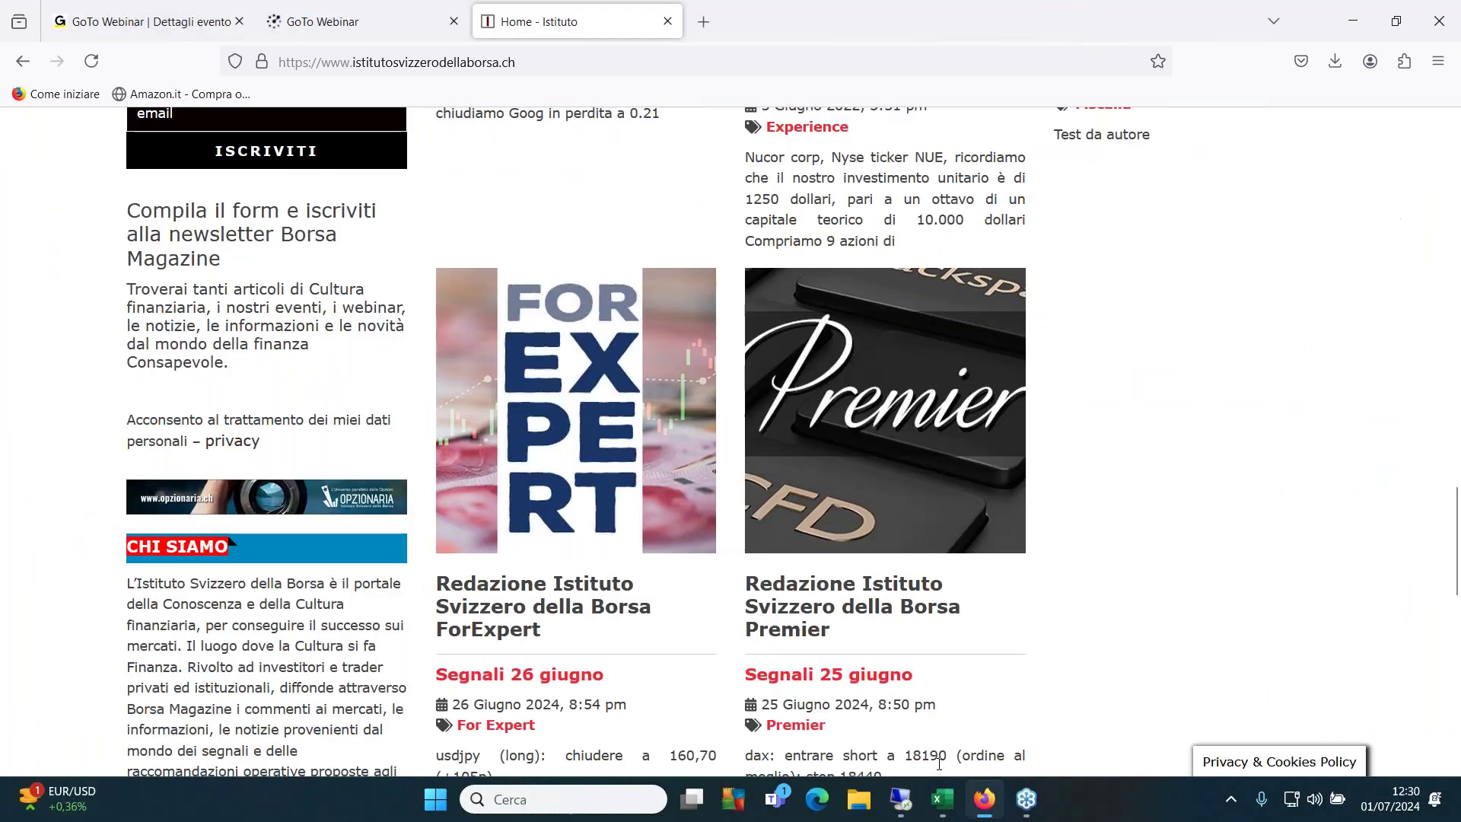
left_click(942, 799)
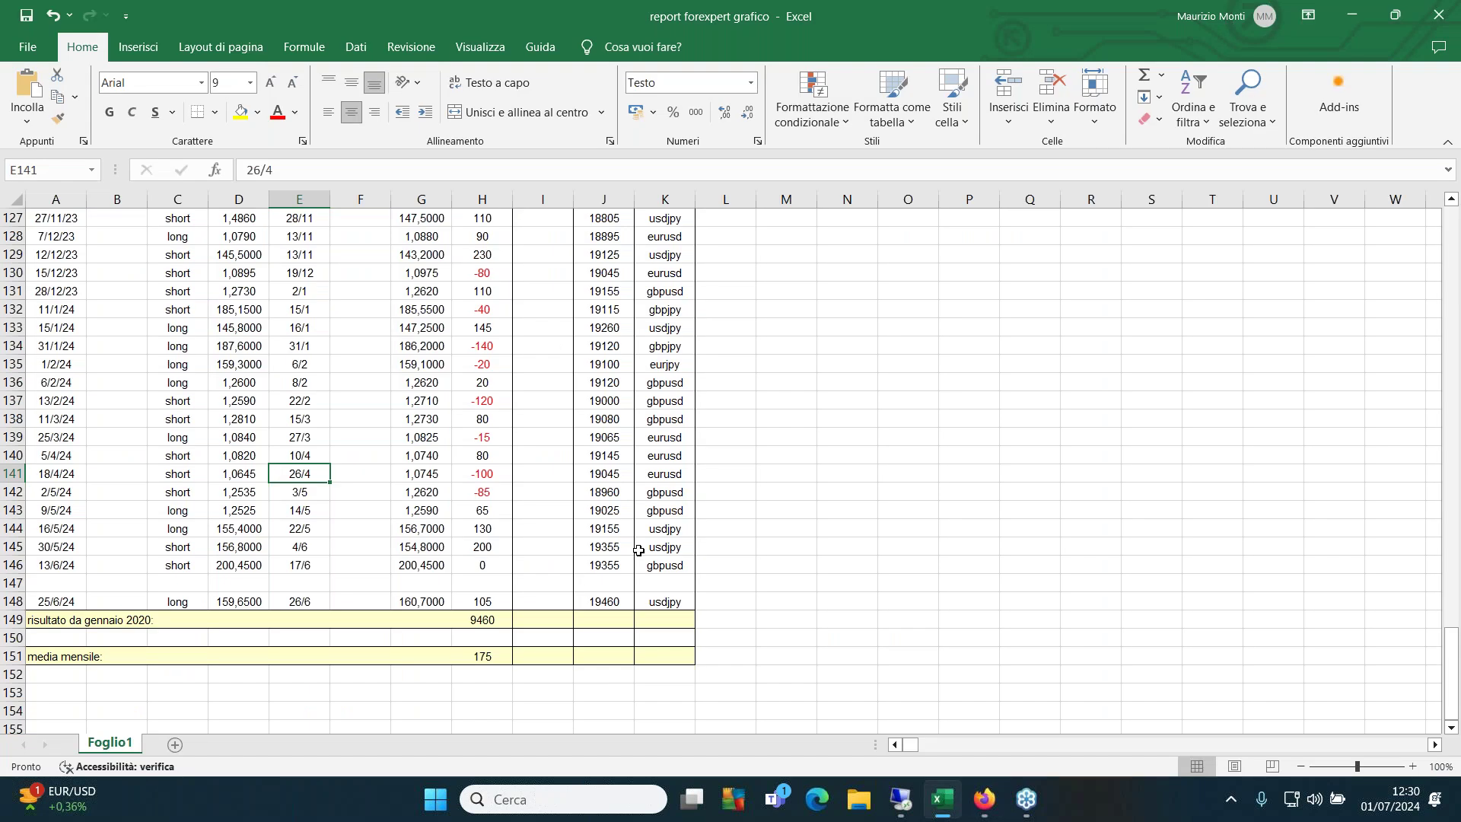
left_click(493, 509)
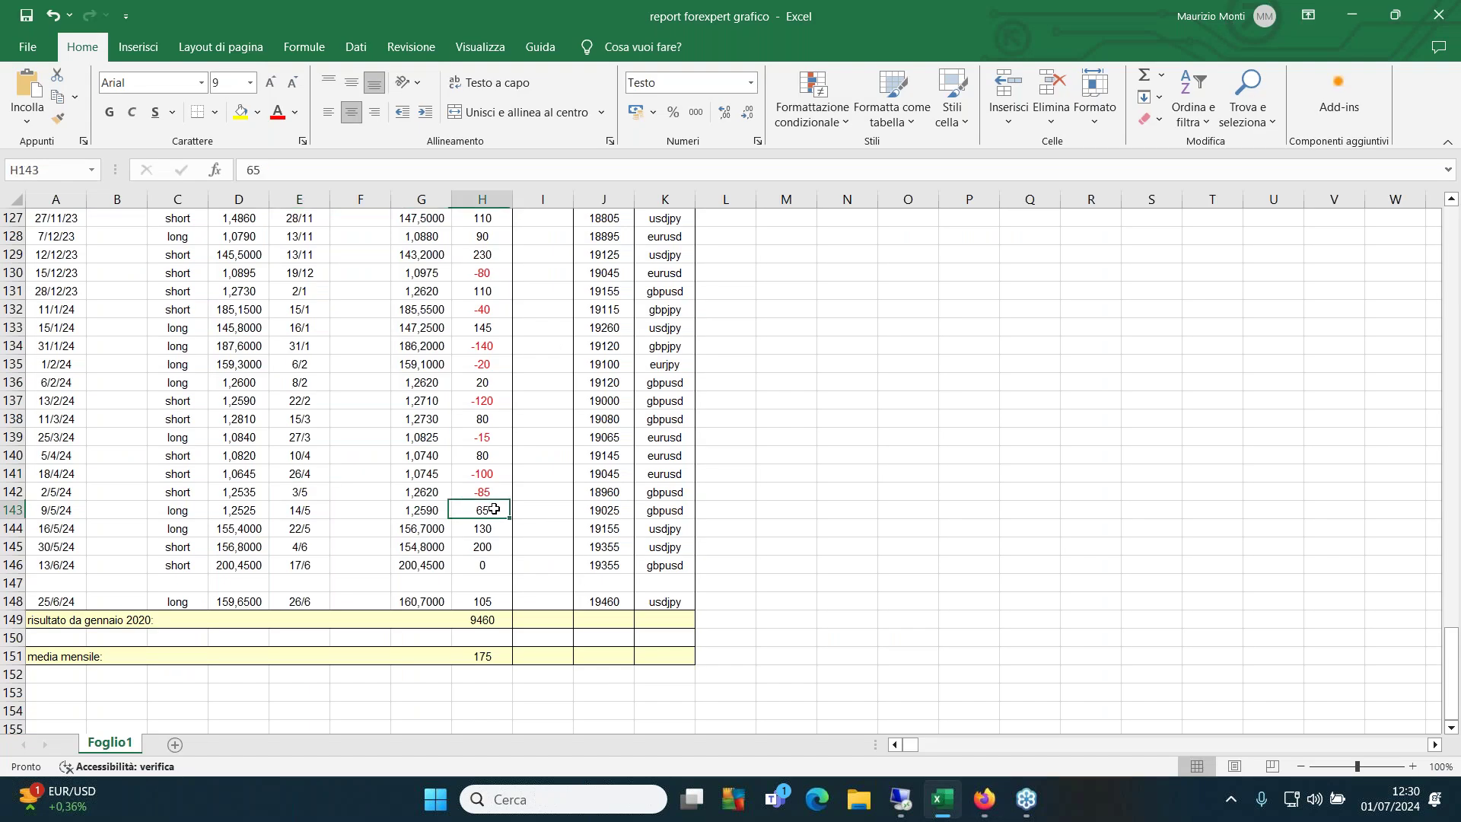
left_click(61, 509)
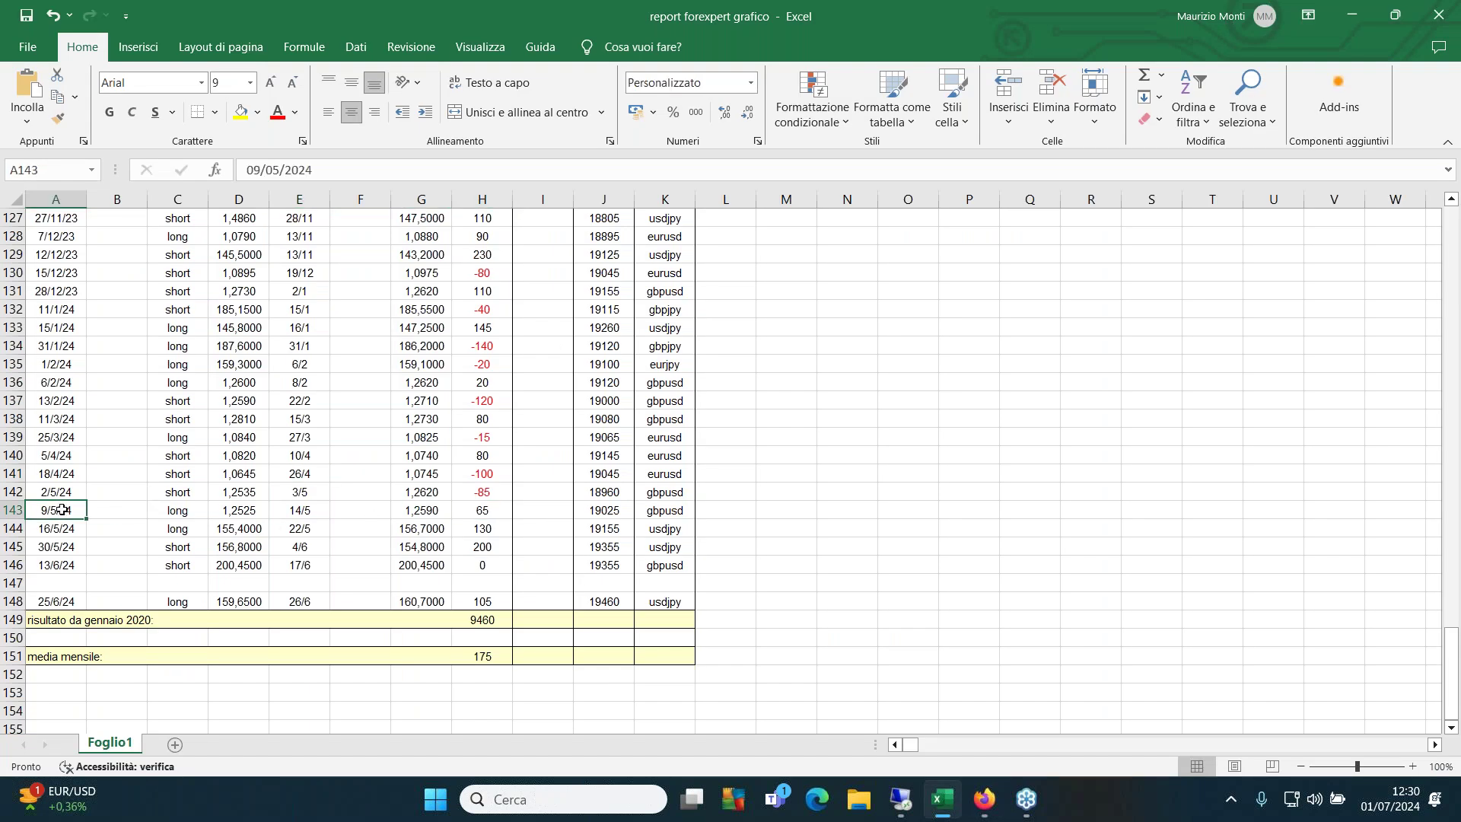
left_click(313, 508)
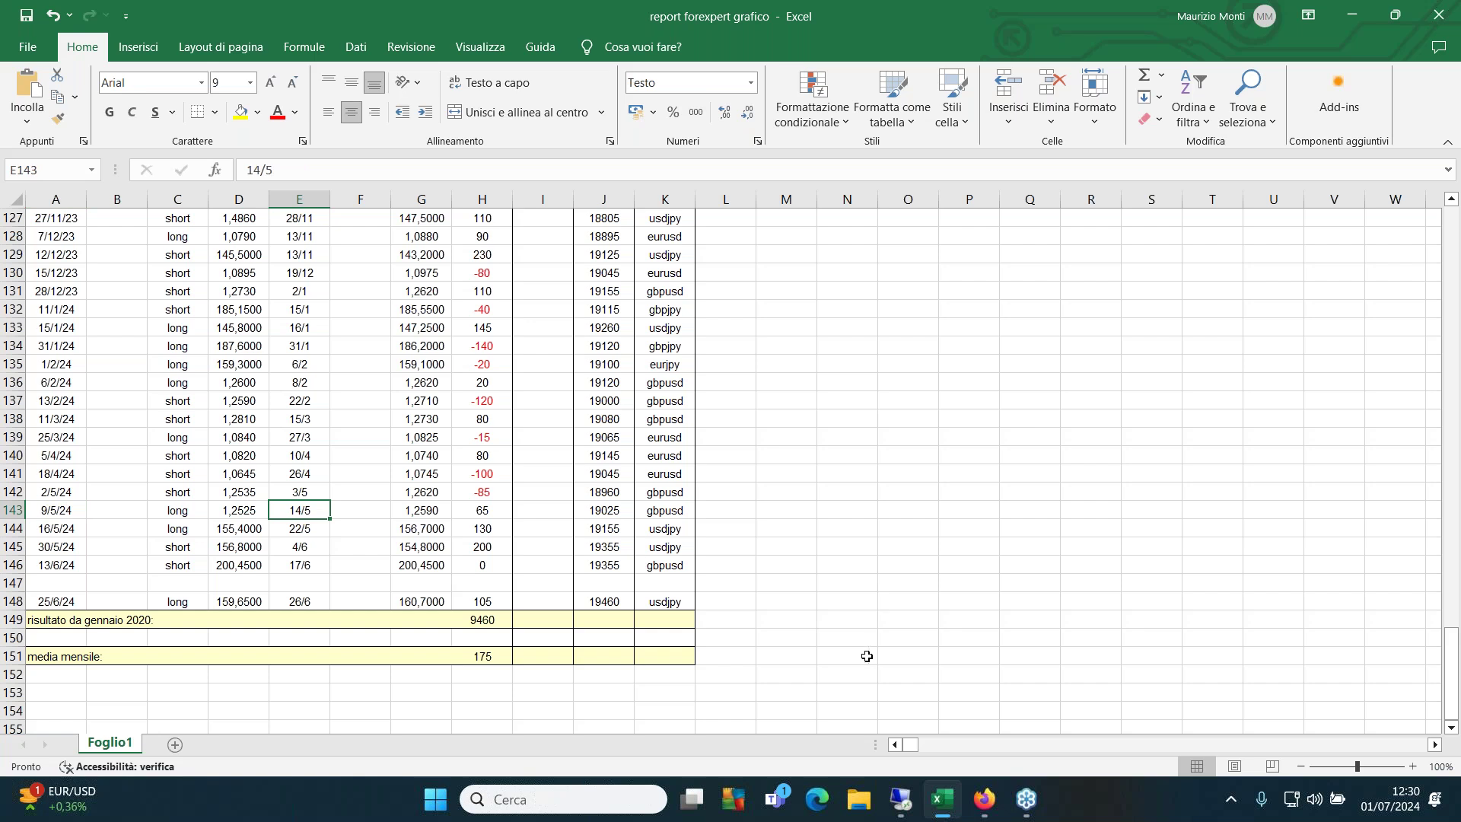
Switch to TradingView to examine GBPUSD price action from May to June 2024, then return to the 9/5/24 trade in Excel
left_click(899, 800)
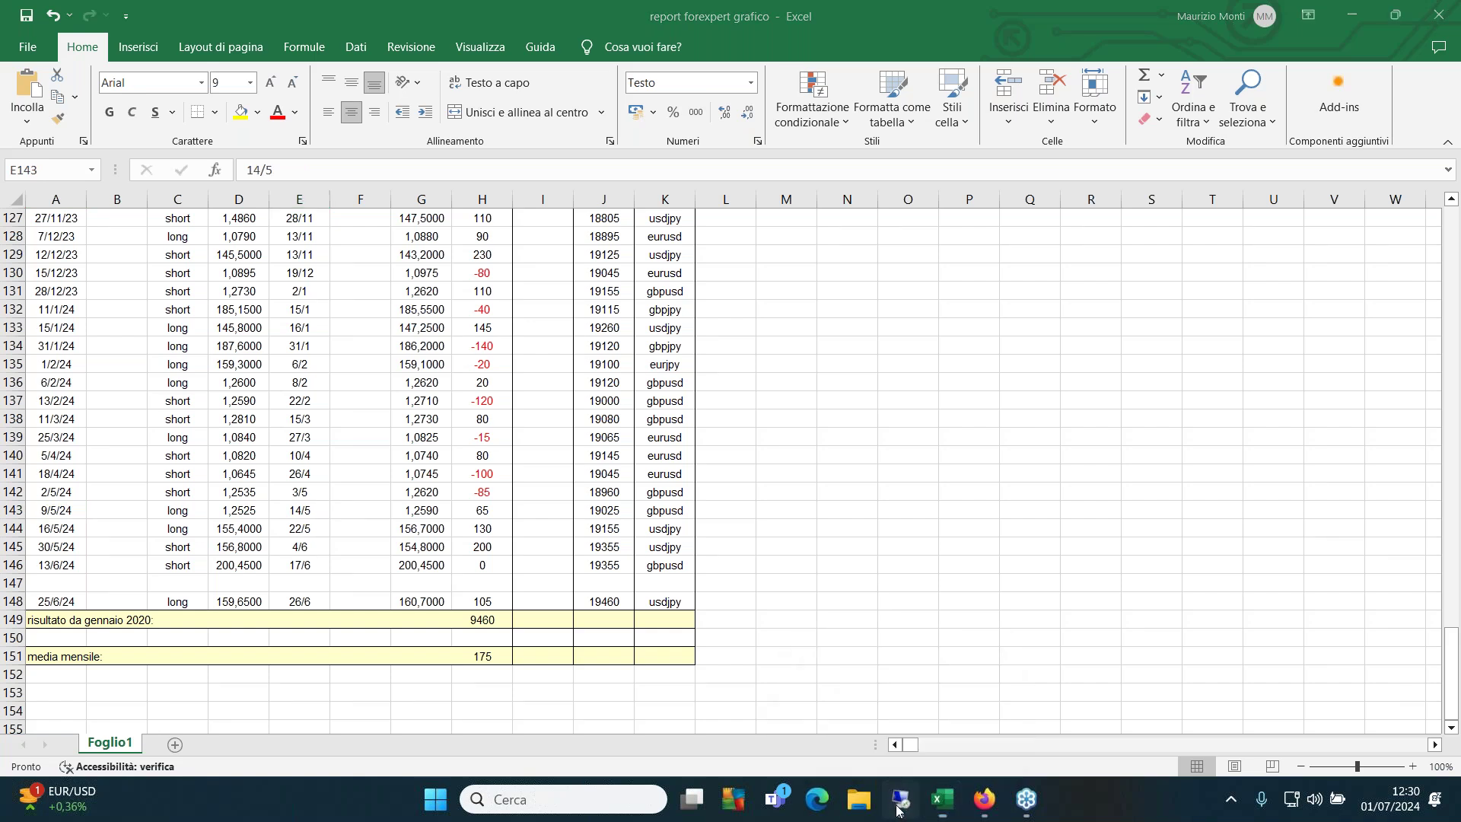
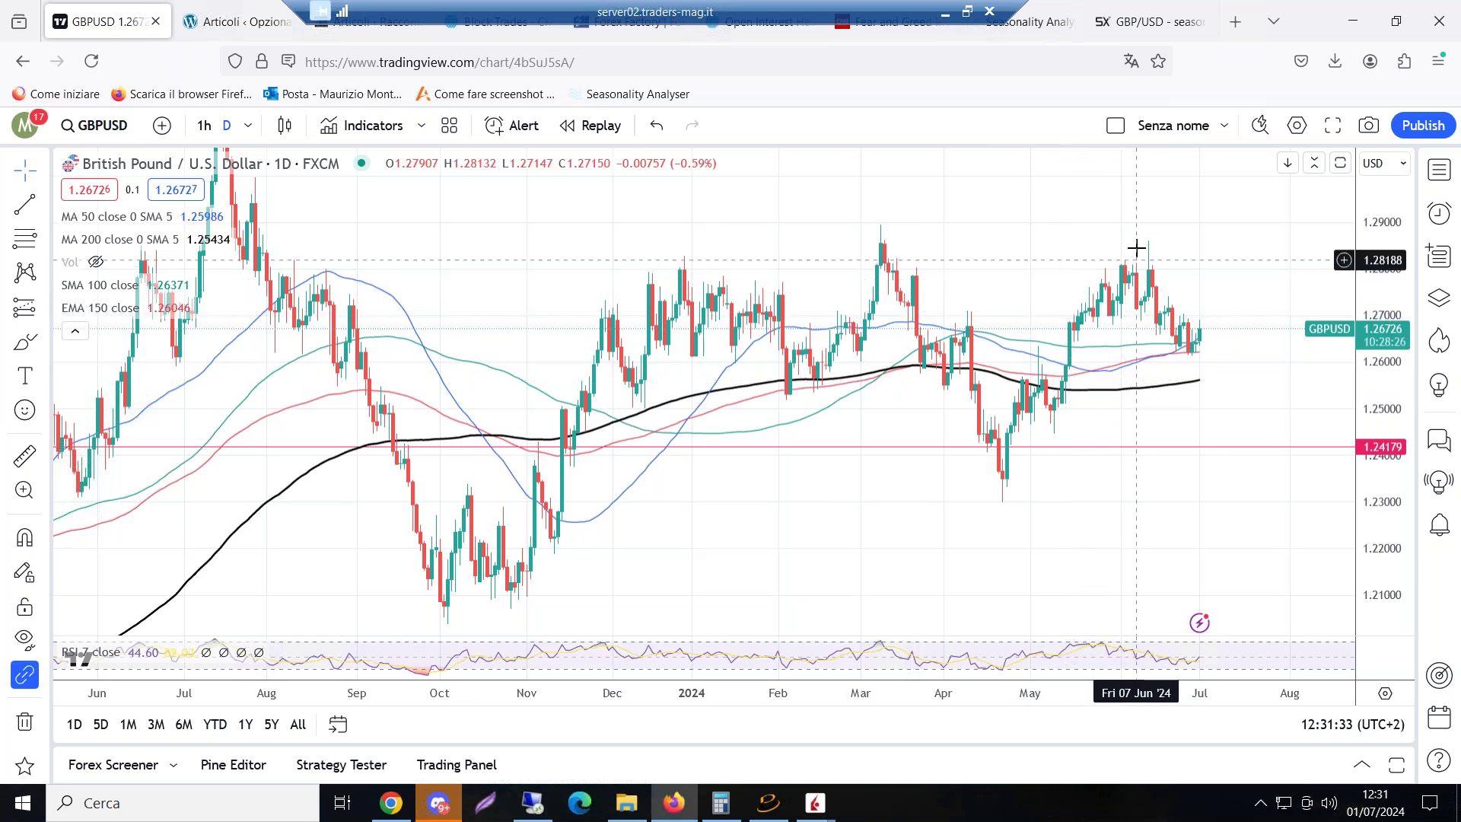
key("alt+Tab")
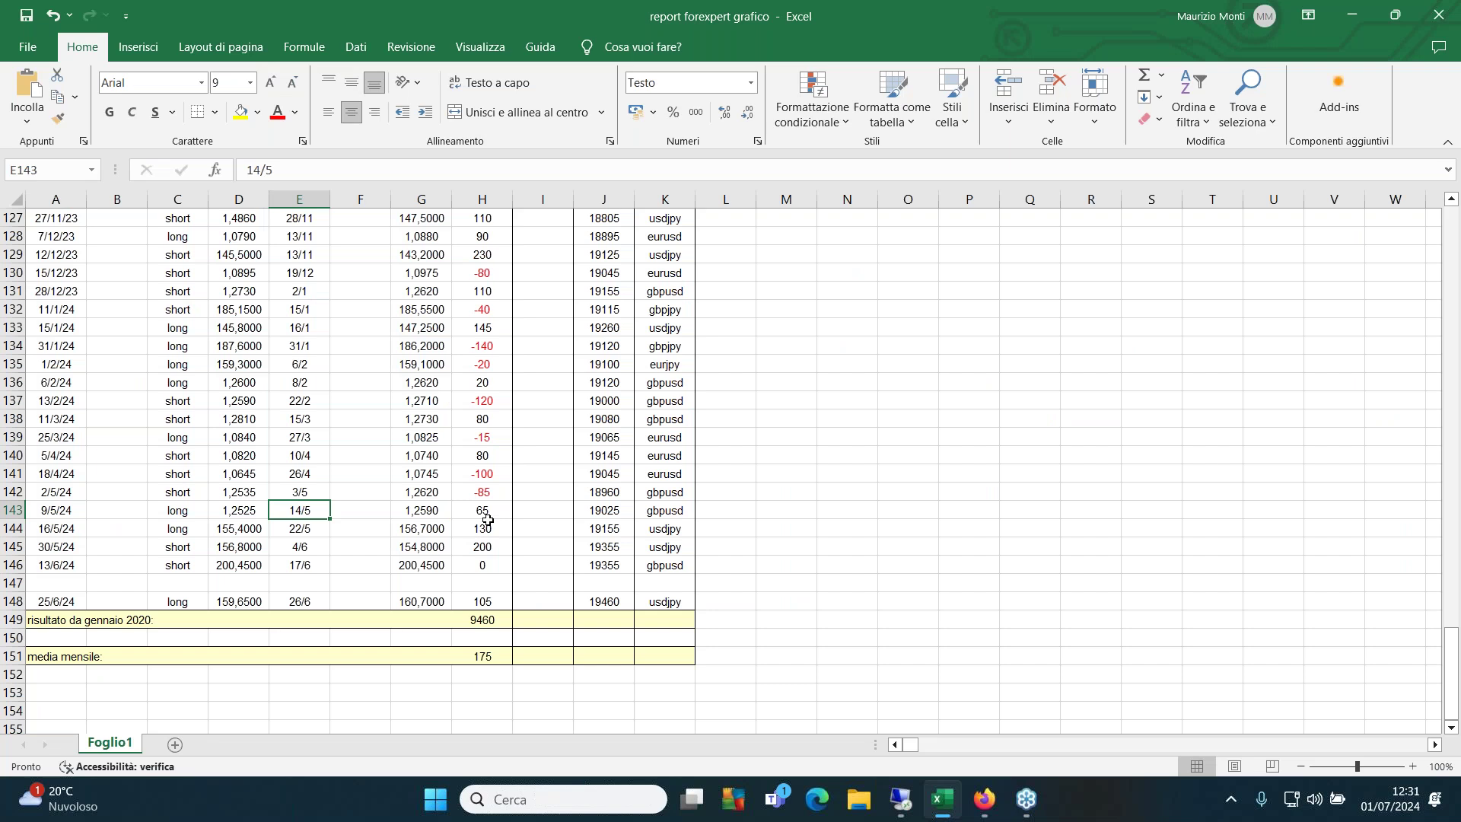
left_click(76, 506)
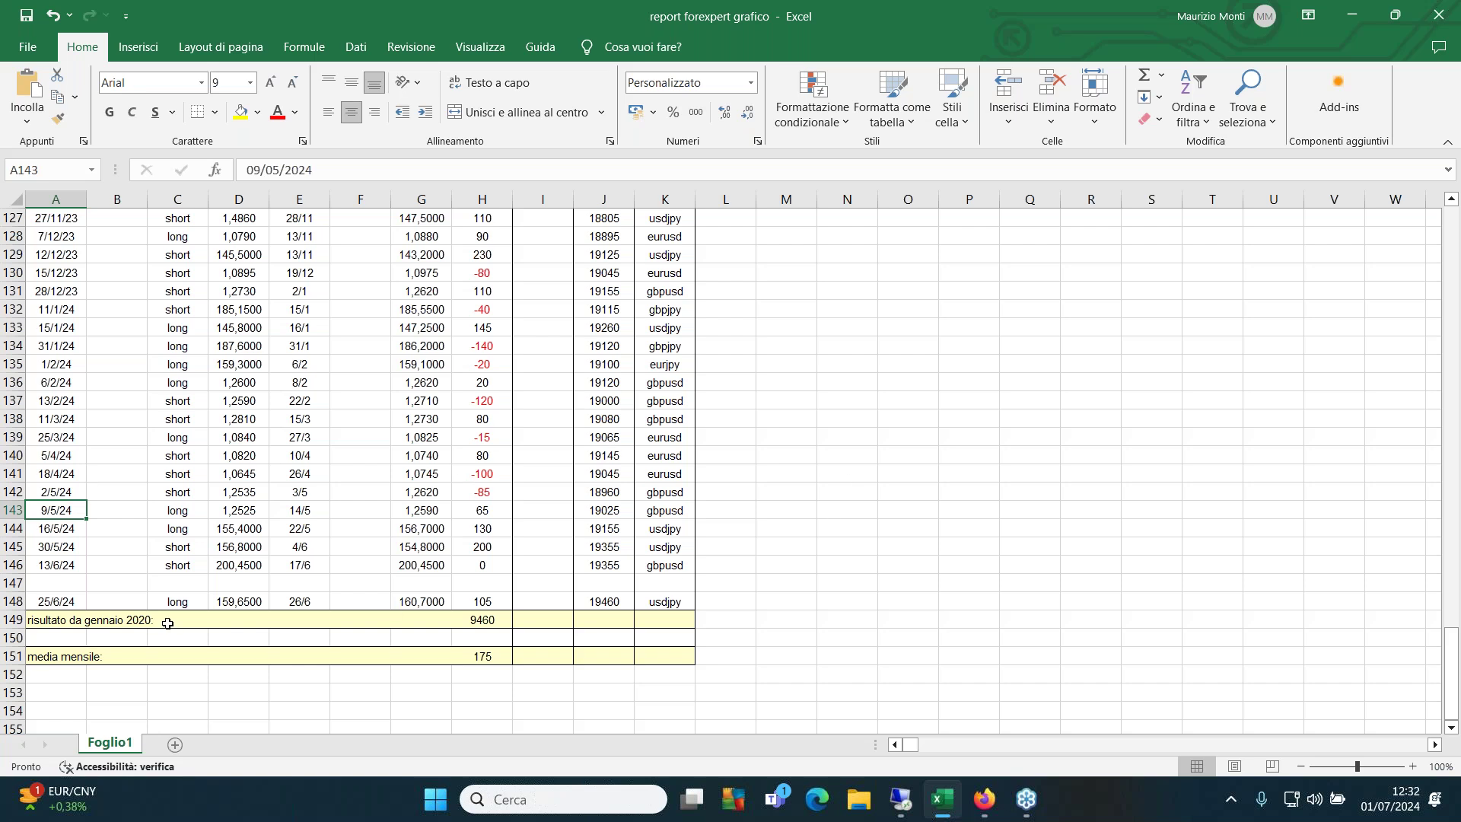
Review the trade report back to its 2020 entries and examine the cumulative results line chart beside the table
scroll(190, 622, "up", 1)
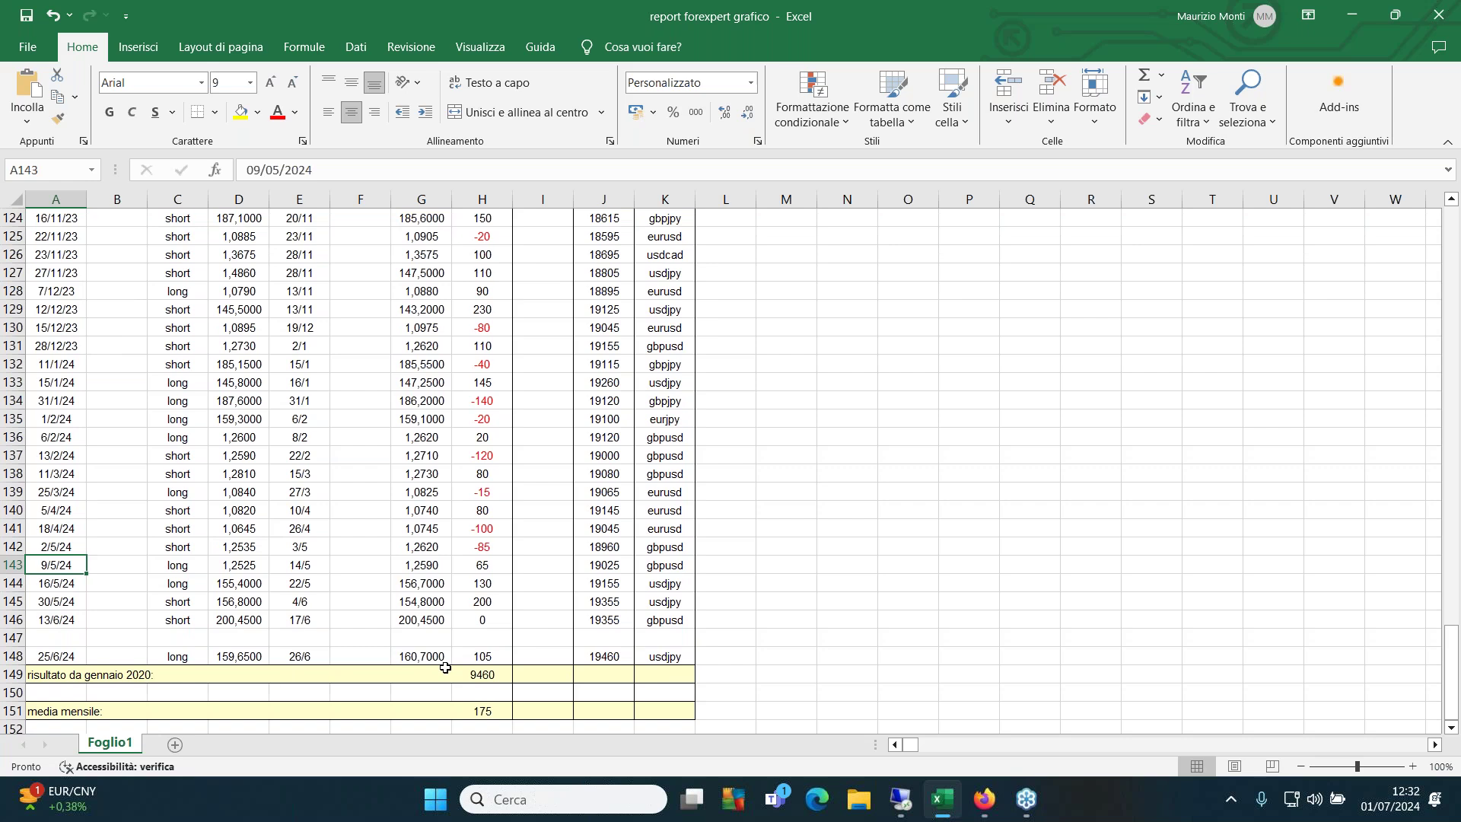
scroll(456, 654, "up", 20)
scroll(510, 610, "up", 12)
scroll(510, 601, "up", 3)
scroll(498, 515, "up", 2)
scroll(522, 479, "down", 6)
scroll(522, 479, "down", 2)
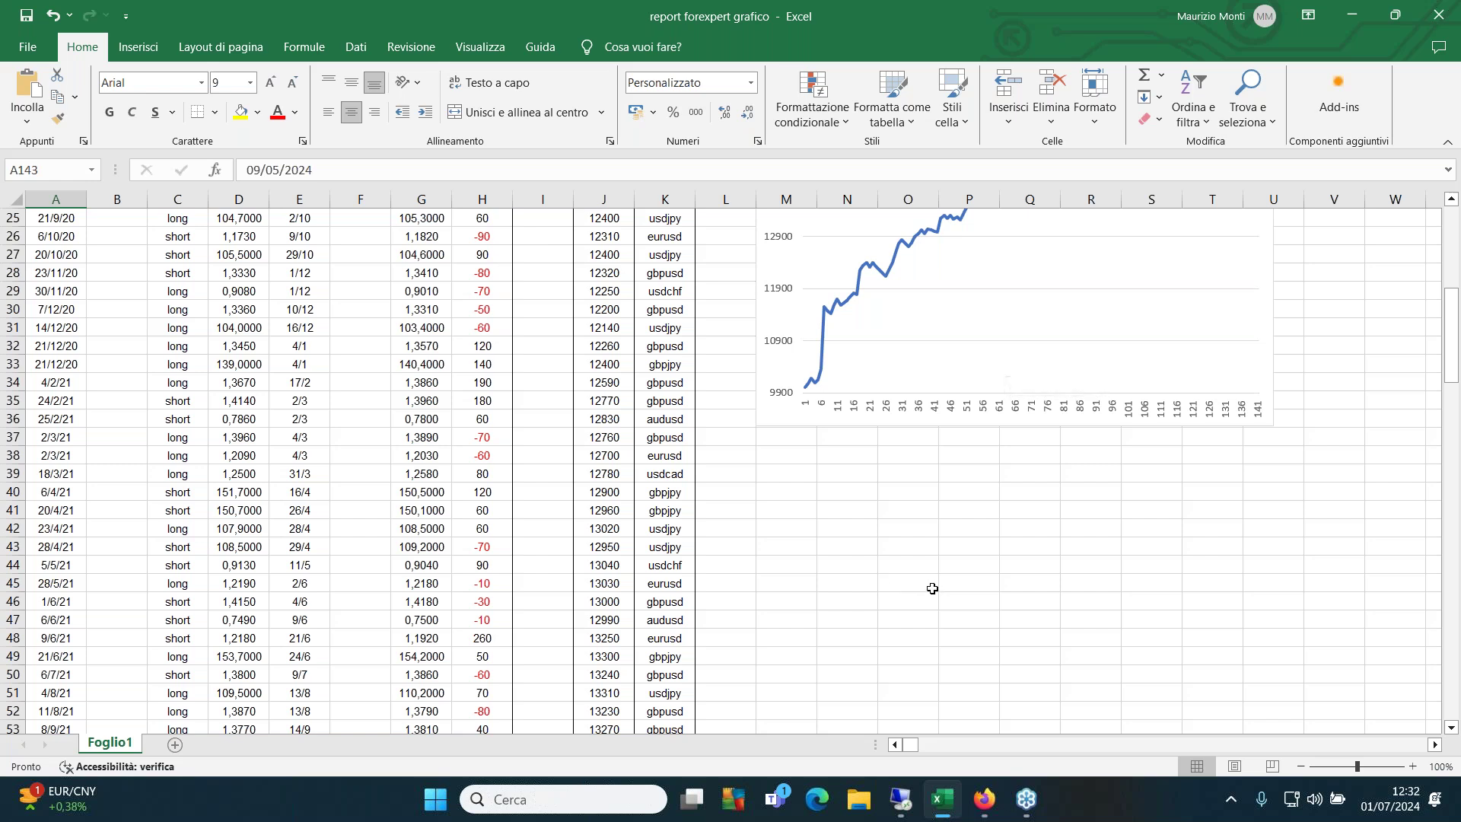
scroll(932, 586, "up", 5)
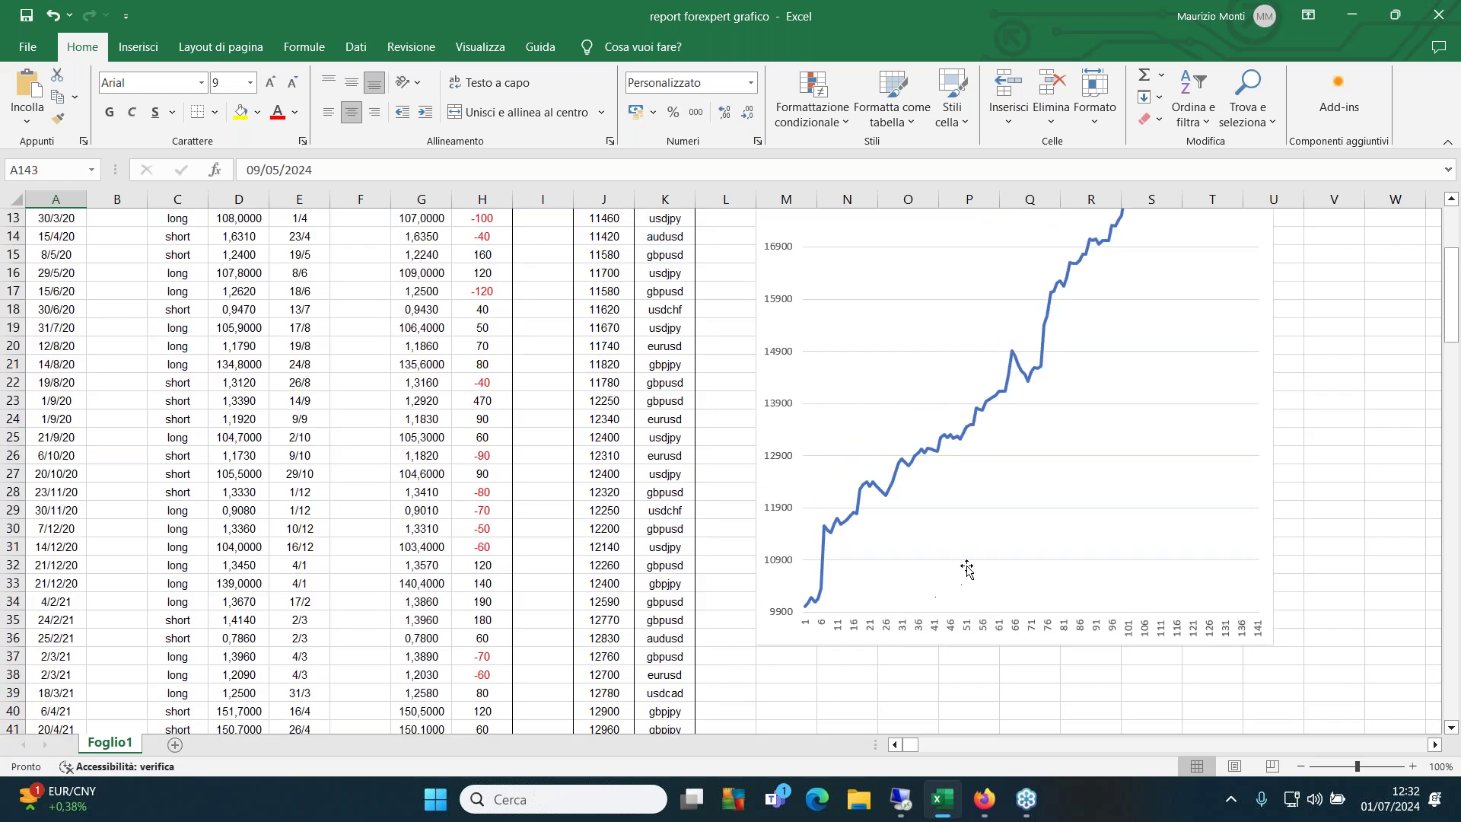
Return to the start of the trade report and examine the latest stretch of the cumulative results line chart
scroll(984, 551, "up", 1)
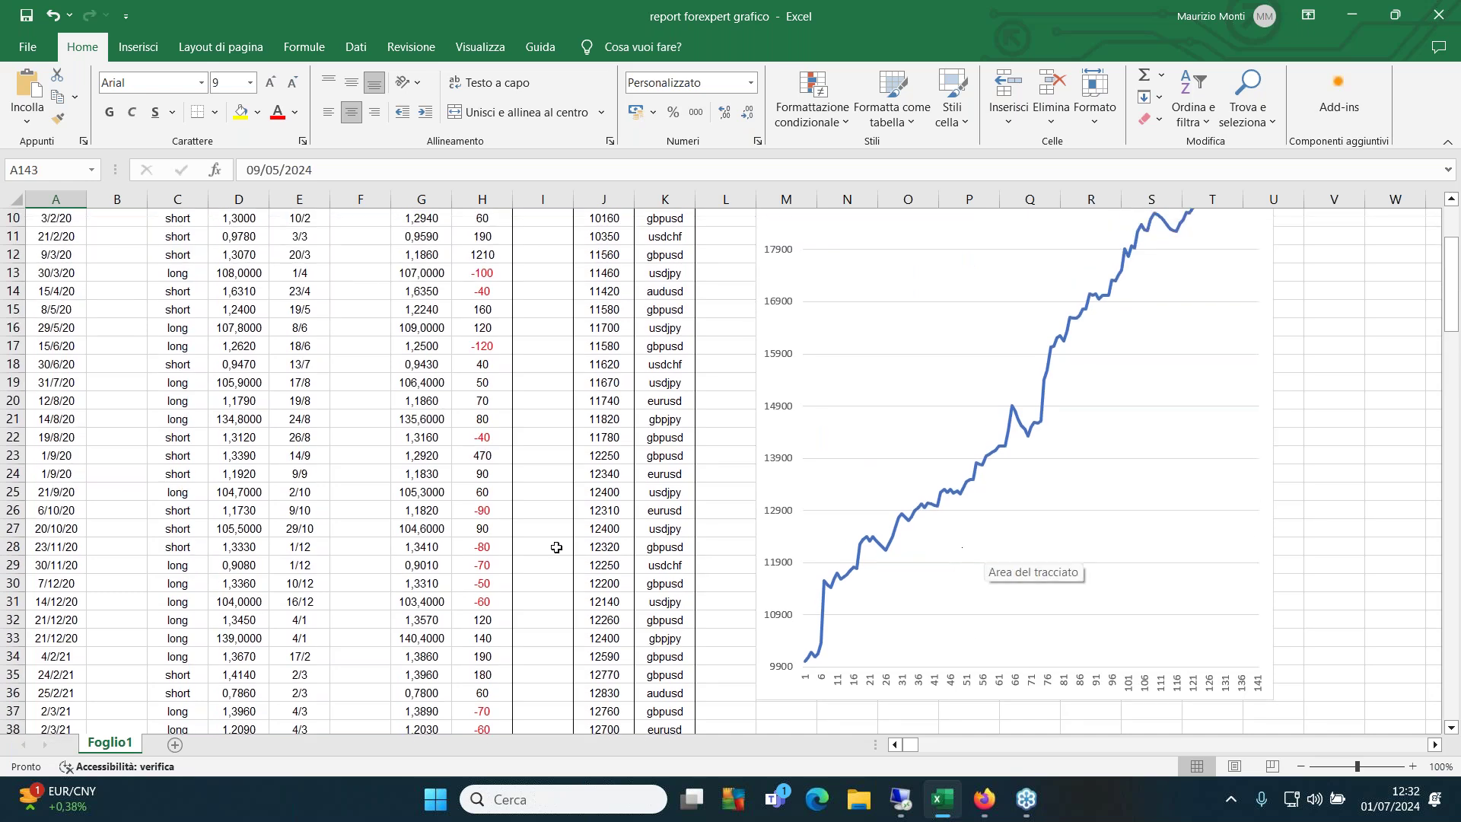
scroll(502, 525, "up", 2)
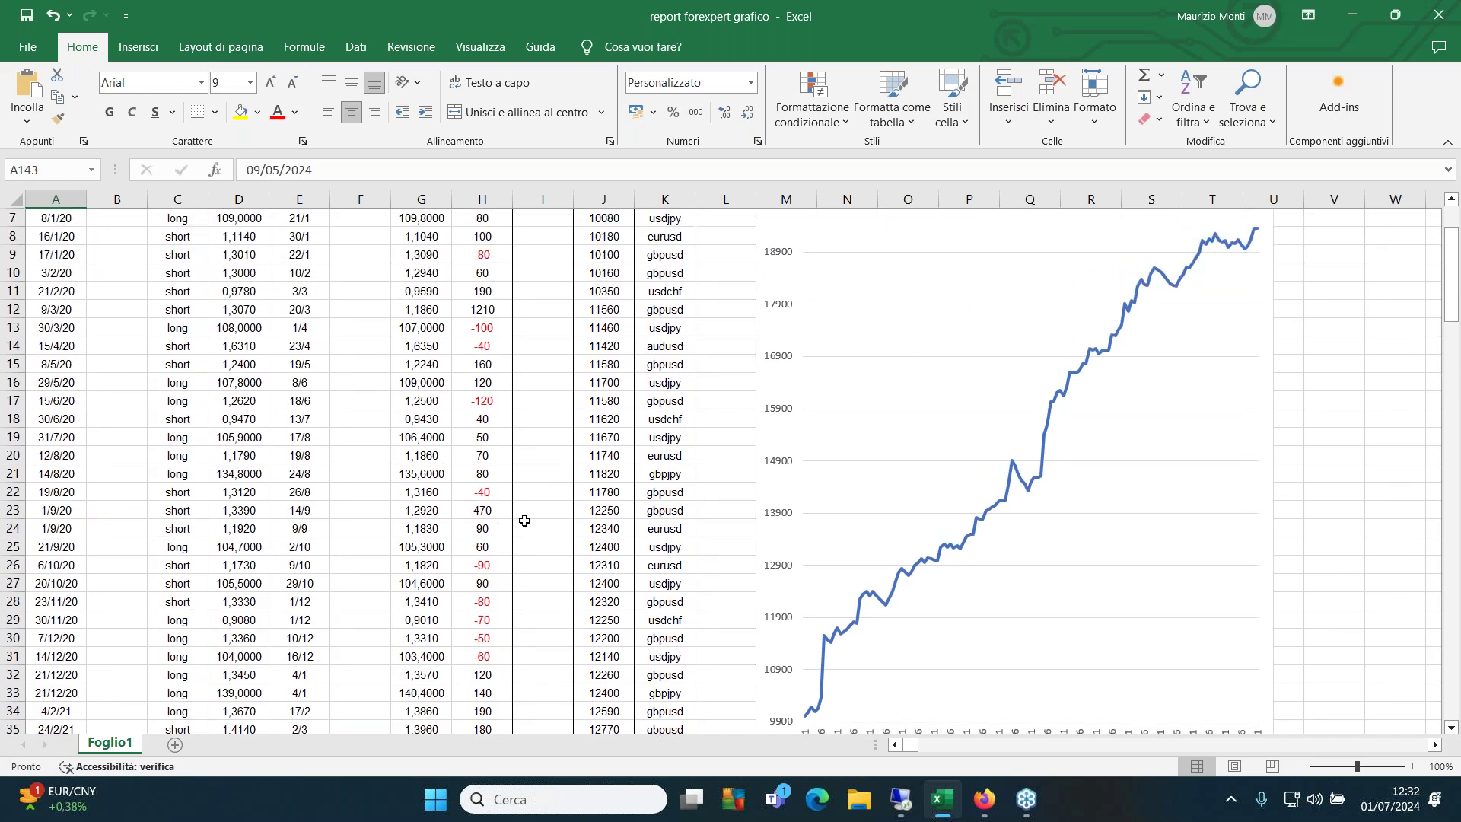
scroll(528, 518, "up", 1)
scroll(528, 518, "up", 2)
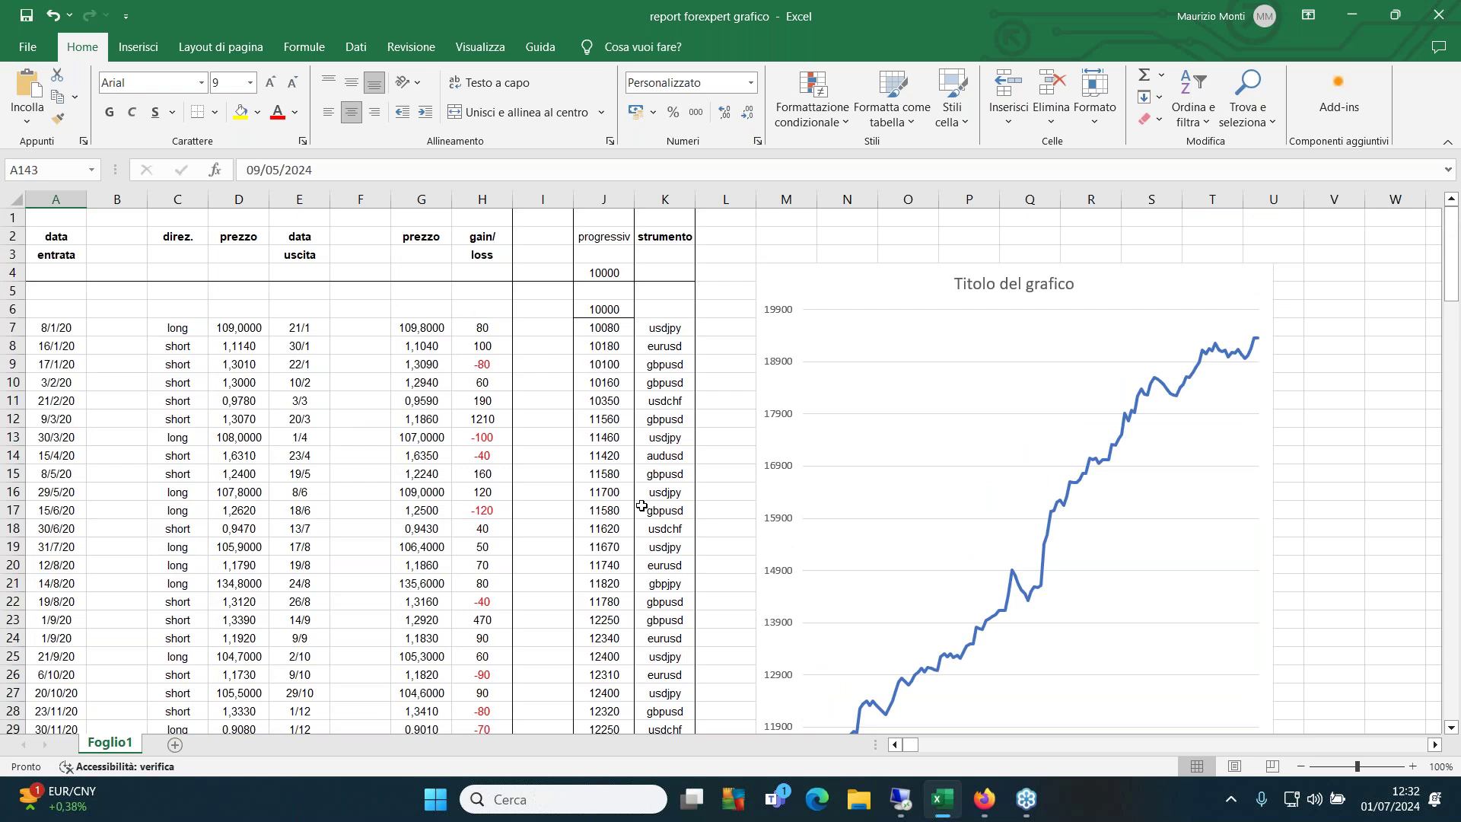
mouse_move(1179, 400)
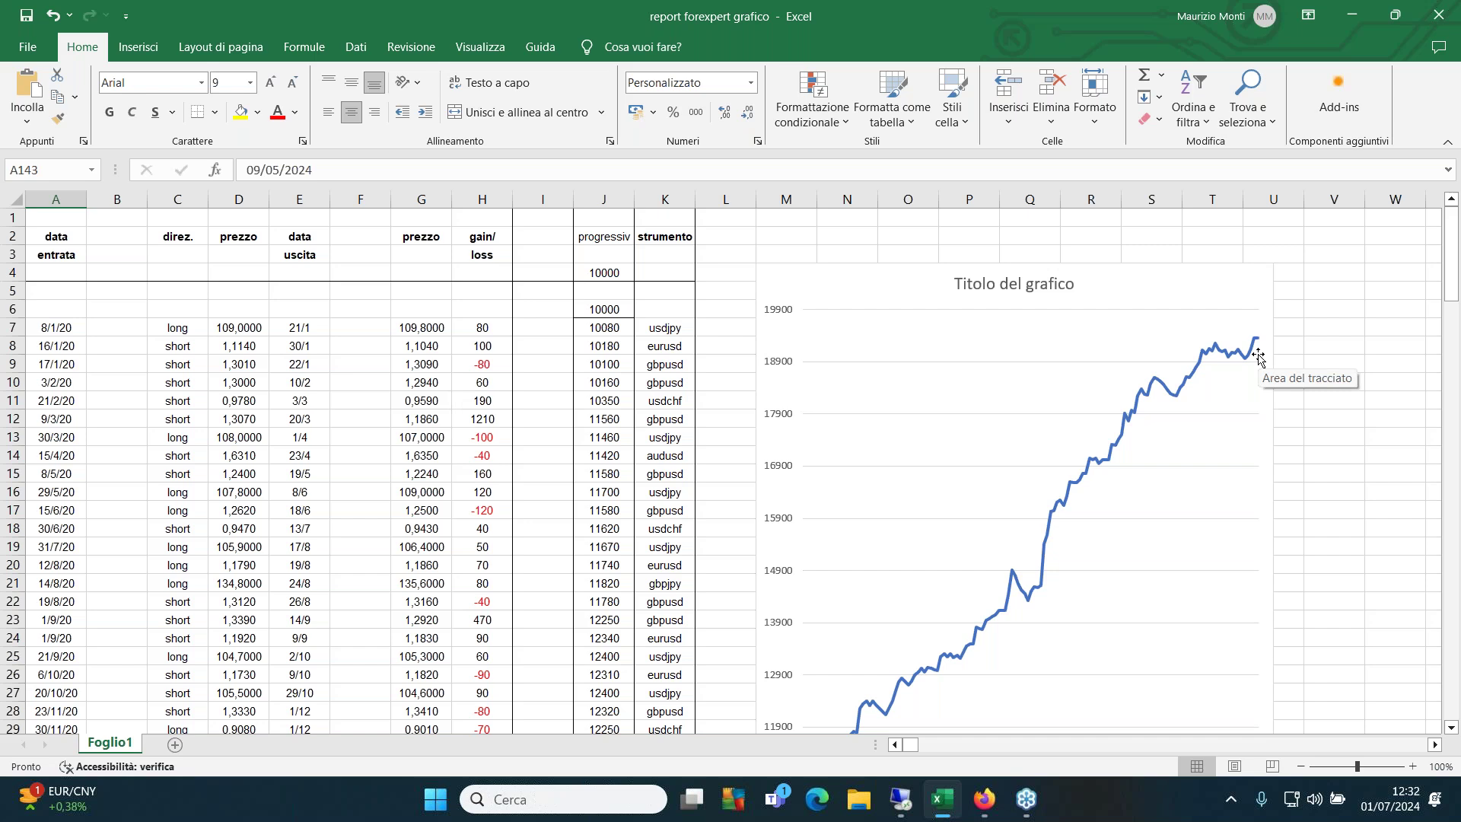
mouse_move(1263, 344)
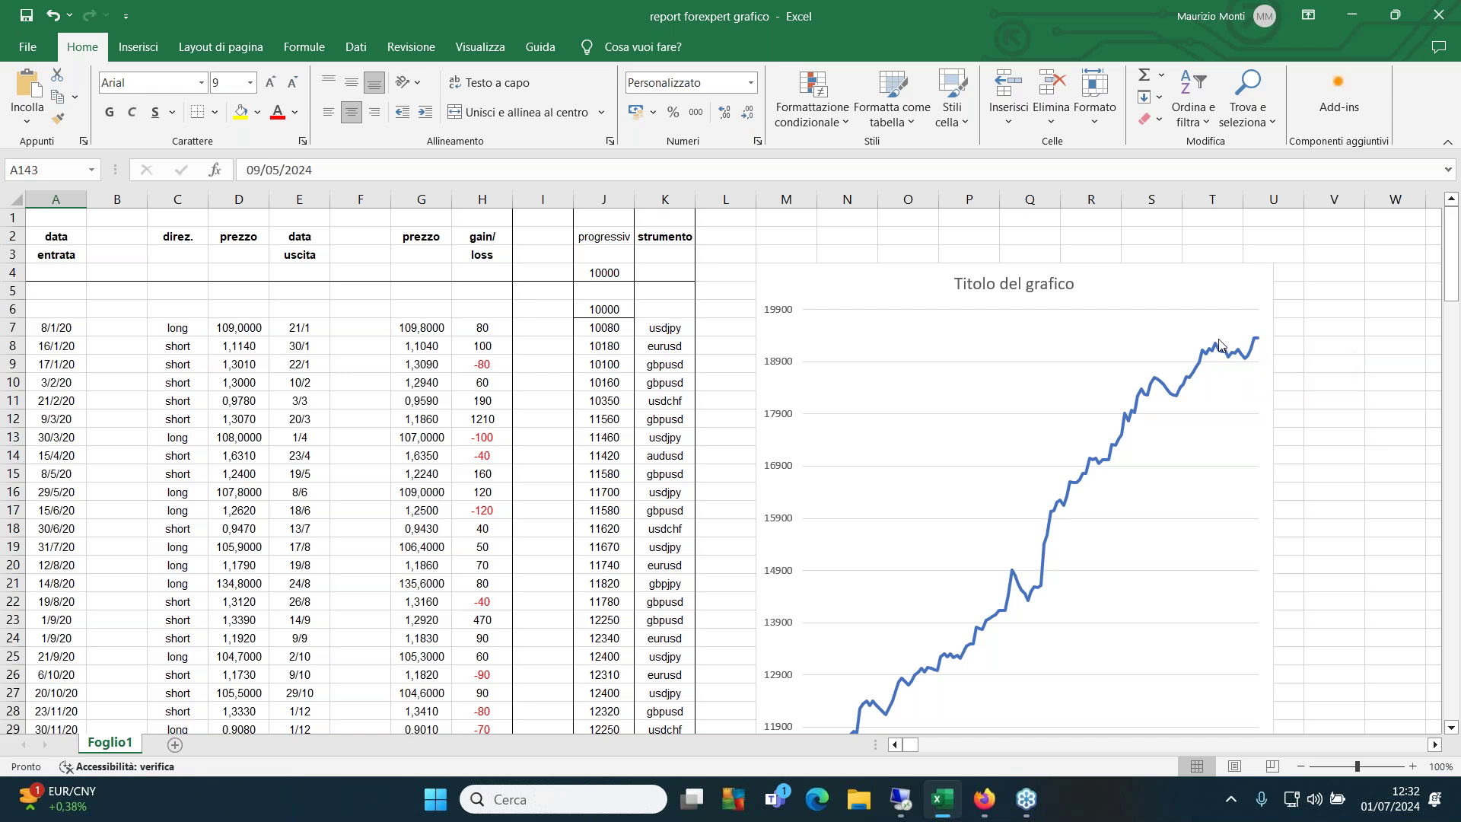
mouse_move(1217, 352)
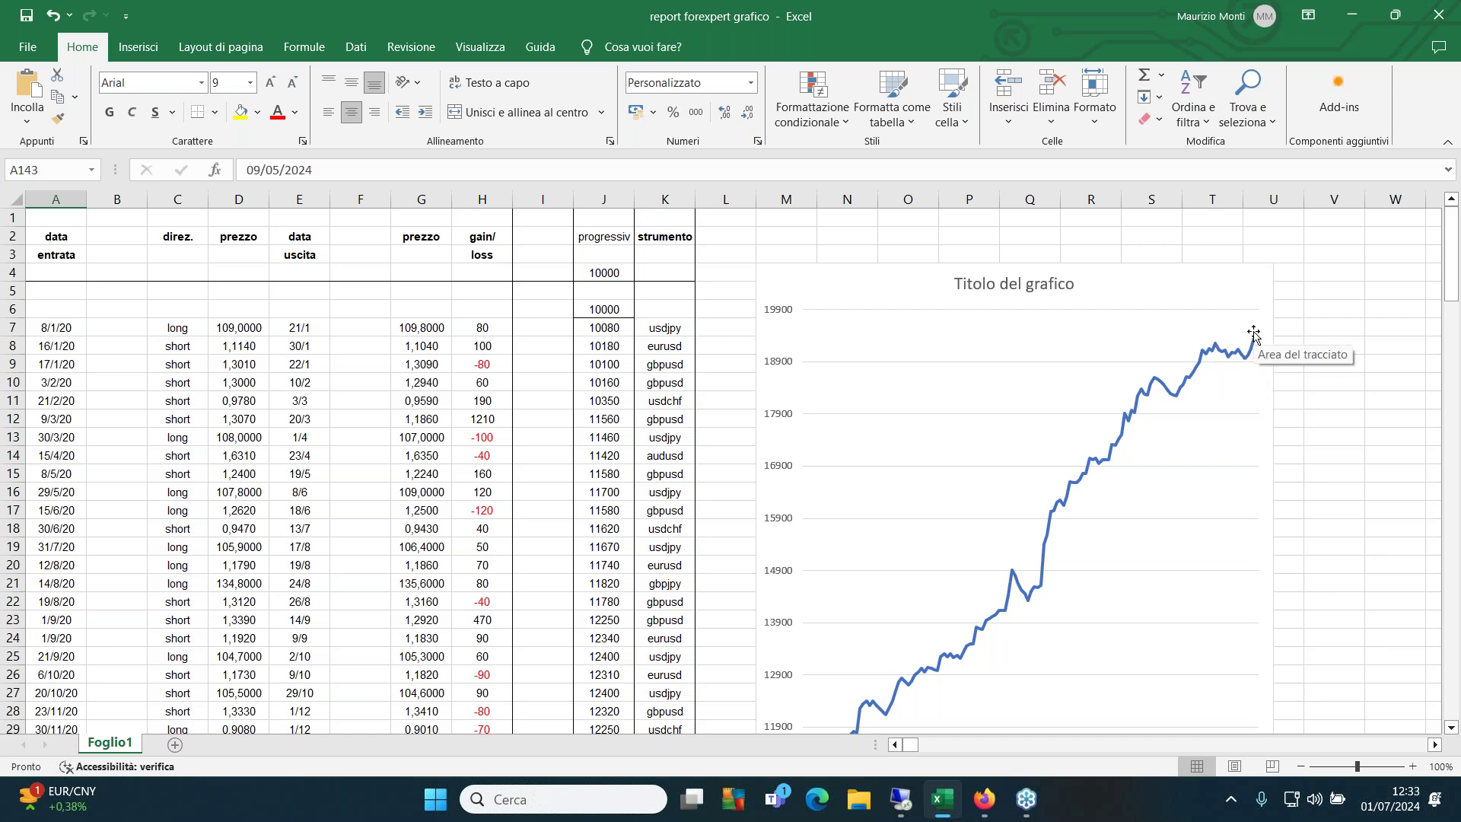
Check the gain/loss cell of the 25/6/24 USDJPY long trade, then go back to the cumulative results chart
scroll(705, 466, "down", 10)
scroll(704, 466, "down", 19)
scroll(980, 420, "down", 15)
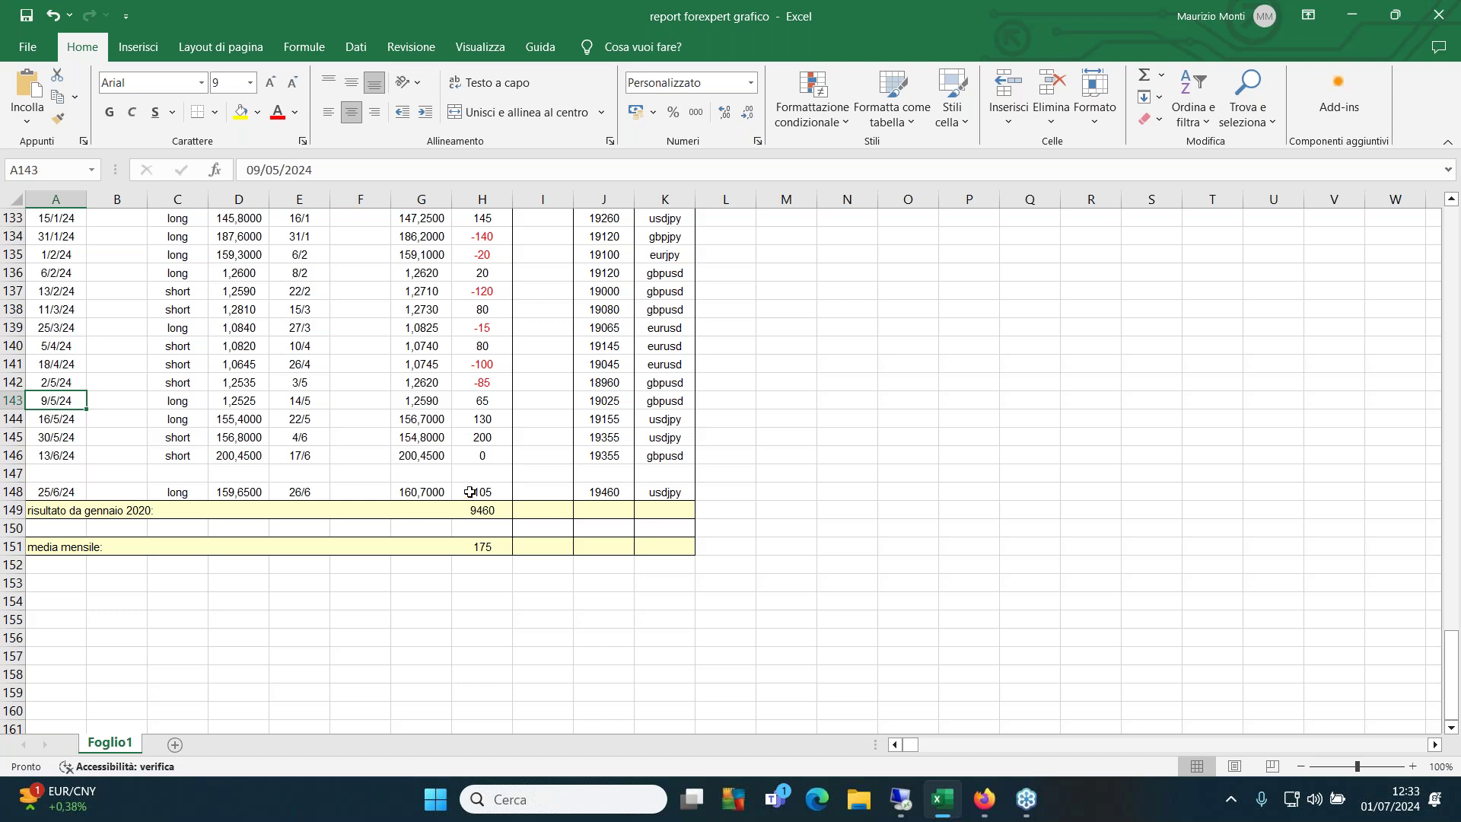
left_click(470, 492)
scroll(943, 407, "up", 14)
scroll(1105, 388, "up", 20)
scroll(1153, 366, "up", 7)
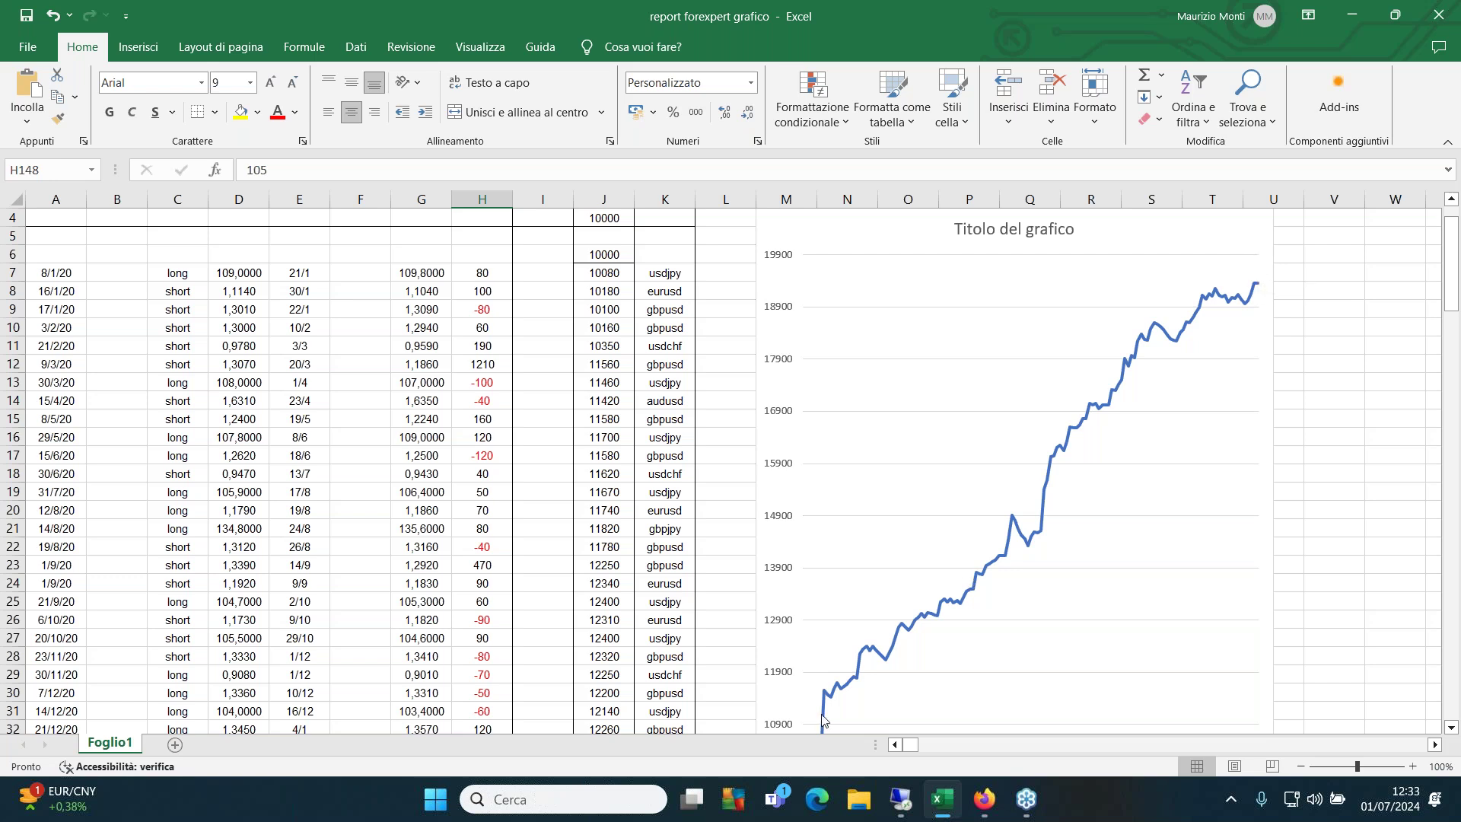
Review the 2020 and 2021 gain/loss entries and compare them with the beginning of the cumulative results line
scroll(875, 697, "down", 2)
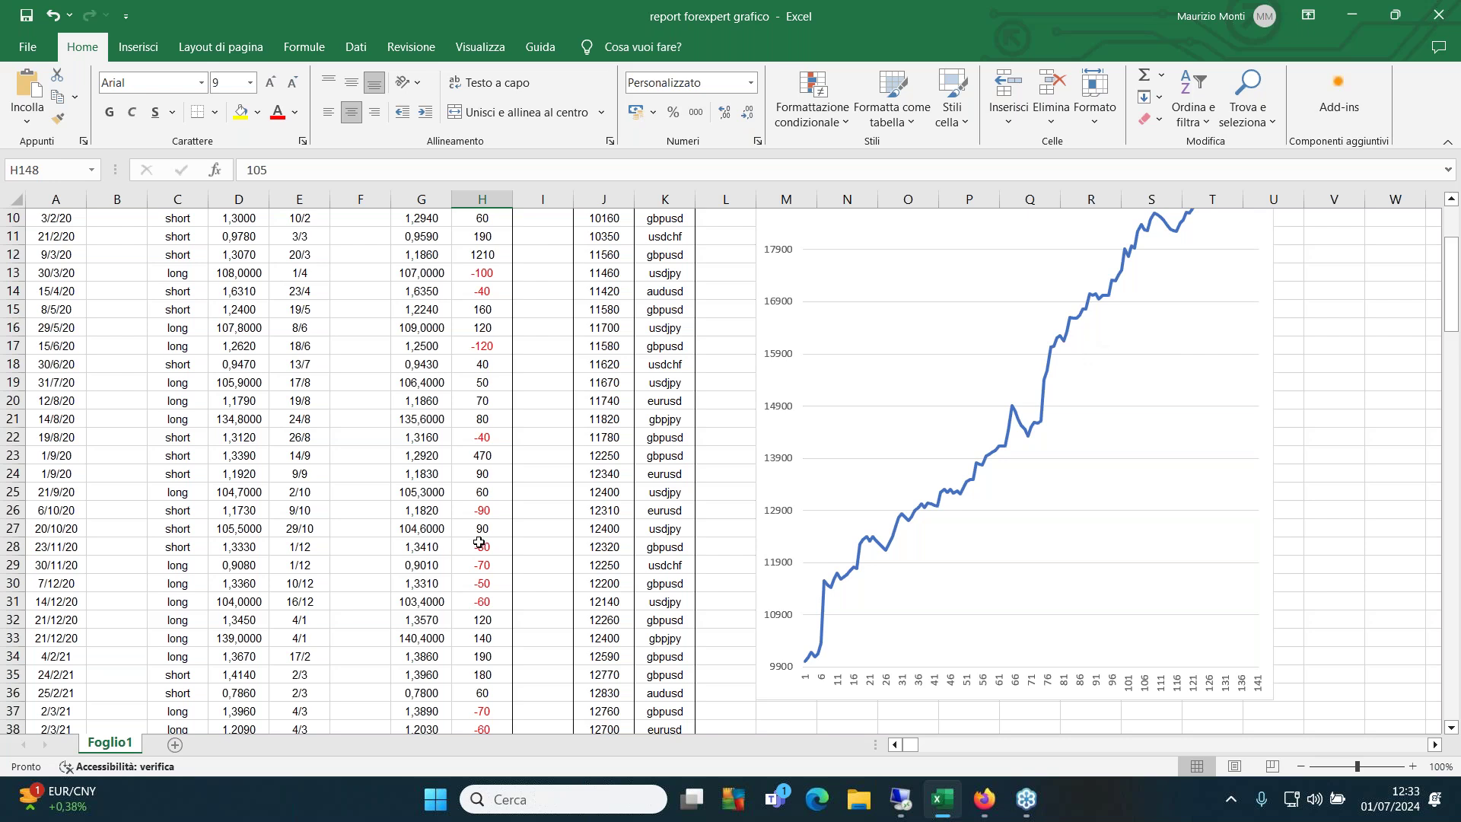
scroll(478, 542, "up", 3)
scroll(487, 529, "down", 2)
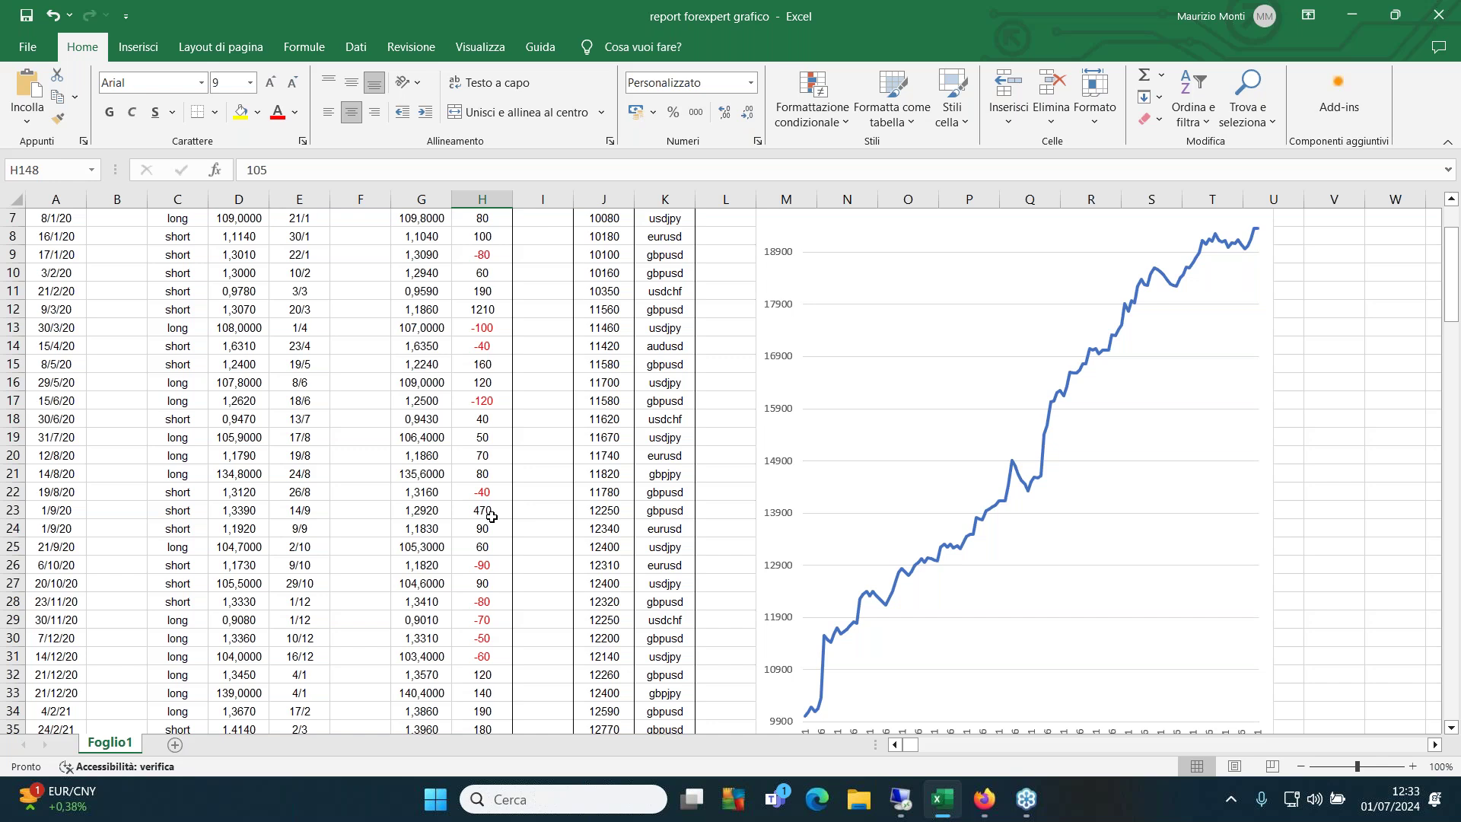
scroll(491, 517, "up", 1)
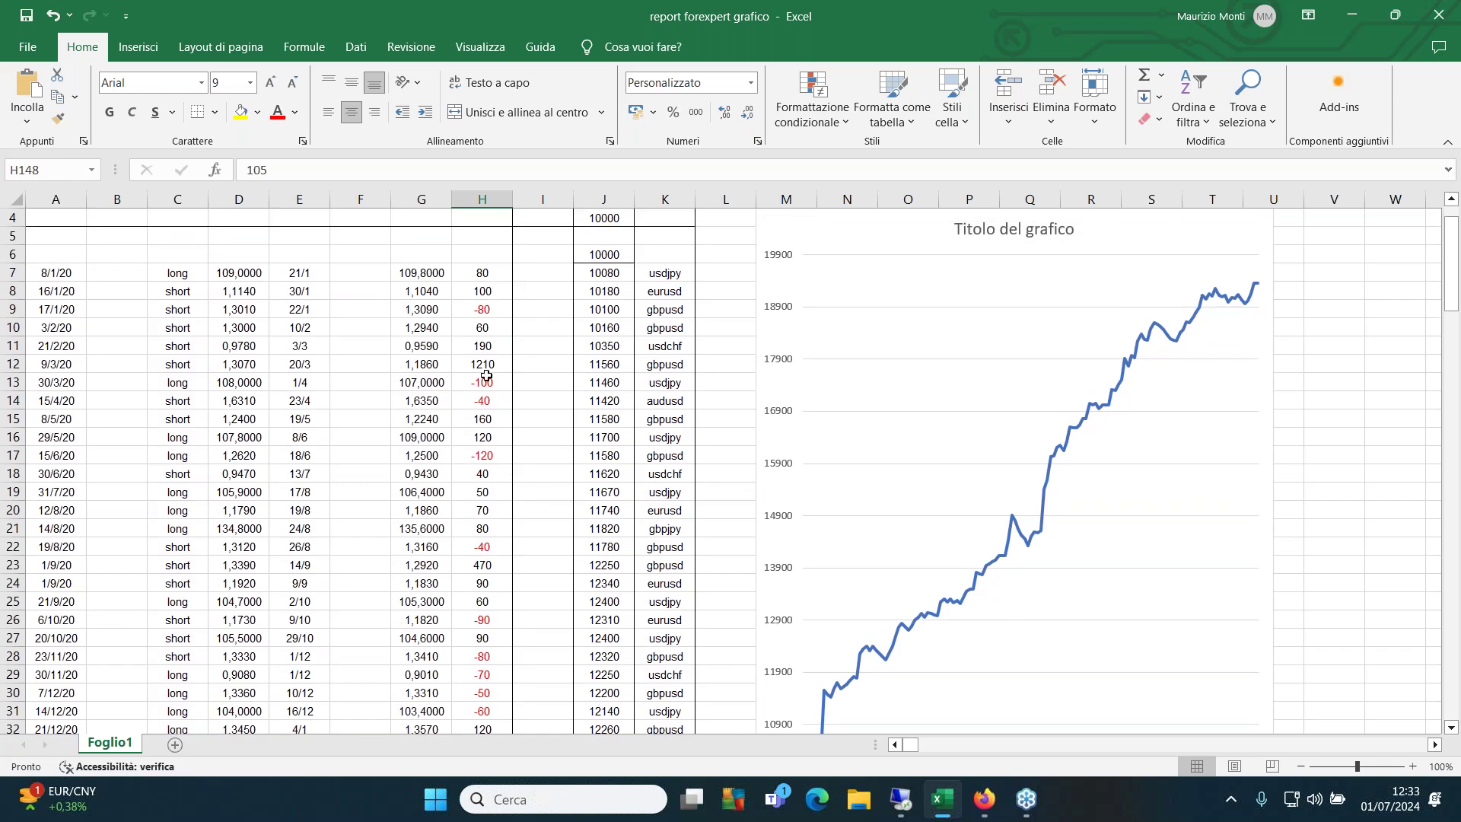
scroll(486, 376, "down", 1)
scroll(485, 376, "down", 4)
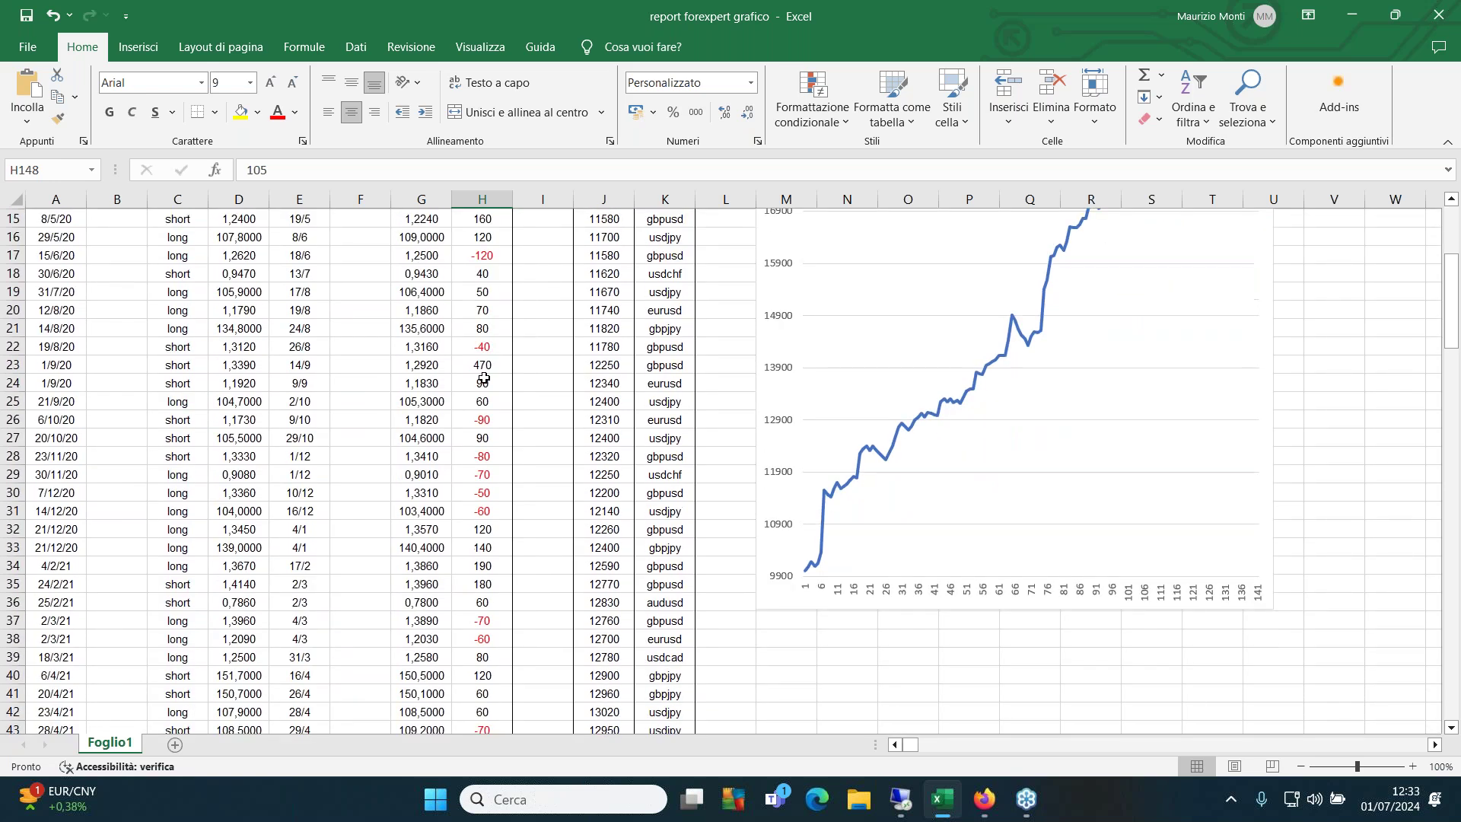
scroll(482, 381, "down", 2)
scroll(480, 379, "down", 2)
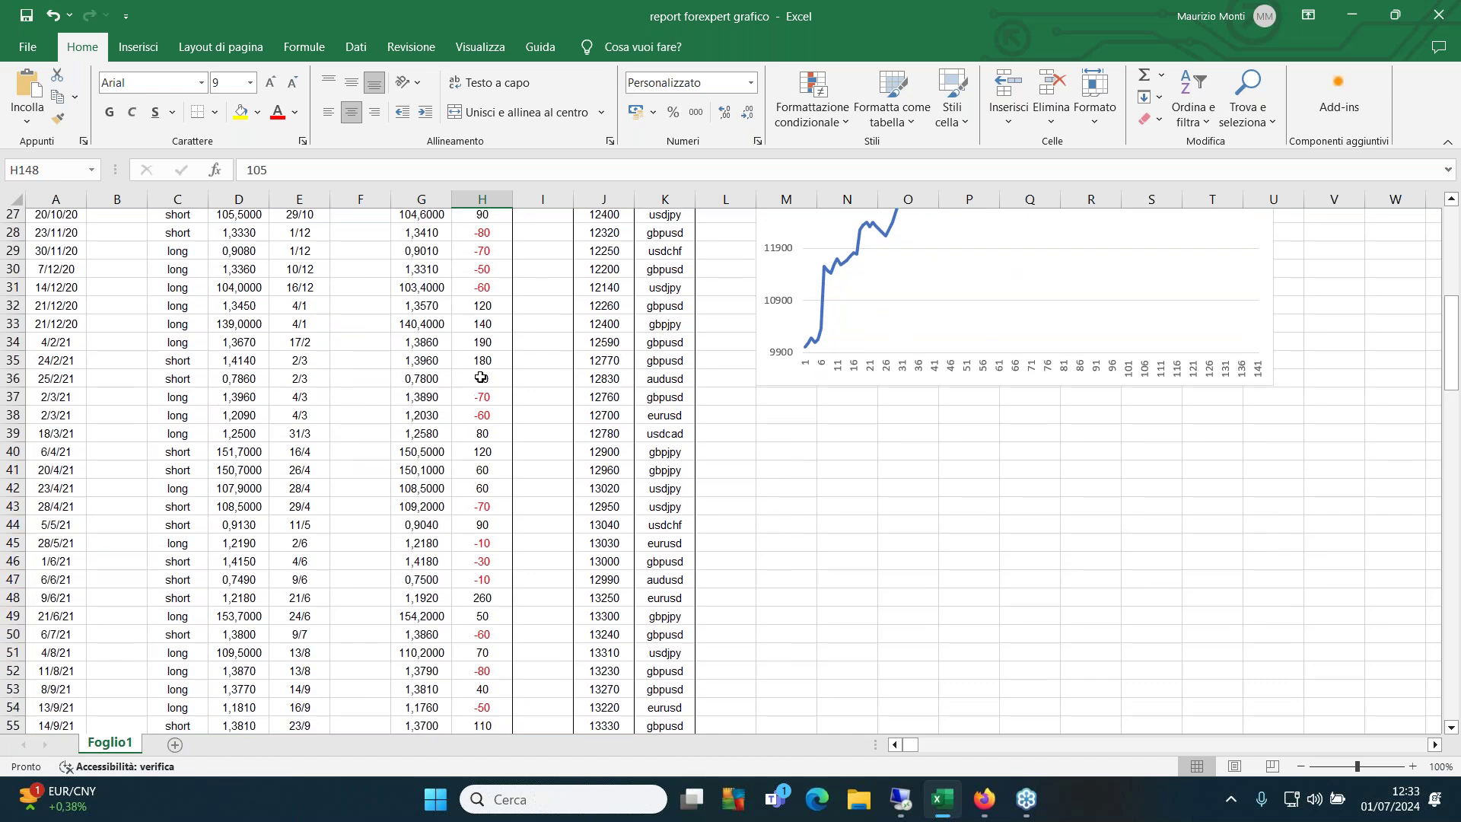
scroll(481, 377, "down", 2)
scroll(484, 378, "up", 1)
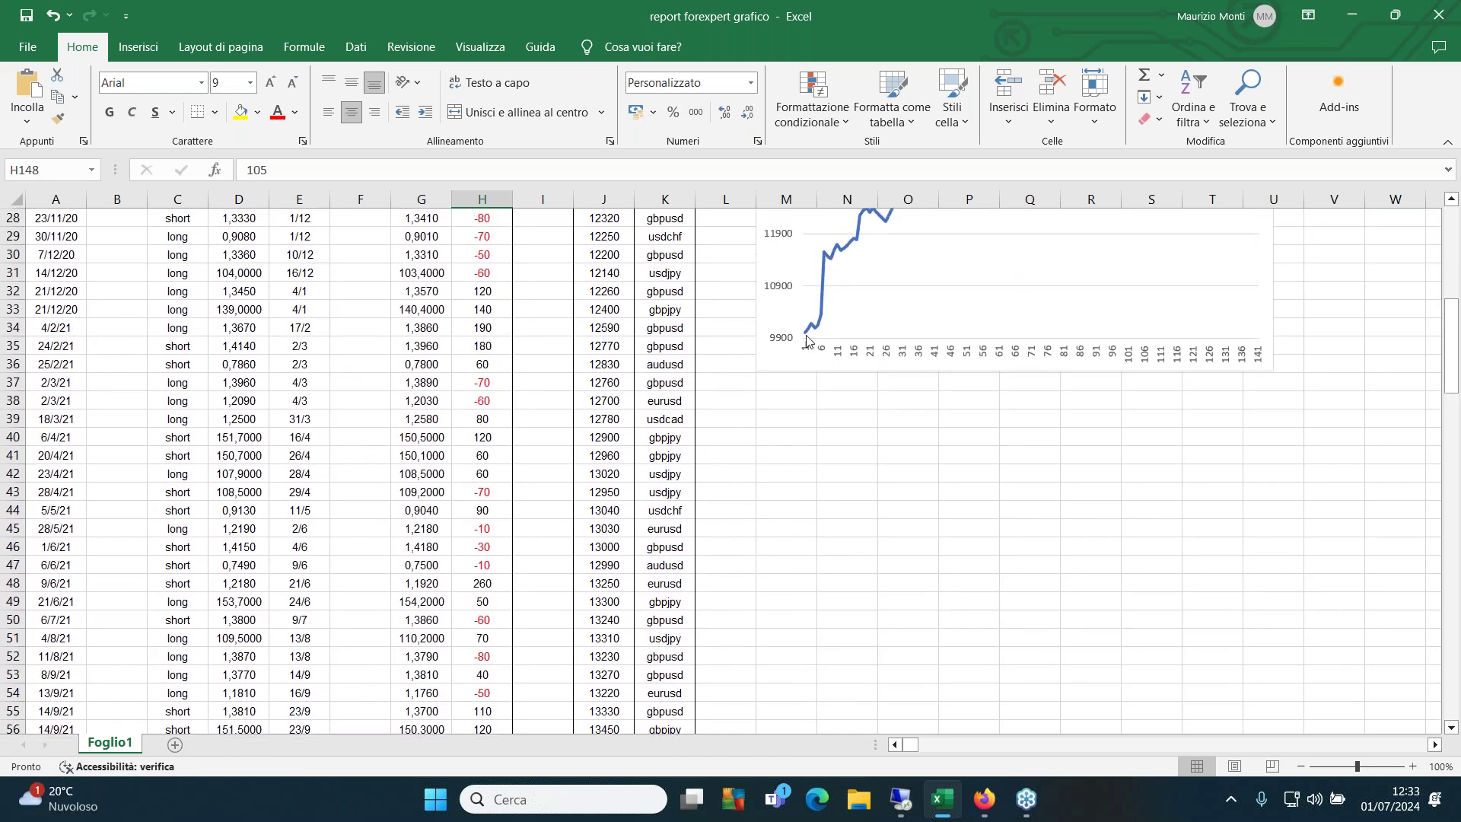
mouse_move(812, 329)
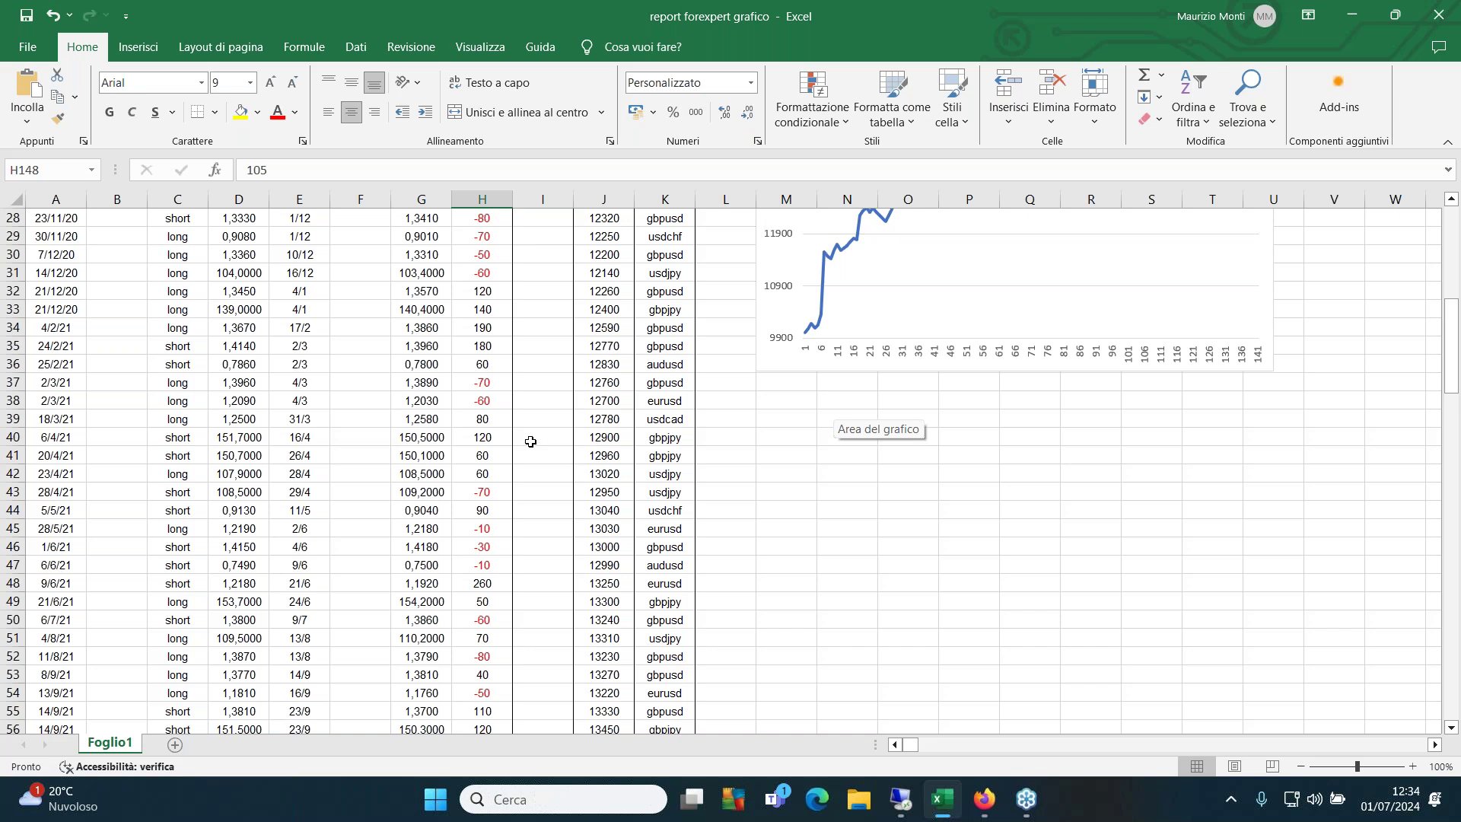
Examine the gain/loss results from 14/9/21 to 17/11/21 by selecting them, then those from 6/1/22 to 7/3/22
scroll(480, 431, "up", 4)
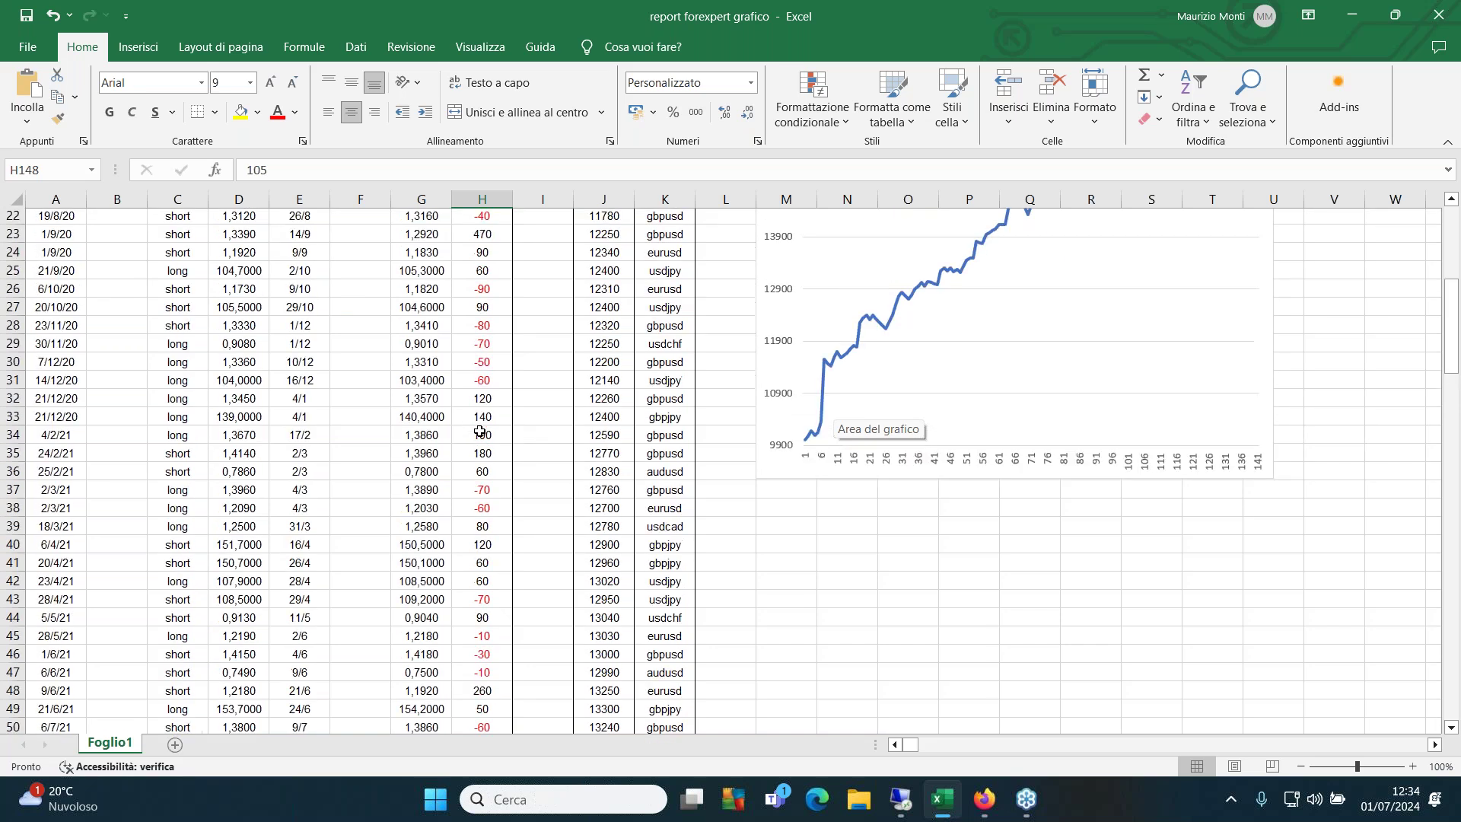
scroll(480, 431, "up", 5)
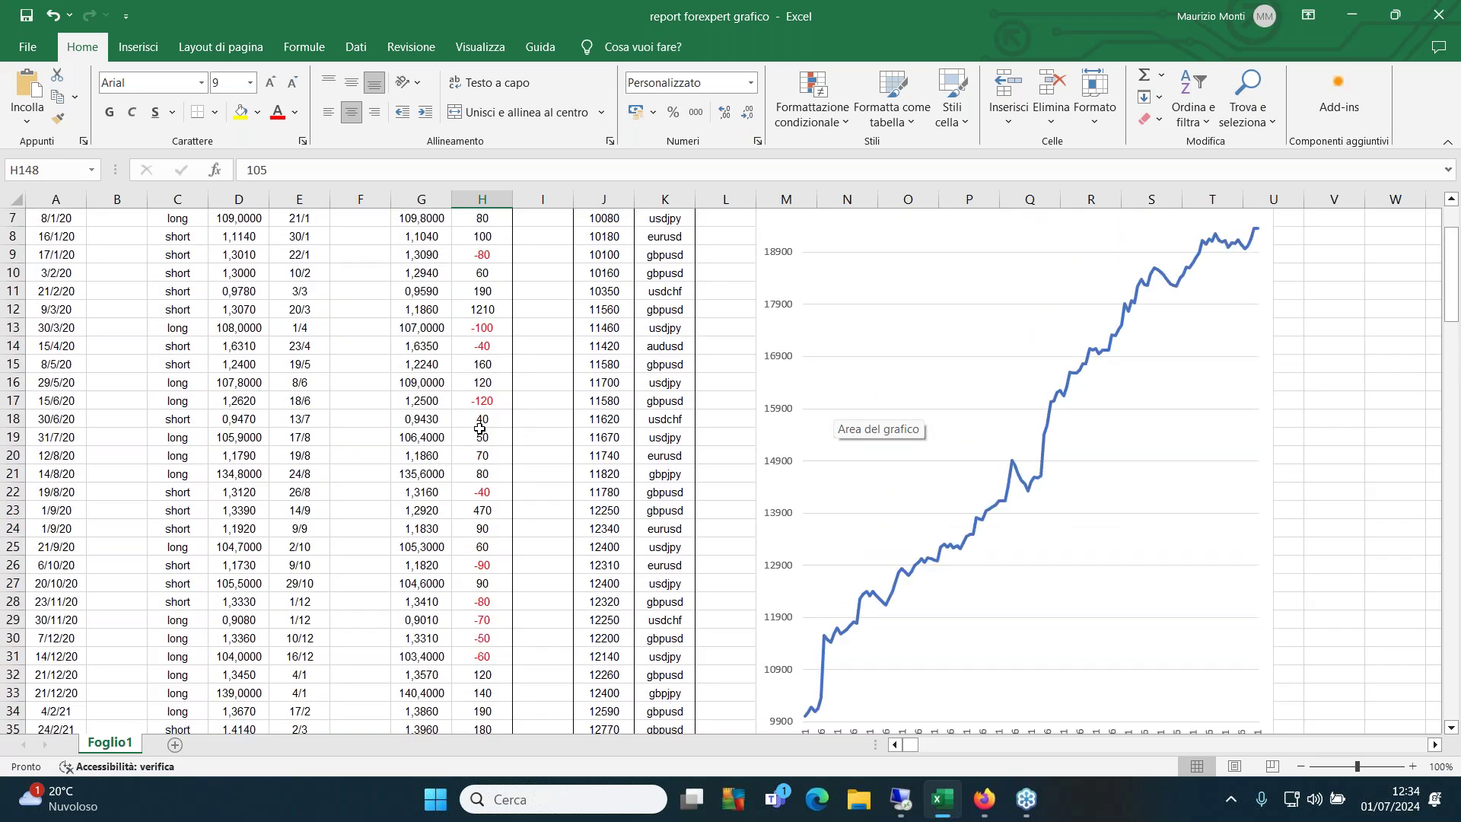
scroll(477, 426, "down", 4)
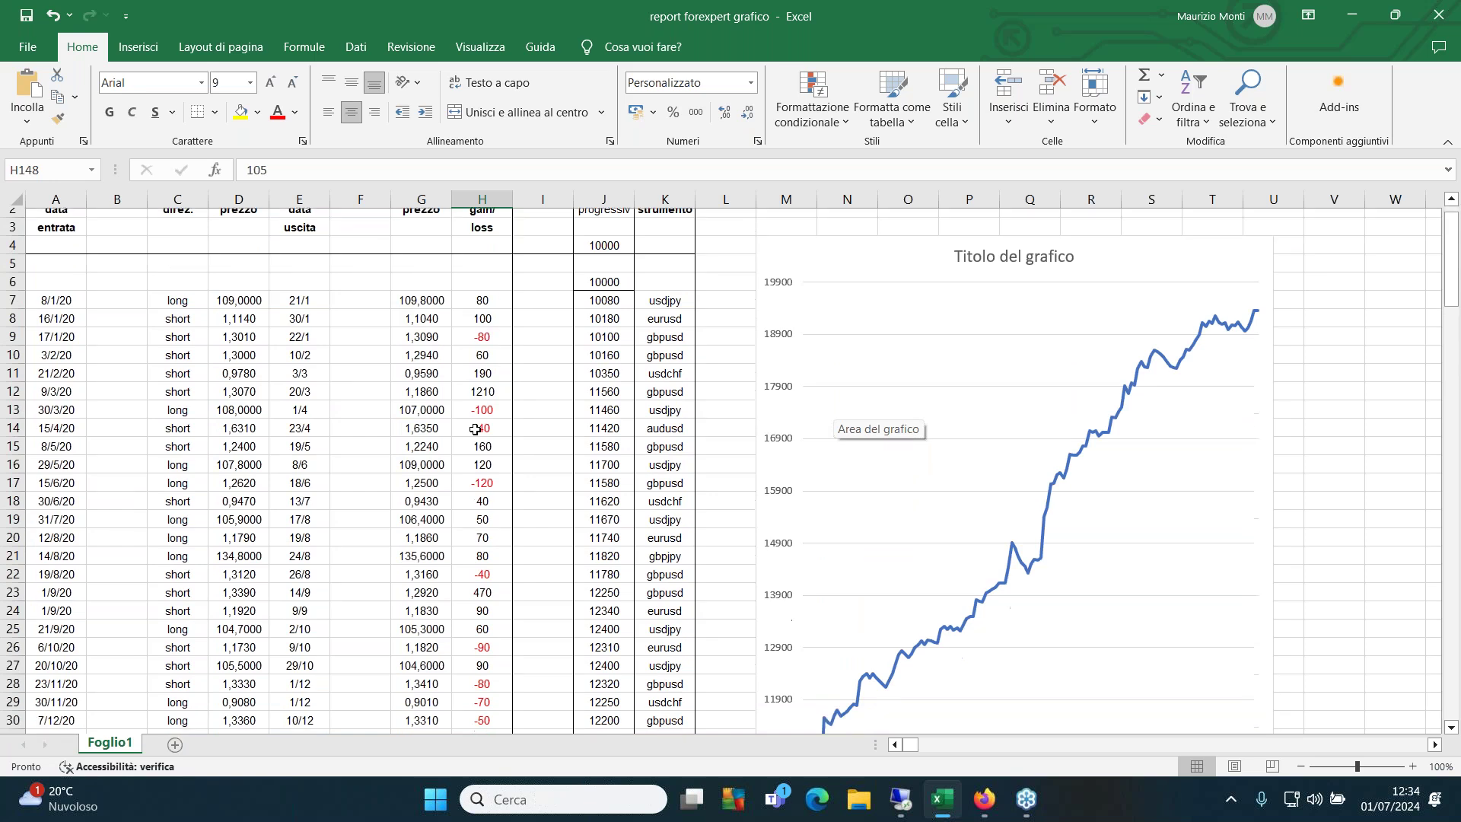
scroll(475, 457, "down", 8)
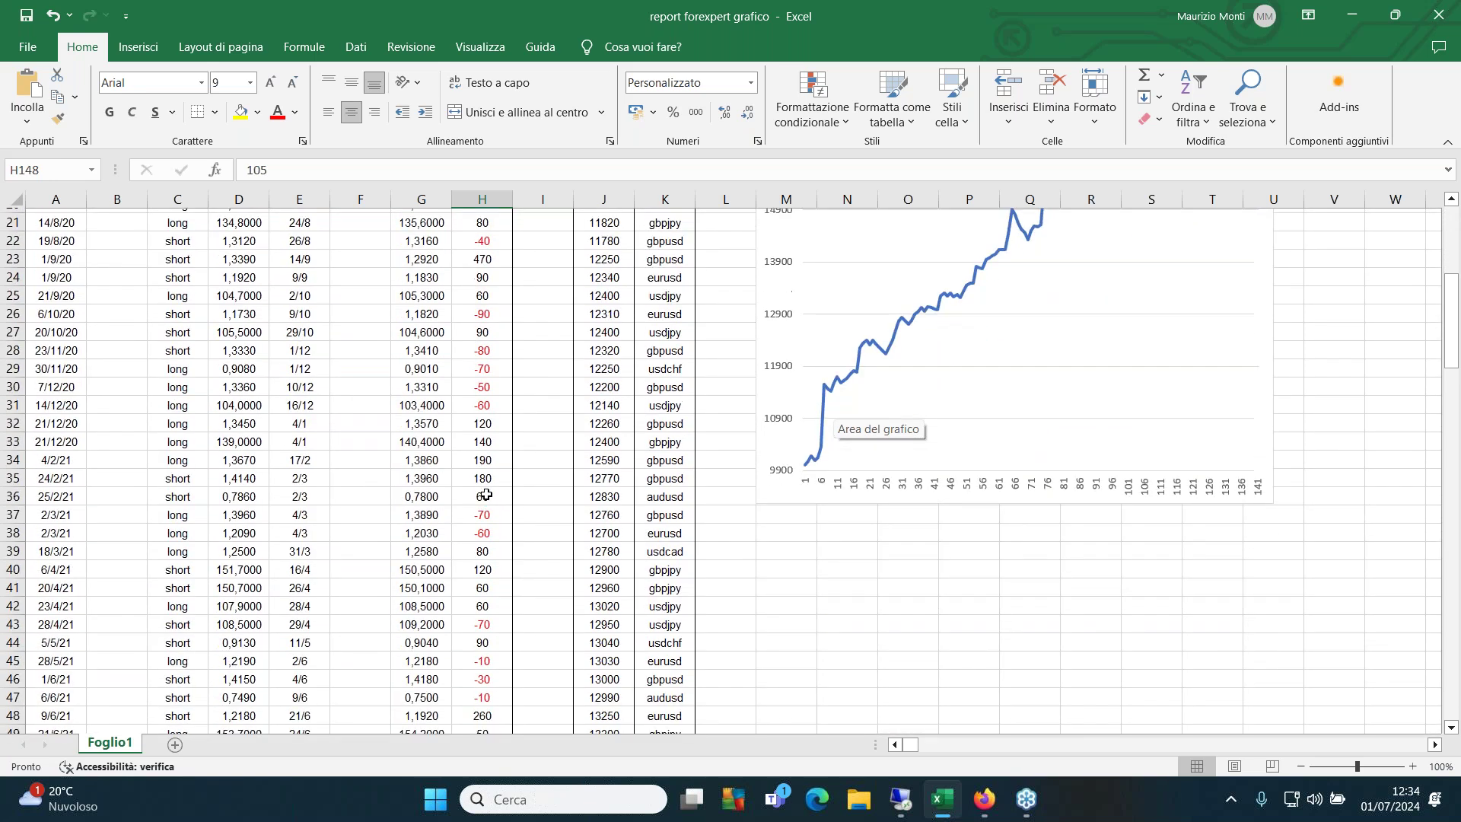
scroll(486, 496, "down", 4)
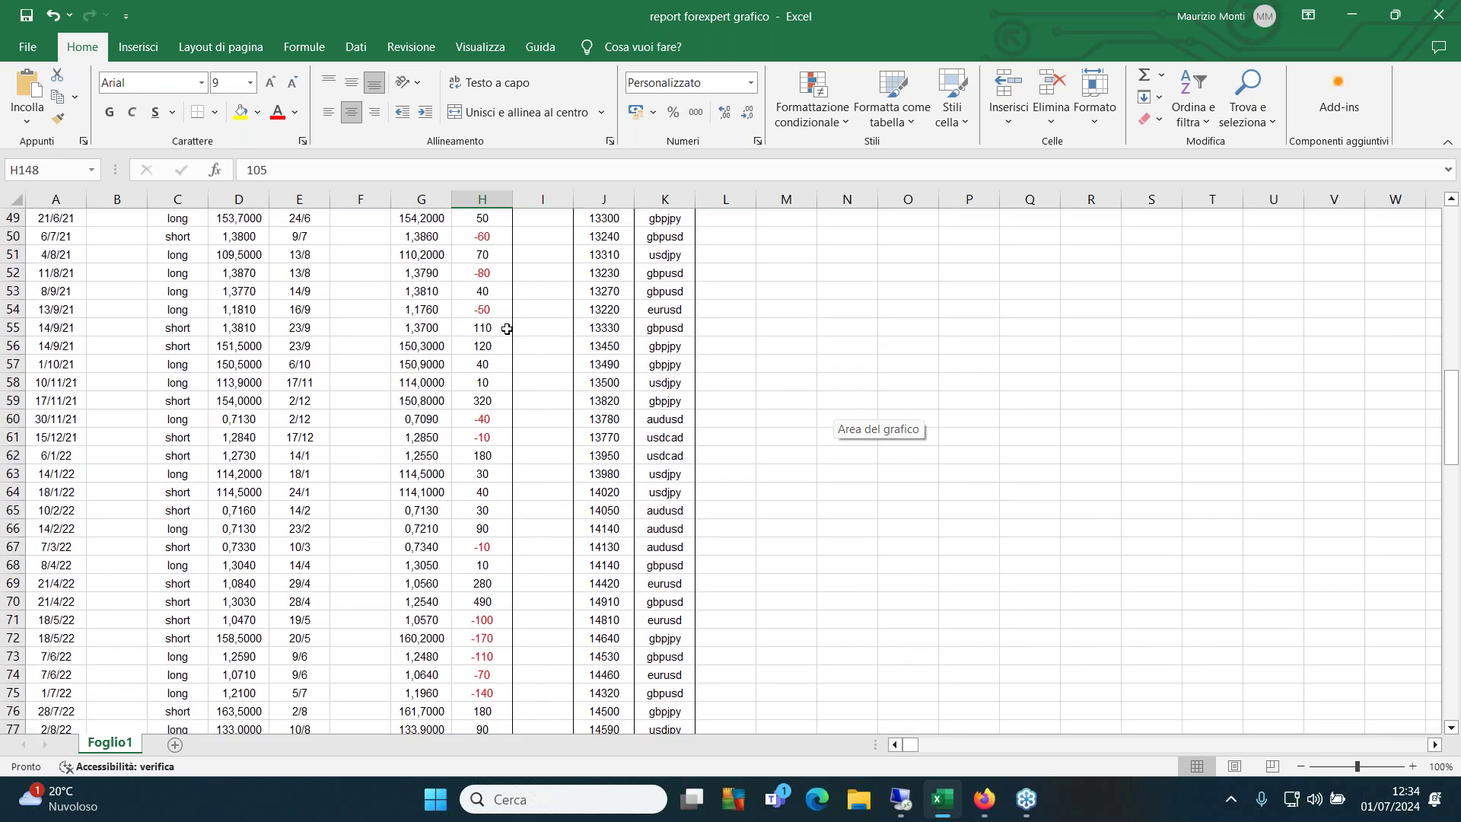
left_click_drag(502, 327, 492, 399)
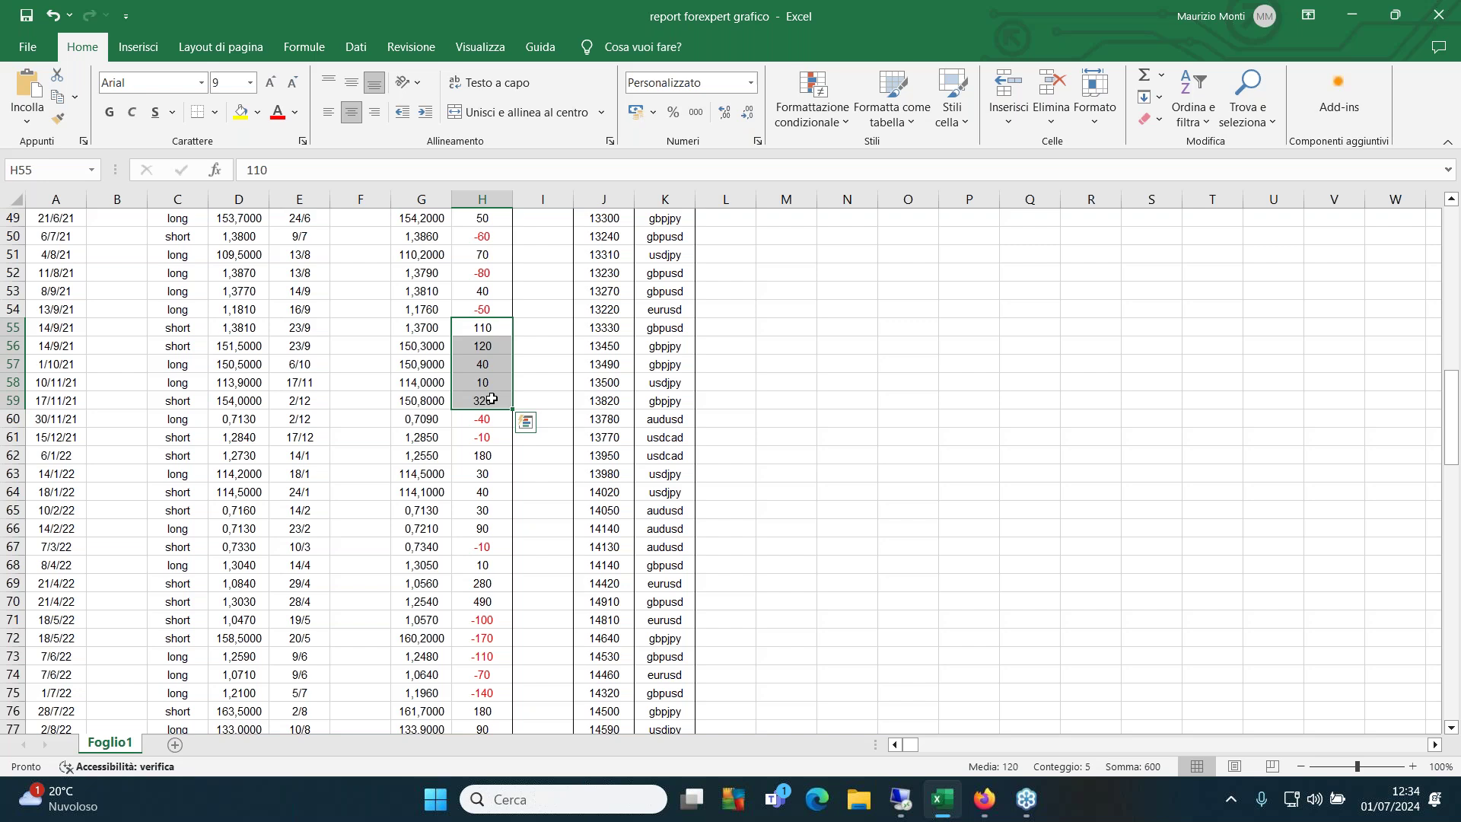
scroll(491, 396, "down", 2)
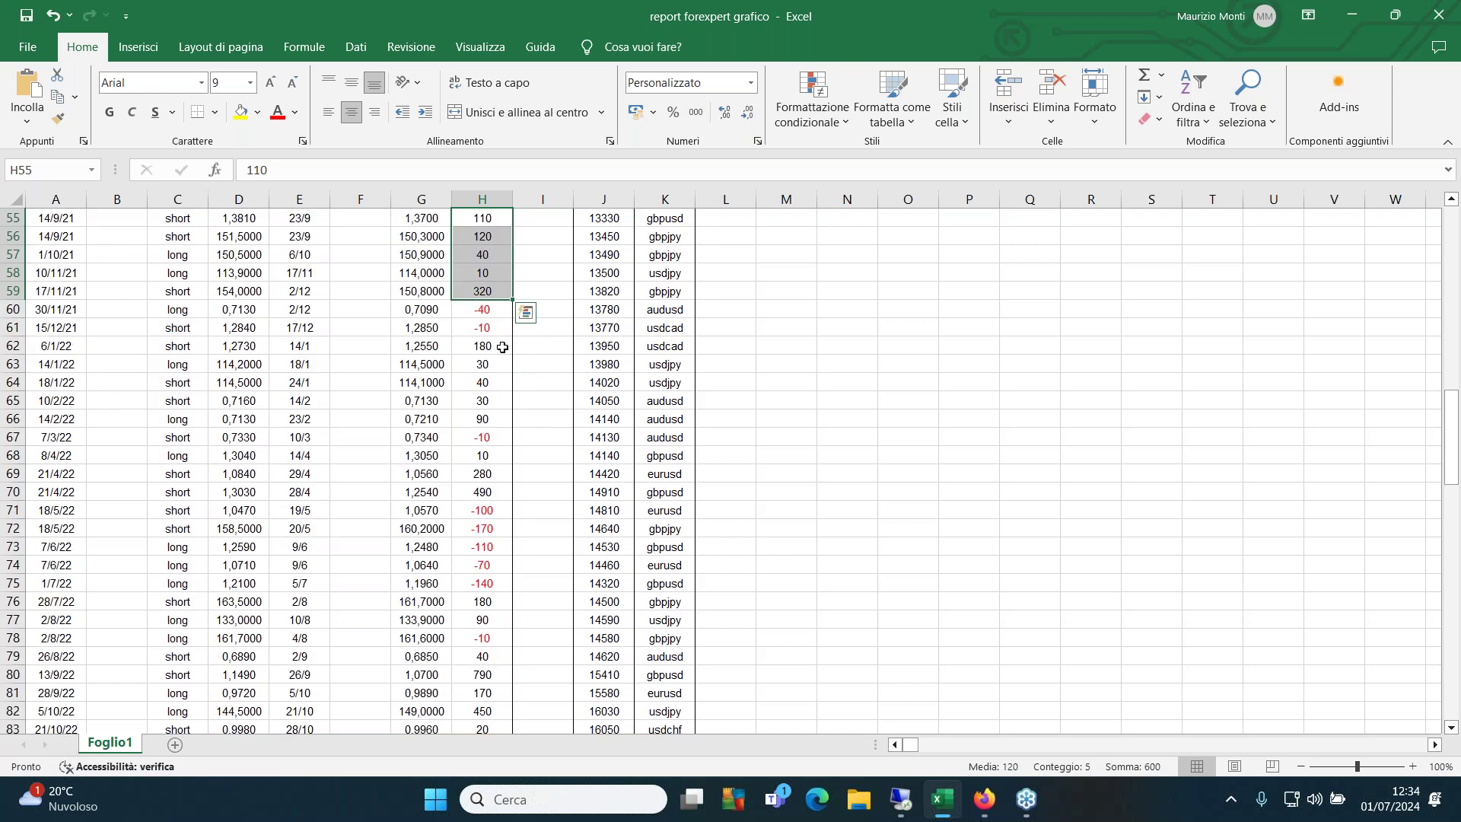
left_click(502, 350)
left_click_drag(502, 350, 496, 434)
left_click(495, 436)
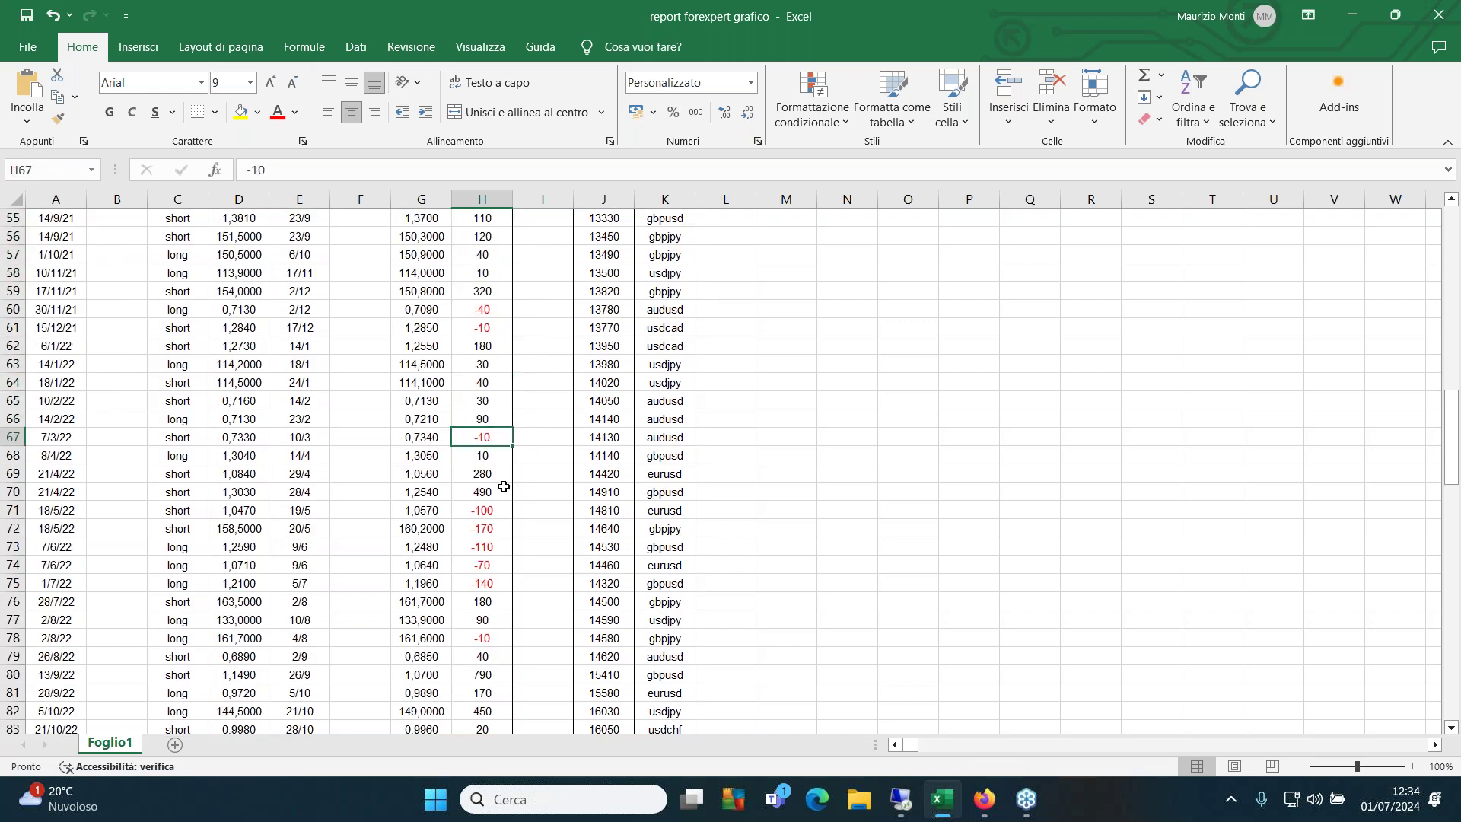
Compare the five gain/loss results from 18/5/22 to 1/7/22 with the two 21/4/22 short trades by selecting them
scroll(506, 480, "down", 2)
left_click_drag(498, 401, 488, 470)
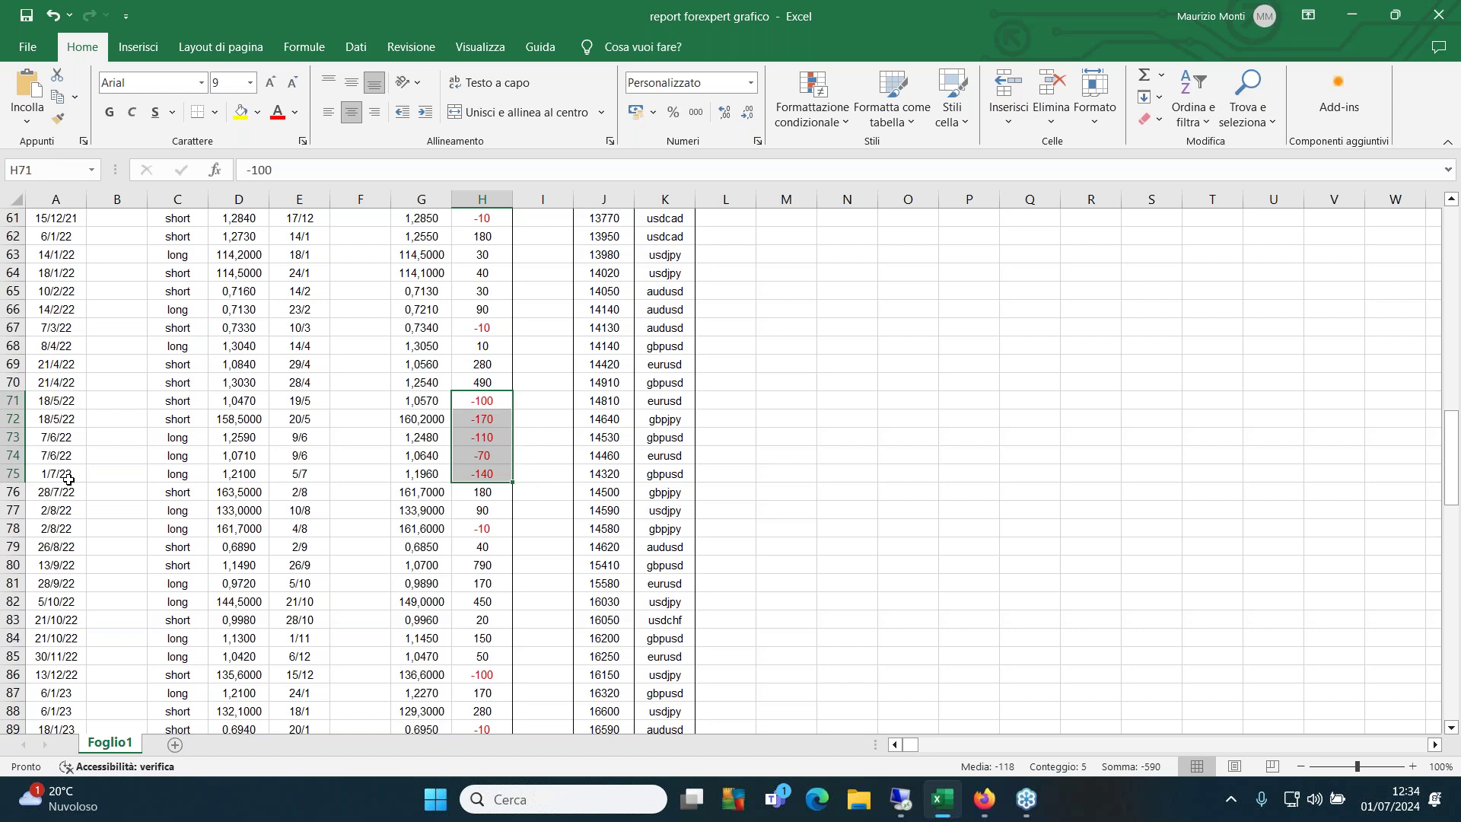
mouse_move(503, 367)
left_mouse_down()
mouse_move(489, 382)
mouse_move(506, 378)
mouse_move(500, 365)
left_mouse_up()
left_click(491, 385)
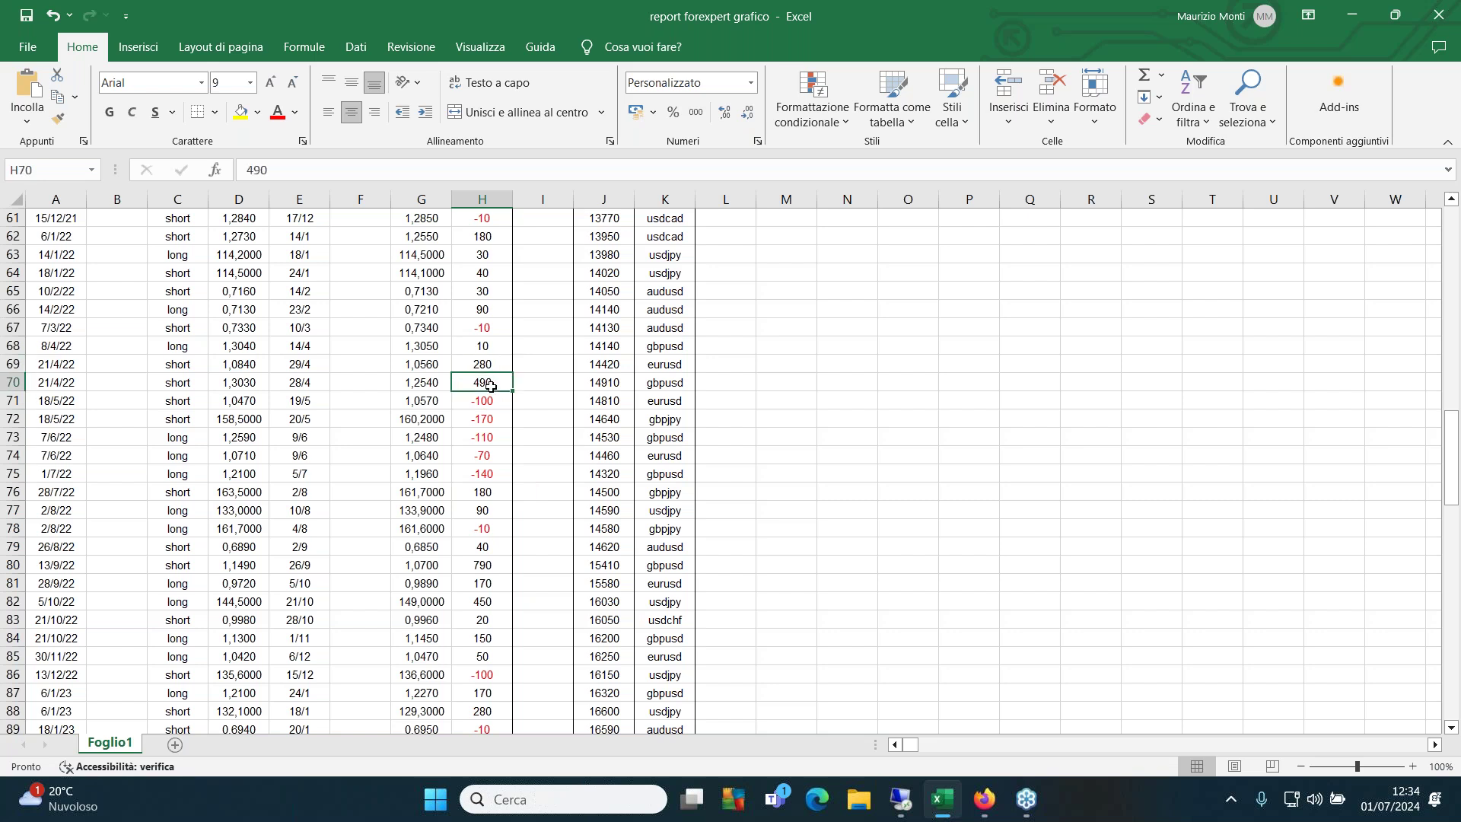
left_click(178, 381)
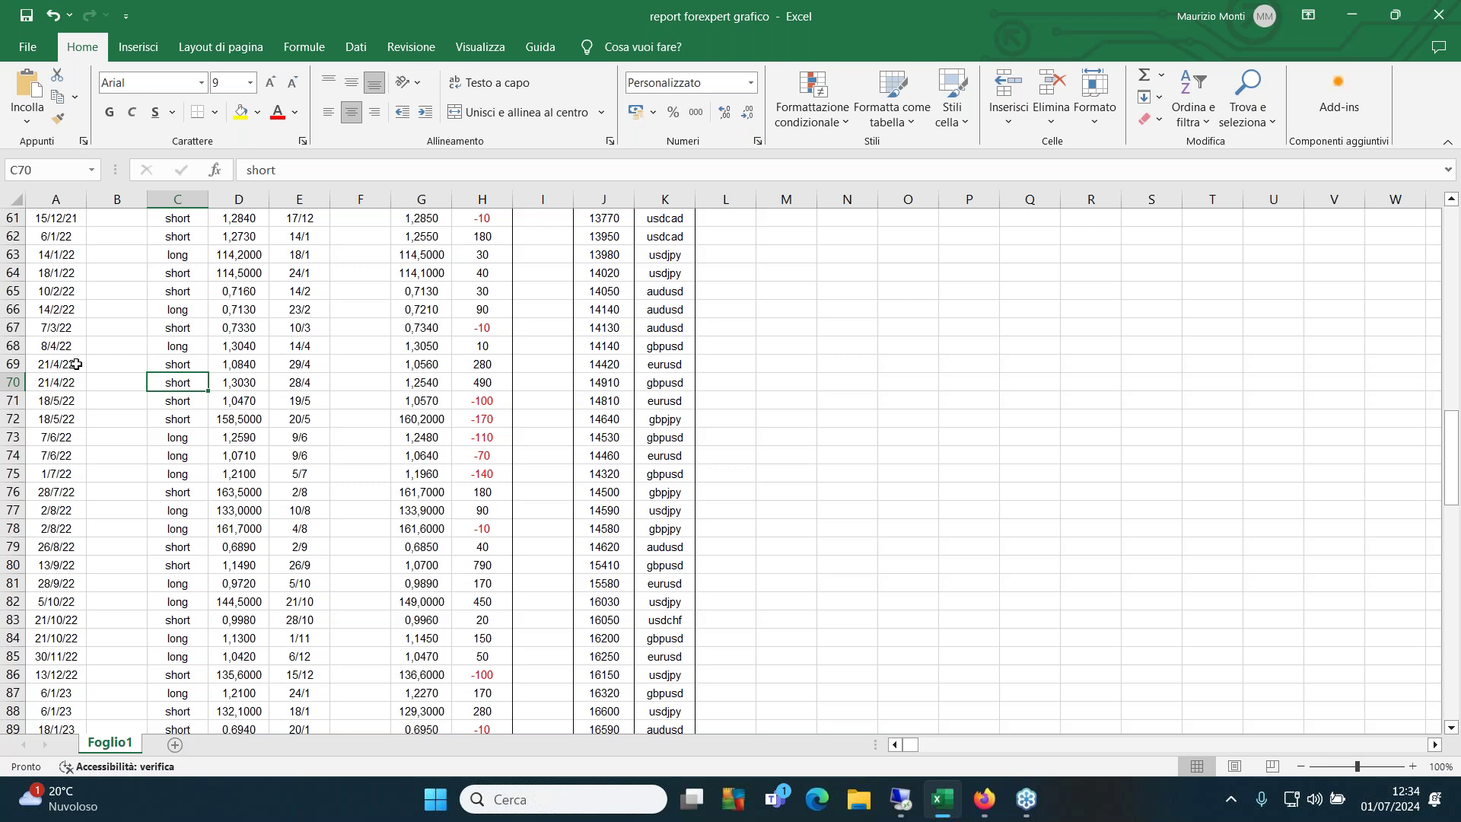
left_click(486, 365)
left_click(490, 385)
left_click_drag(496, 402, 494, 471)
scroll(498, 452, "down", 2)
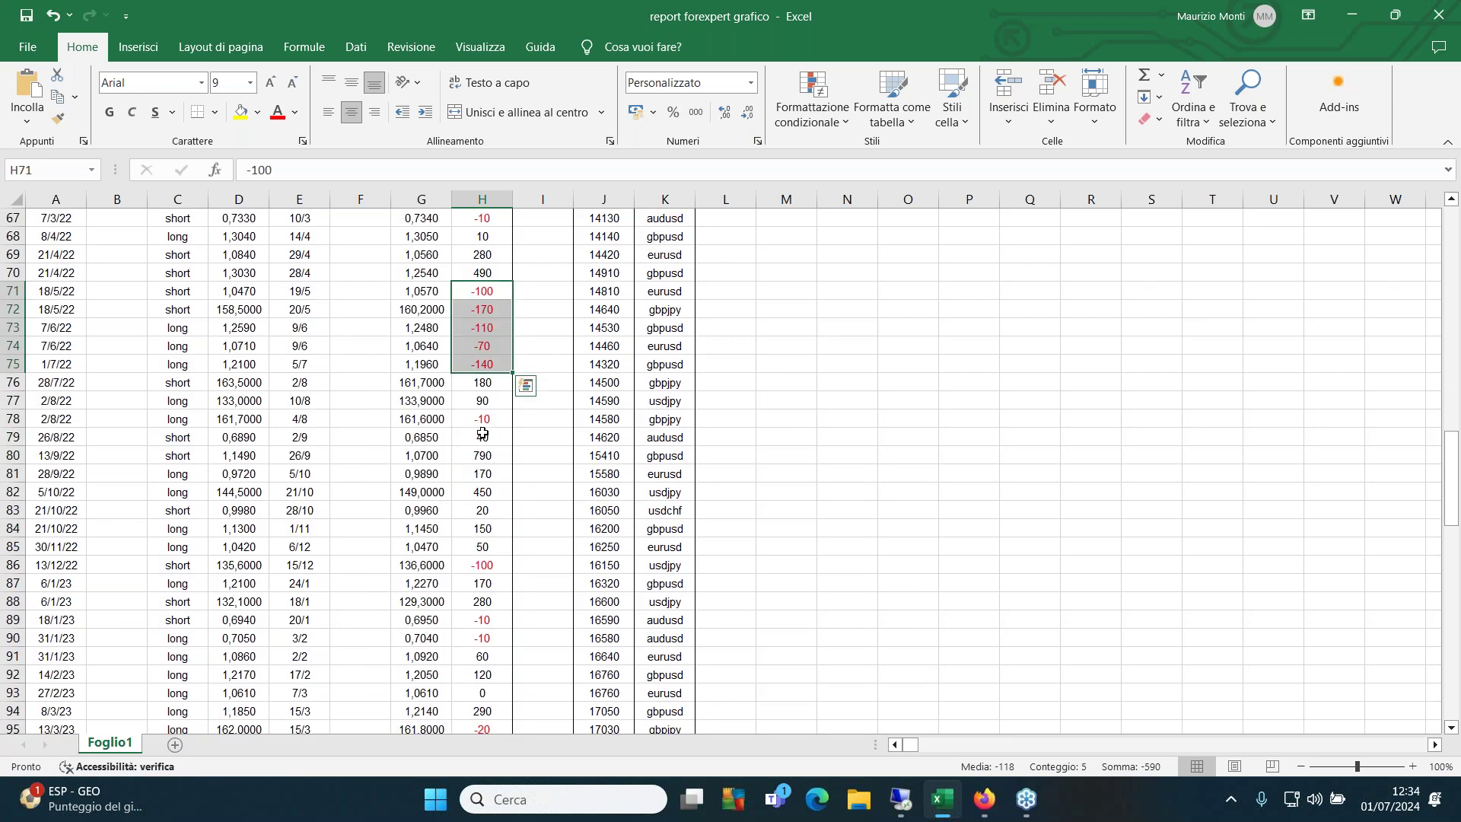
Review the second-half 2022 trades and check the result of the 6/1/23 GBPUSD long trade
scroll(477, 426, "down", 2)
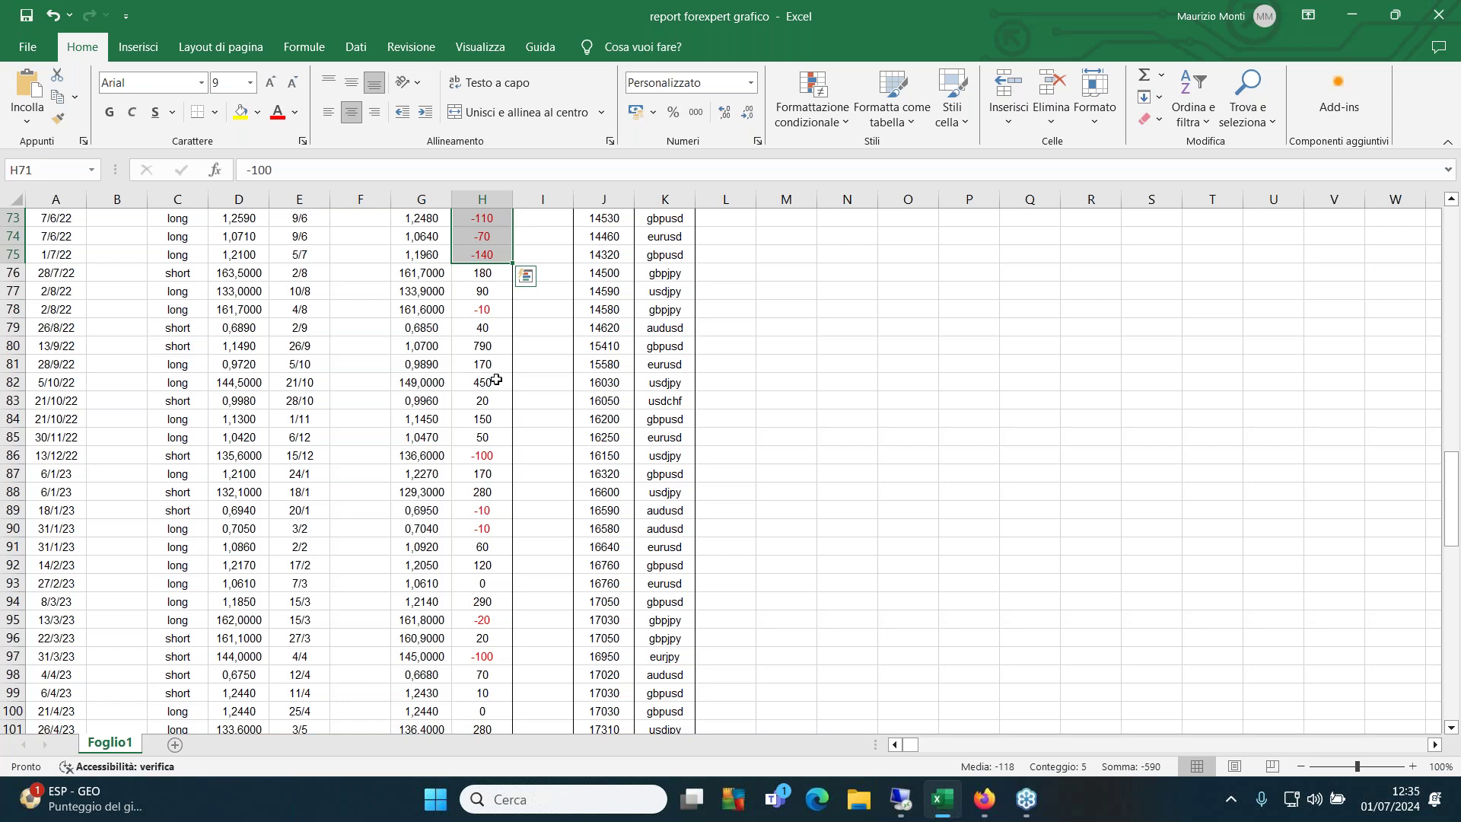
scroll(496, 401, "down", 1)
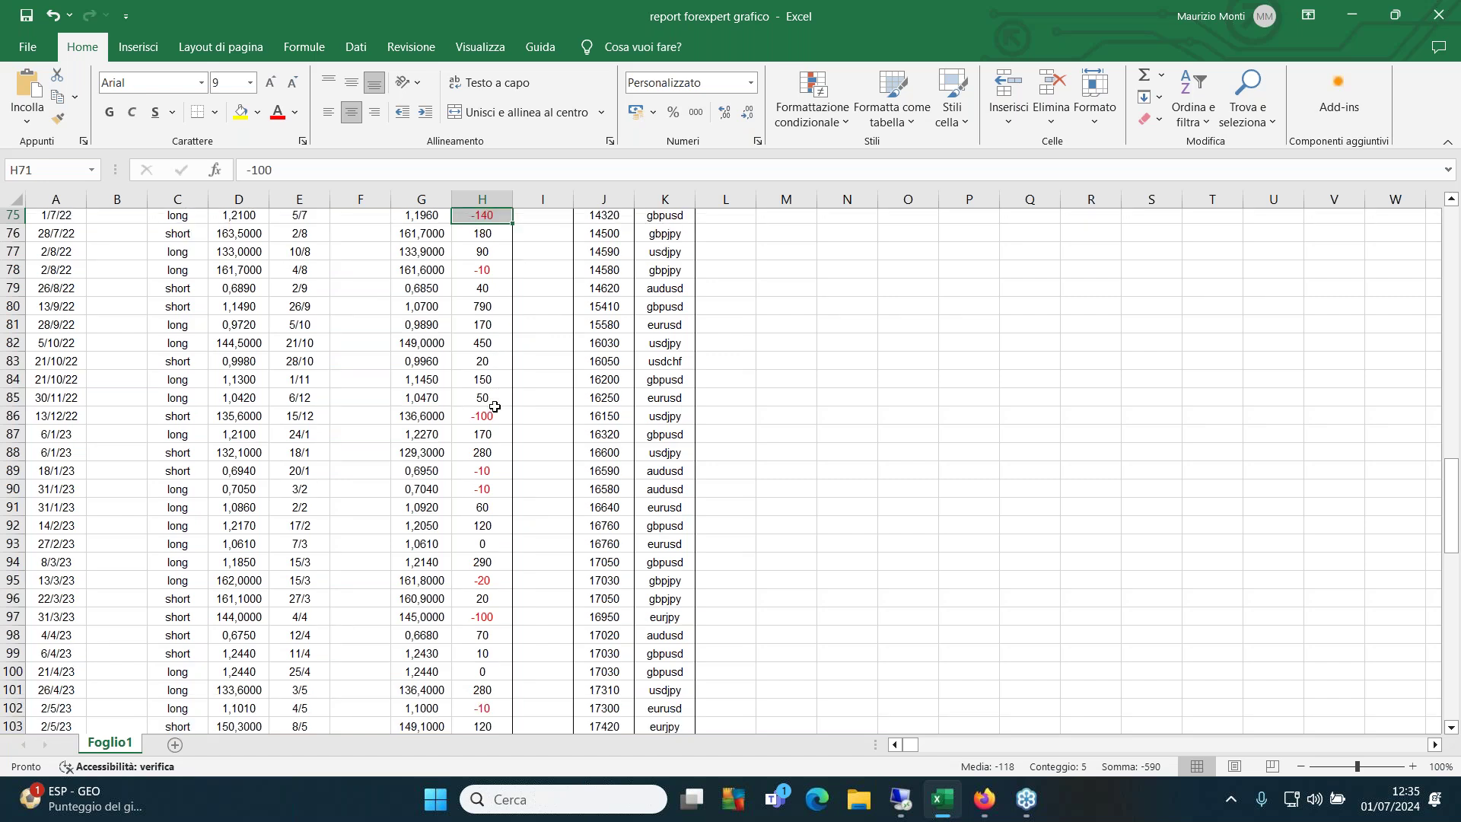
left_click(500, 419)
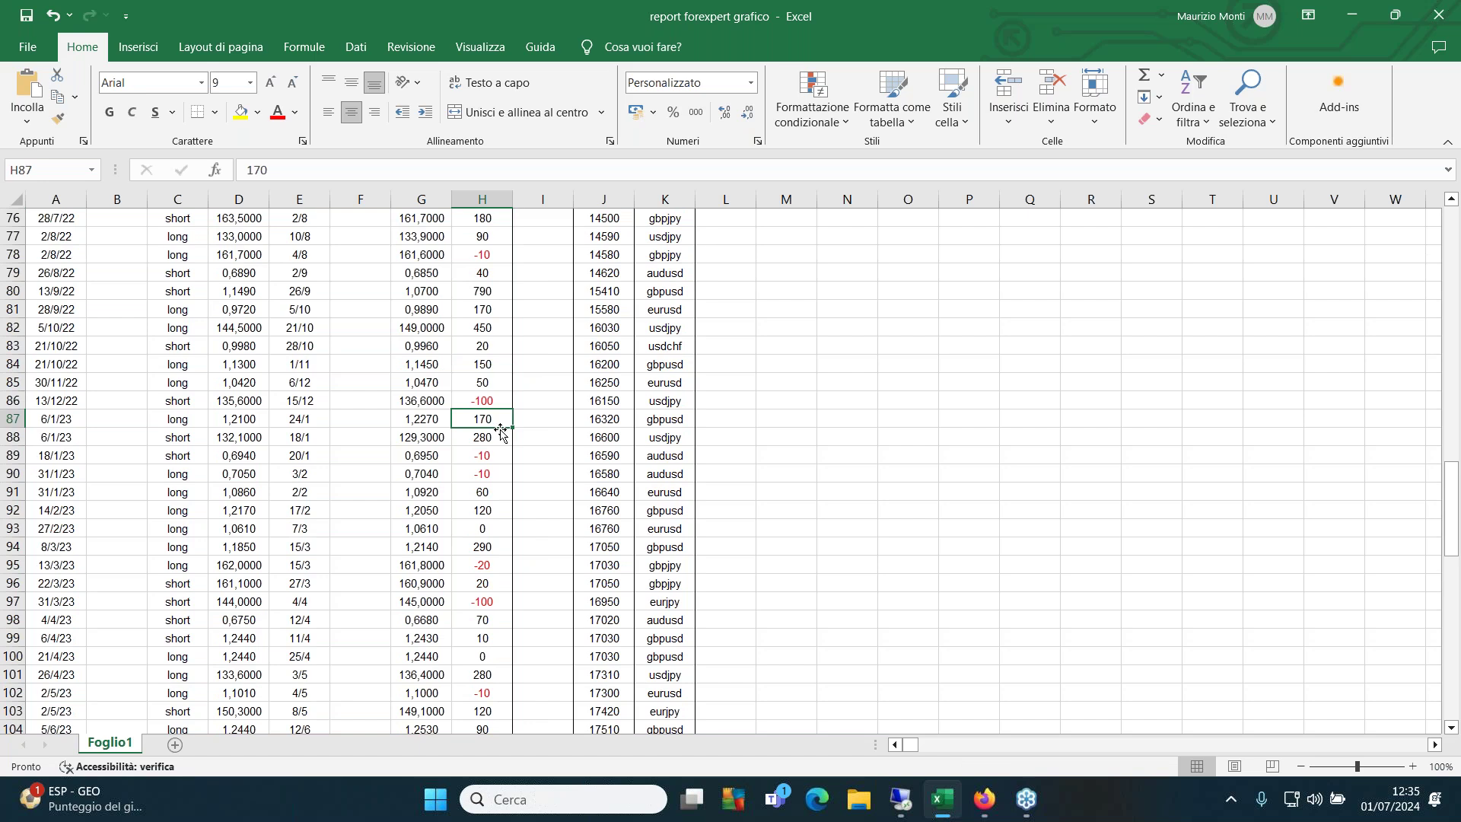
Check each gain/loss result from 28/7/22 to 5/10/22, then select the four from 26/8/22 to 5/10/22 together
scroll(502, 338, "up", 3)
scroll(518, 318, "up", 1)
left_click(495, 438)
left_click(495, 457)
left_click(495, 473)
left_click(493, 492)
left_click(493, 509)
left_click(491, 528)
left_click(491, 547)
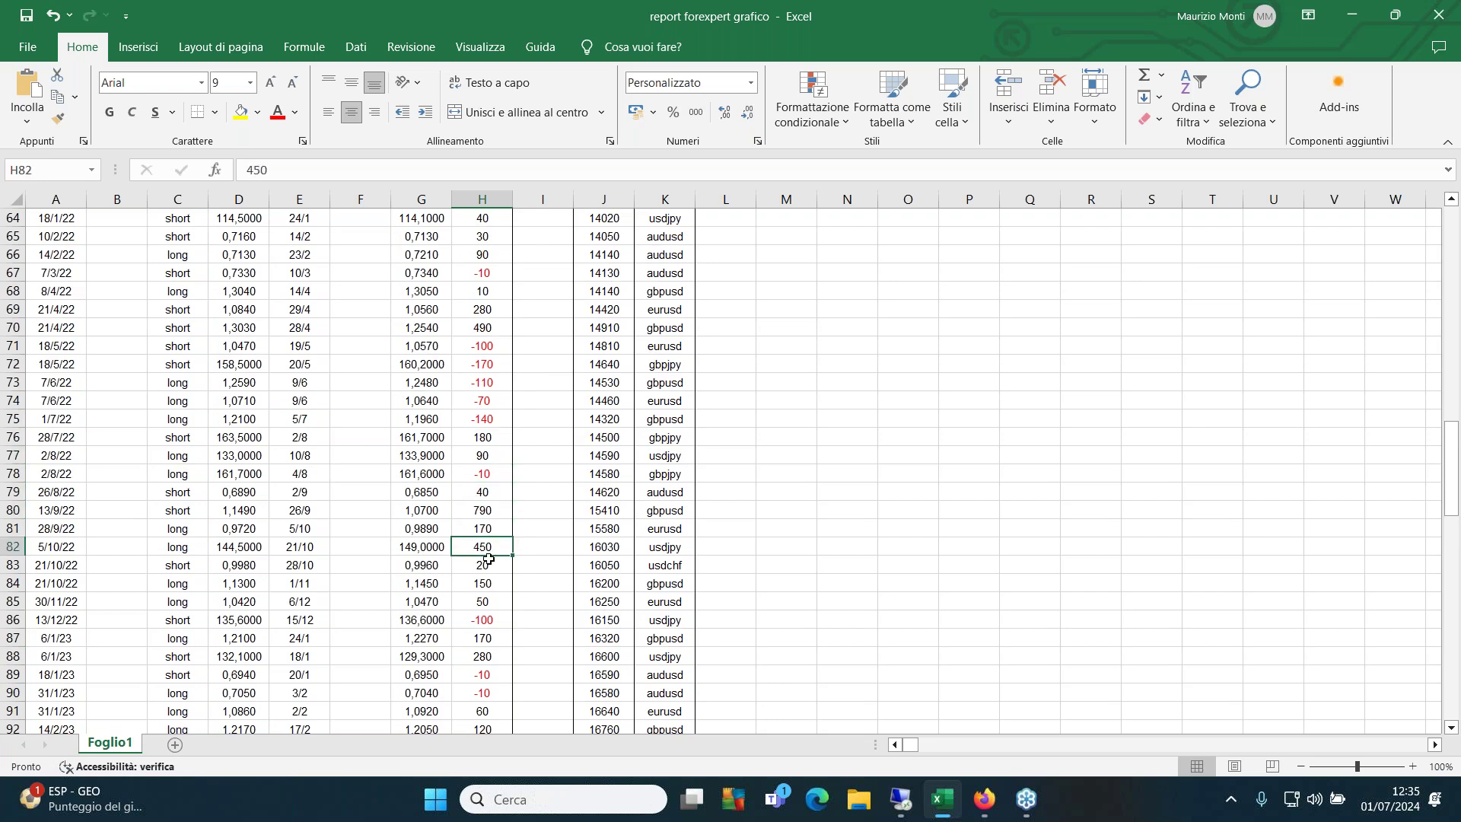
left_click_drag(493, 496, 490, 548)
scroll(525, 569, "down", 3)
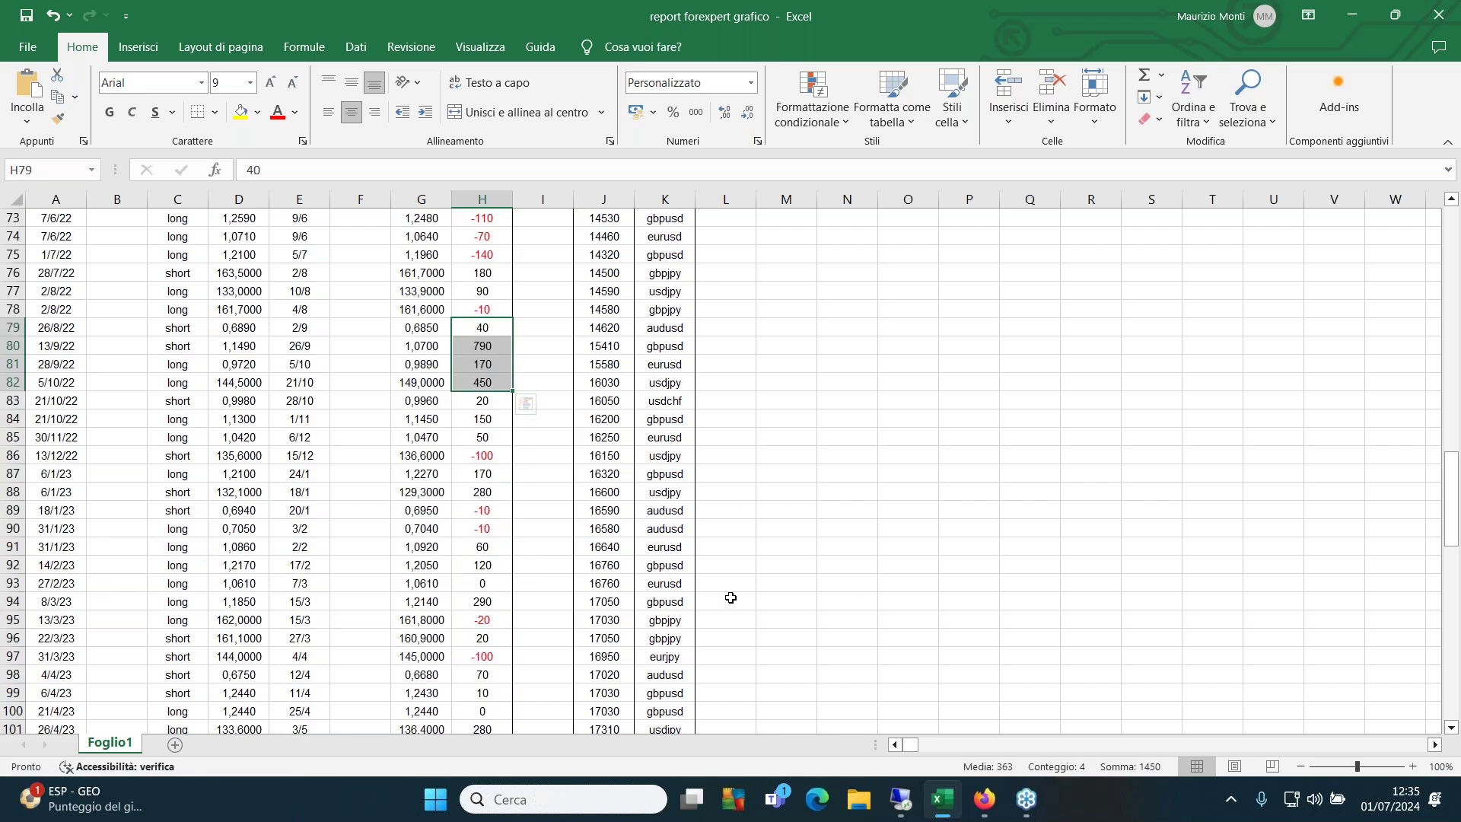
Examine the latest part of the cumulative results chart, then the report's overall result since January 2020 and monthly average
scroll(984, 515, "up", 13)
scroll(982, 505, "up", 9)
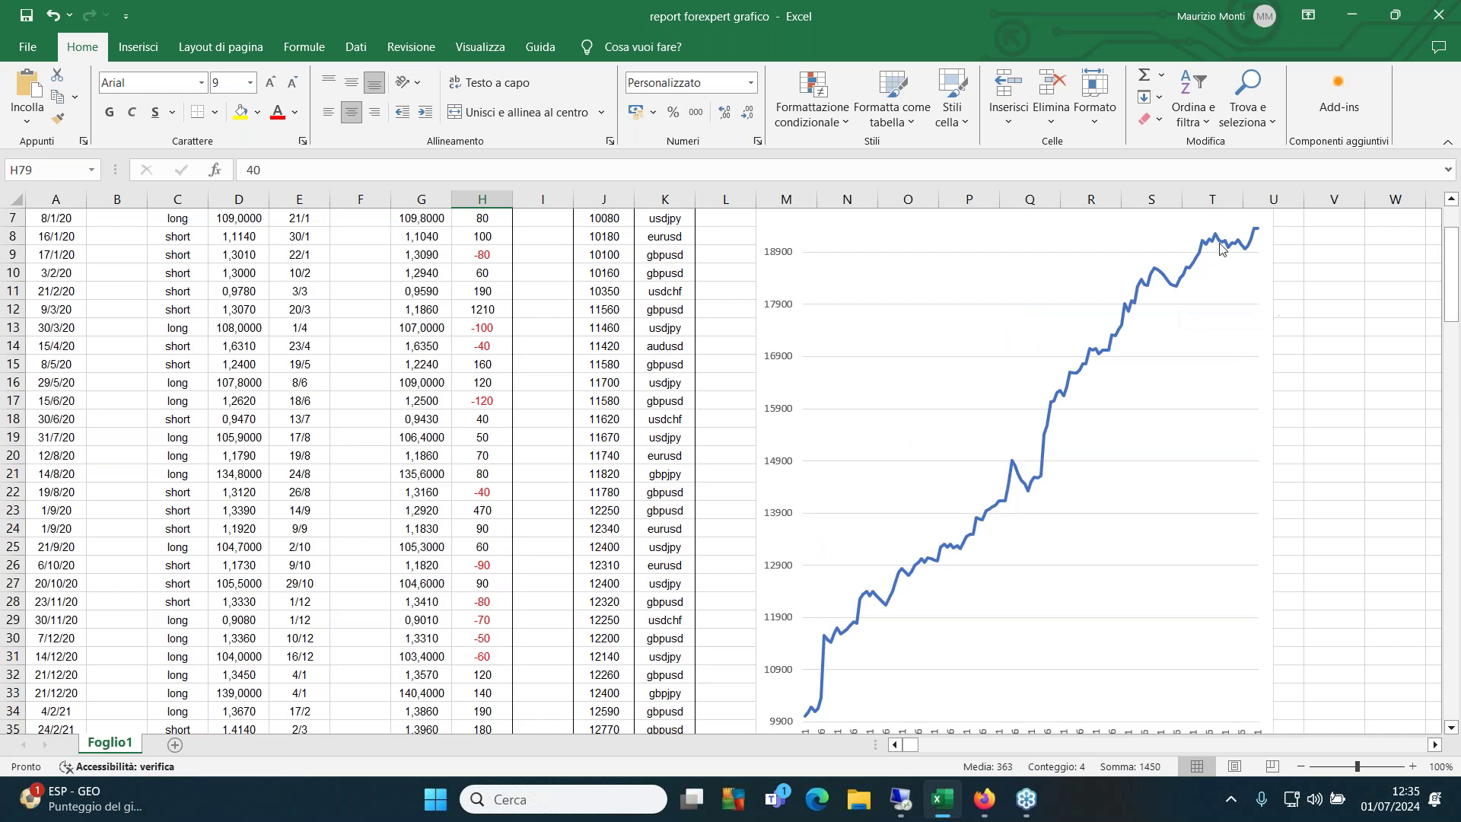
mouse_move(1220, 245)
scroll(480, 494, "down", 20)
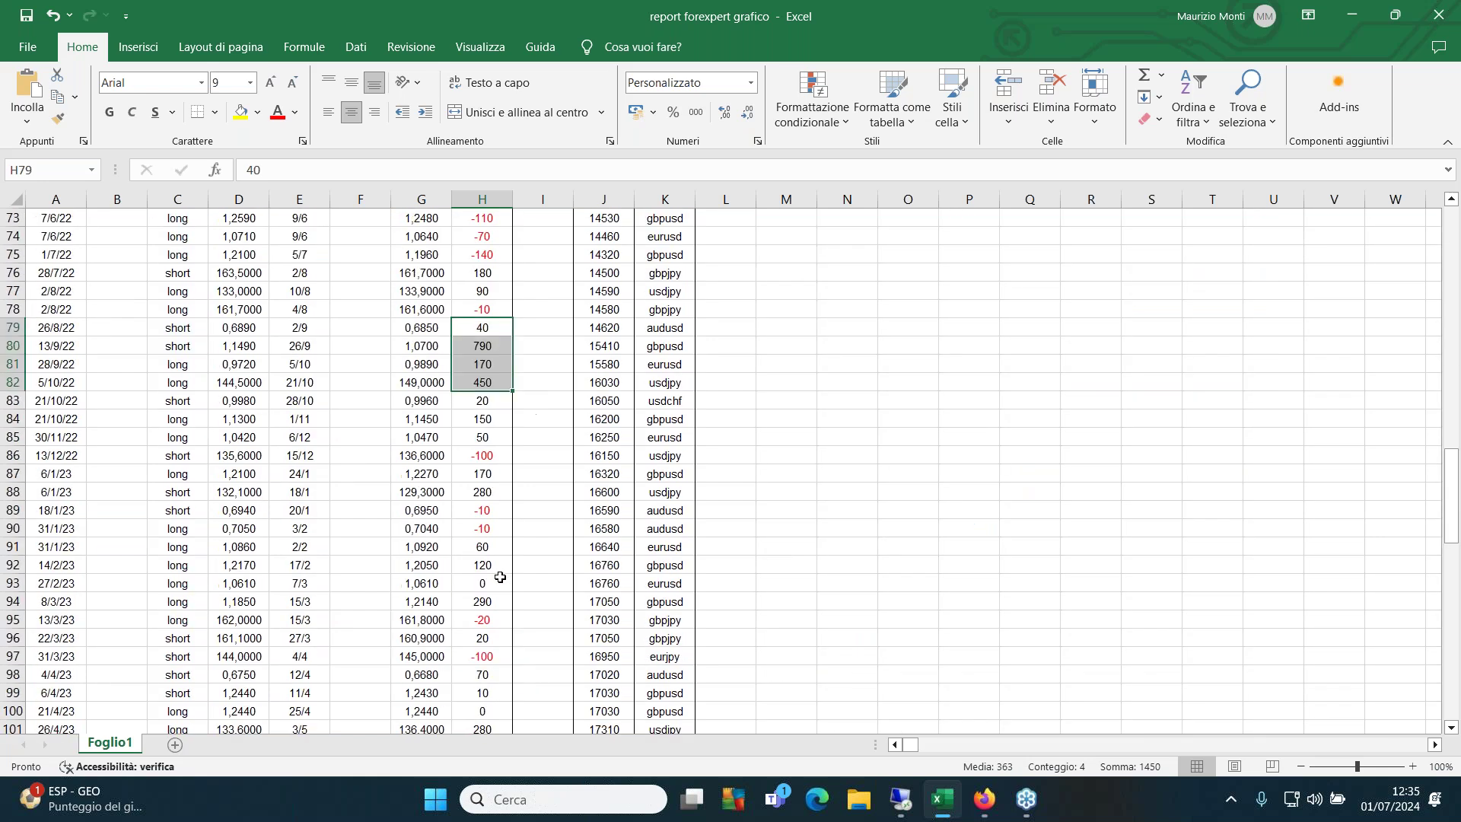
scroll(499, 581, "down", 15)
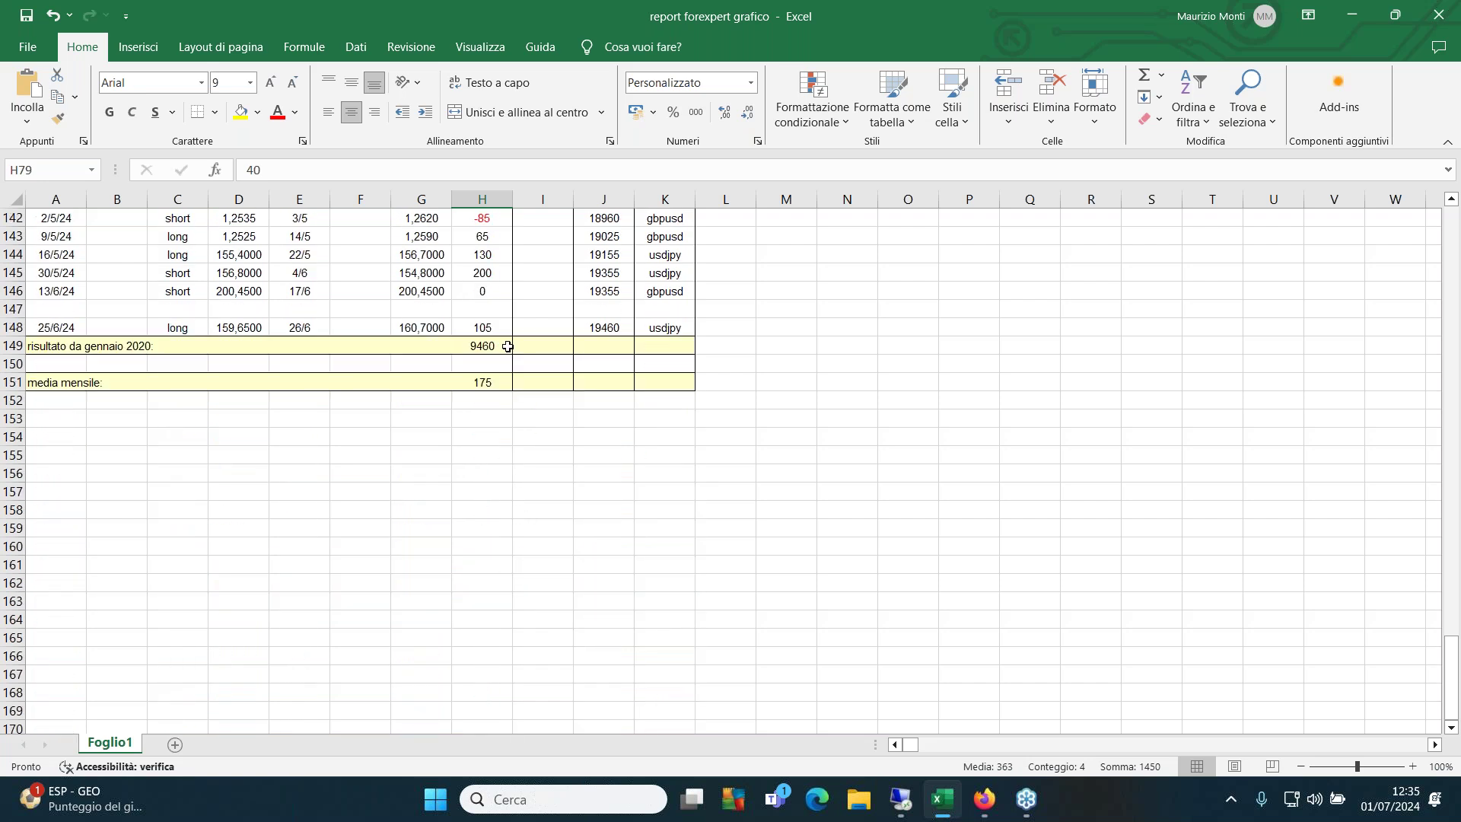
Check the cells holding the overall result since January 2020 and the monthly average, then return to the cumulative results chart
left_click(498, 345)
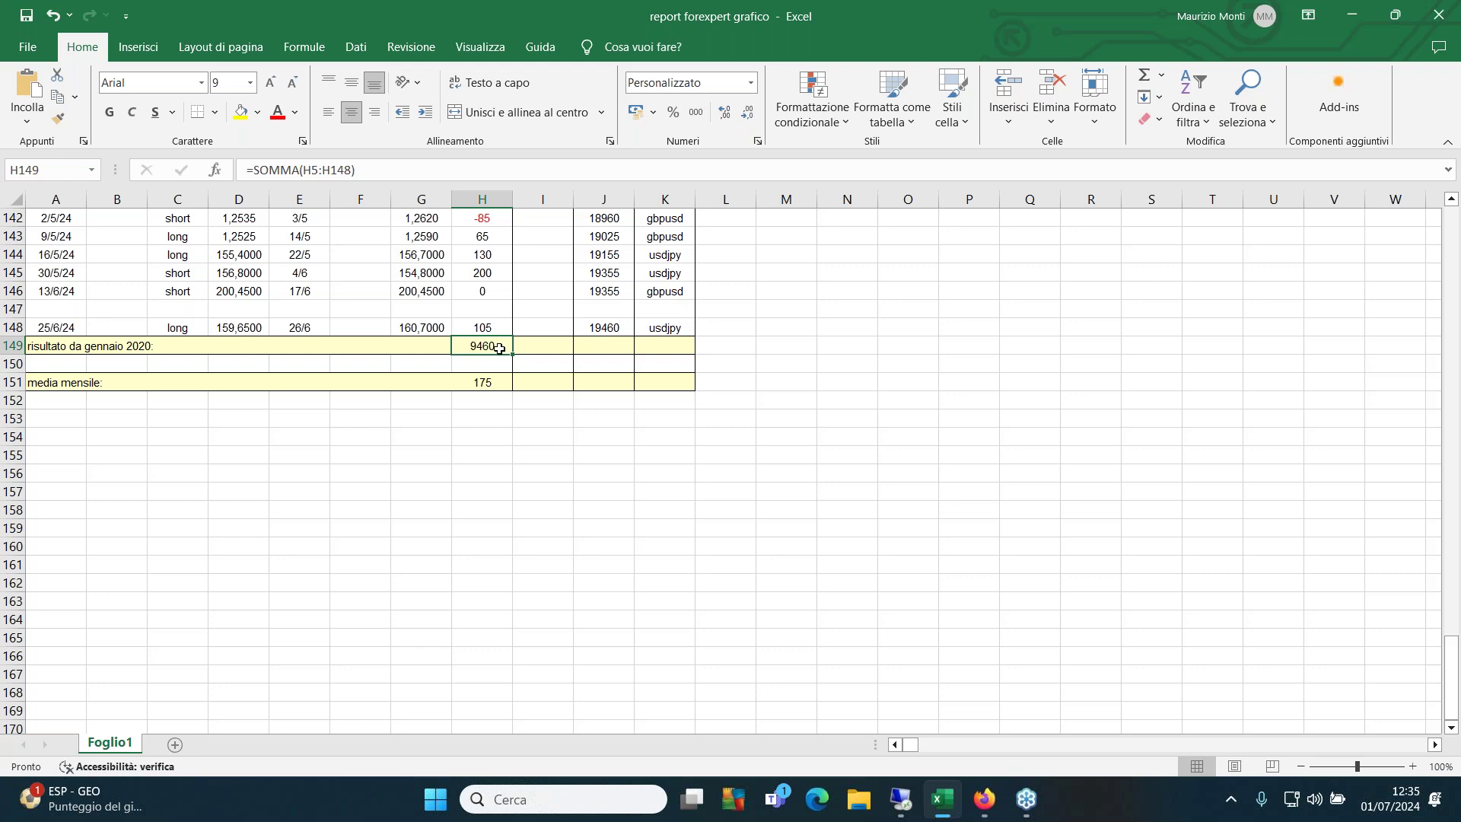
left_click(487, 384)
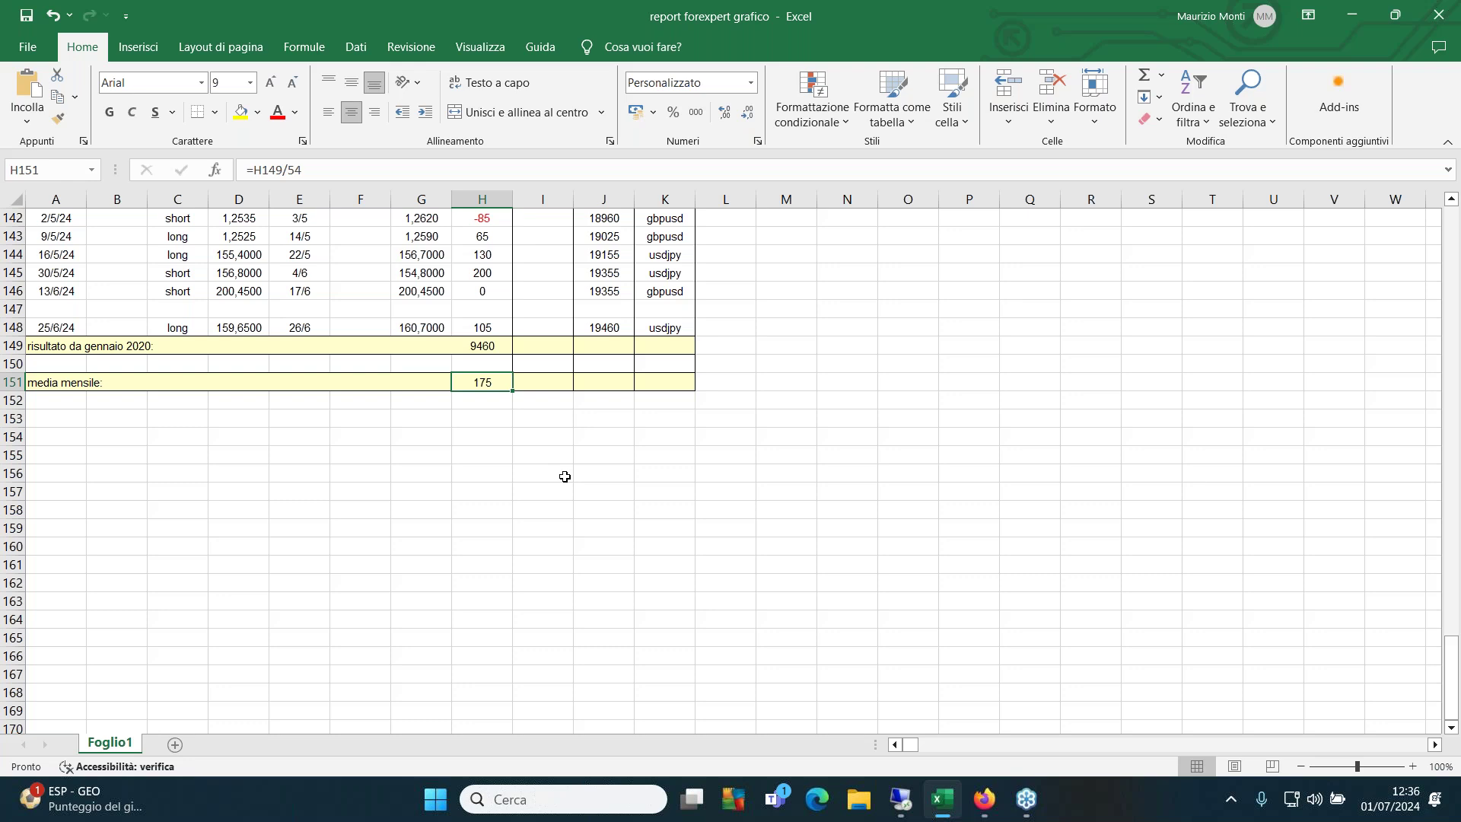
scroll(1088, 485, "up", 19)
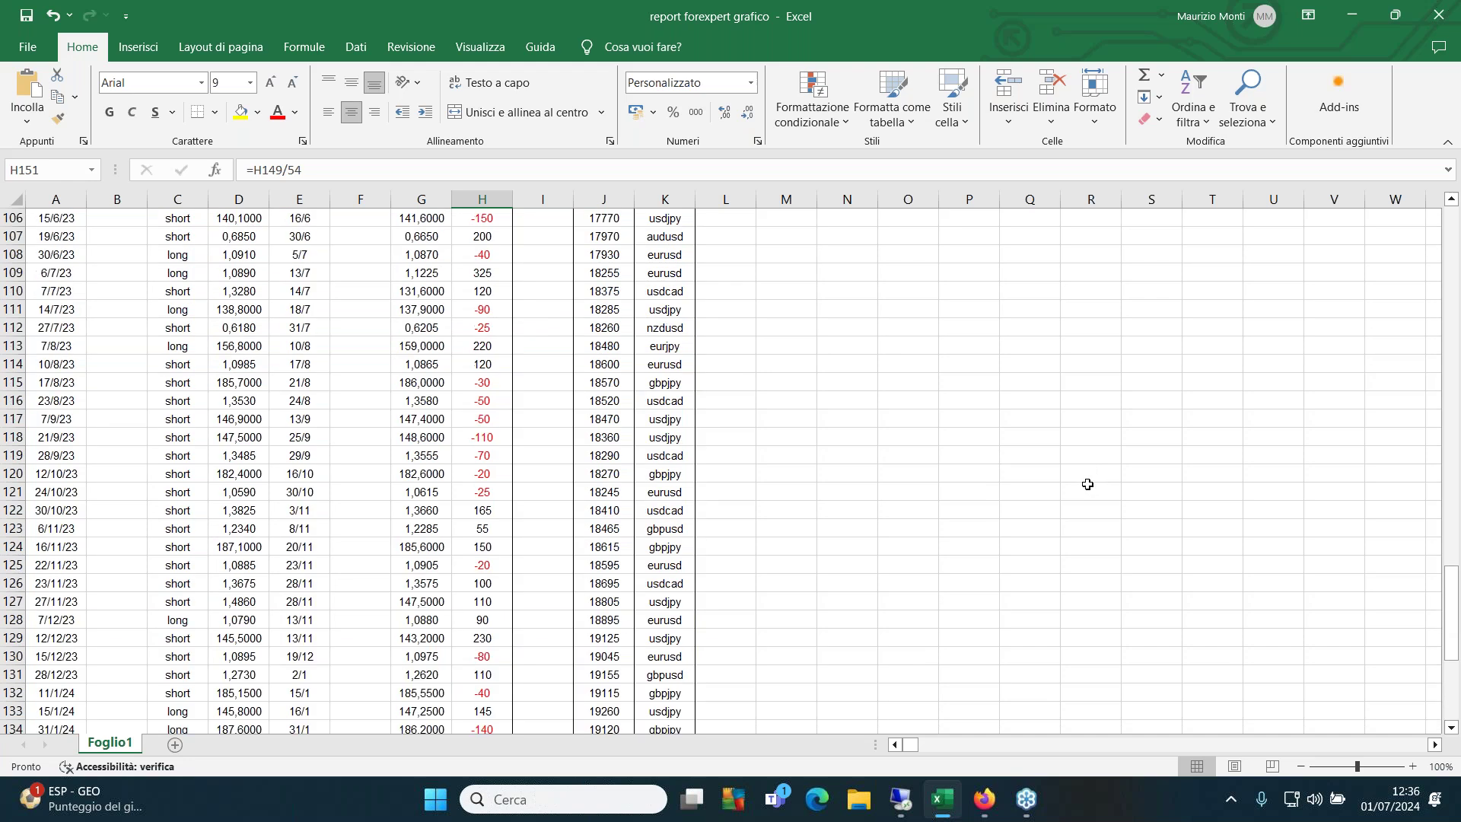
scroll(1085, 485, "up", 20)
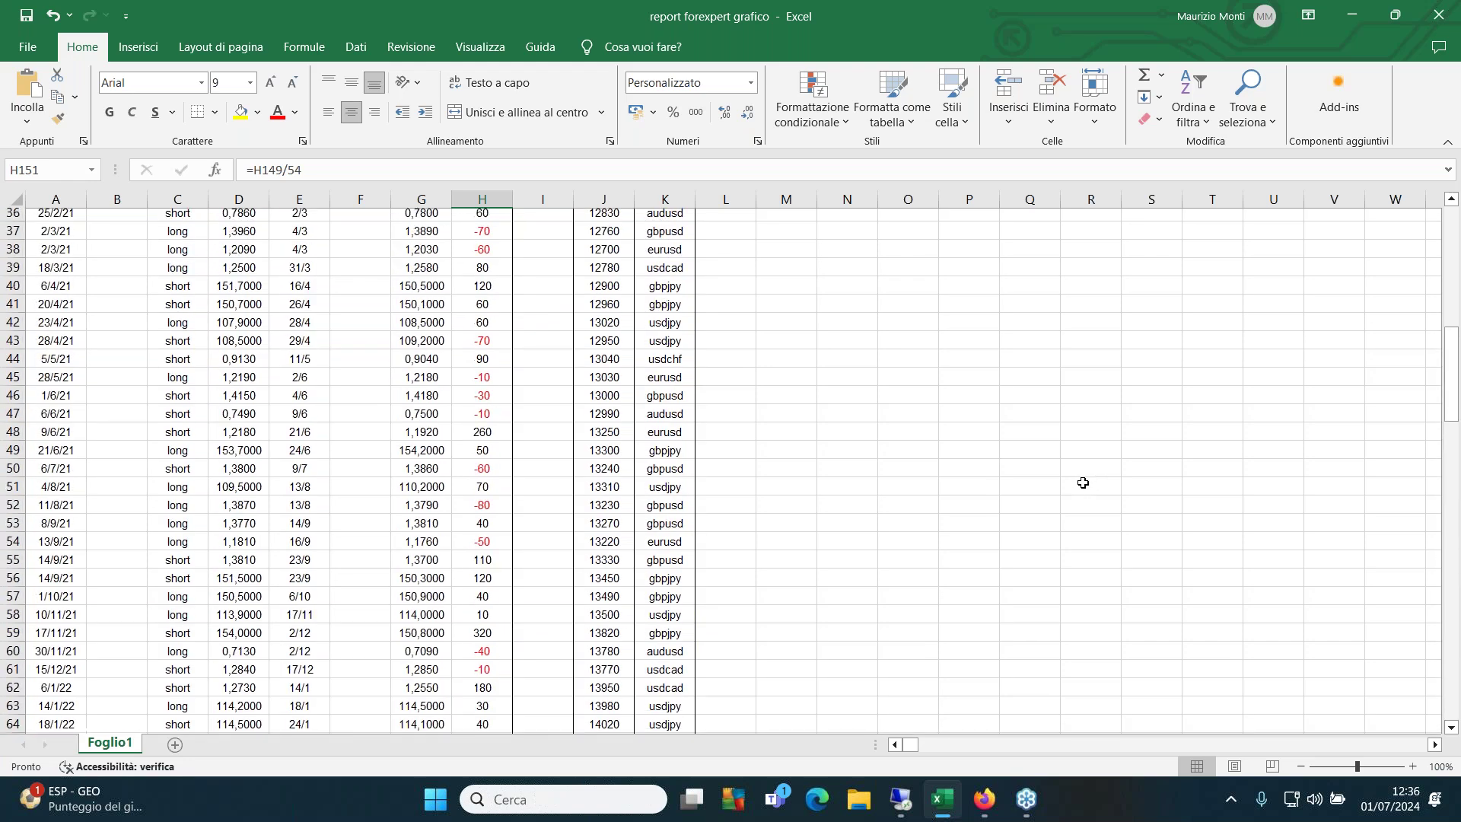
scroll(1077, 488, "up", 4)
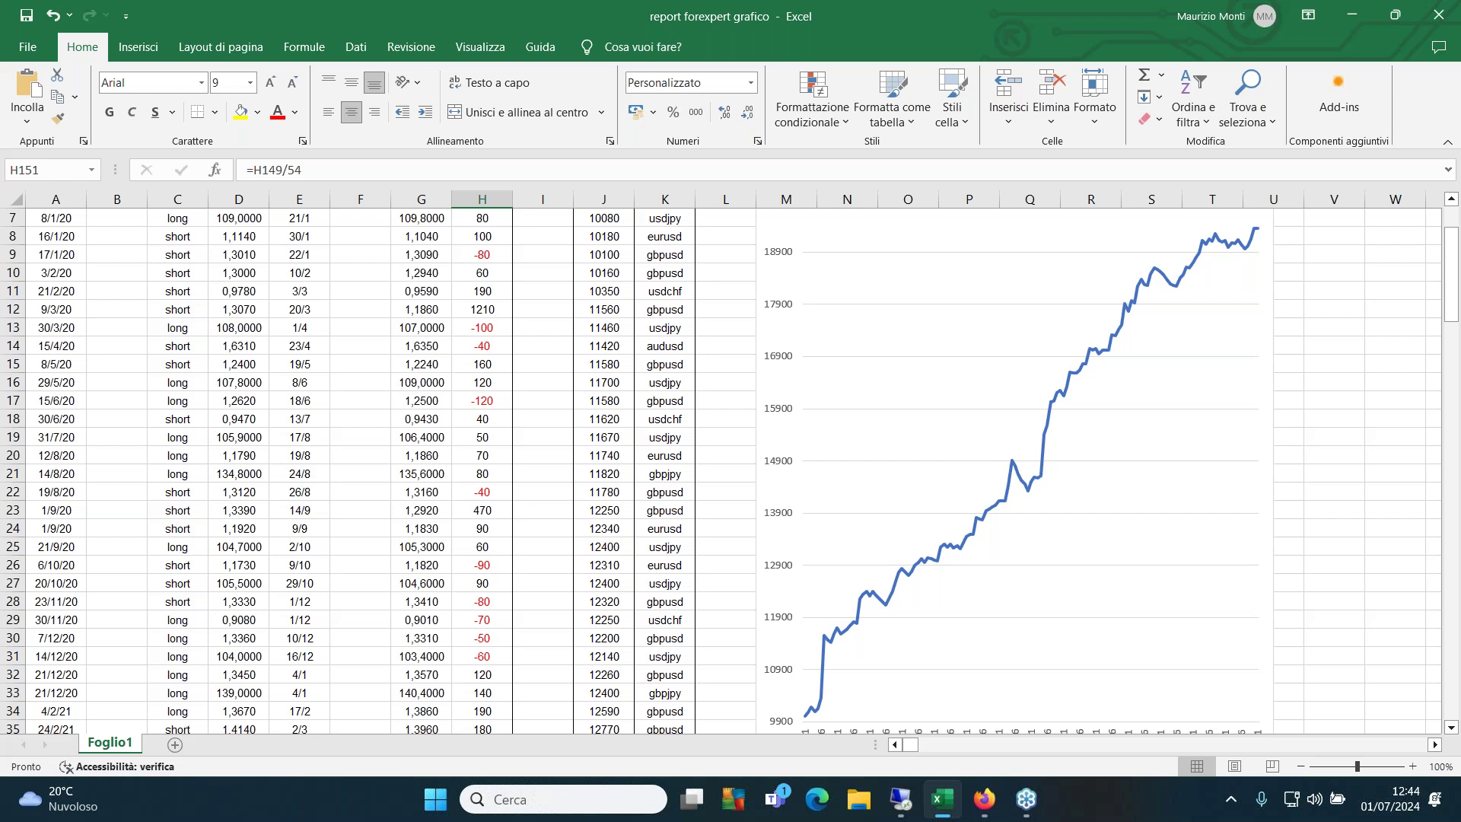
Return to the end of the report and select the overall result since January 2020
scroll(375, 685, "down", 17)
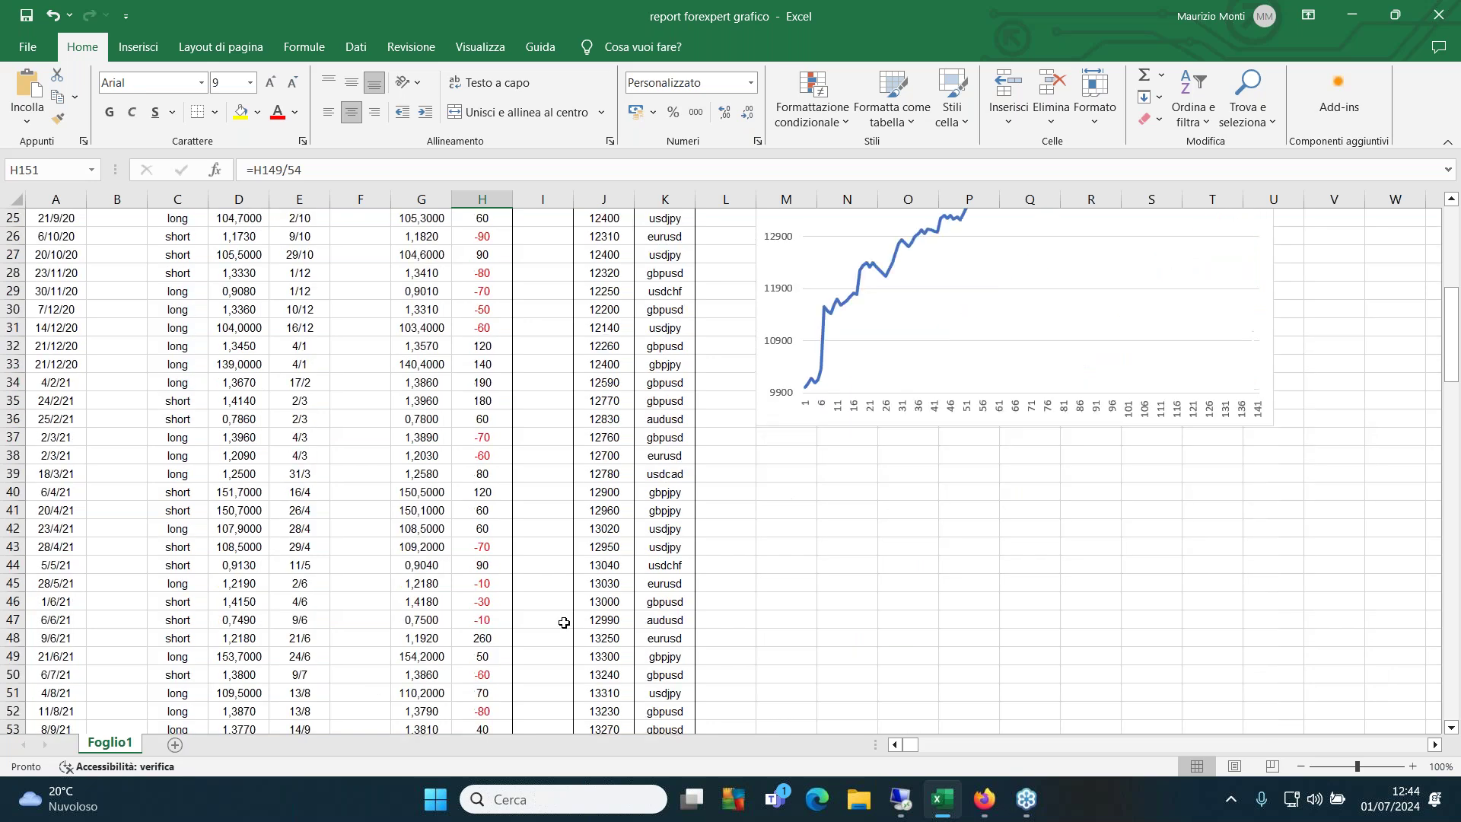
scroll(560, 613, "down", 20)
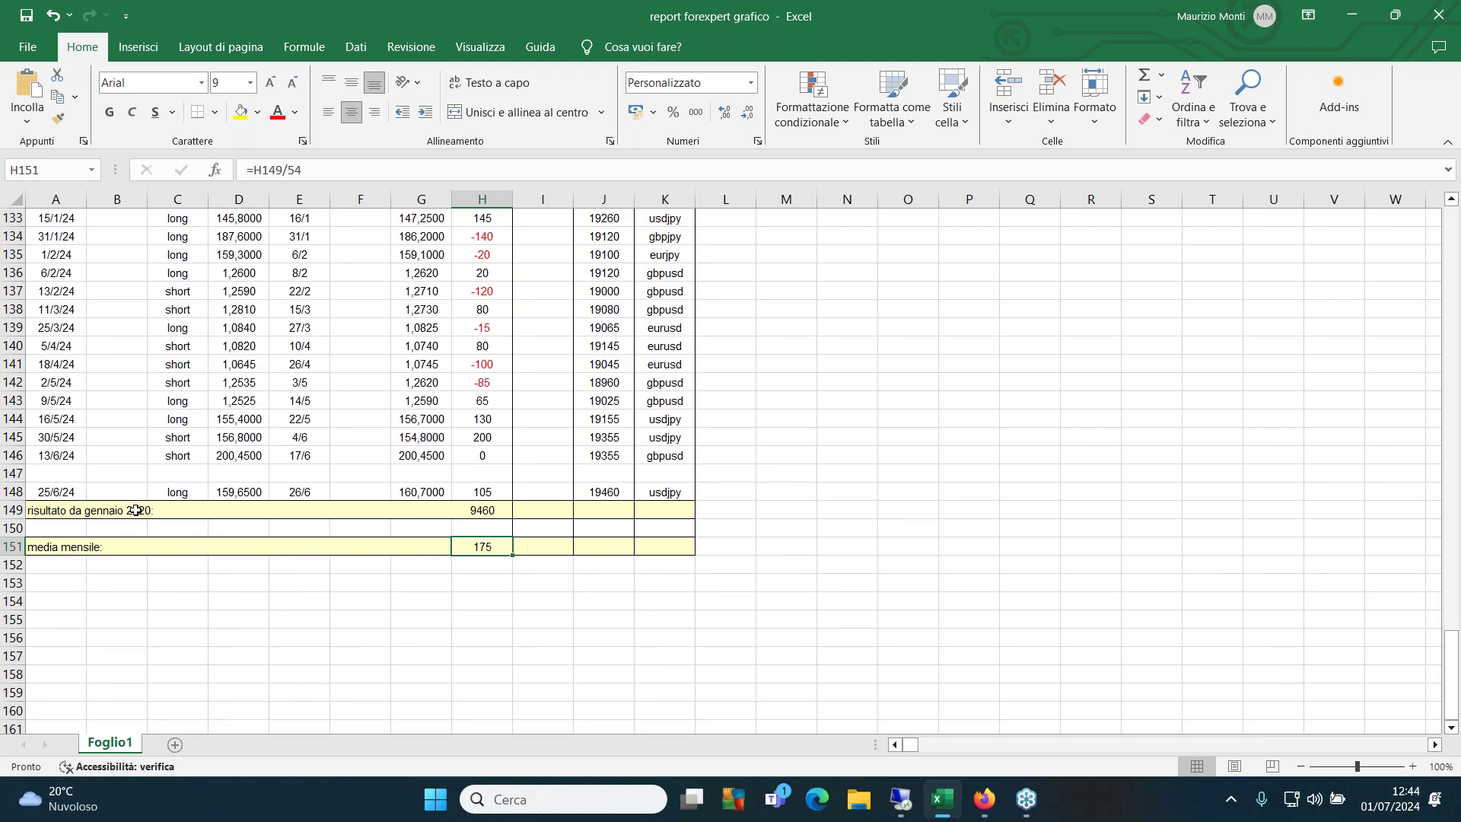
left_click(505, 510)
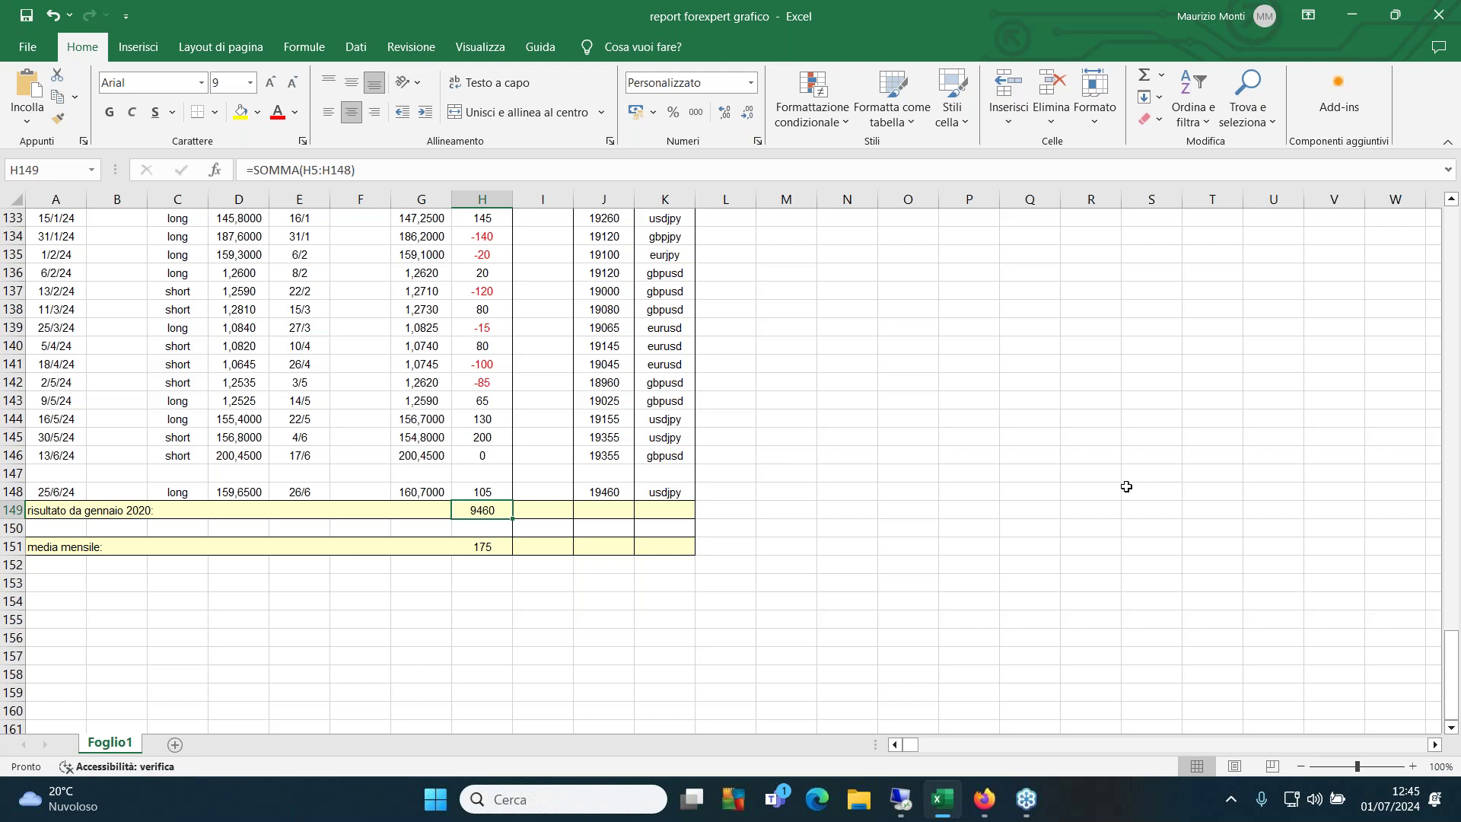
Review the May 2024 trades by selecting their opening dates from 2/5/24 to 30/5/24 one at a time
left_click(66, 381)
left_click(68, 401)
left_click(66, 418)
left_click(67, 440)
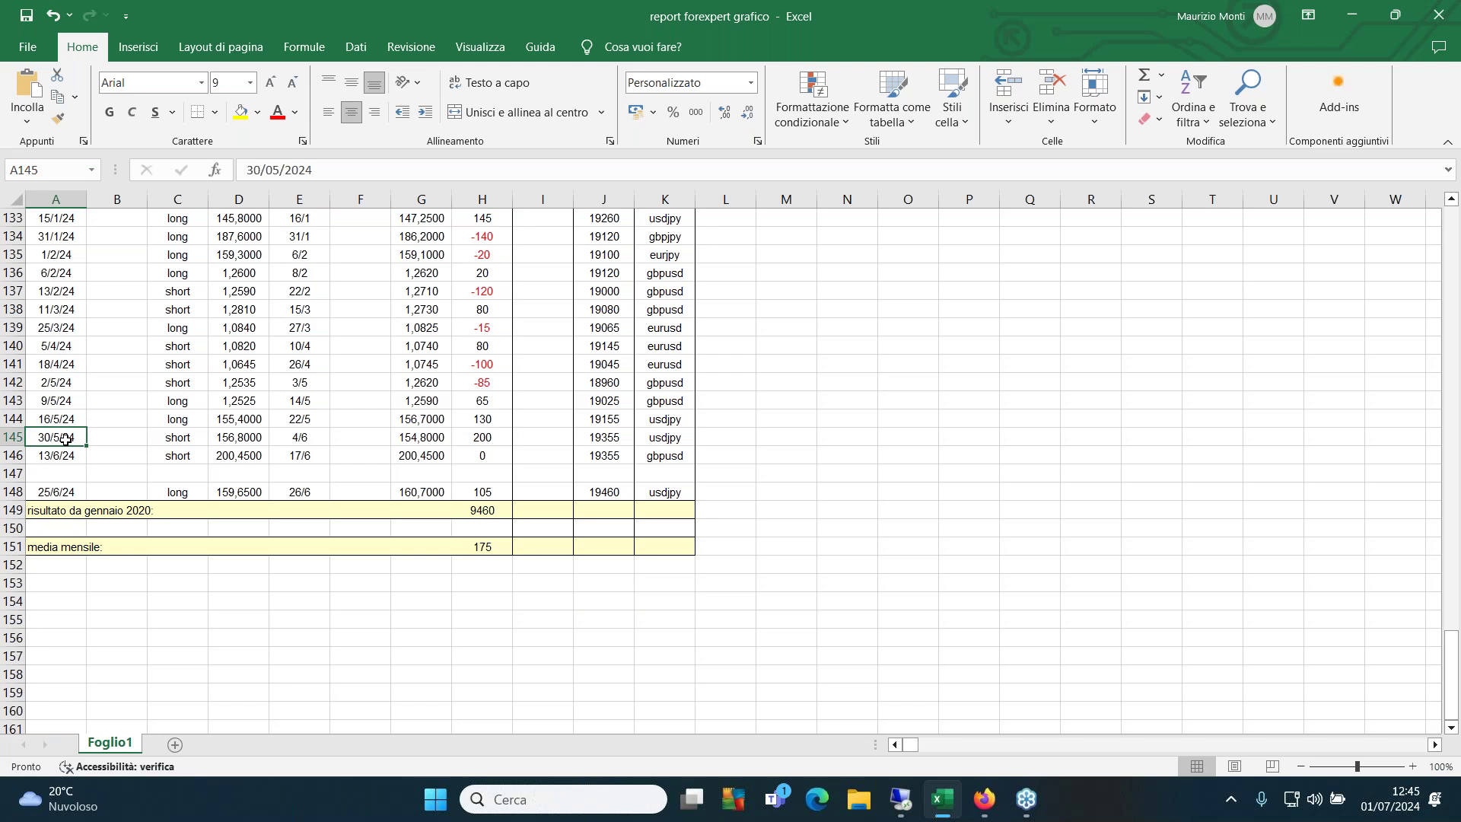
left_click(67, 382)
left_click(66, 418)
left_click(67, 401)
Review the June 2024 trades by selecting the opening dates 13/6/24 and 25/6/24 in turn
left_click(68, 457)
left_click(61, 491)
left_click(73, 456)
left_click(81, 491)
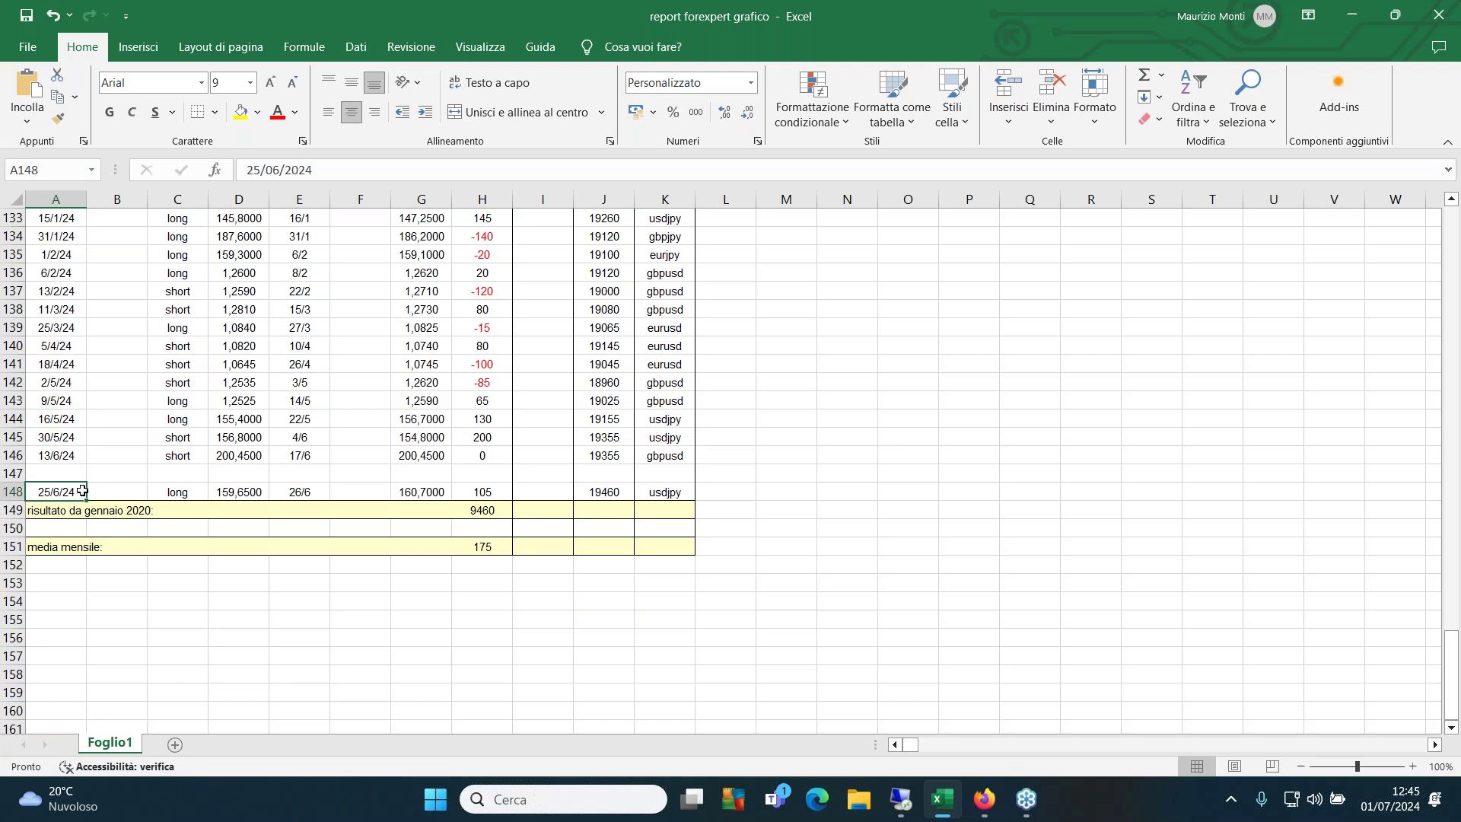